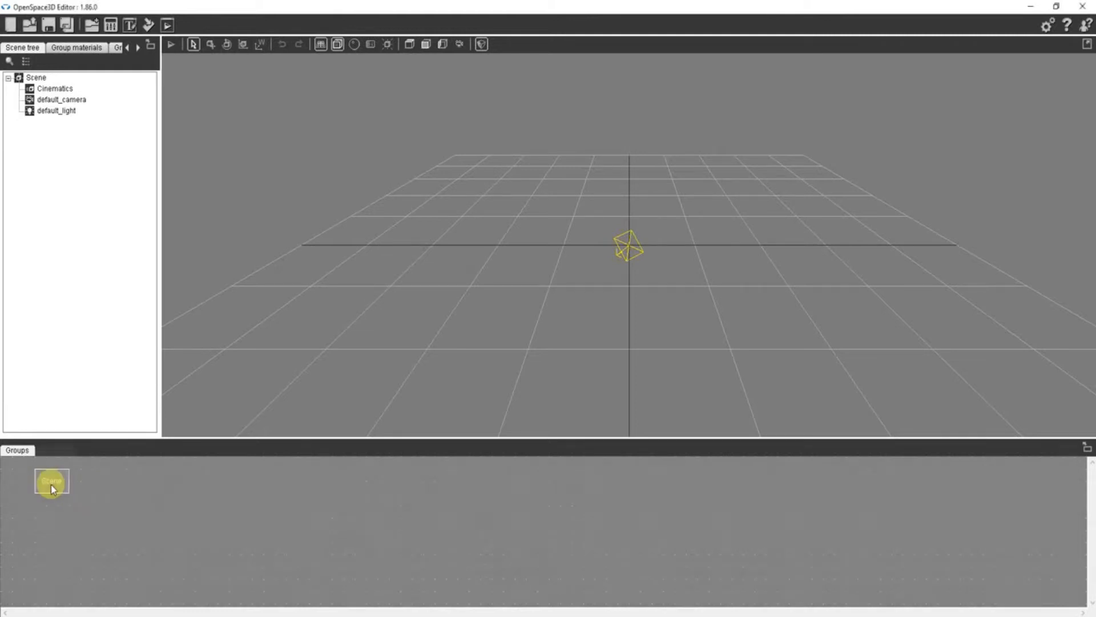
- Add a Custom interface plugIT to the Scene group and name the instance Urban Safari
double_click(51, 485)
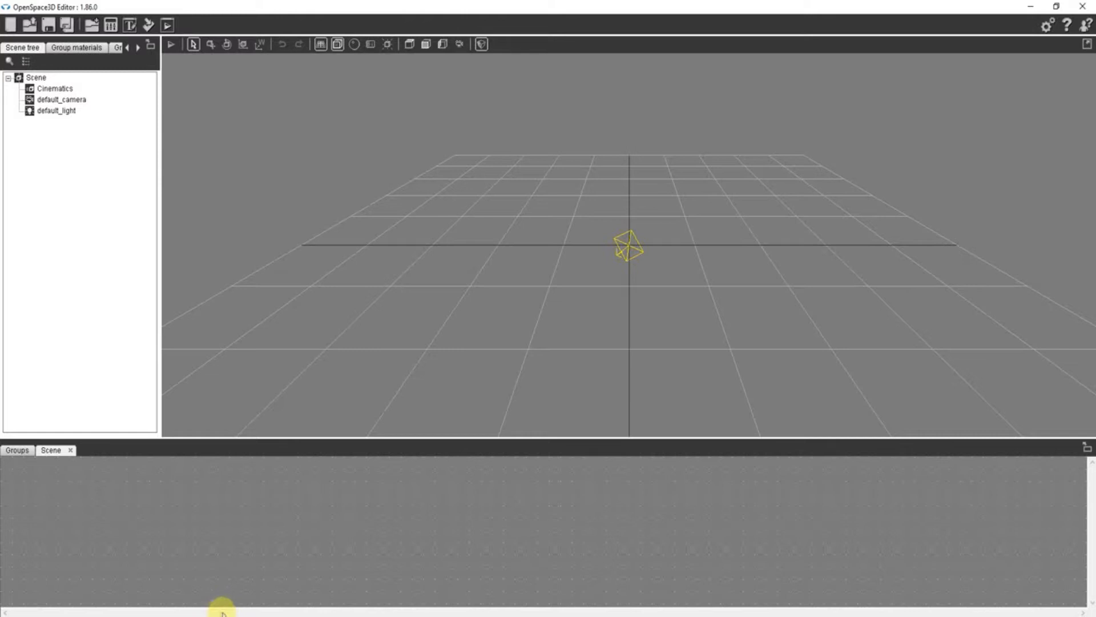
right_click(463, 513)
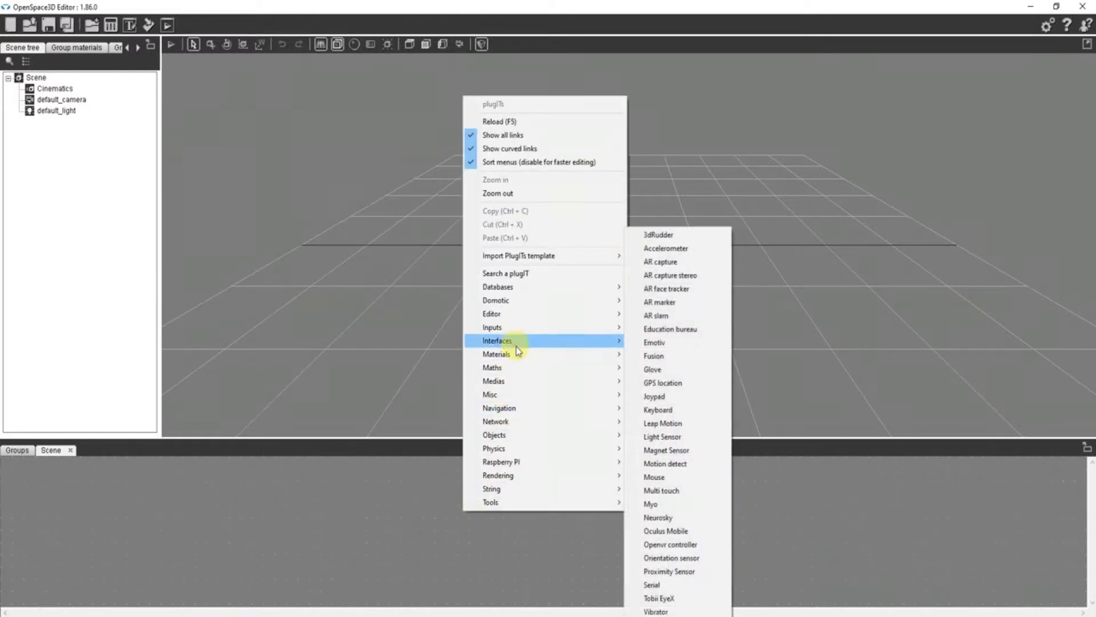
mouse_move(517, 345)
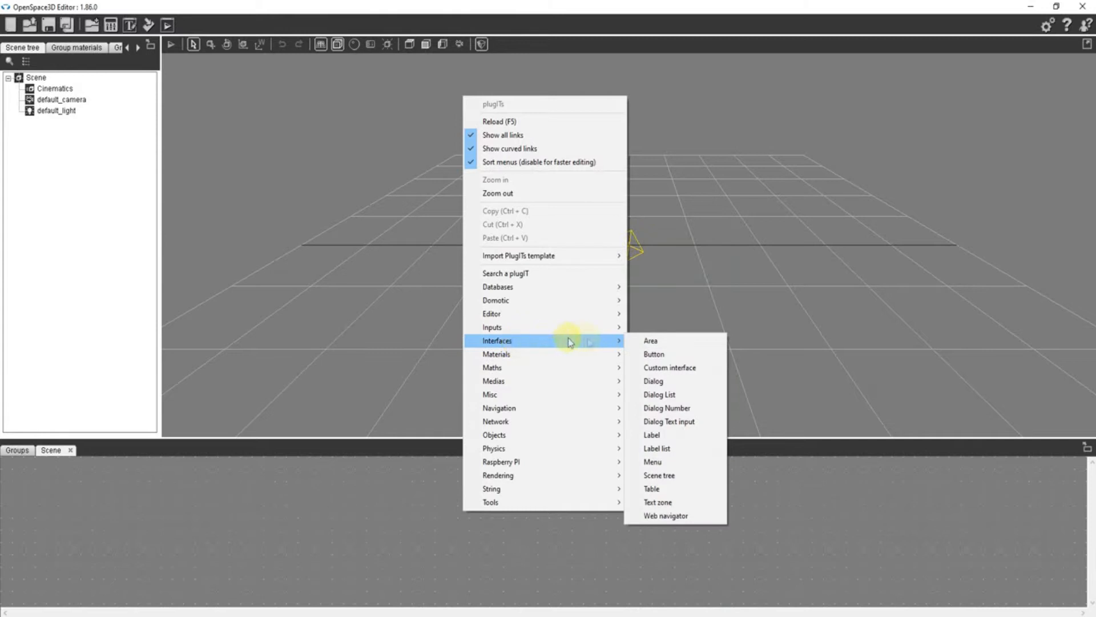
click(674, 368)
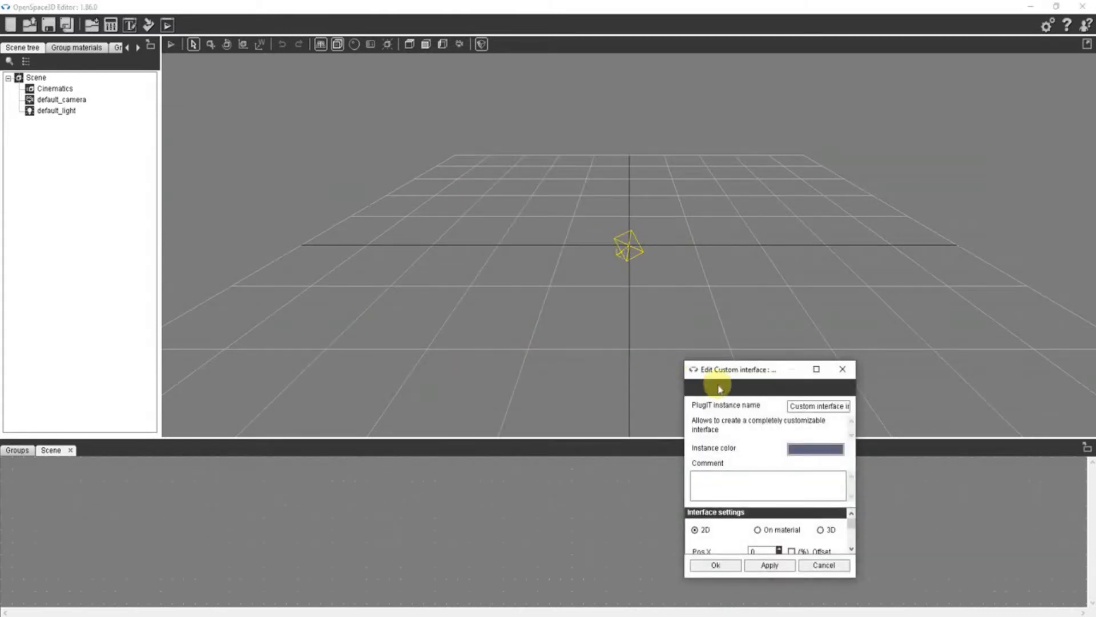
drag(827, 161, 492, 129)
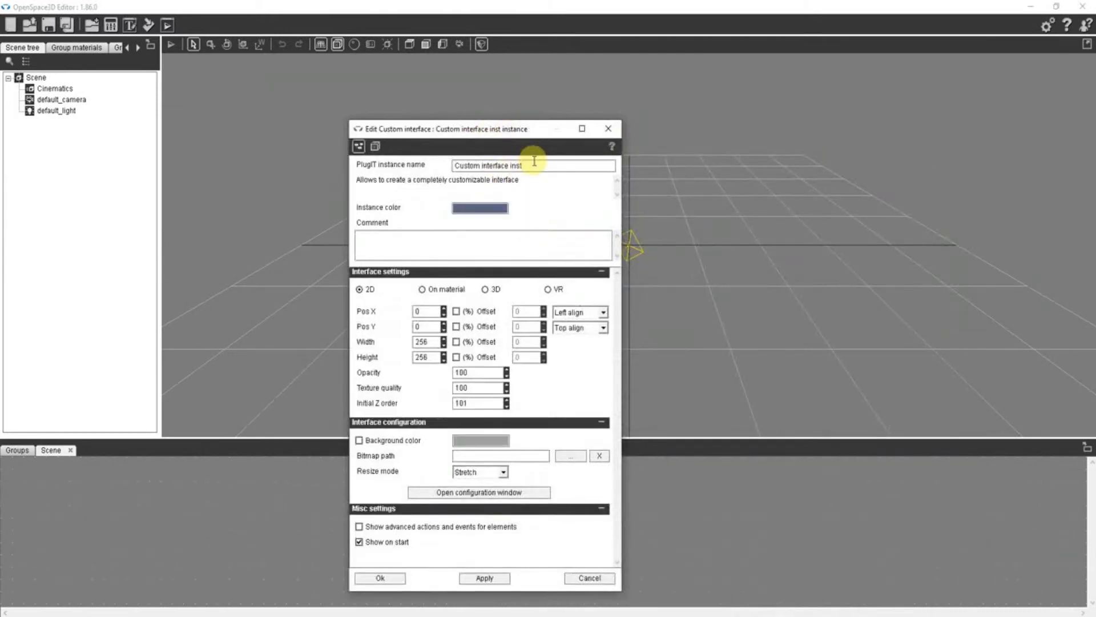
drag(533, 162, 363, 160)
text(my)
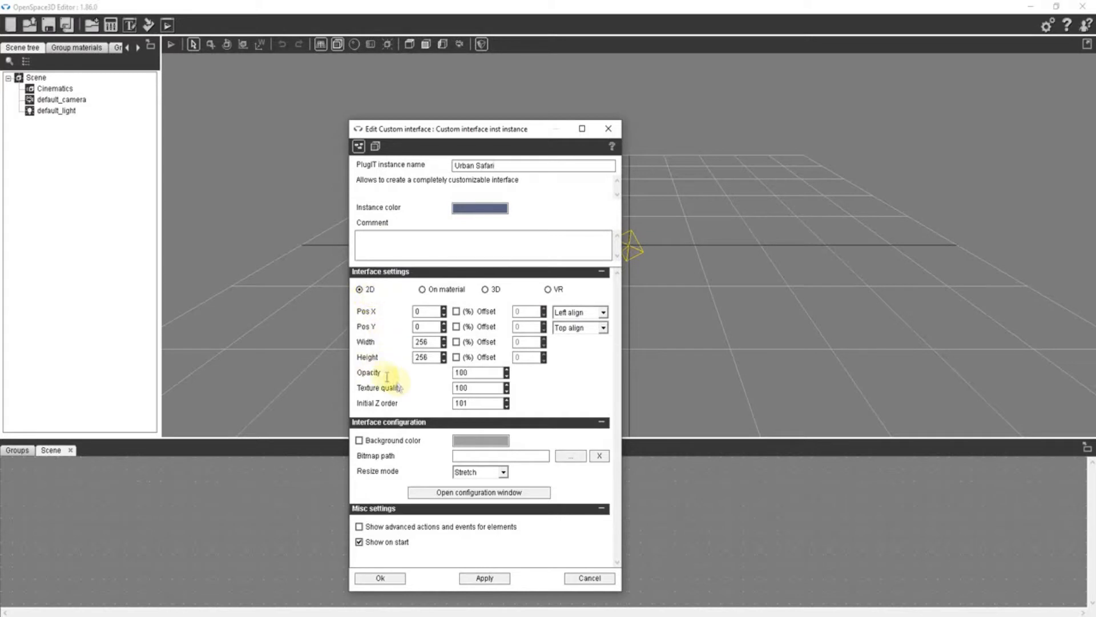
- Set the custom interface's width to 1000 and height to 600
double_click(425, 341)
text(1000)
double_click(415, 357)
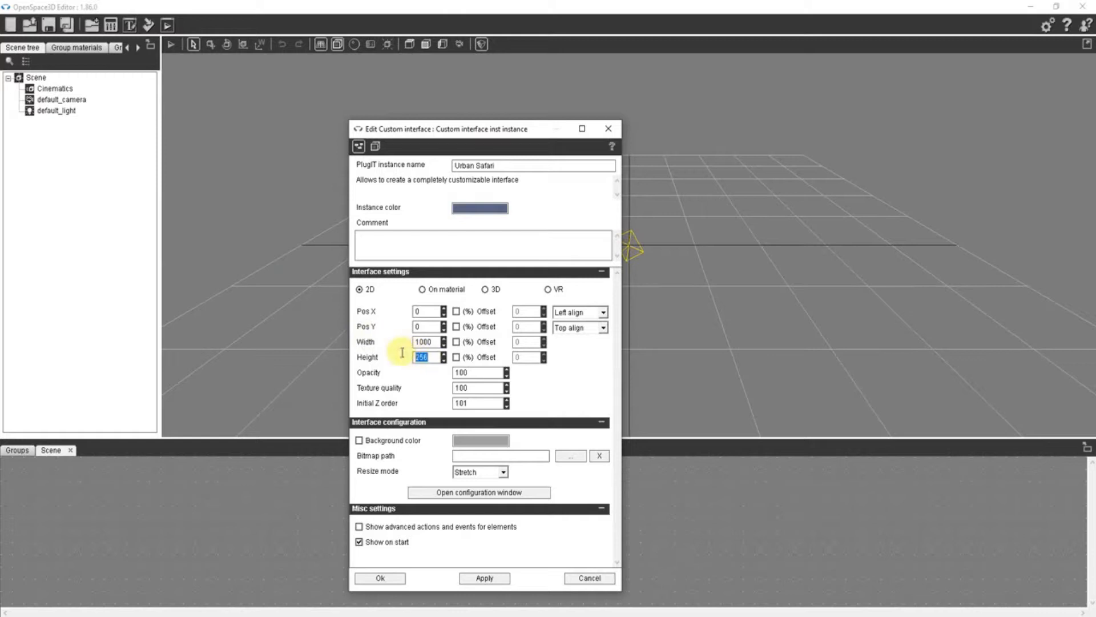
text(600)
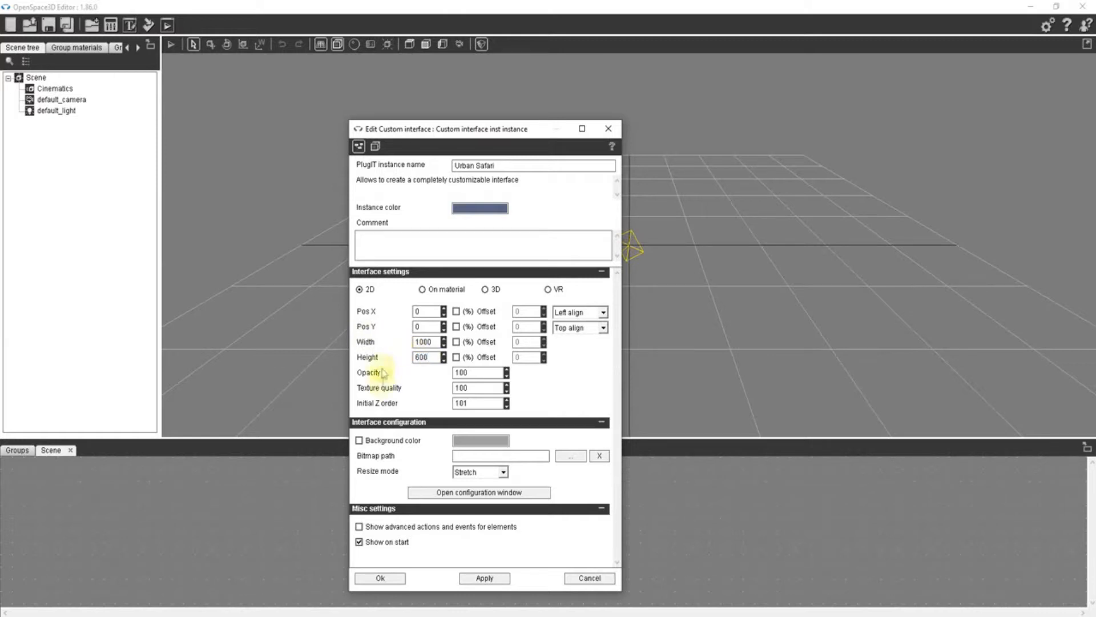
- Enable the interface's background color and set it to light grey d8d4d4
click(360, 441)
click(470, 440)
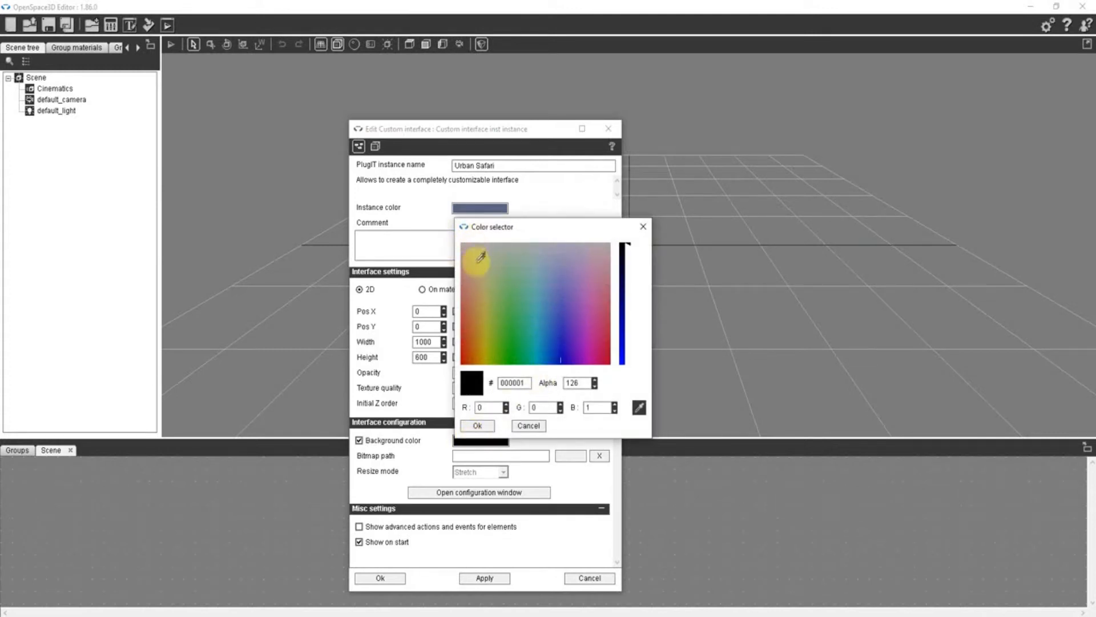
click(463, 244)
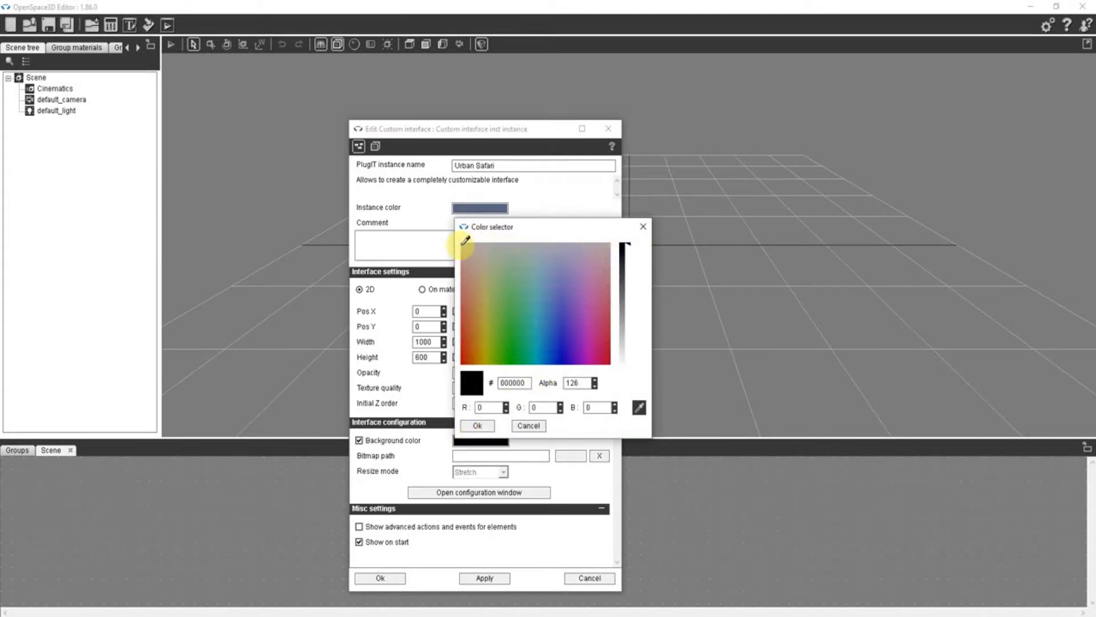
drag(626, 247, 619, 347)
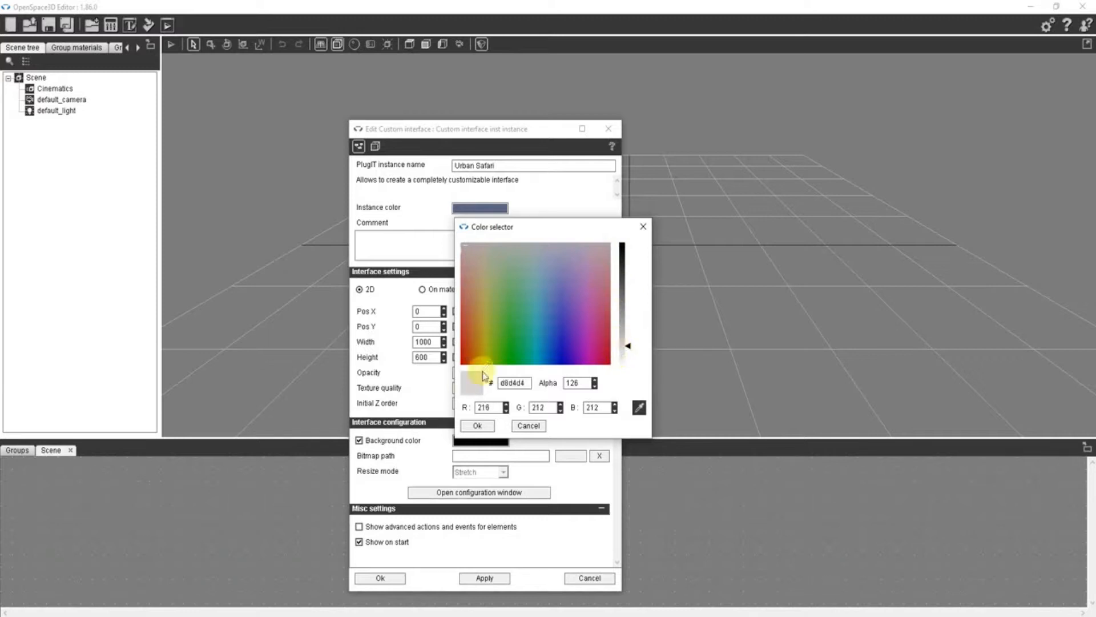
click(474, 425)
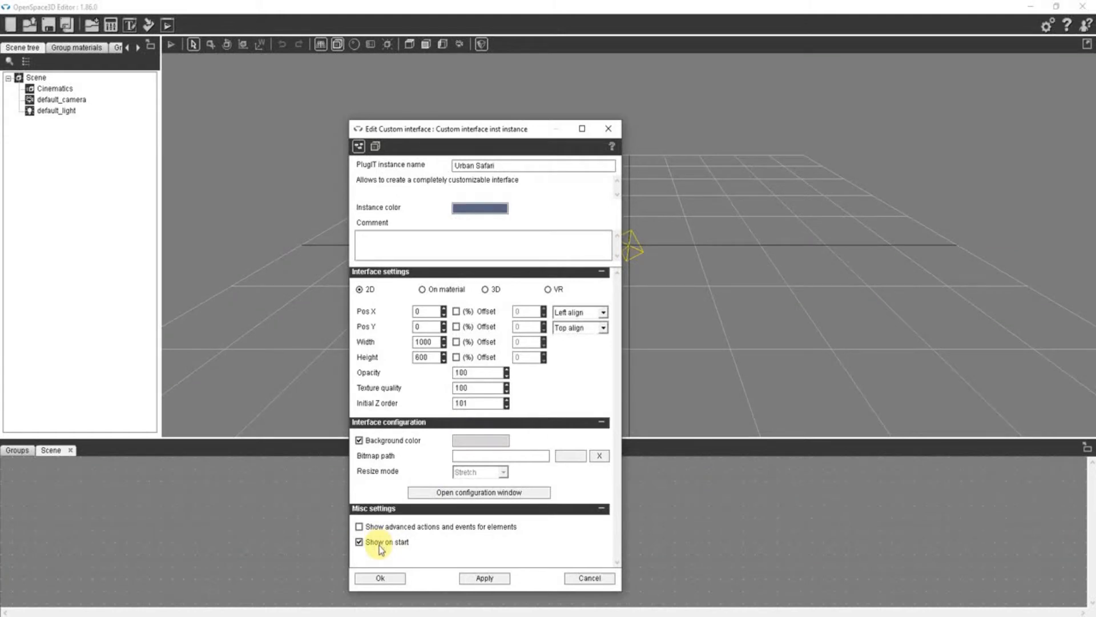
- Check the interface's element configuration, then accept the Urban Safari settings to create the instance
click(462, 493)
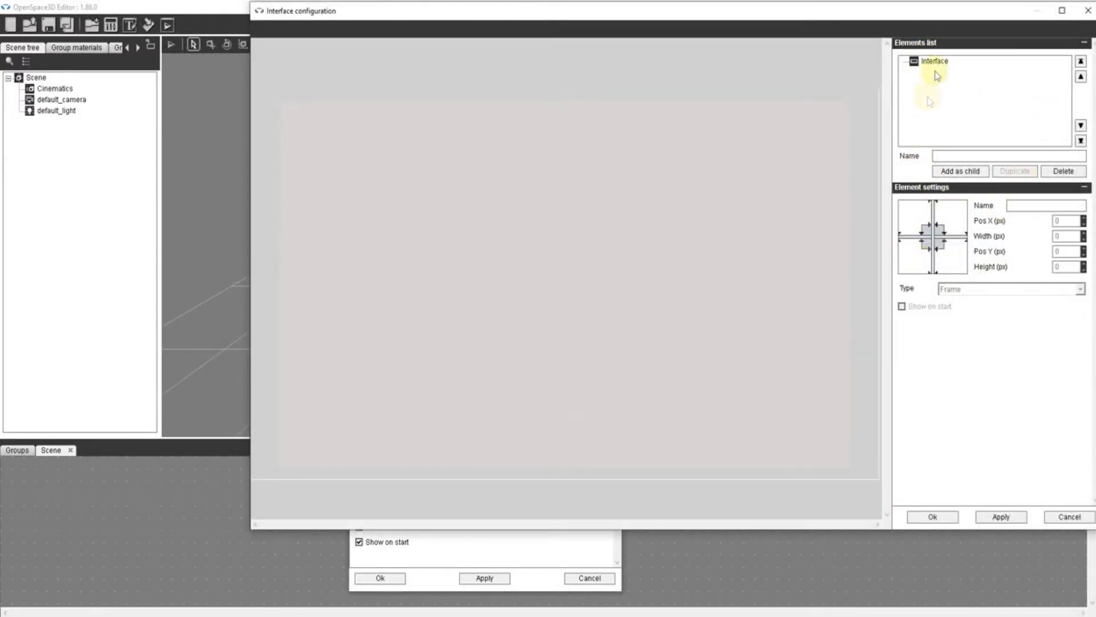
click(922, 517)
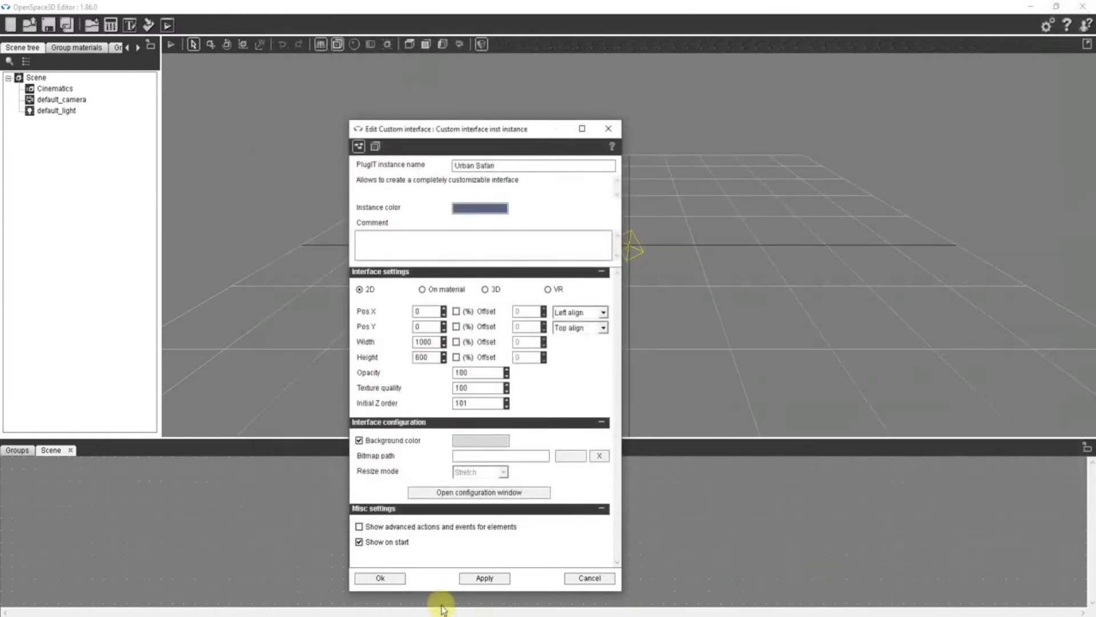
click(380, 577)
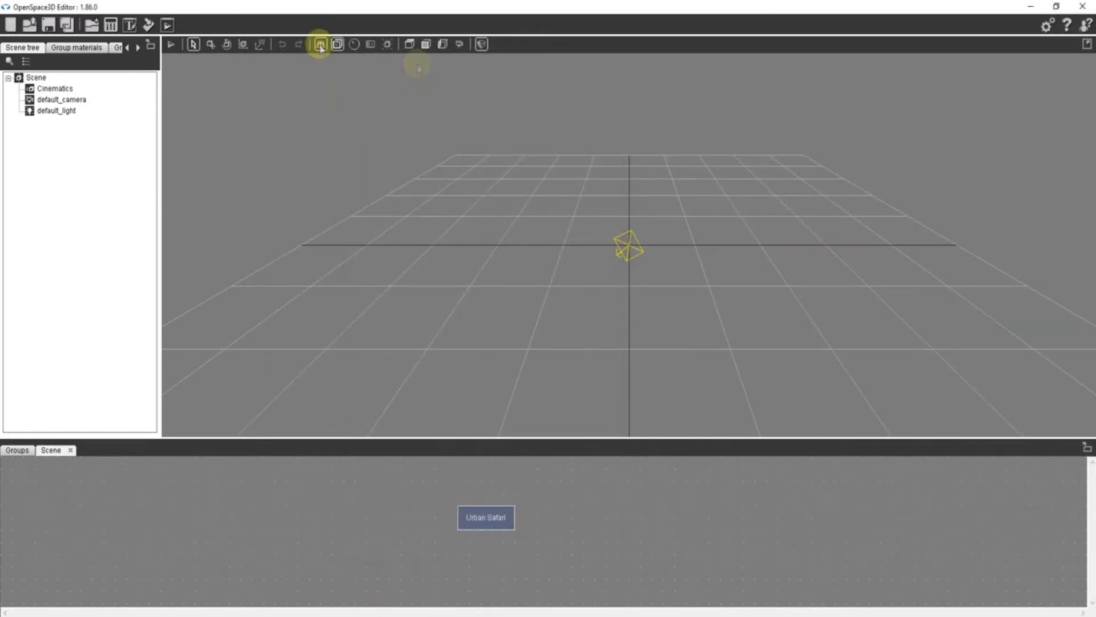
- Save the scene as urban1 and preview it in the player, maximized, then close the preview
click(170, 29)
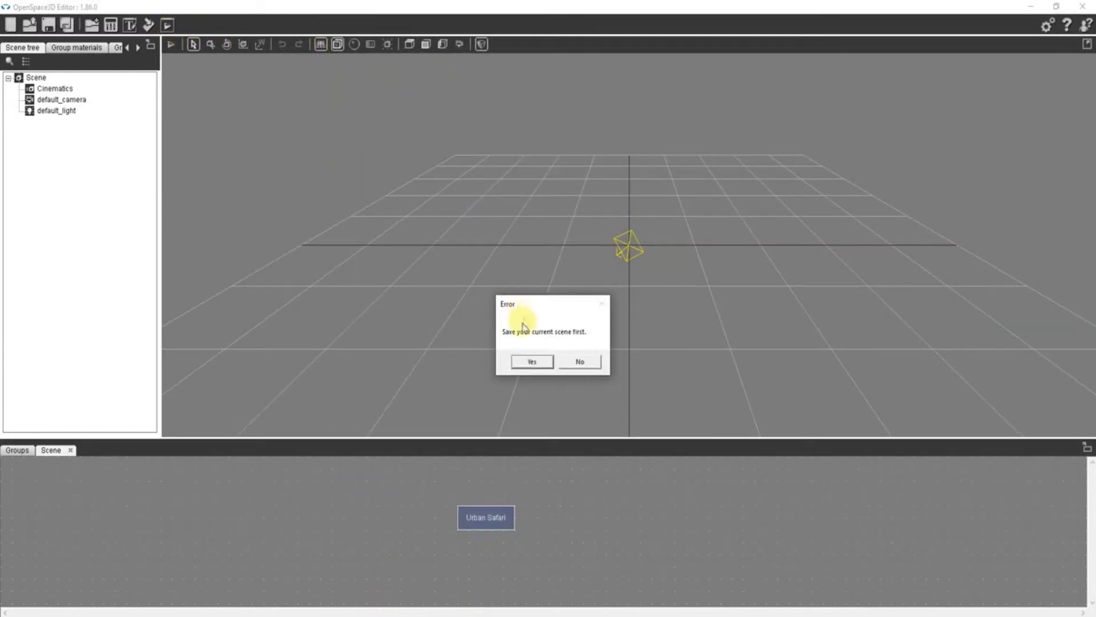
click(529, 361)
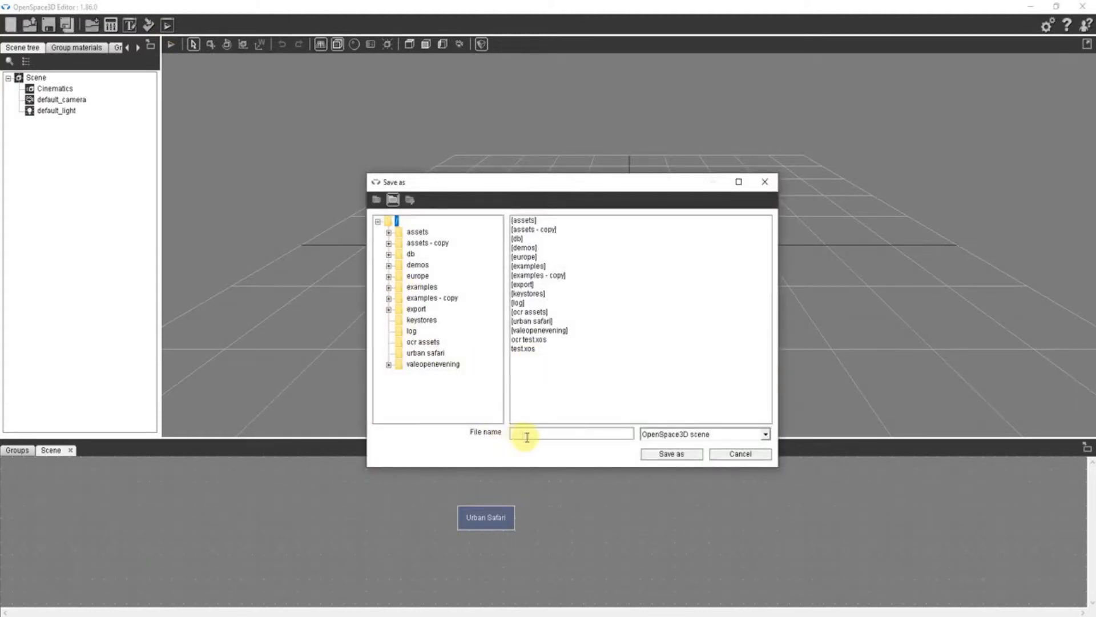
text(urban1)
click(668, 453)
click(612, 363)
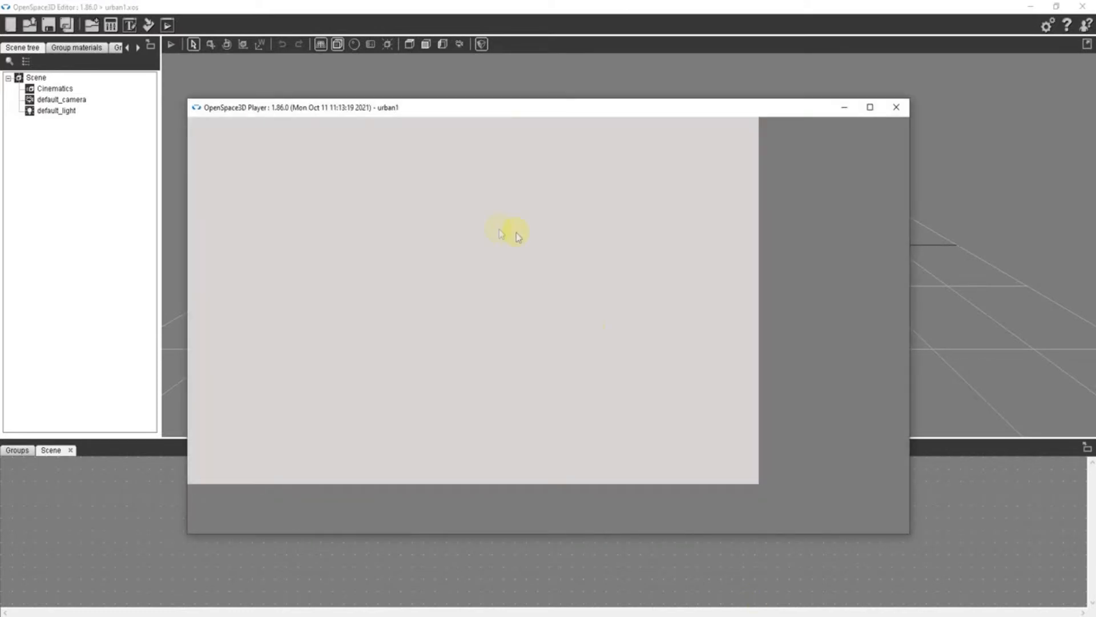
click(870, 107)
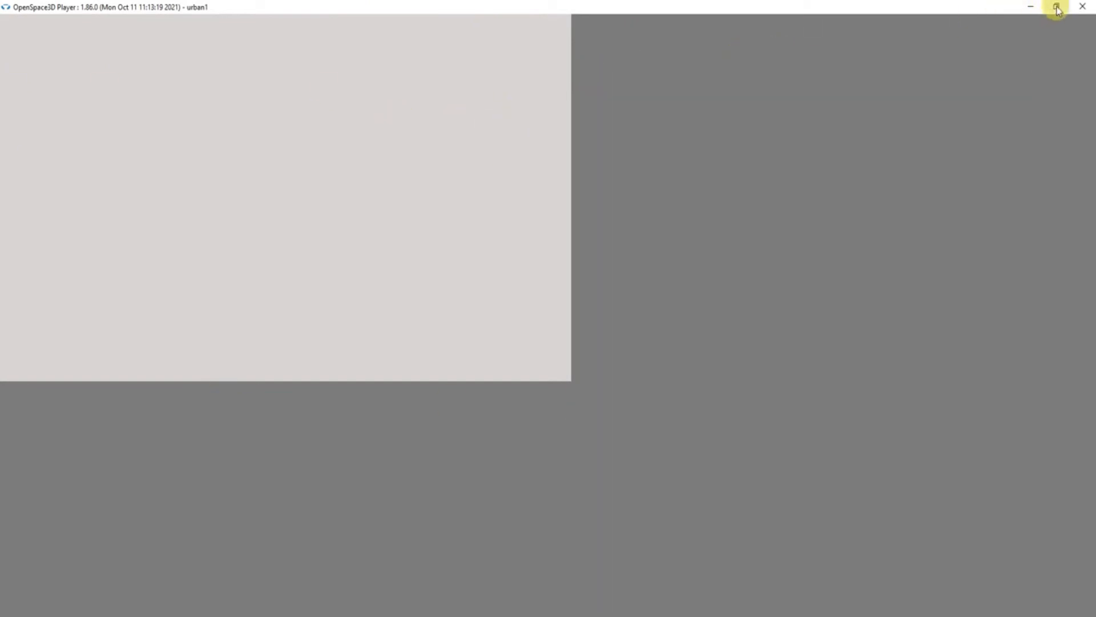
click(1081, 7)
- Set the Urban Safari interface to center align for both Pos X and Pos Y
double_click(494, 516)
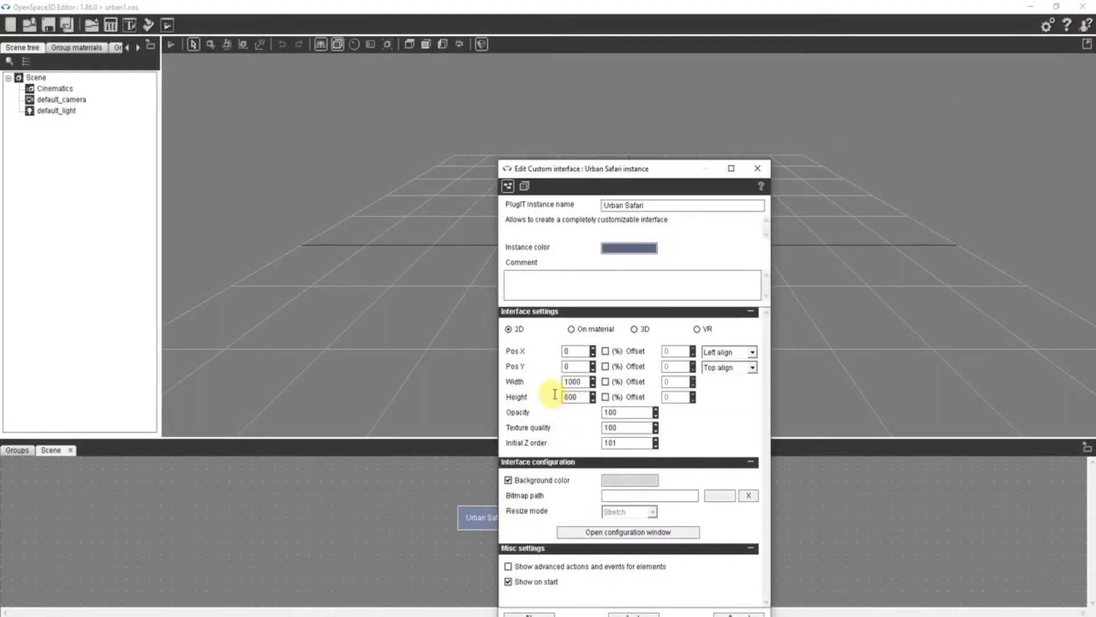
click(752, 351)
click(736, 372)
click(734, 368)
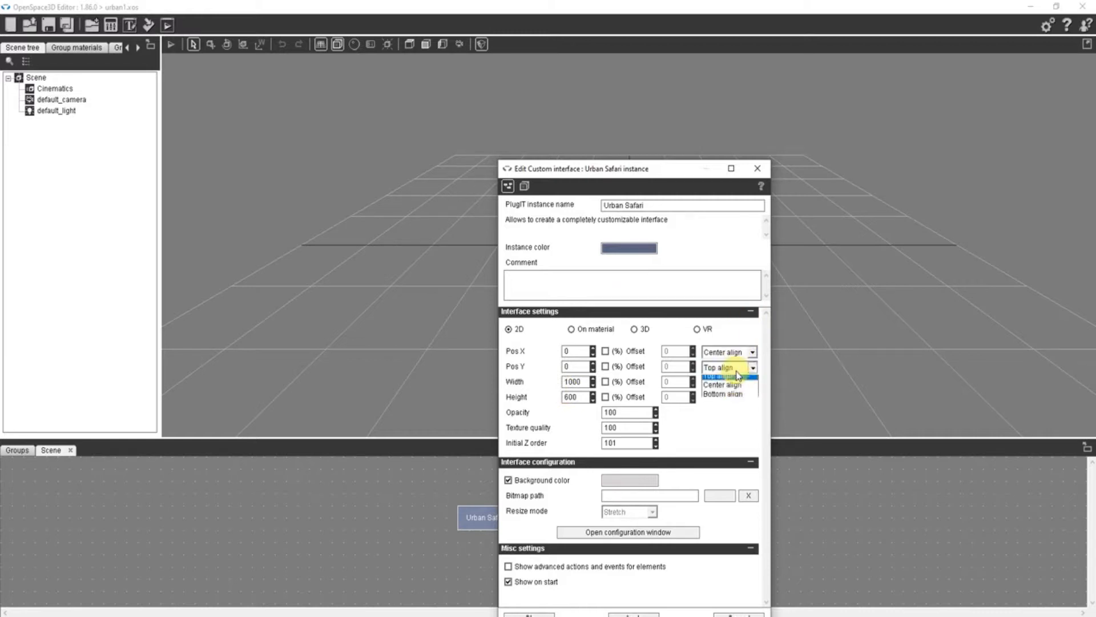
click(728, 390)
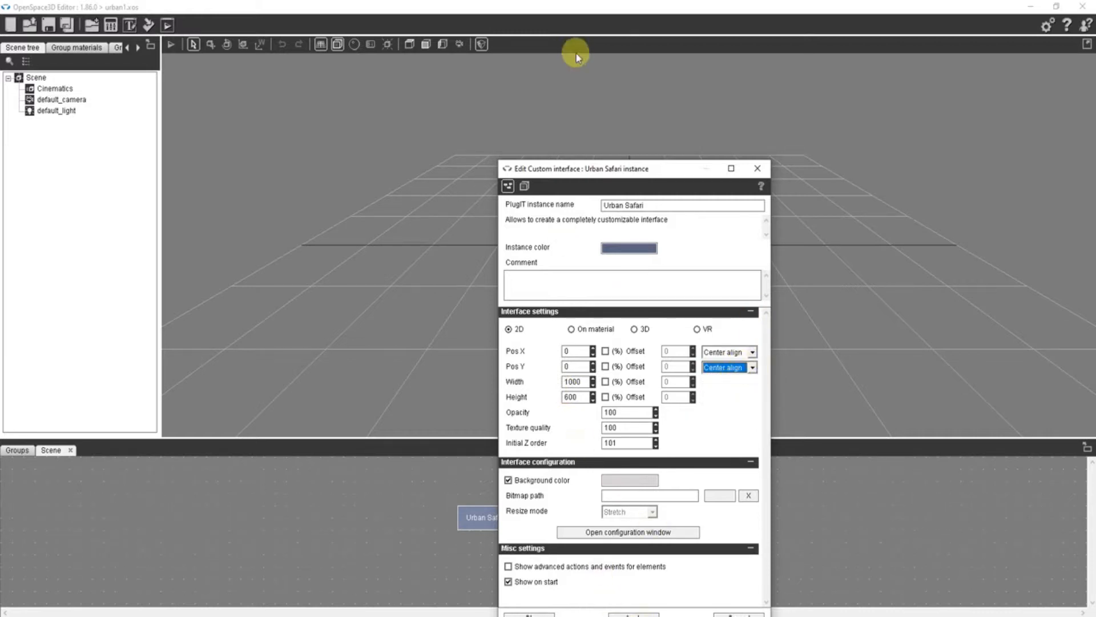
drag(589, 170, 535, 79)
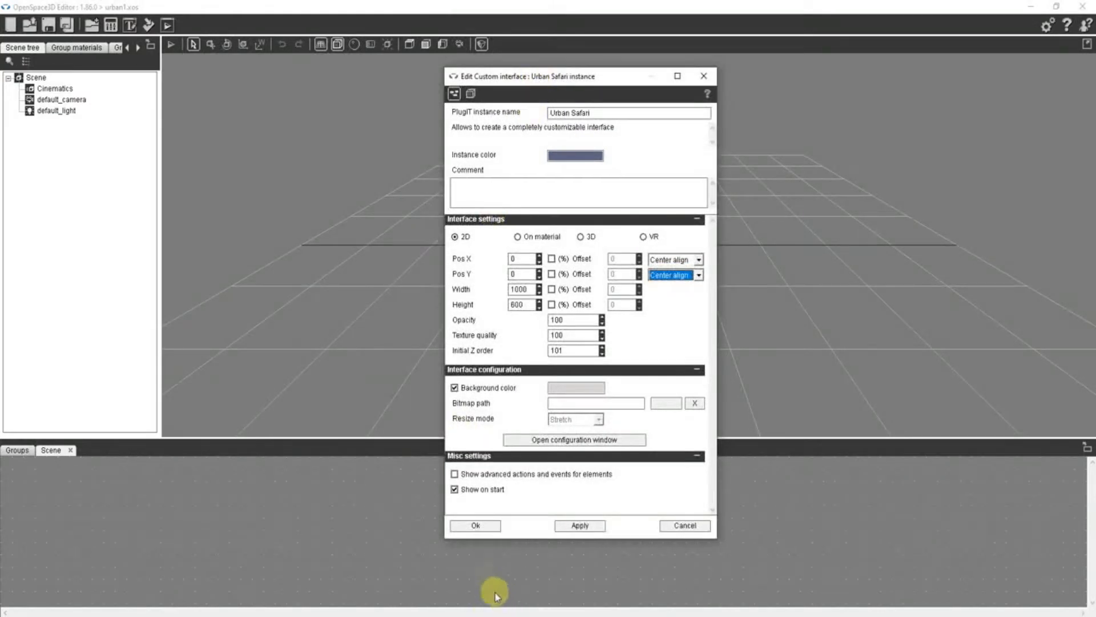
click(480, 525)
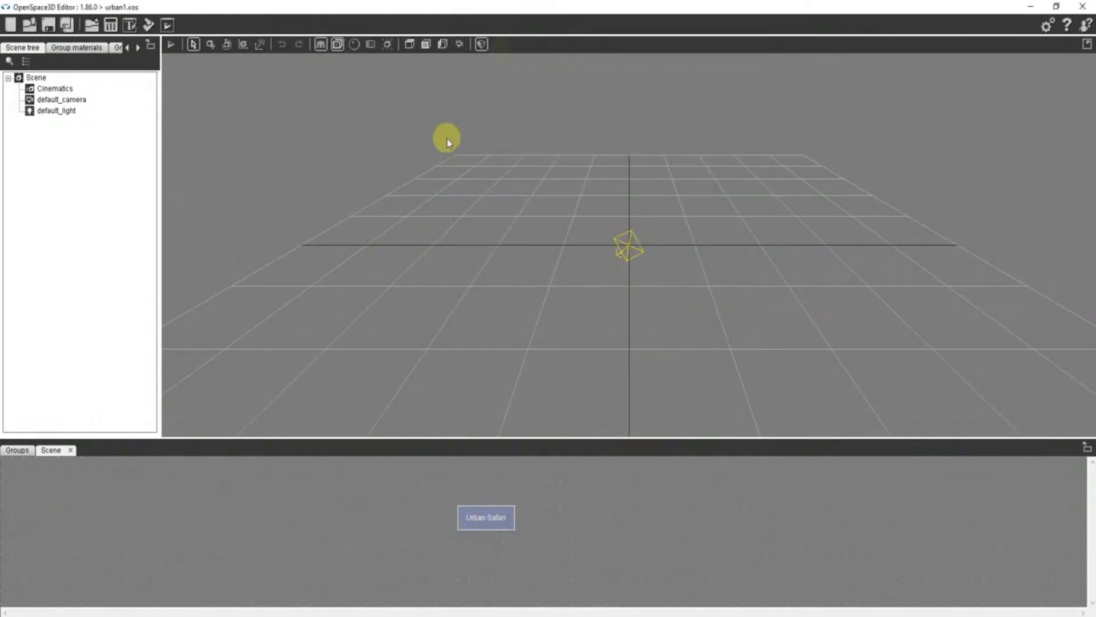
- Preview the interface's alignment in the maximized player and close it
click(167, 25)
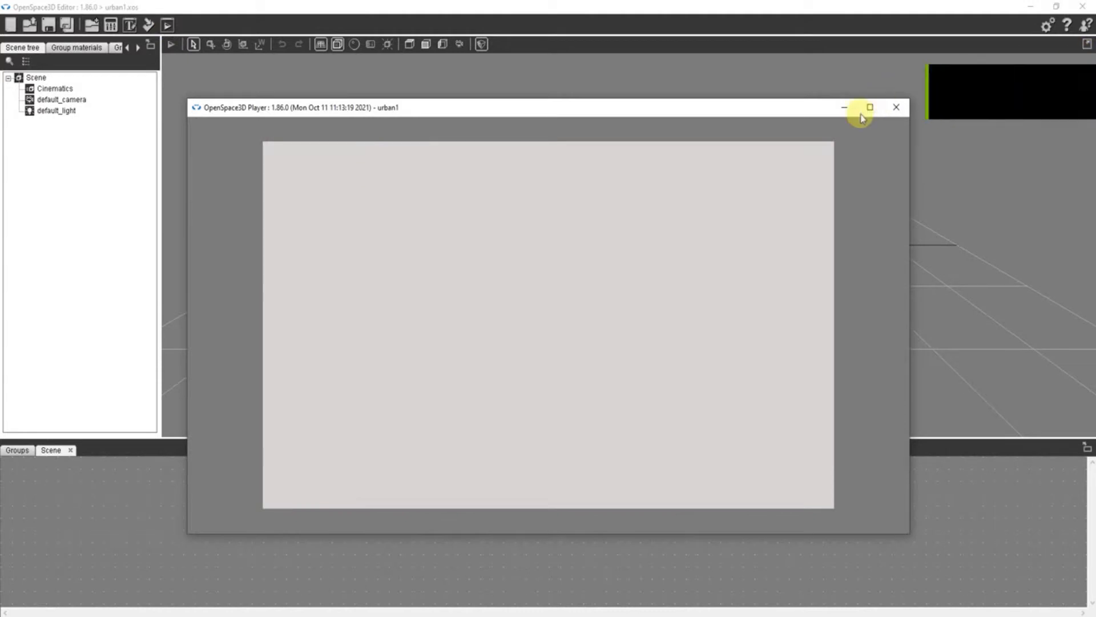
click(870, 107)
click(1082, 7)
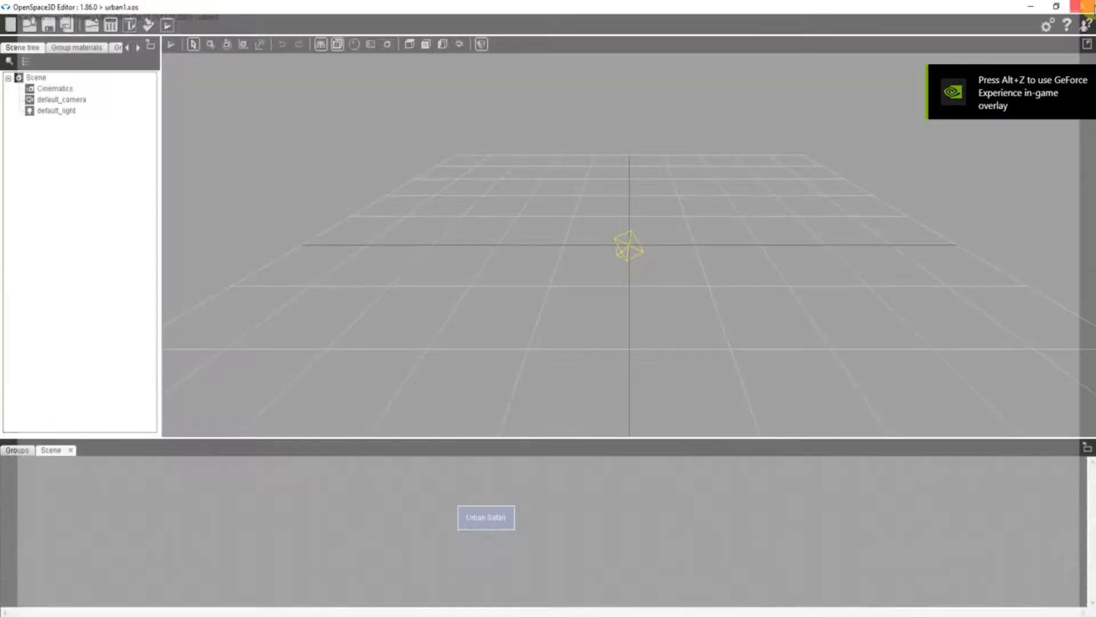
- Set the Urban Safari interface's opacity to 75
double_click(482, 518)
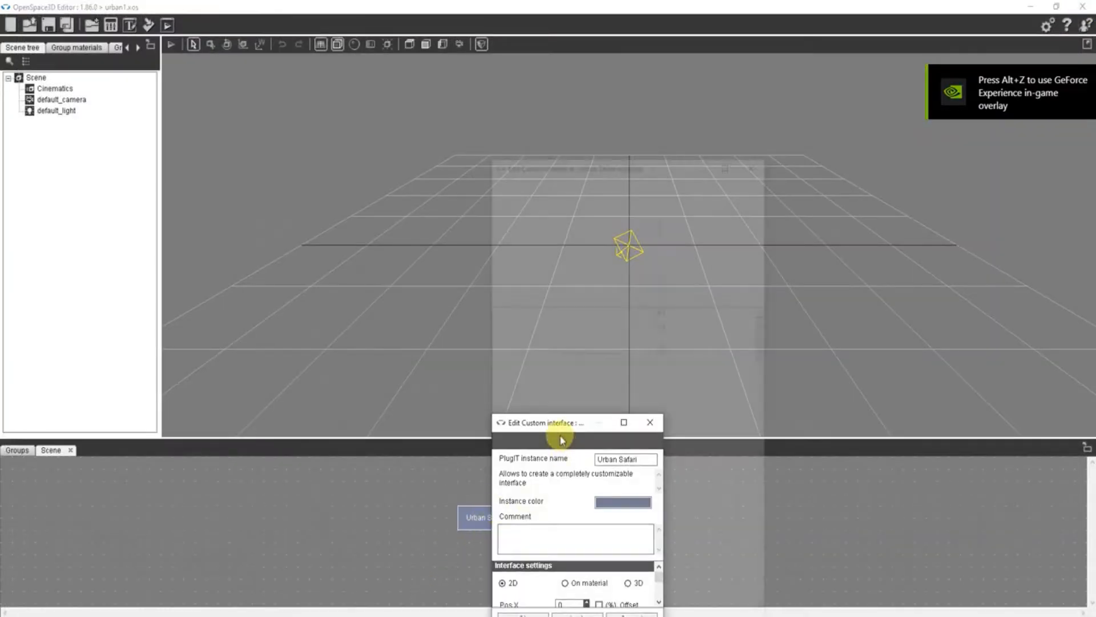
drag(557, 167, 460, 57)
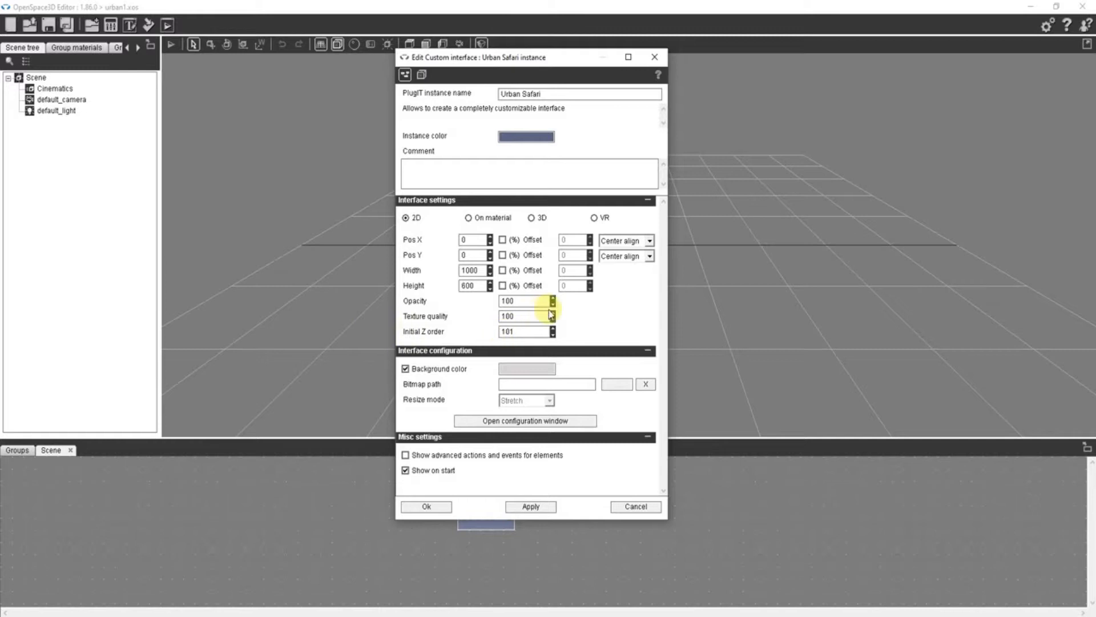
drag(533, 303, 465, 301)
text(75)
click(427, 506)
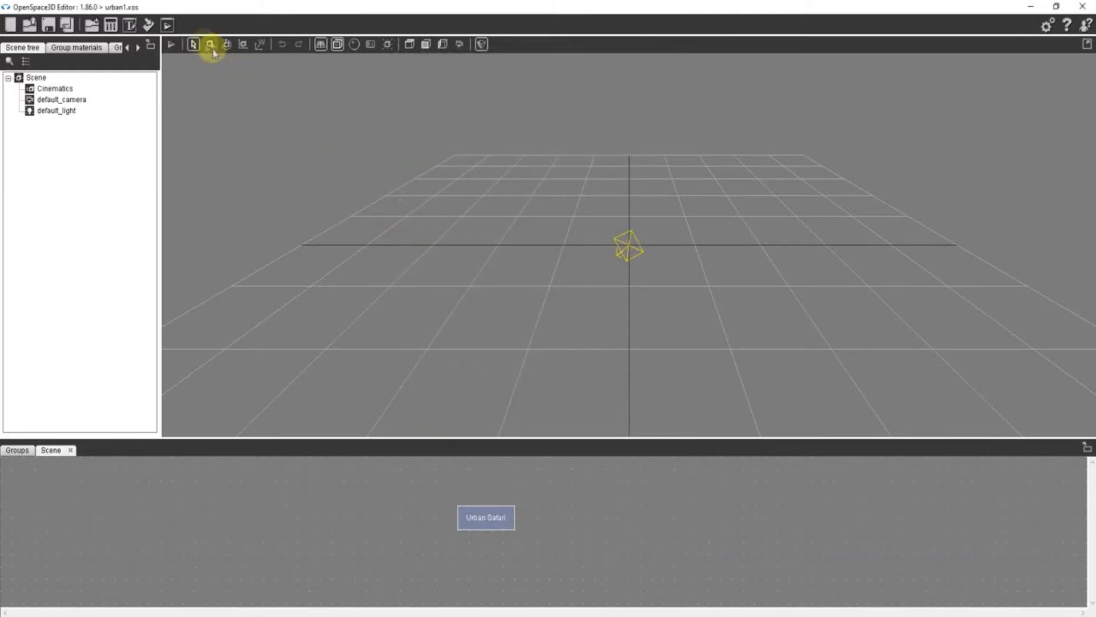
- Preview the interface's transparency in the player and close it
click(171, 26)
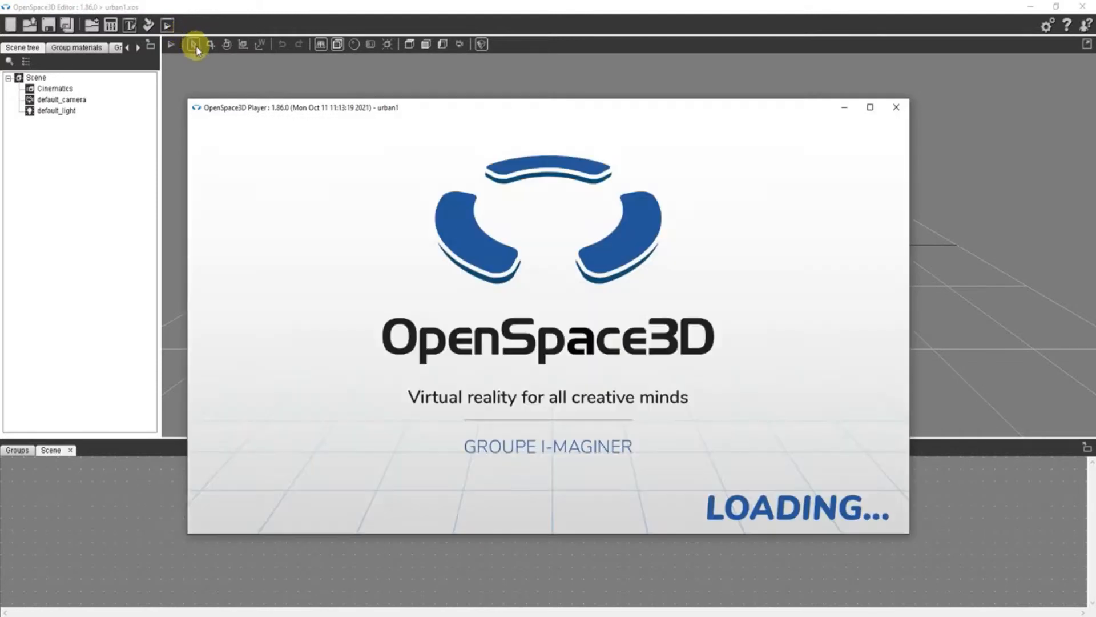
click(196, 48)
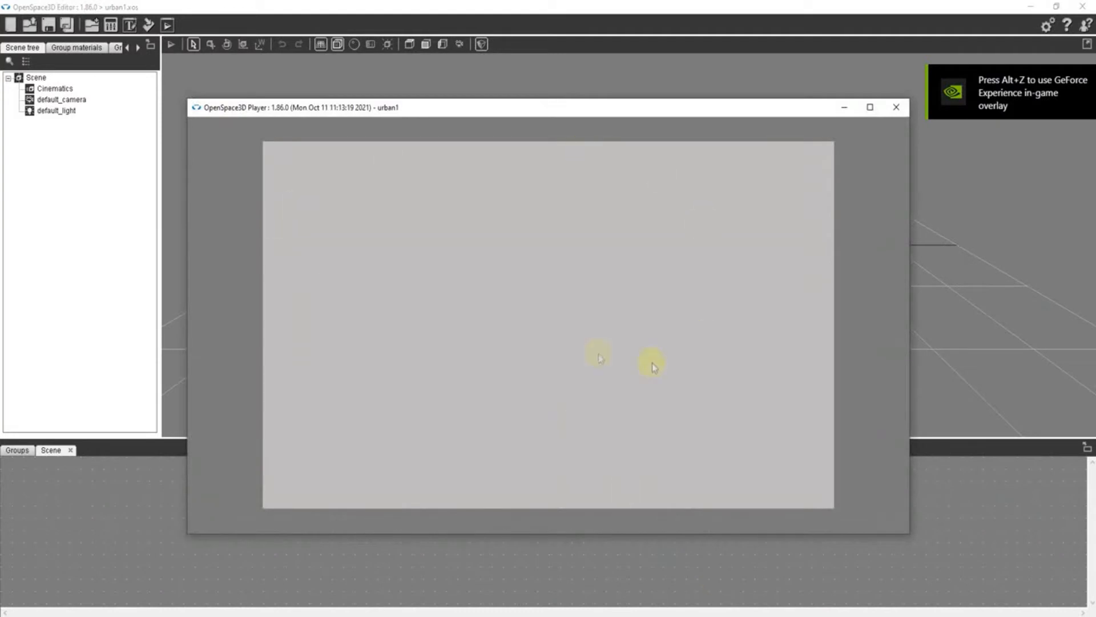
drag(647, 98, 669, 115)
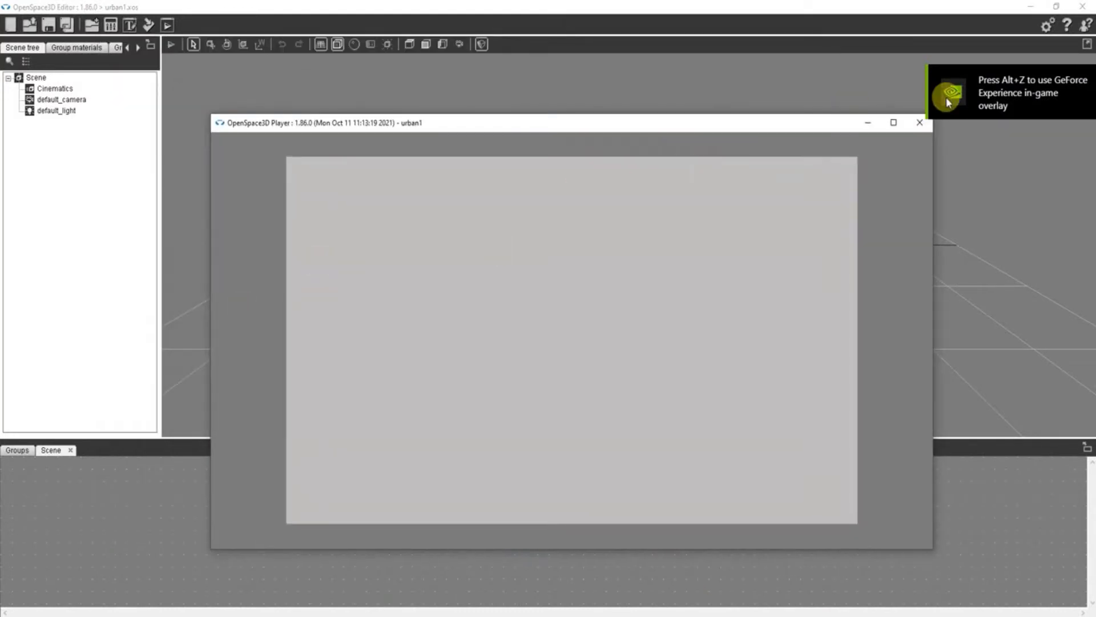
click(917, 127)
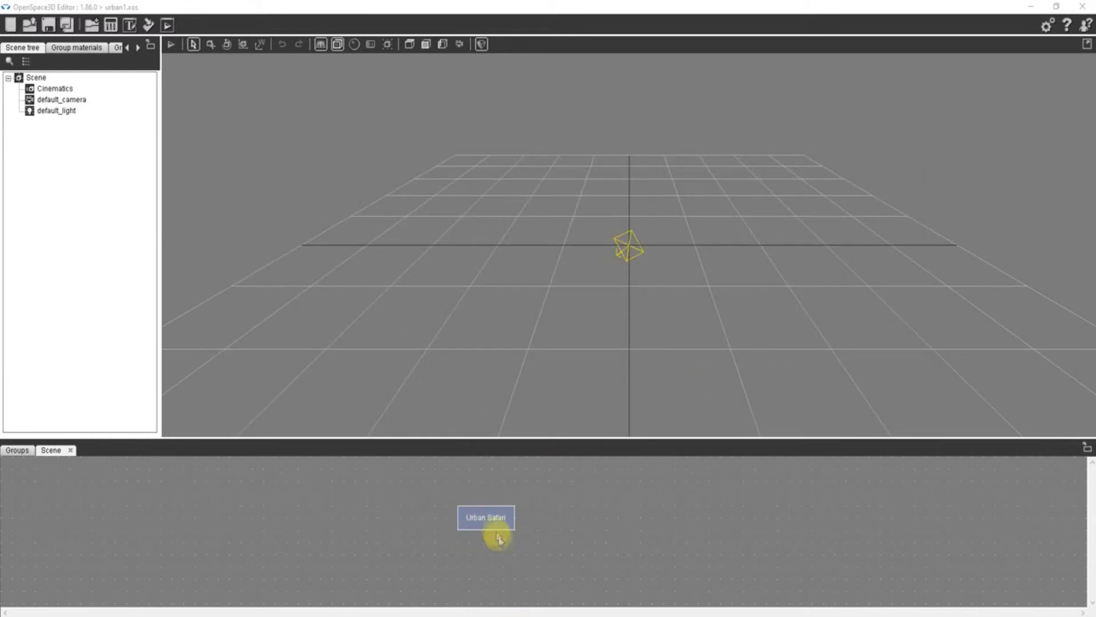
- Add a child element named main frame to the Urban Safari interface and stretch it to 1000 by 600 px
double_click(489, 519)
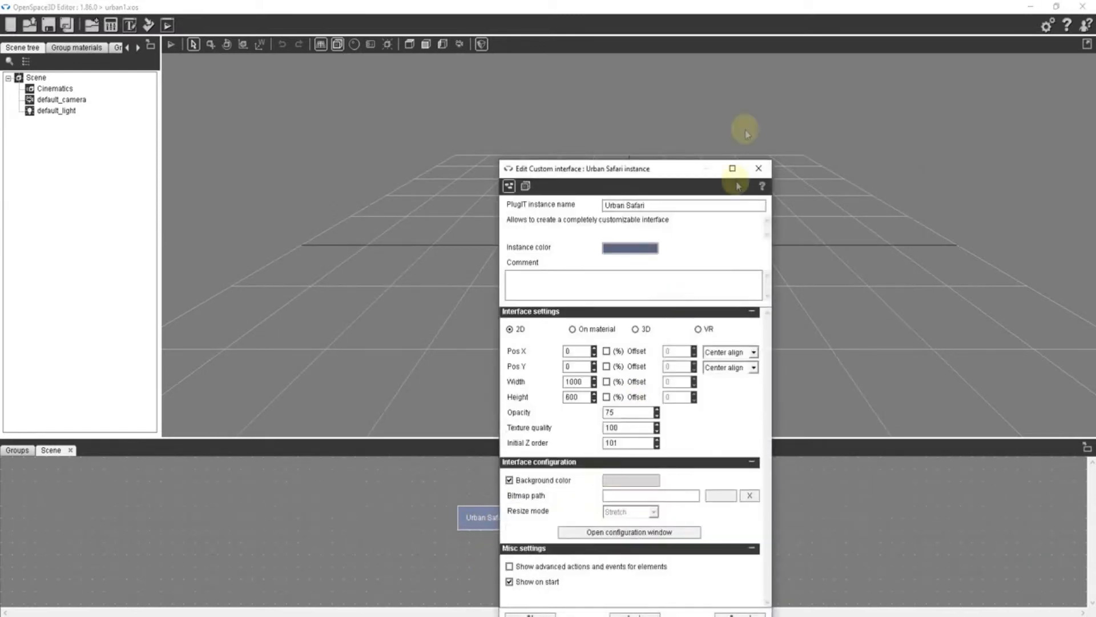
drag(640, 167, 639, 60)
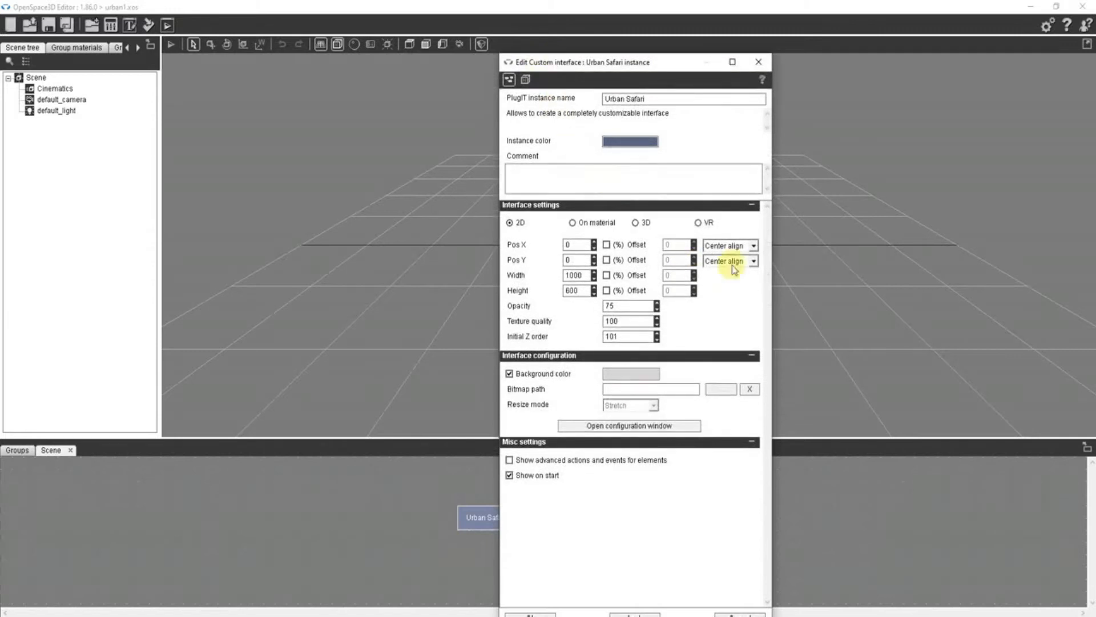
click(650, 425)
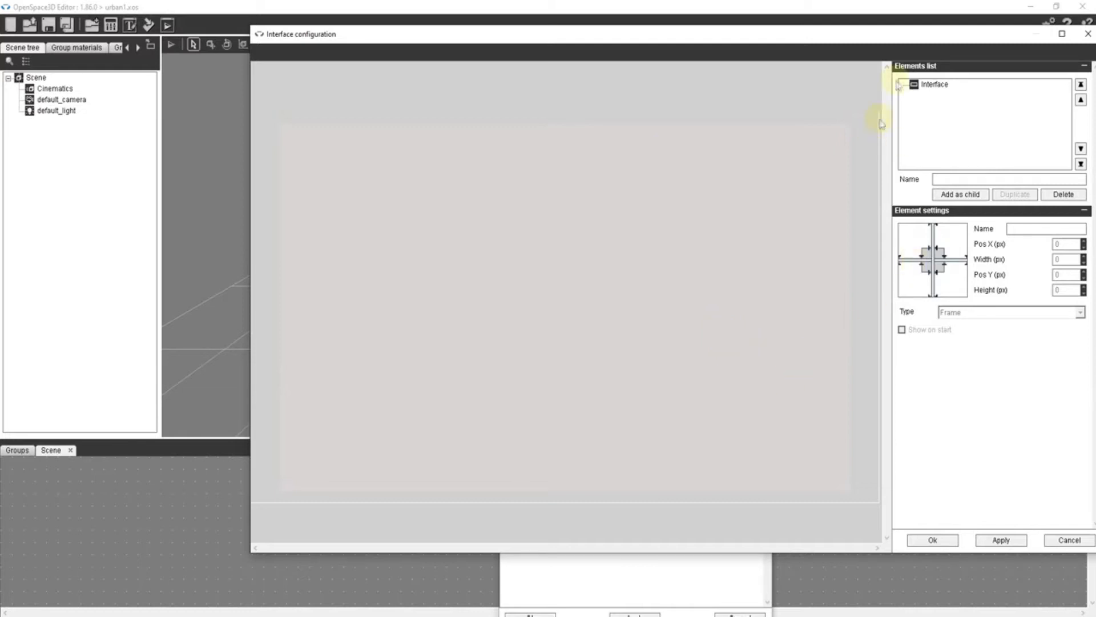
click(934, 85)
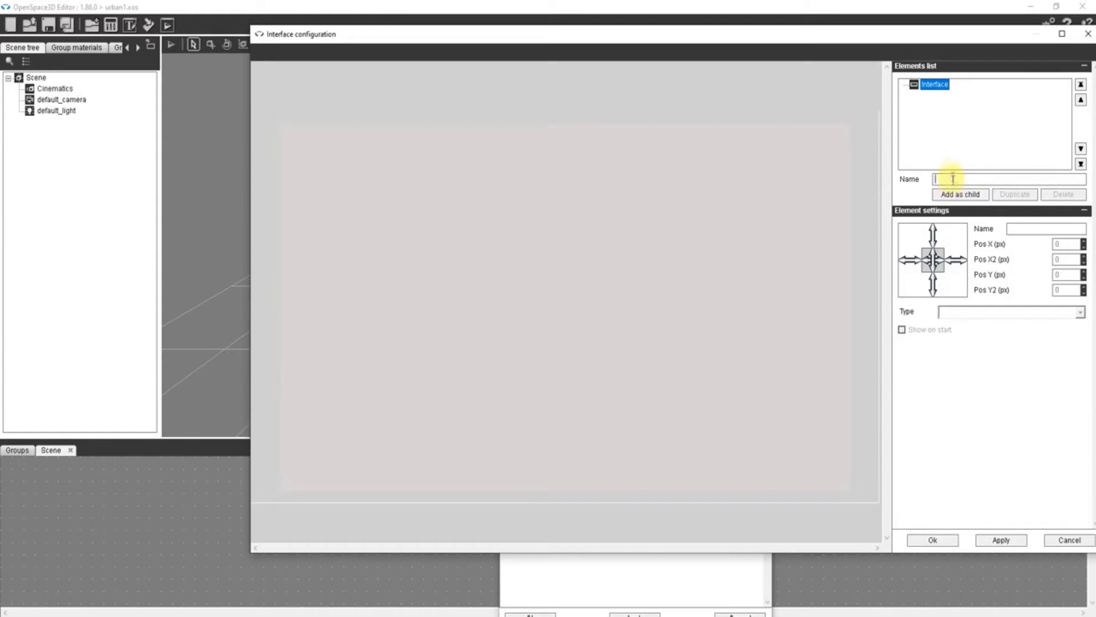
click(953, 179)
text(main frame)
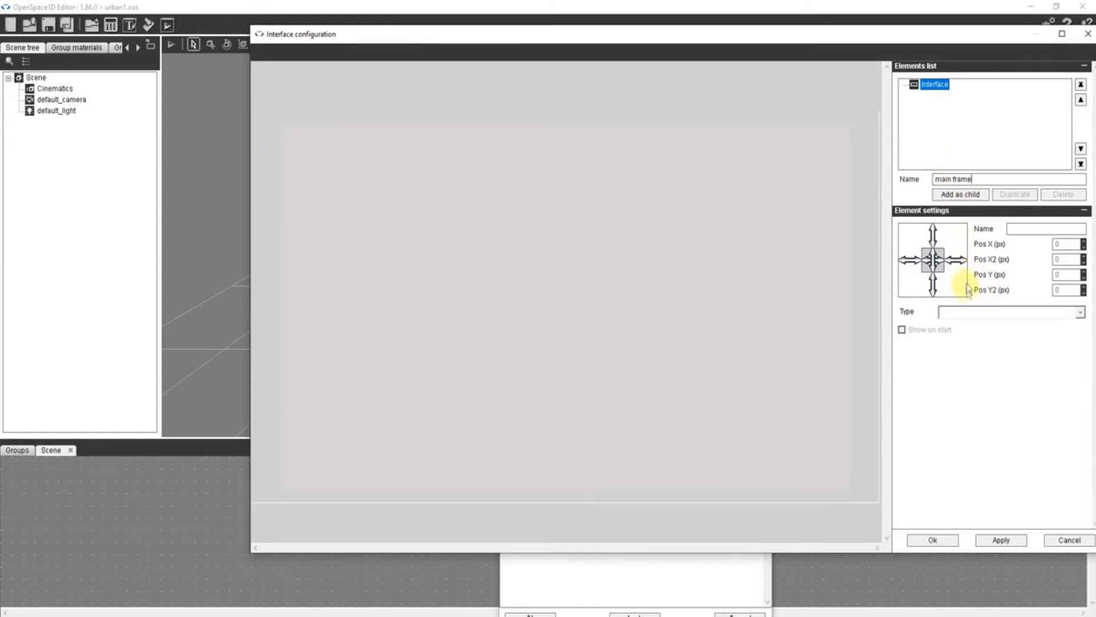
click(957, 195)
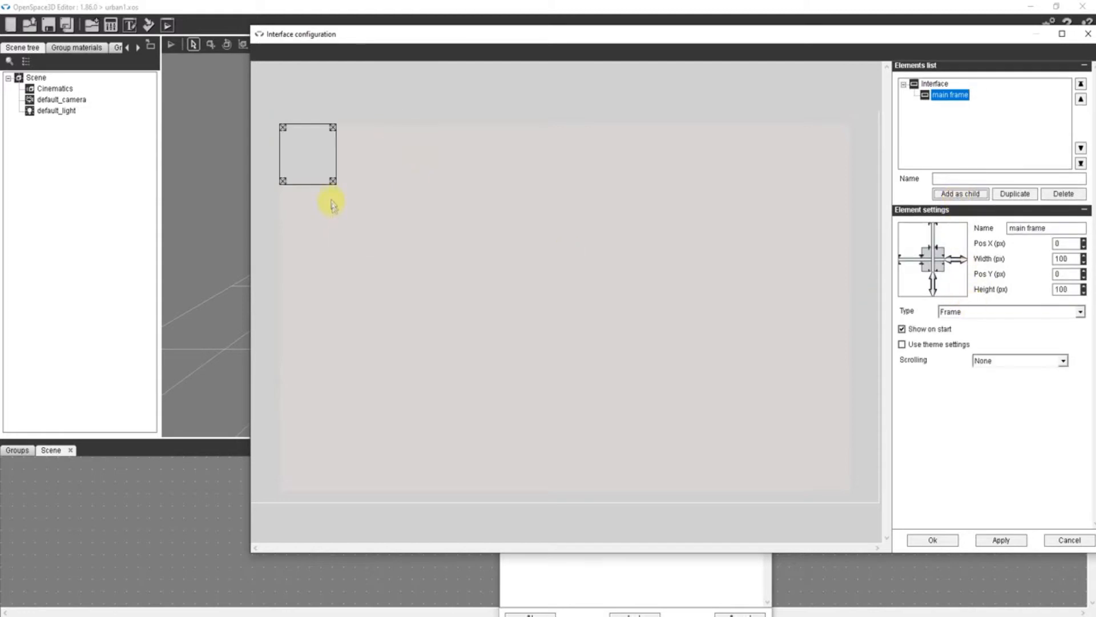
drag(333, 182, 849, 490)
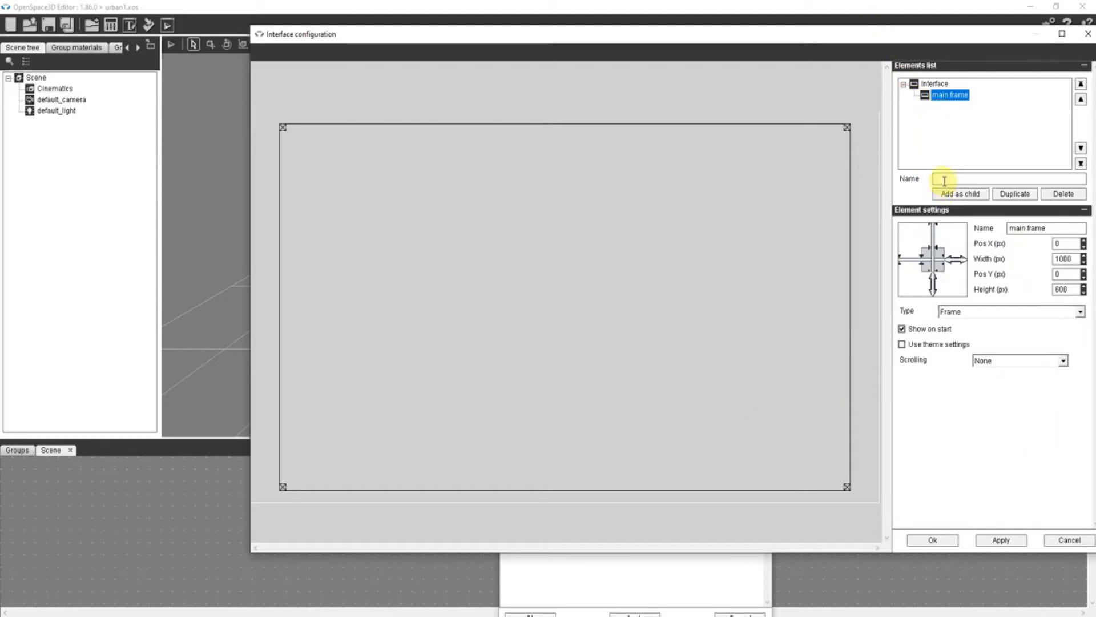
- Add a Text element named tittle inside main frame and stretch it into a full-width strip about 1000 by 61 px along the upper edge
text(t)
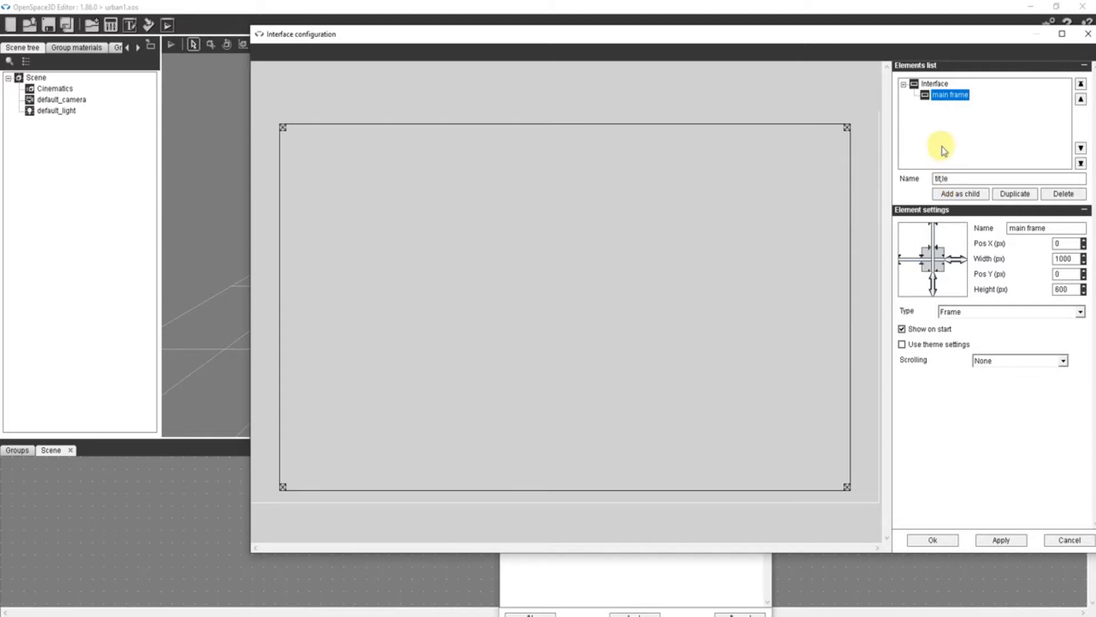
text(itl)
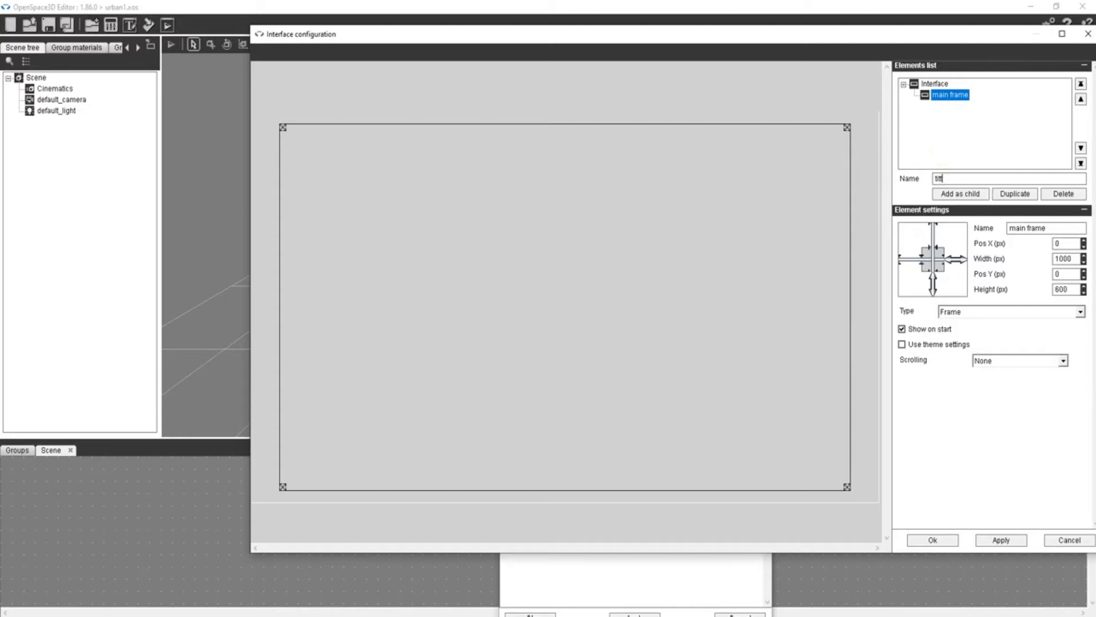
click(959, 195)
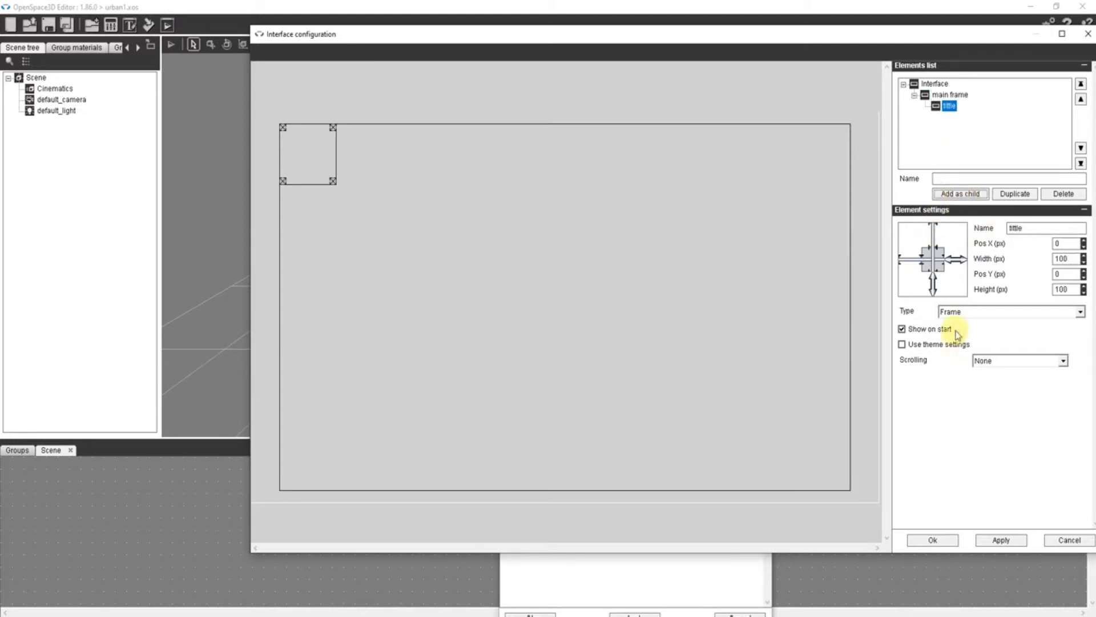
click(986, 317)
click(962, 325)
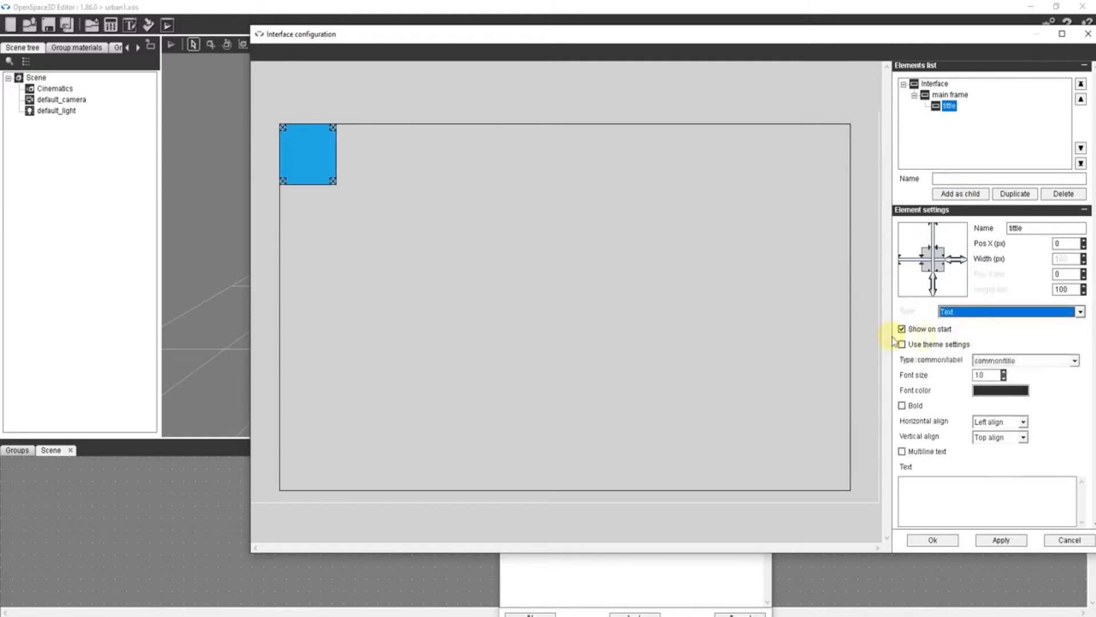
drag(333, 182, 847, 158)
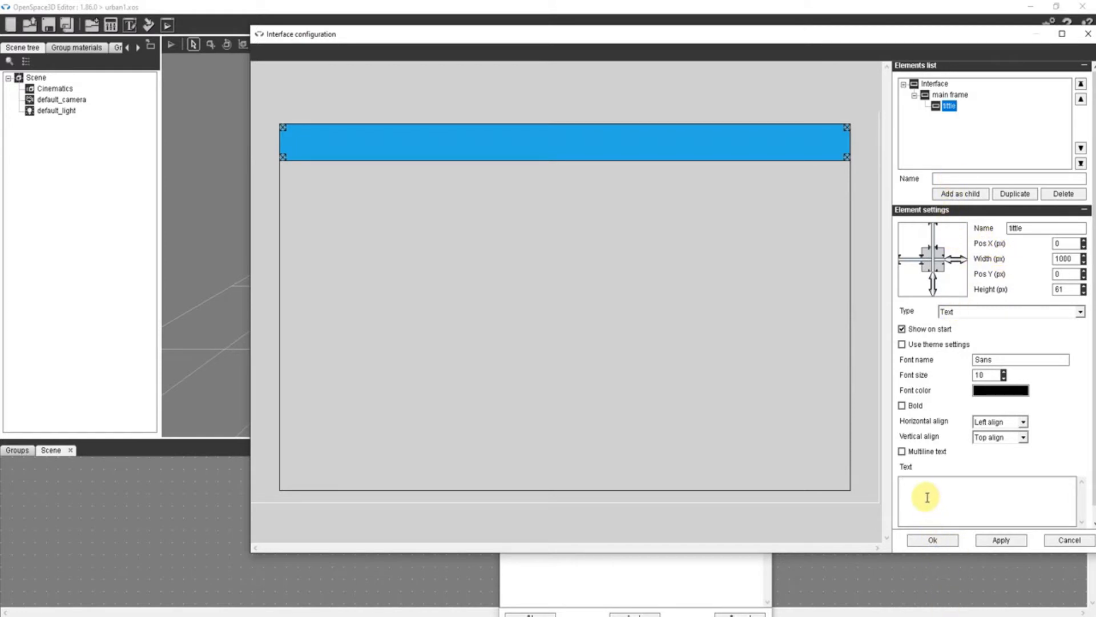
- Give the title element the bold text Urban Safari, center-aligned horizontally and vertically
text(Urban Safari)
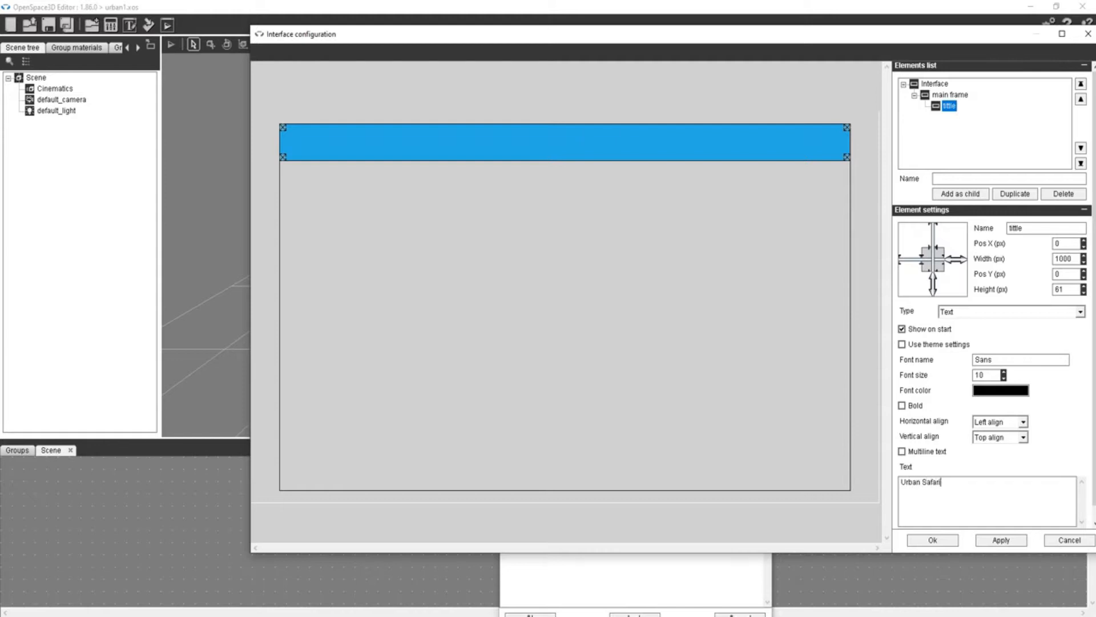
click(908, 406)
click(981, 423)
click(985, 435)
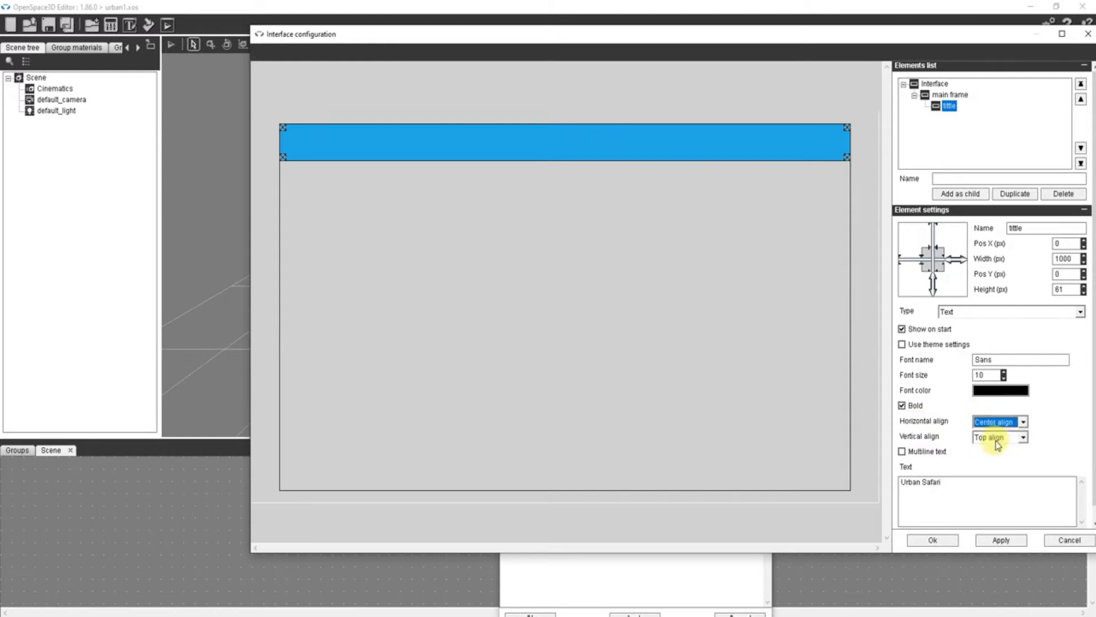
click(1013, 438)
click(996, 453)
- Set the title's font size to 15 and confirm the interface configuration and instance settings
drag(993, 376, 946, 371)
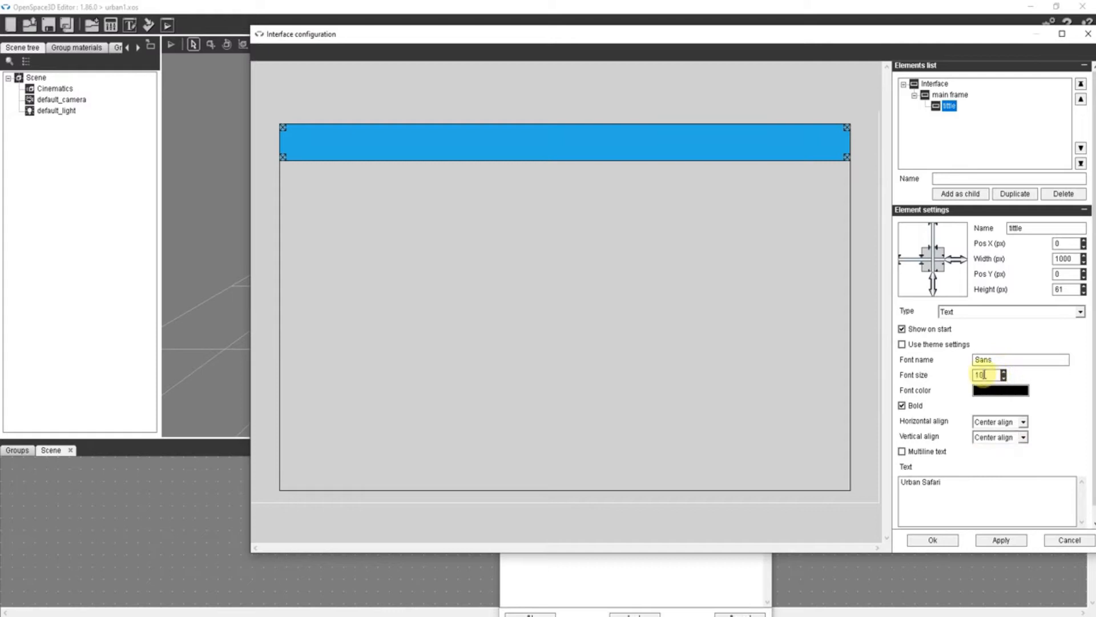
text(1)
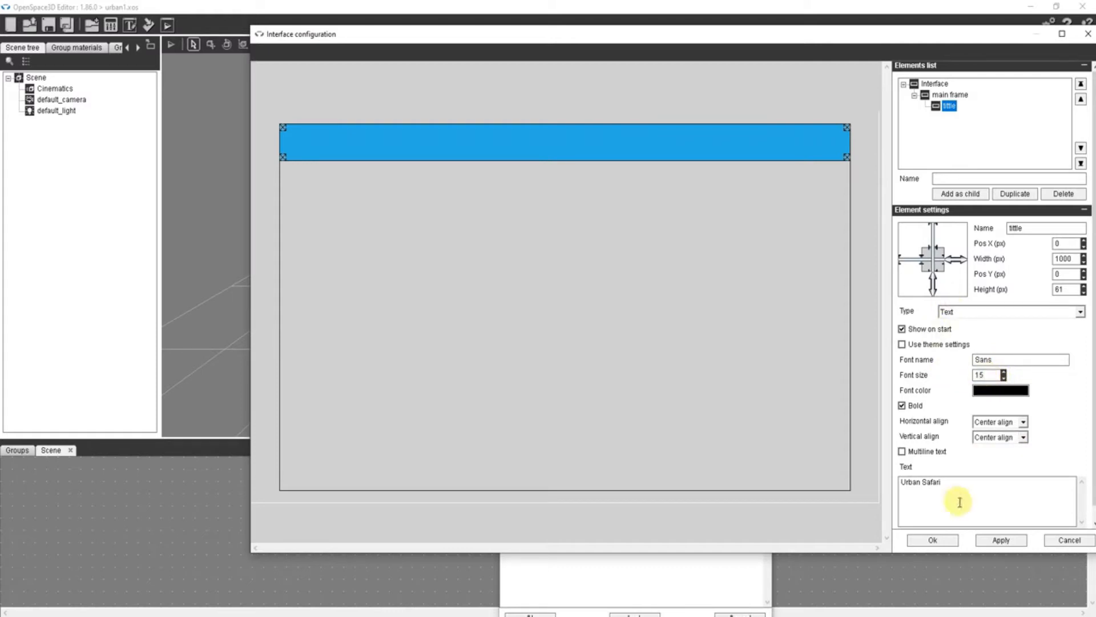
click(933, 540)
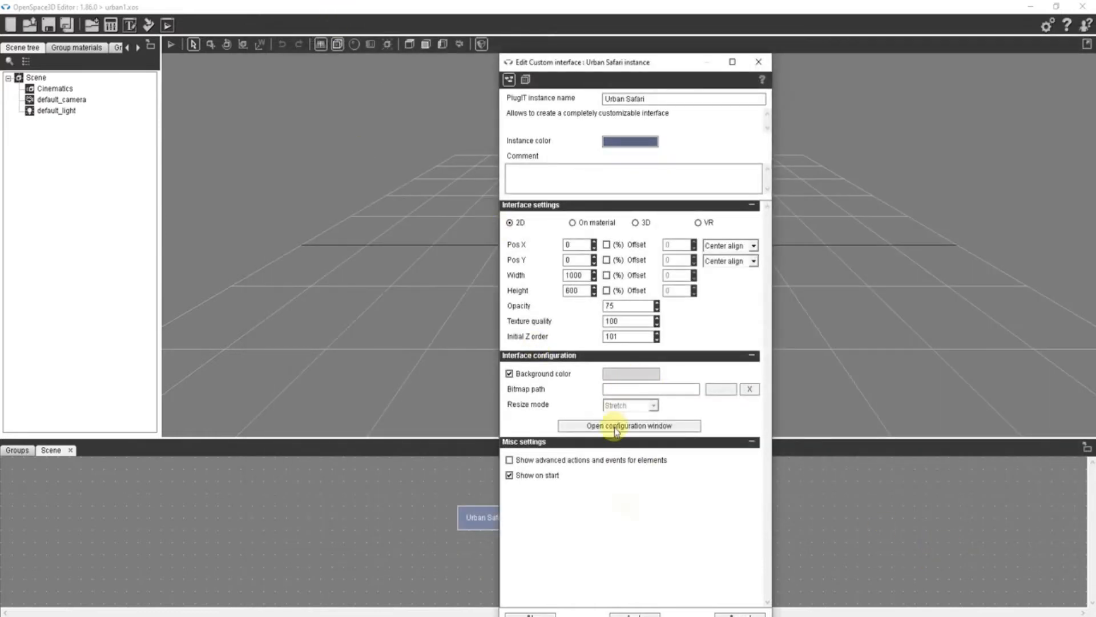
click(525, 613)
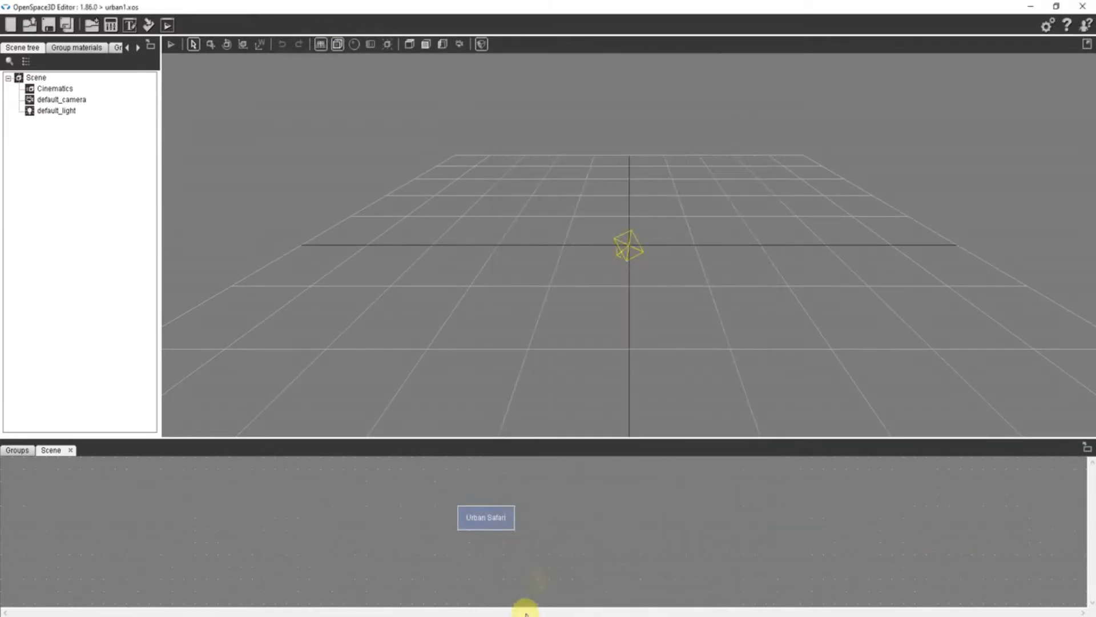
- Preview the interface title in the player and close it
click(166, 27)
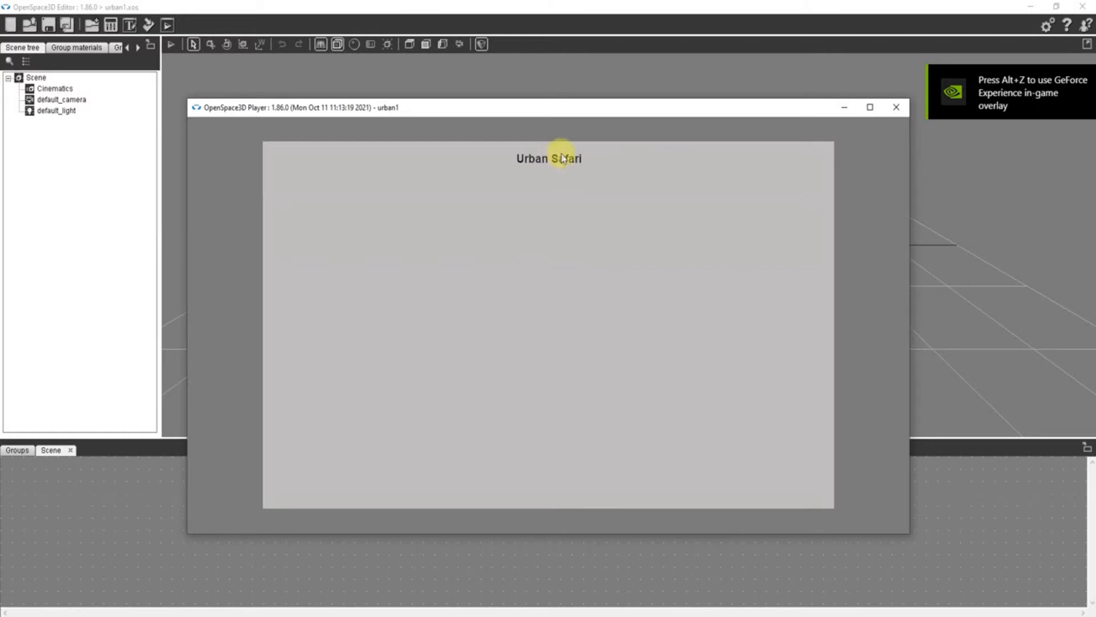
click(896, 106)
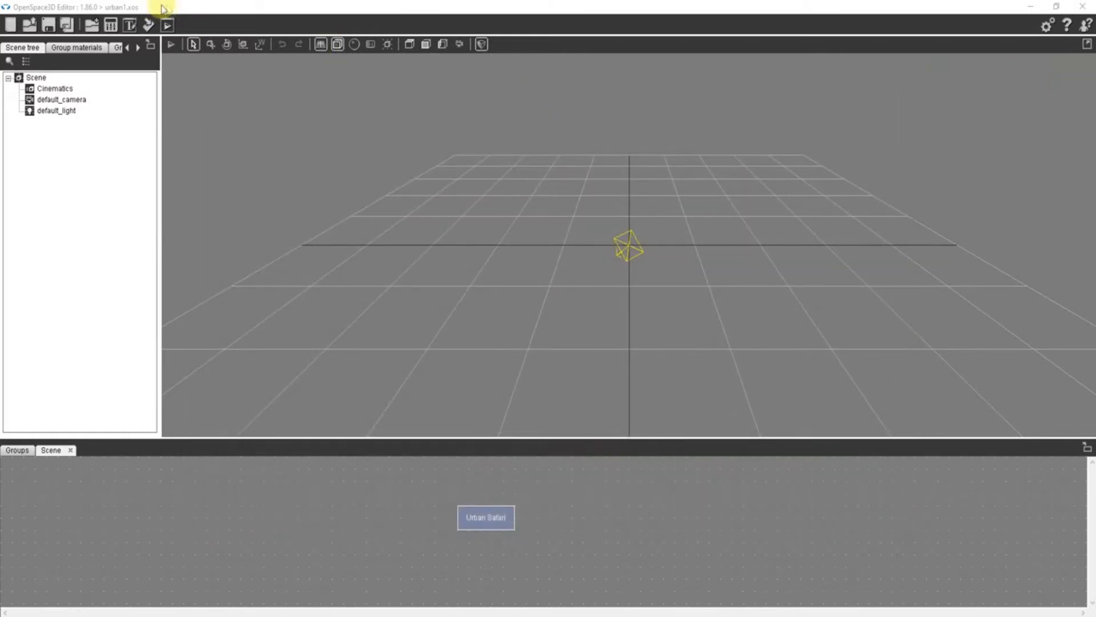
- Reopen the Urban Safari interface configuration and set the title's font size to 20
double_click(490, 516)
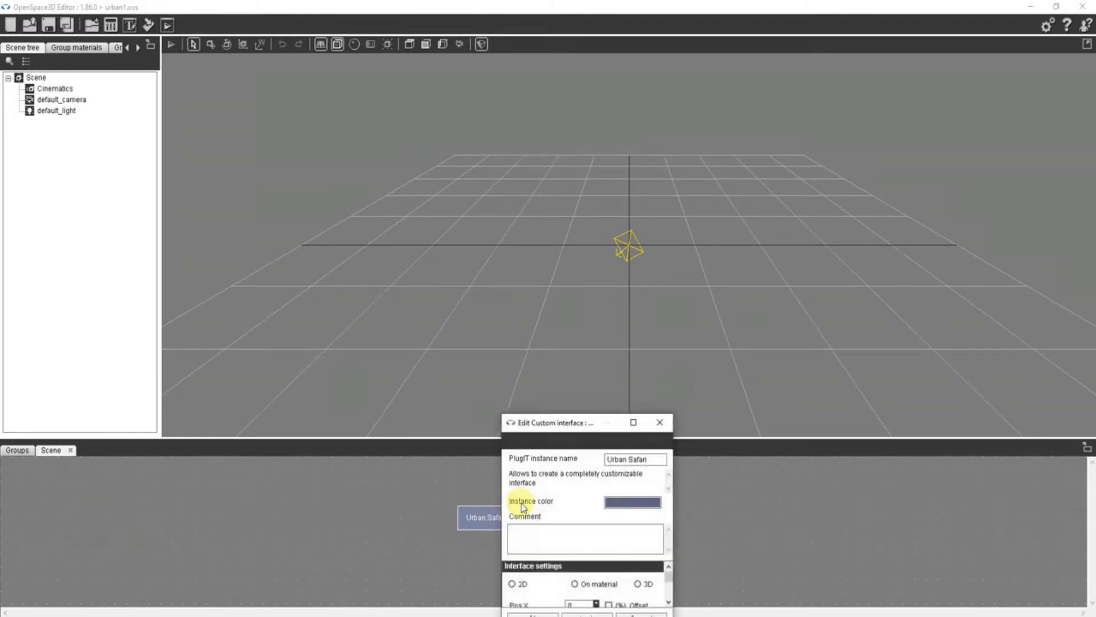
click(625, 532)
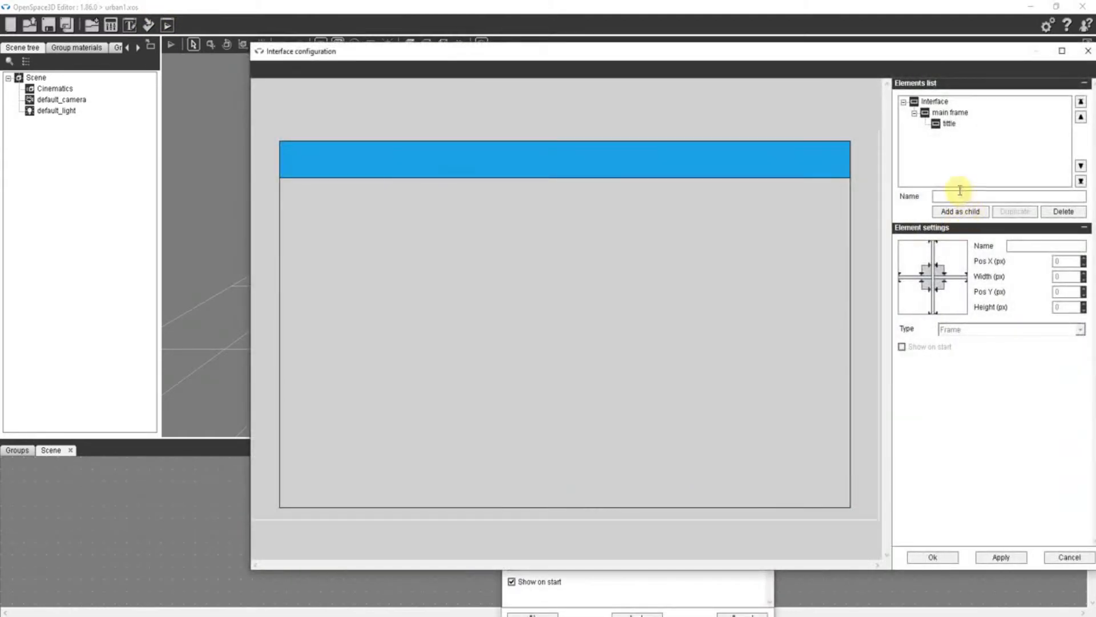
click(949, 123)
double_click(1023, 246)
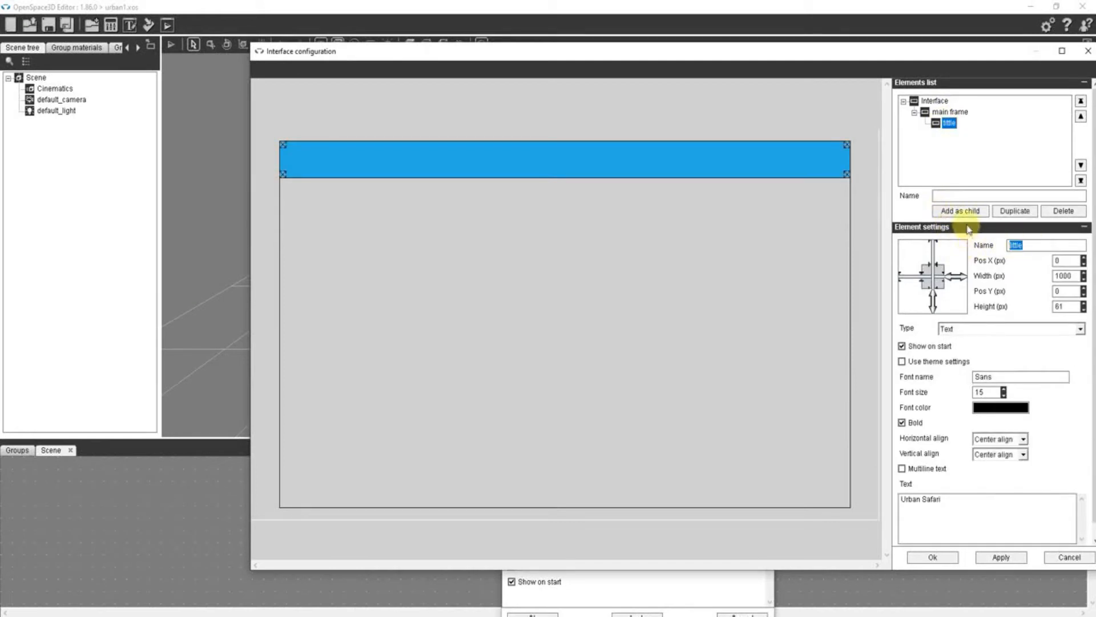
click(980, 391)
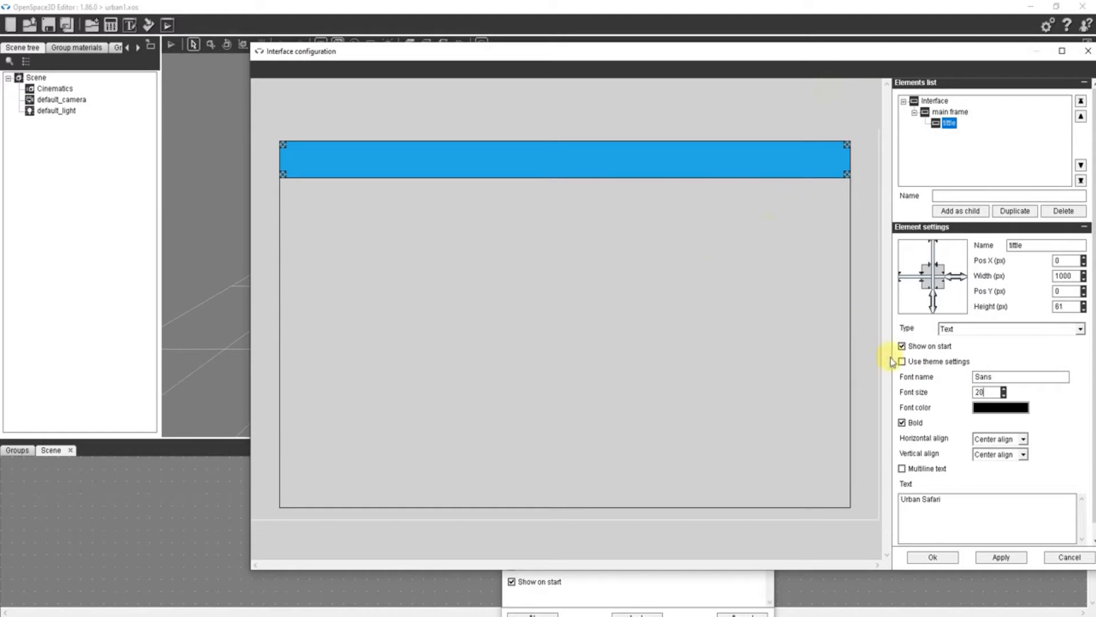
click(933, 557)
- Add a Picture element named logo inside main frame, about 168 by 169 px, placed just below the title at the frame's left edge
click(654, 533)
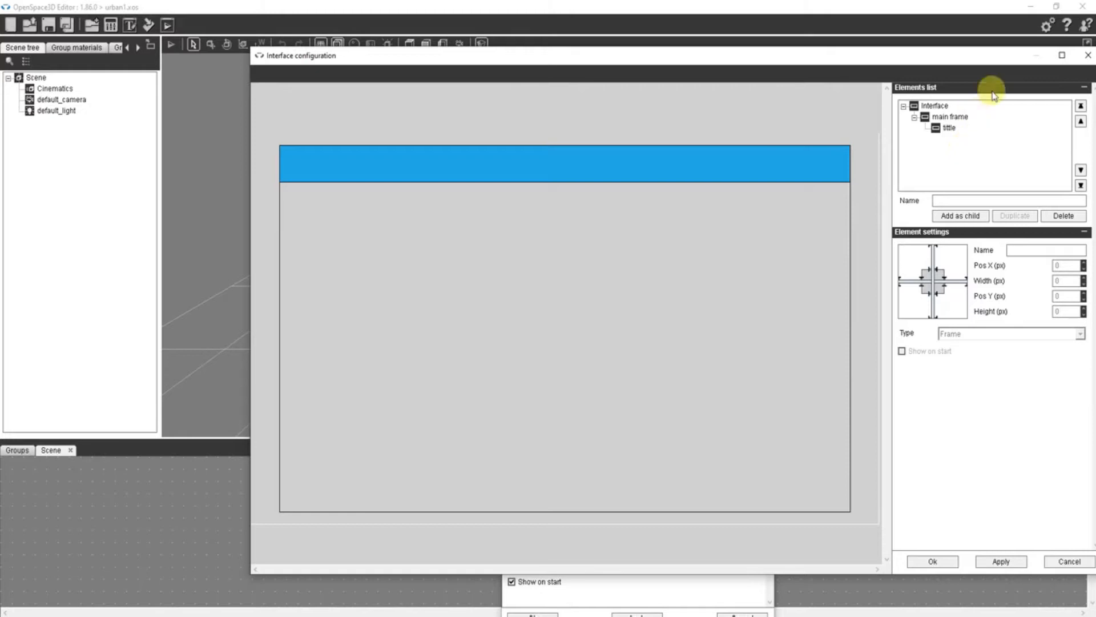
click(950, 116)
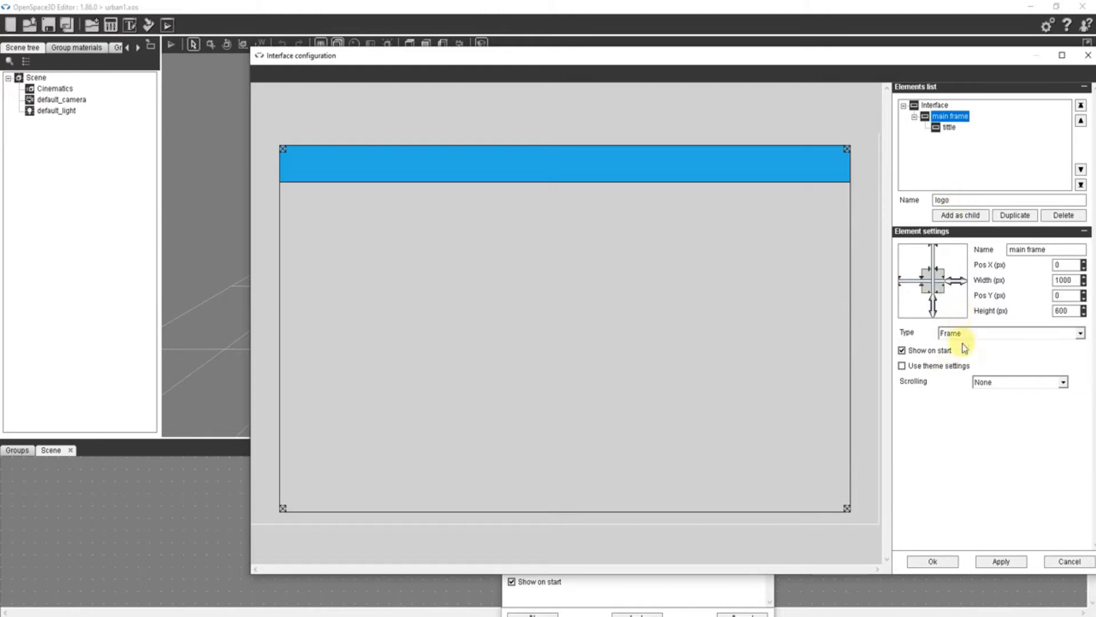
click(965, 215)
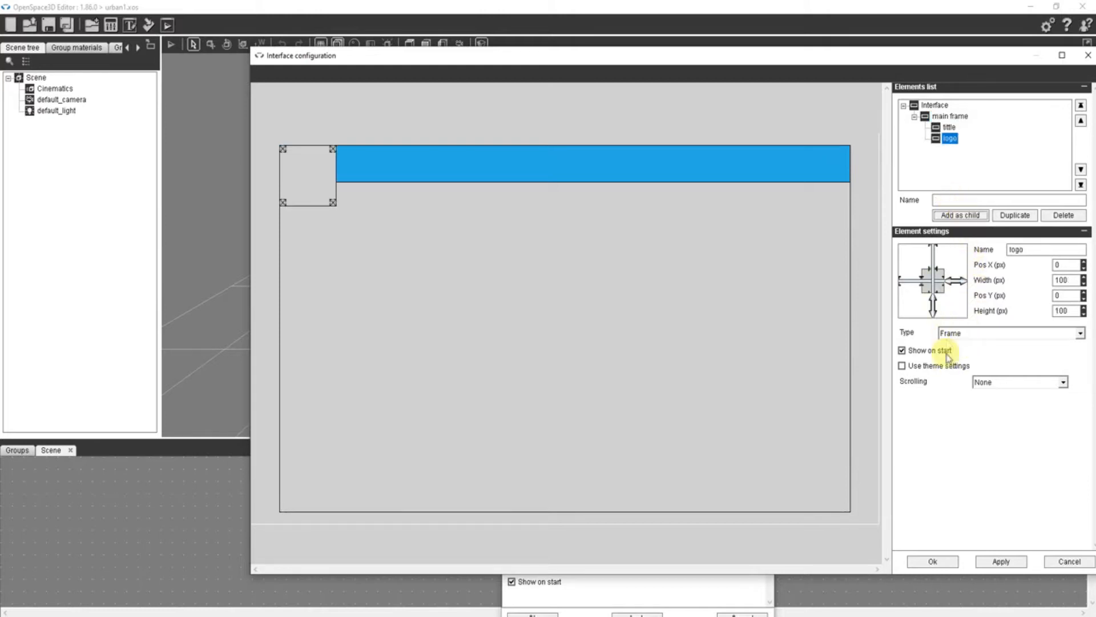
click(954, 333)
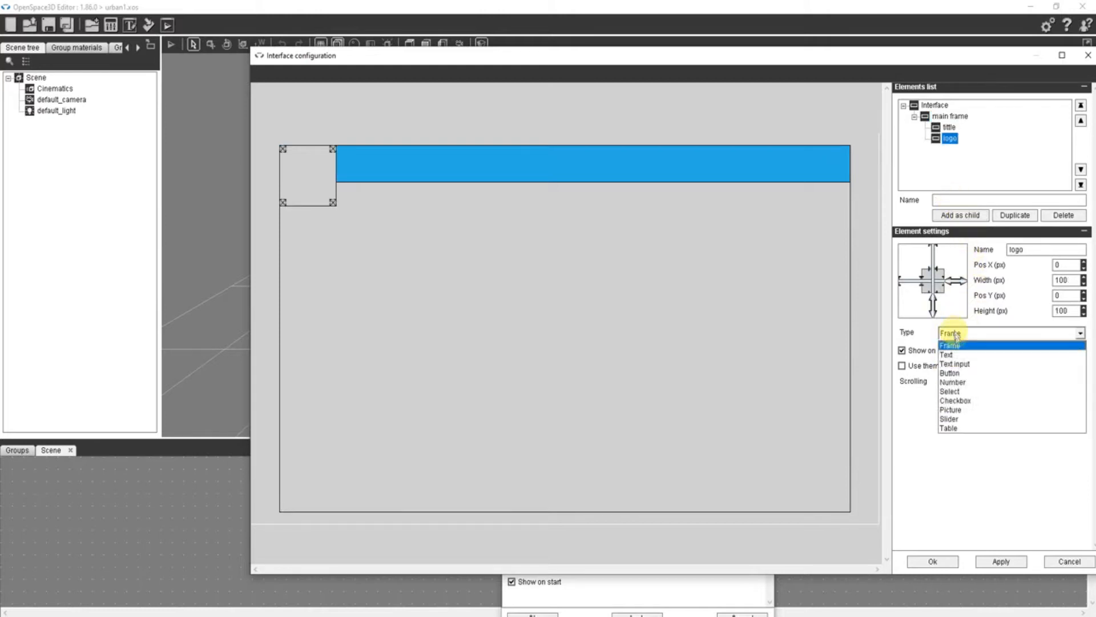
click(950, 410)
drag(326, 166, 311, 199)
drag(333, 237, 373, 281)
drag(334, 236, 334, 240)
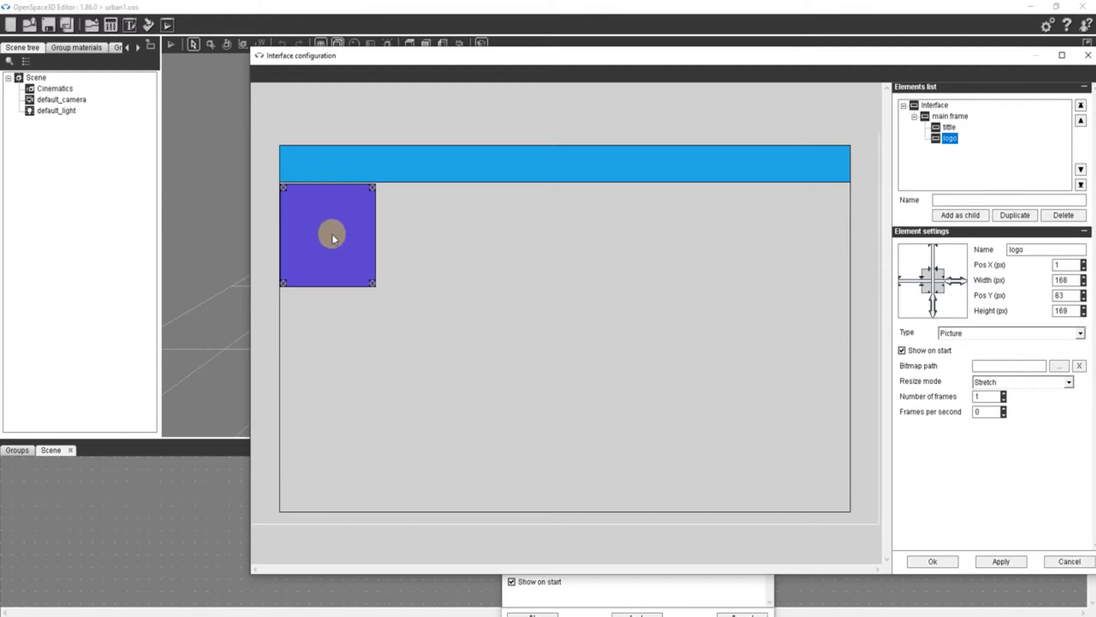
- Assign logo_us.png from the urban safari folder to the logo element with resize mode Fit, and confirm the interface settings
click(1057, 366)
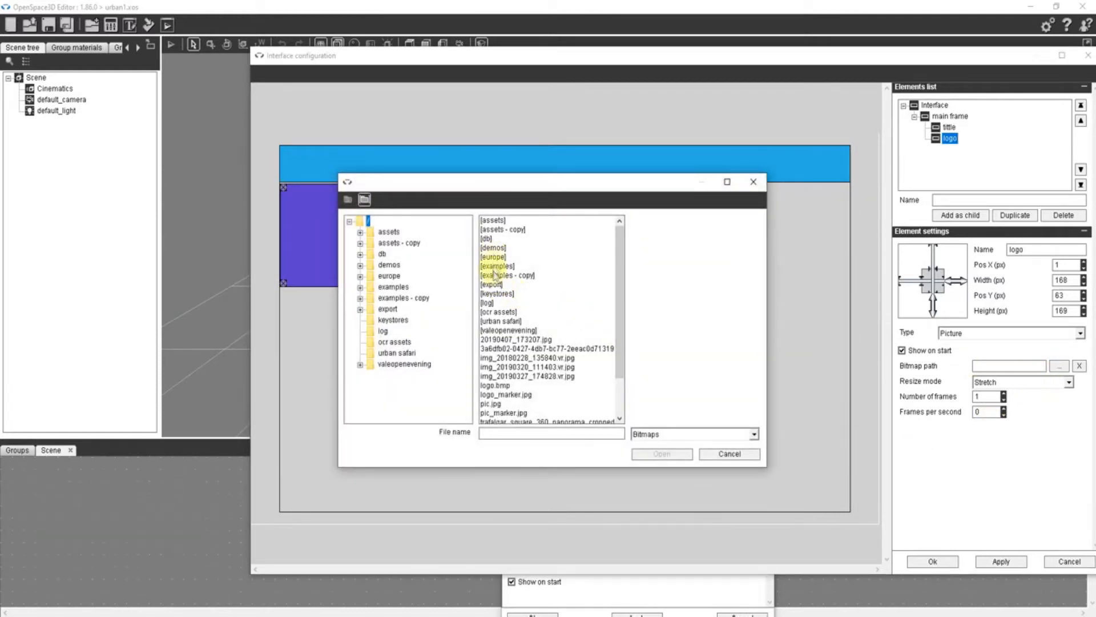
double_click(498, 321)
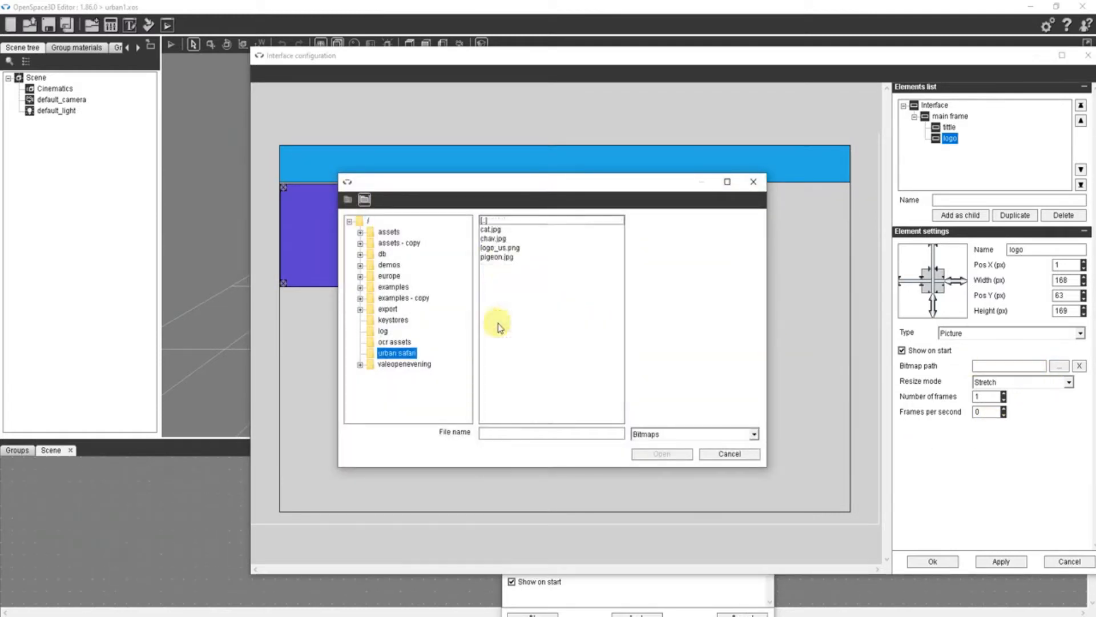
click(495, 248)
click(662, 454)
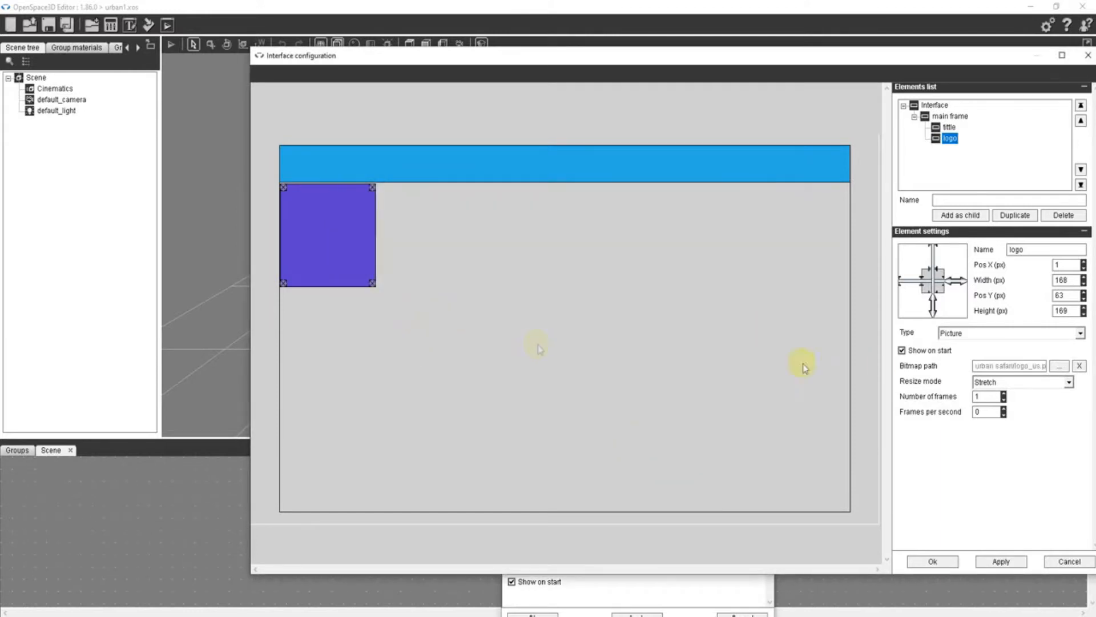
click(1046, 387)
click(986, 411)
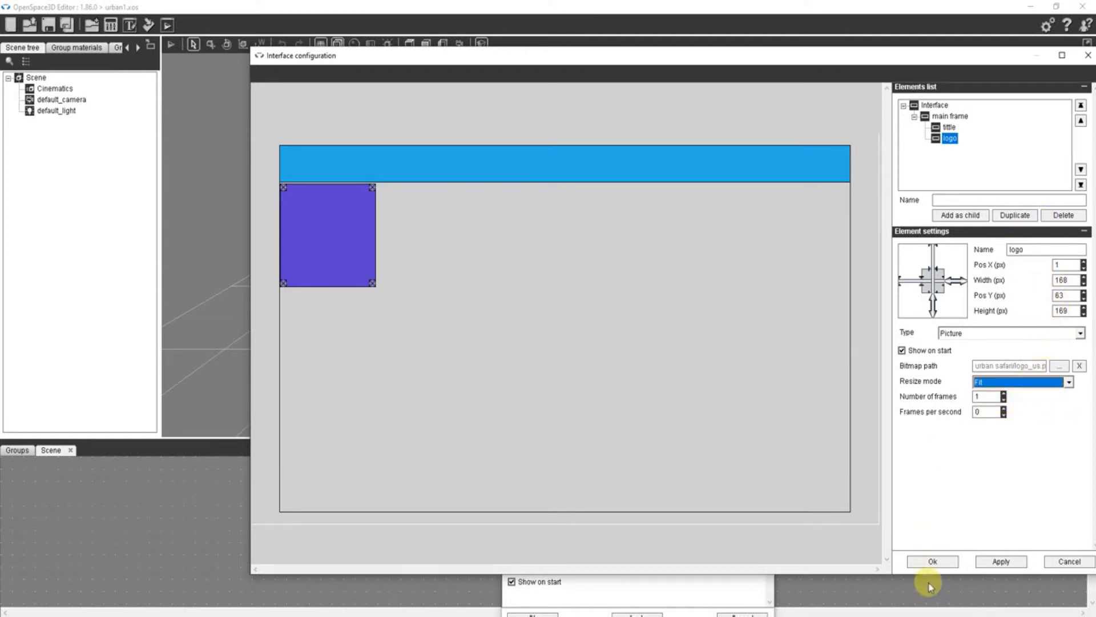
click(935, 563)
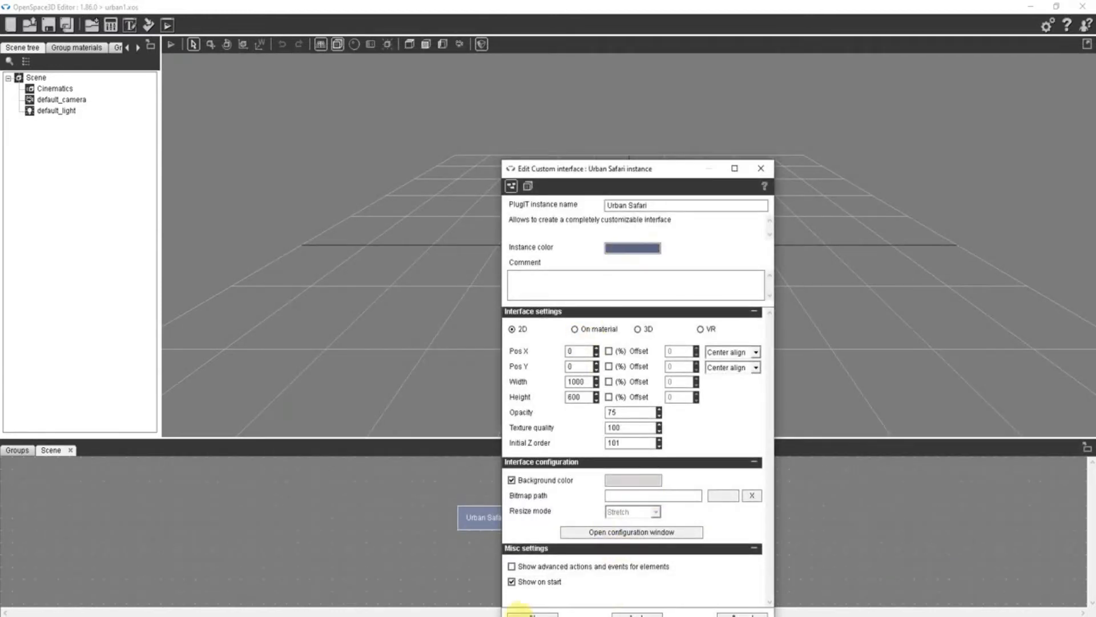
click(521, 612)
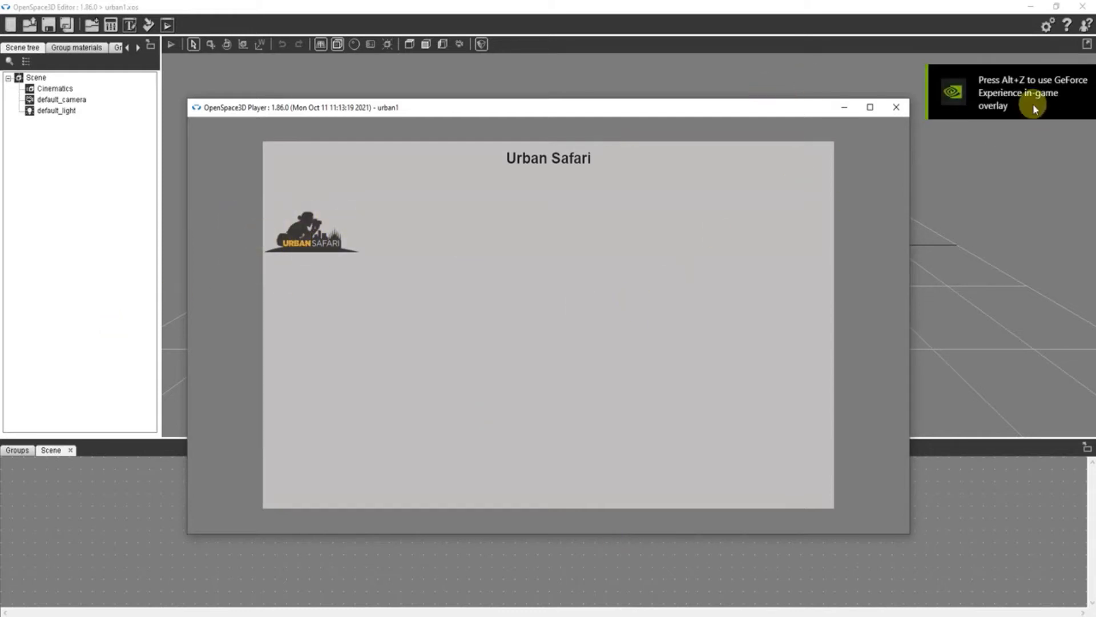
- Reopen the Urban Safari interface configuration, move logo to main frame's upper-left corner and enlarge it to about 192 by 176 px
click(897, 108)
double_click(498, 518)
click(610, 534)
drag(309, 227, 313, 193)
drag(374, 248, 390, 254)
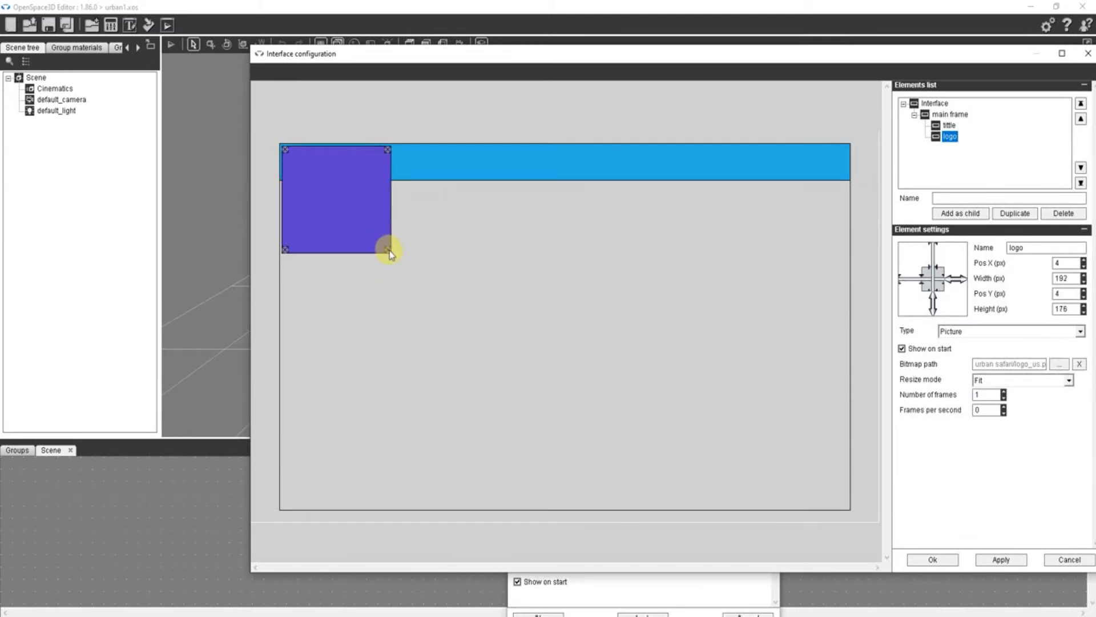
drag(360, 220, 363, 226)
- Confirm the interface settings, preview the enlarged logo in the player and close the preview
click(941, 559)
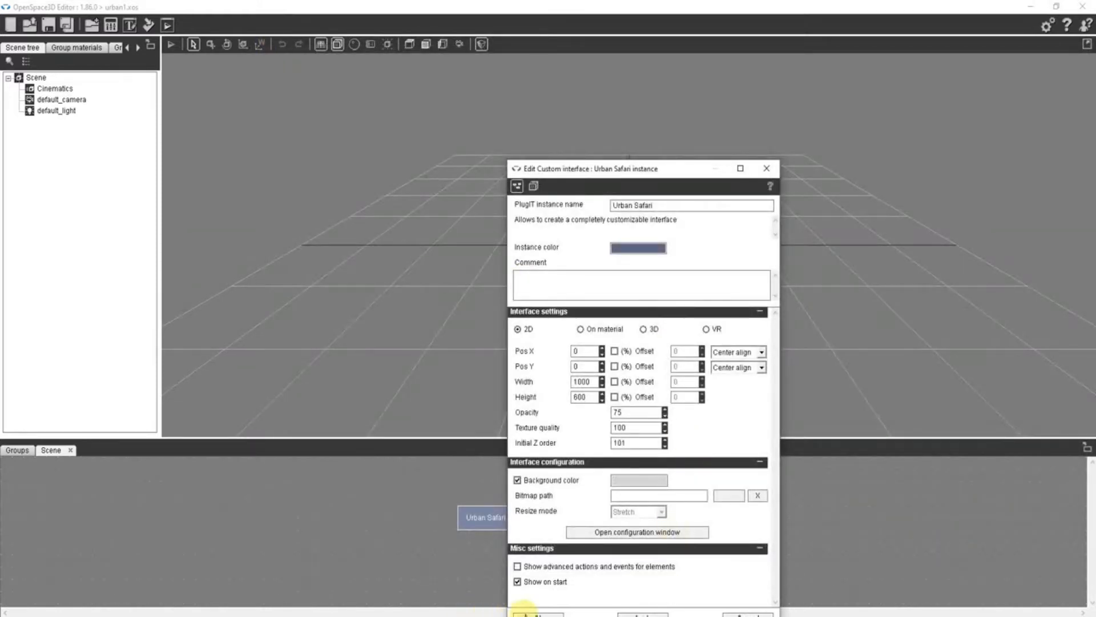
click(525, 614)
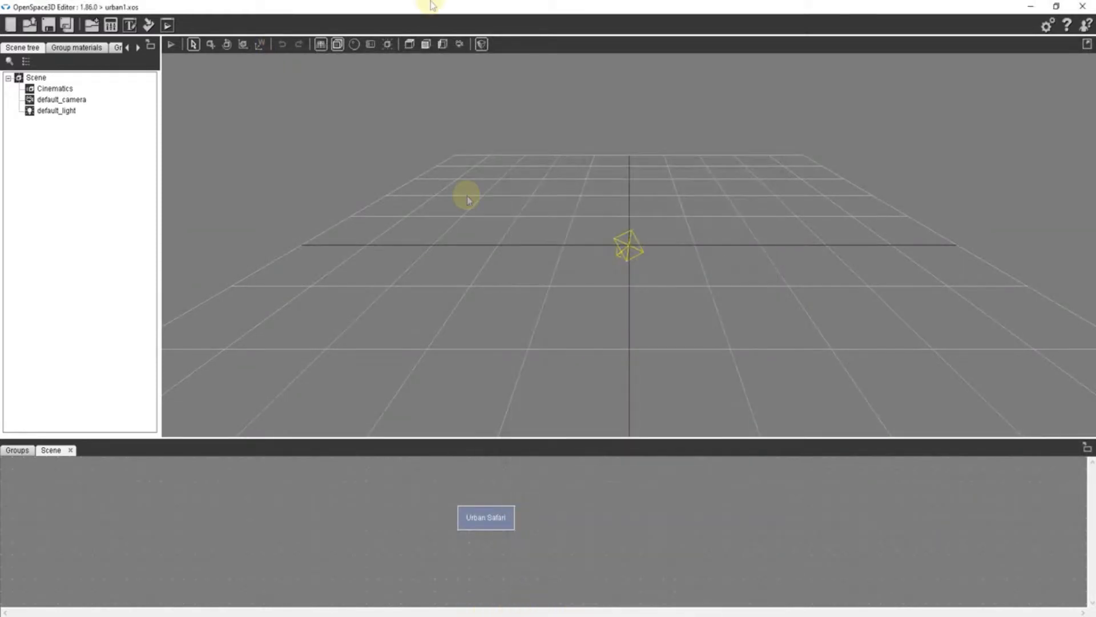
click(168, 25)
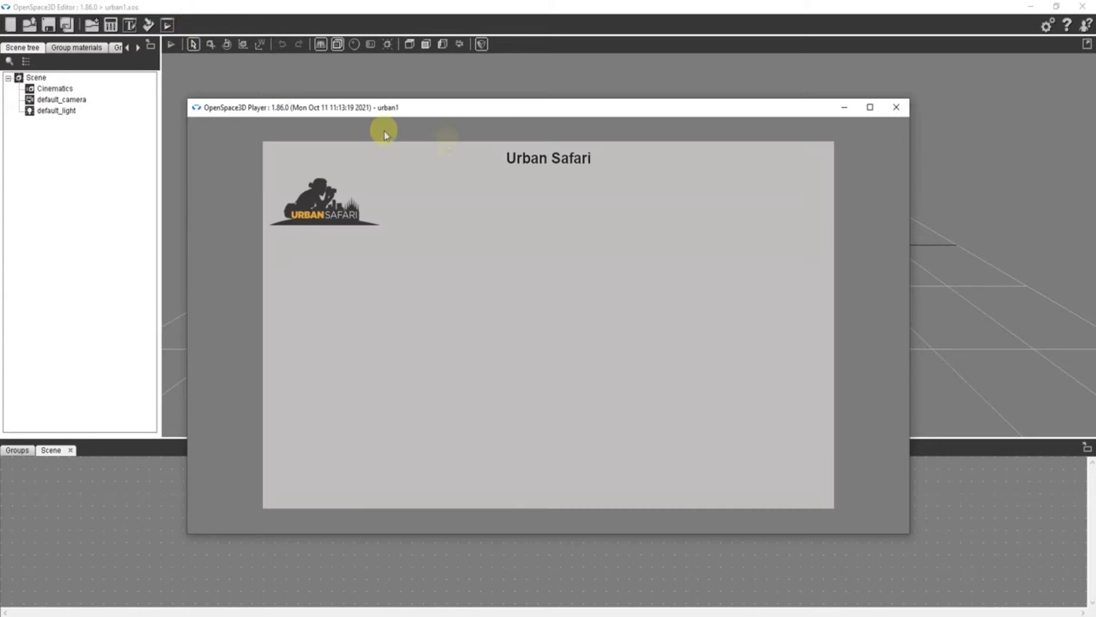
click(897, 107)
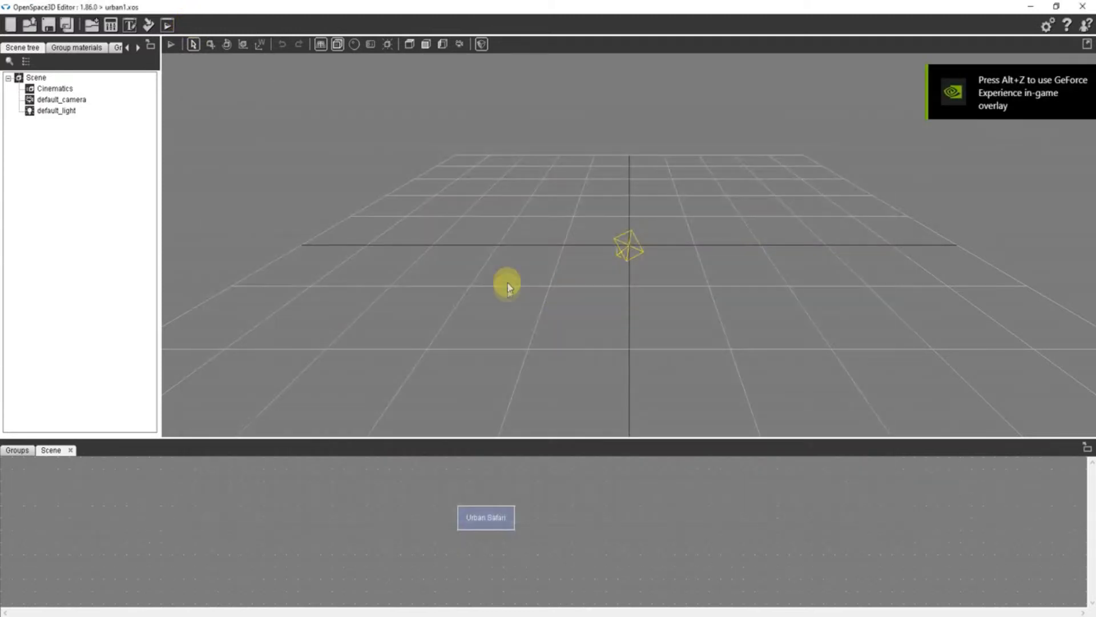
- Add a Frame element named text frame inside main frame, about 792 by 129 px, beside the logo and directly below the title
double_click(483, 518)
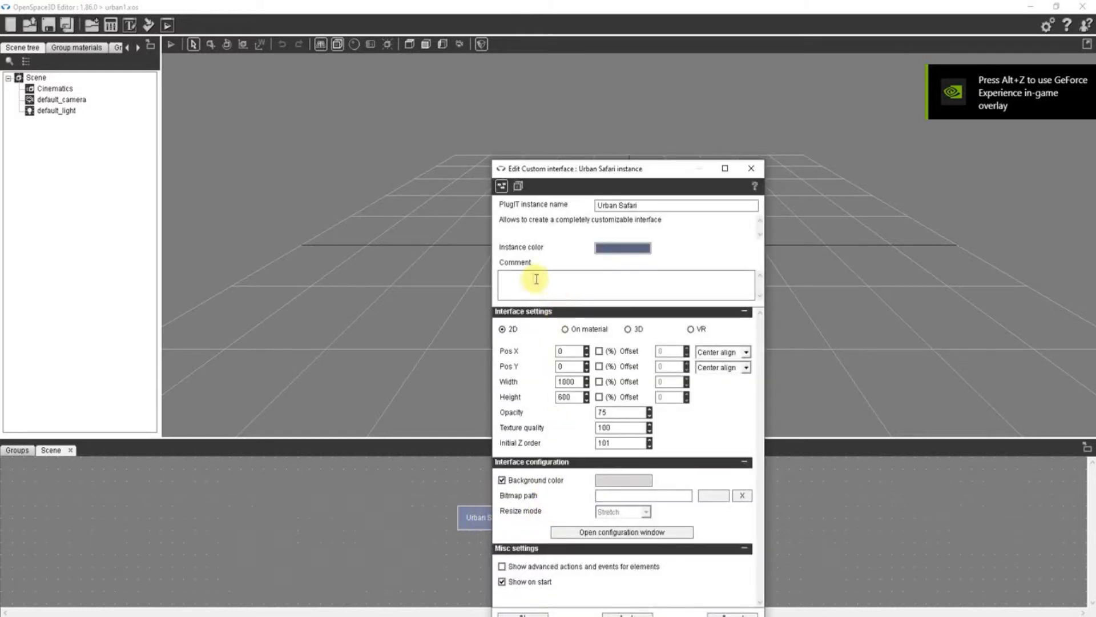
click(614, 533)
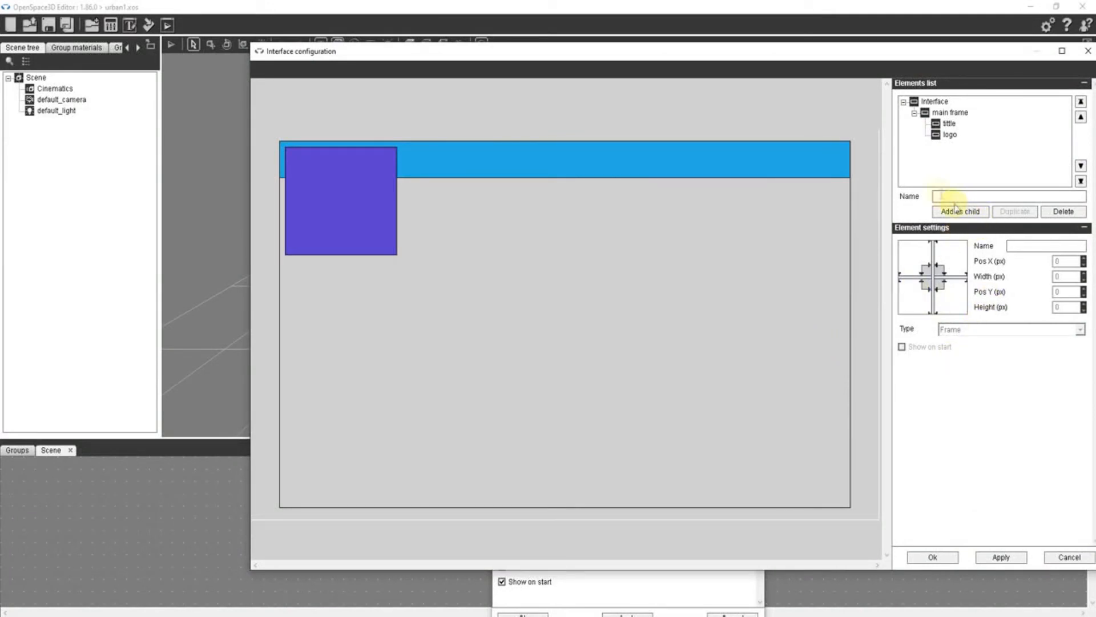
click(927, 113)
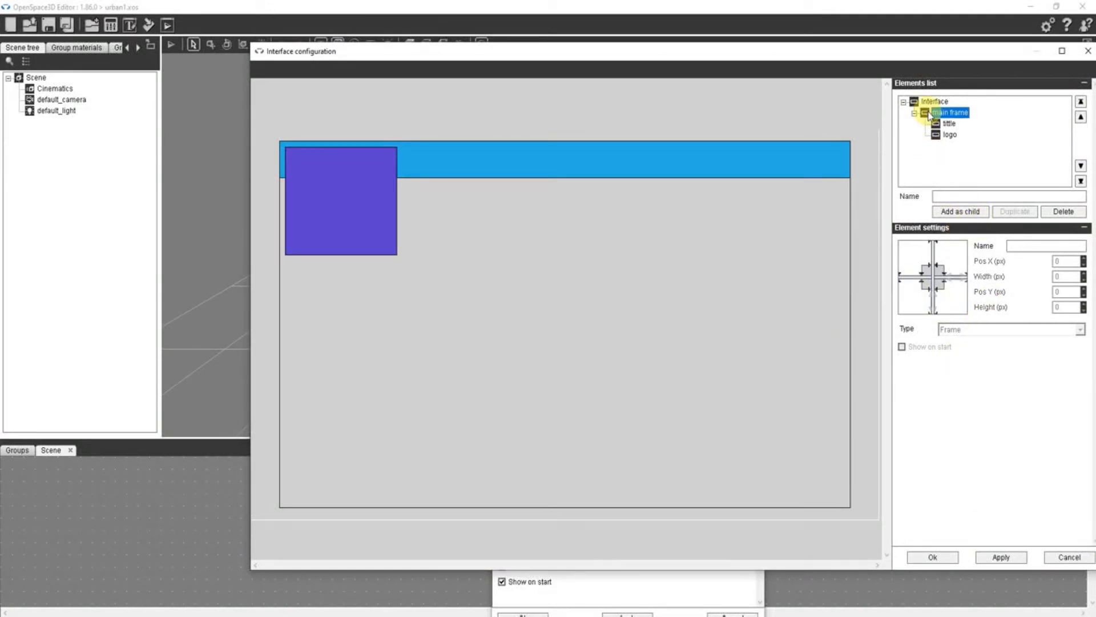
click(948, 196)
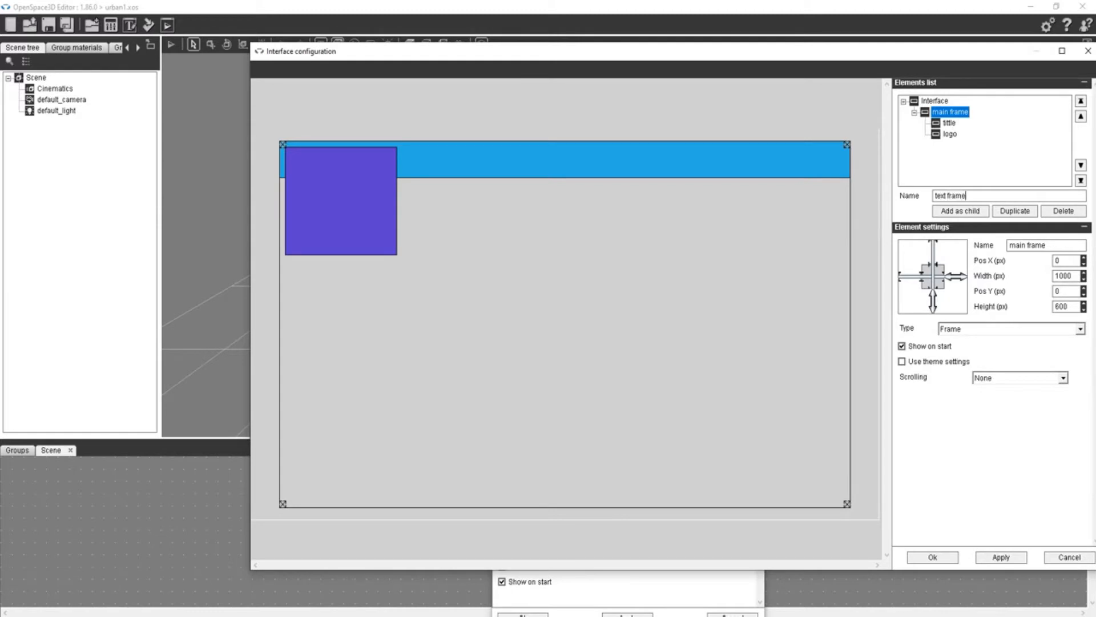
click(961, 210)
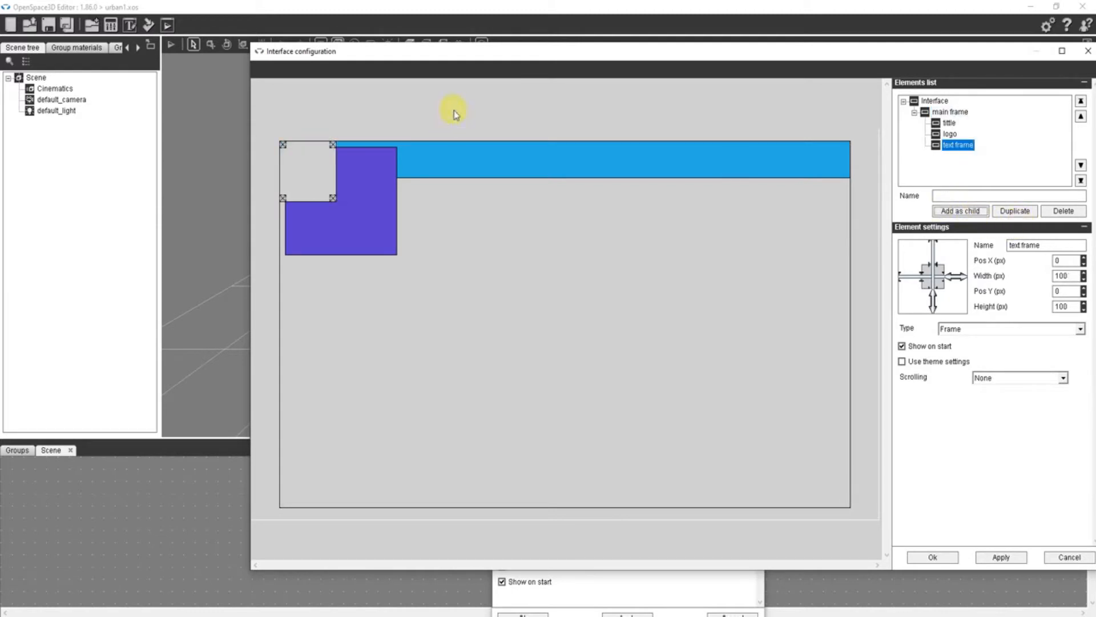
drag(332, 163, 440, 196)
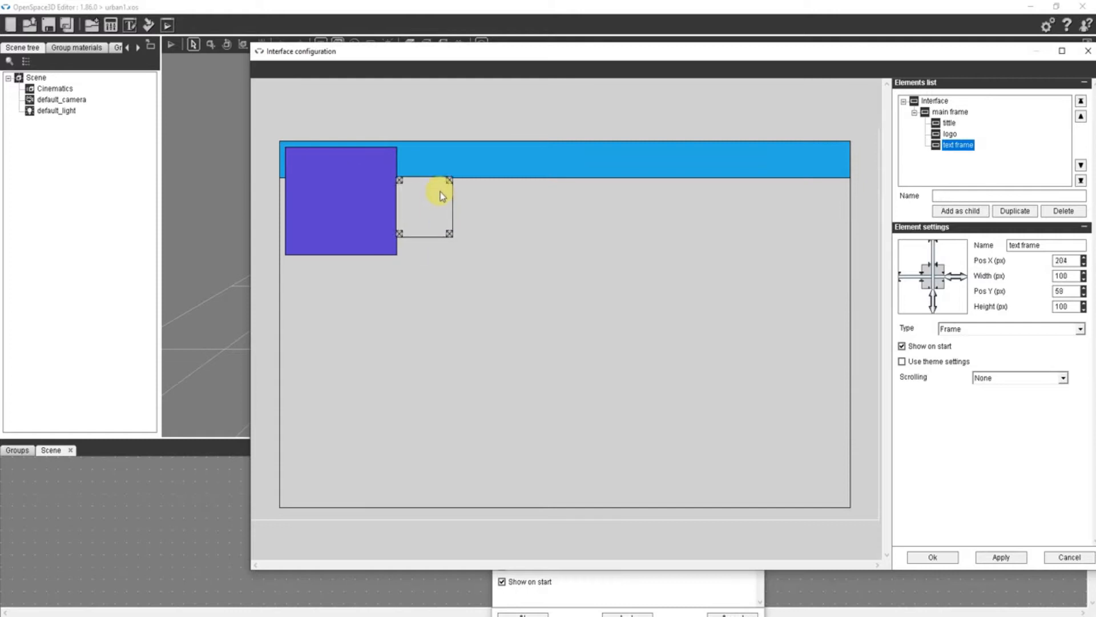
drag(451, 235, 845, 251)
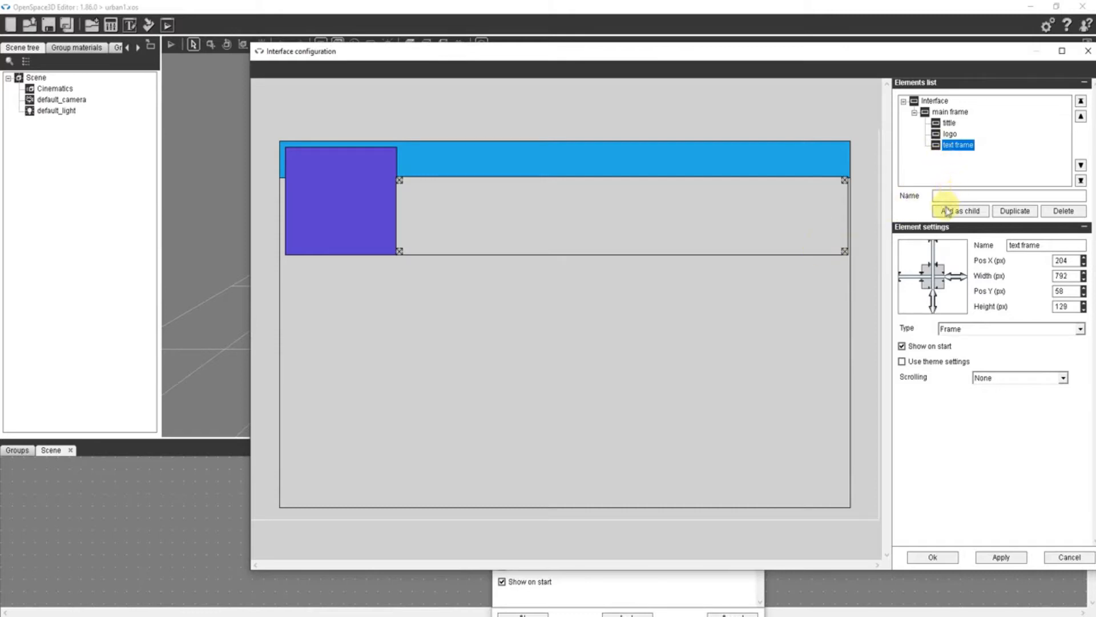
- Add a Text element named about us inside text frame, about 96 by 31 px at its upper-left corner, reading About us
text(about us)
click(963, 212)
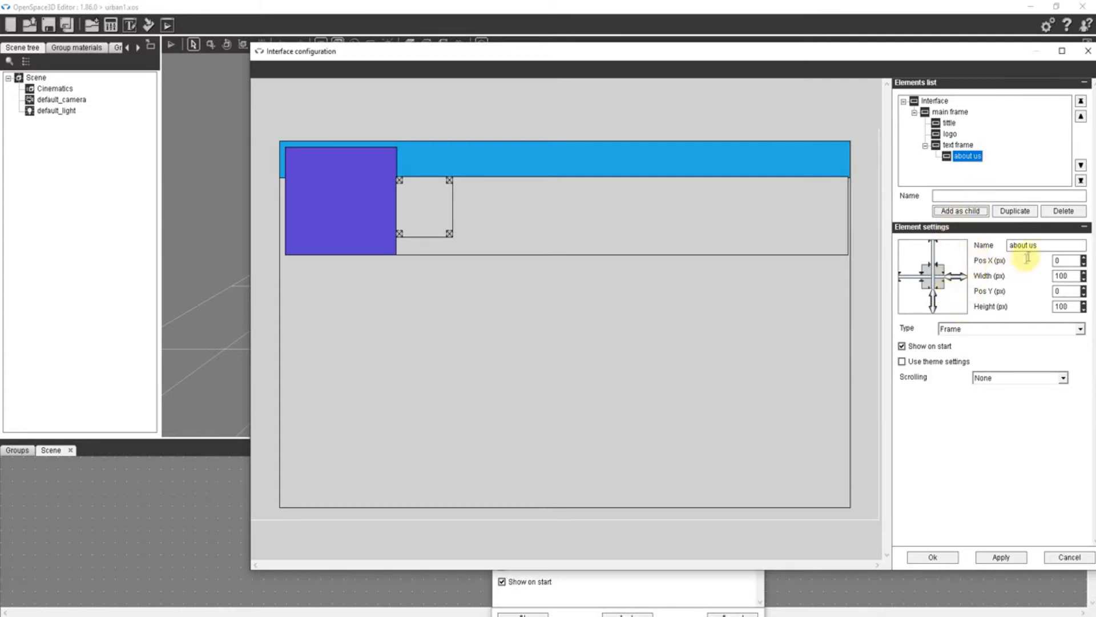
click(964, 329)
click(960, 351)
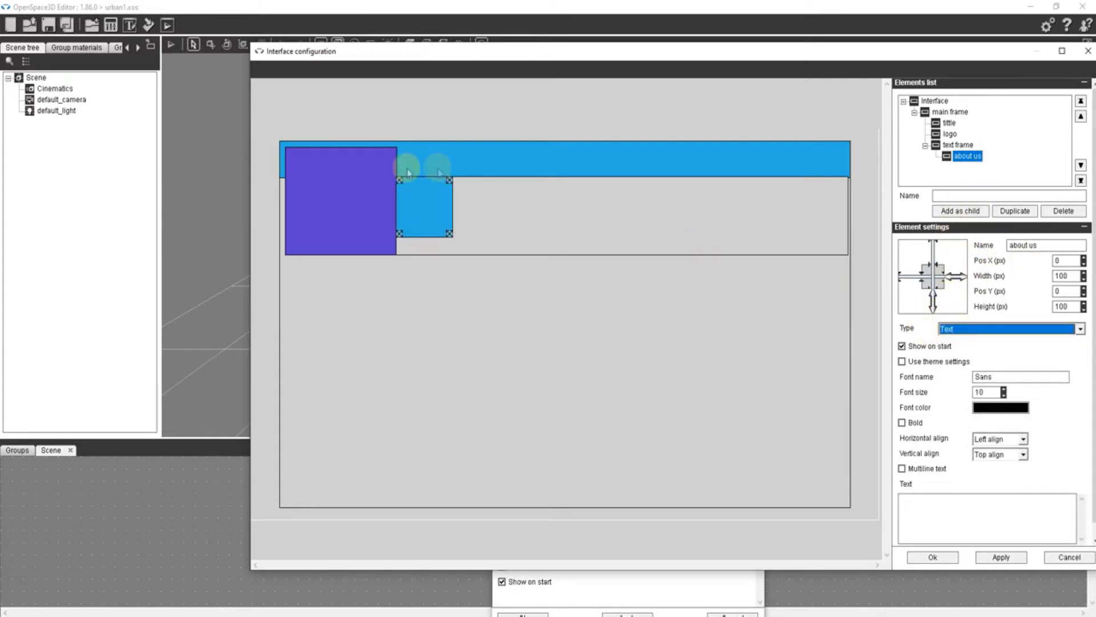
drag(448, 236, 446, 192)
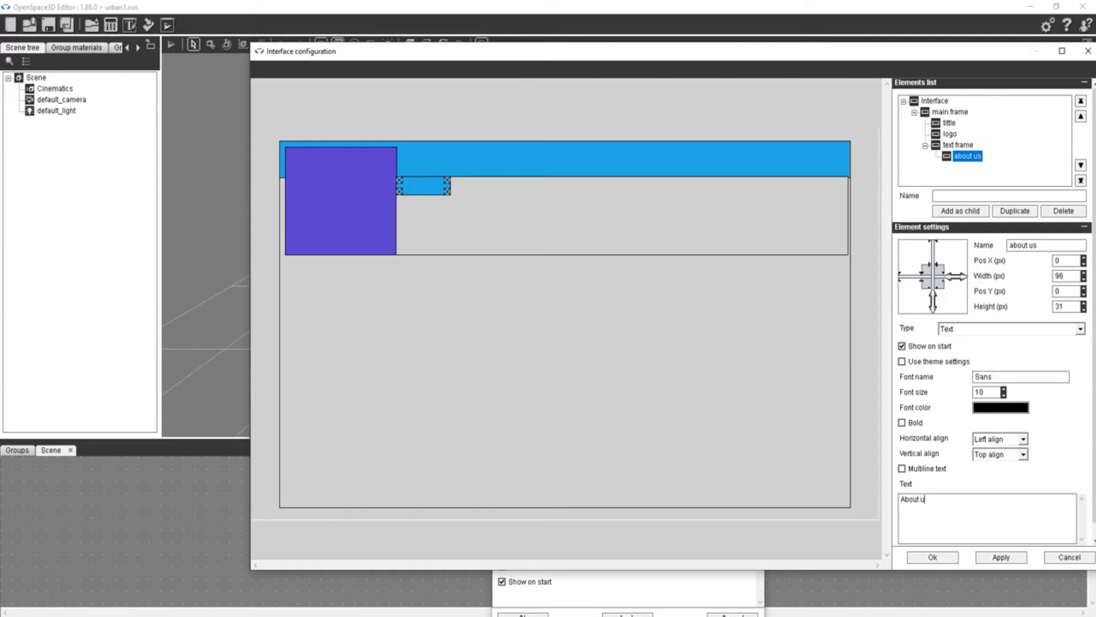
- Confirm the interface settings, preview the About us text in the player and close the preview
click(932, 558)
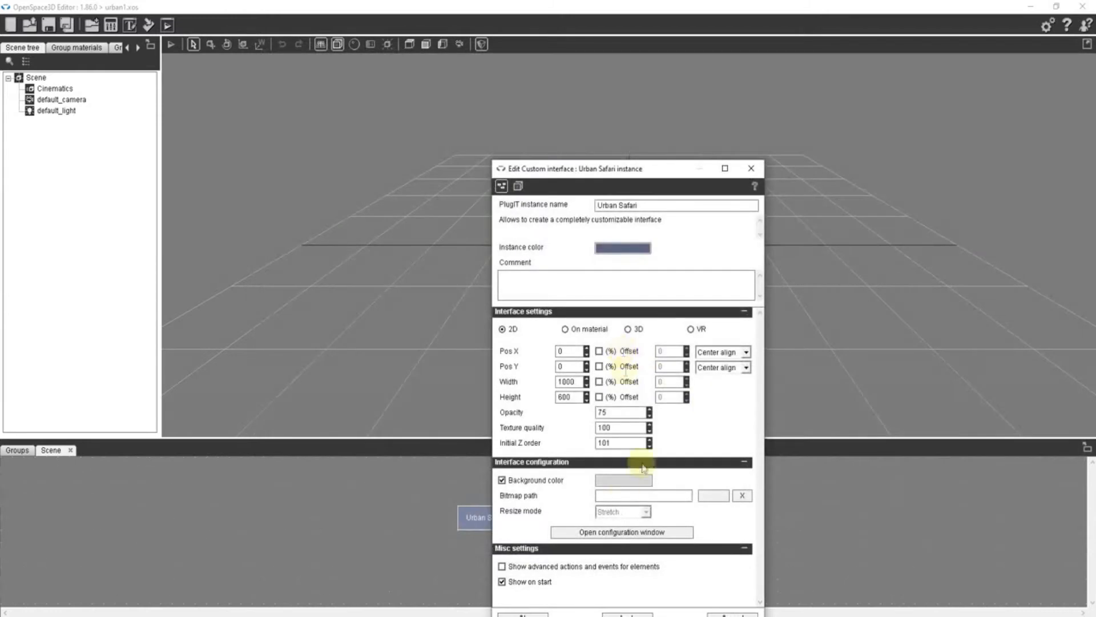
click(524, 613)
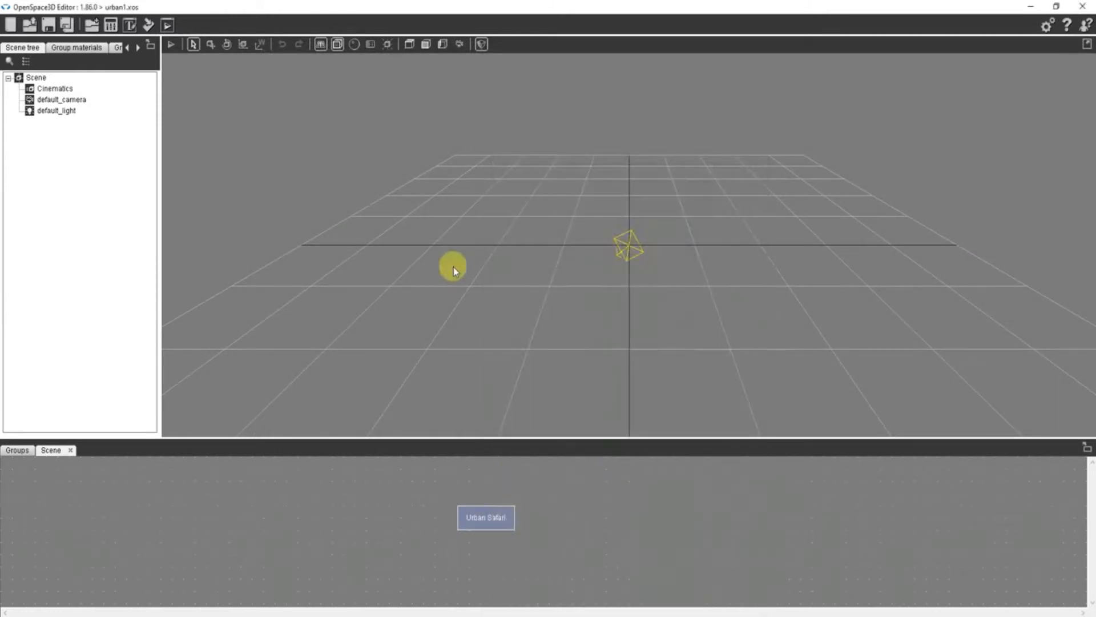
click(169, 24)
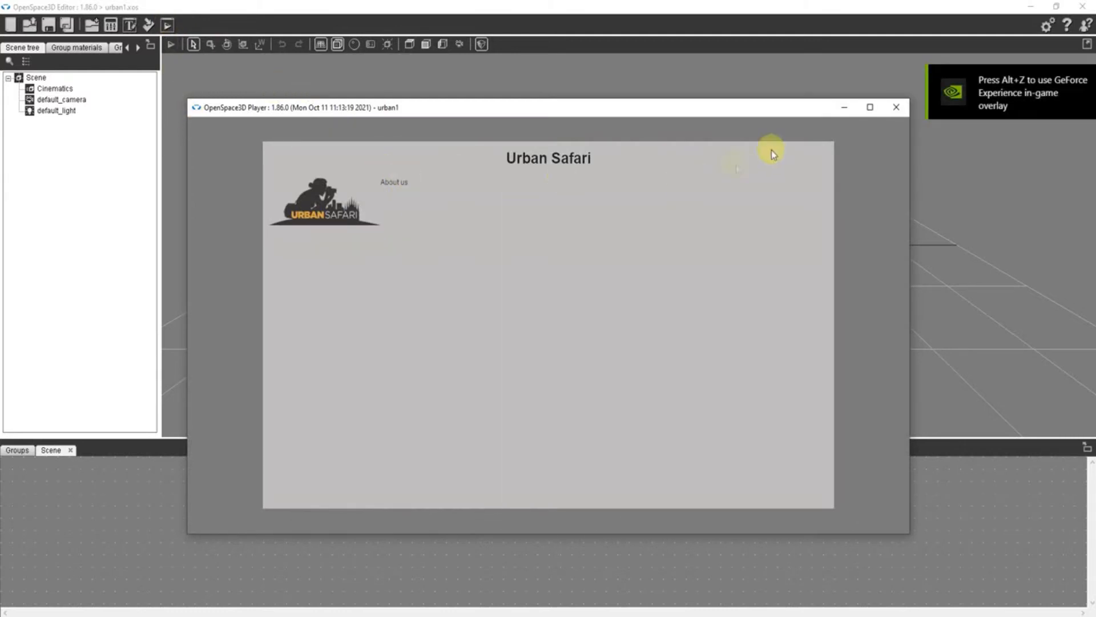
click(897, 106)
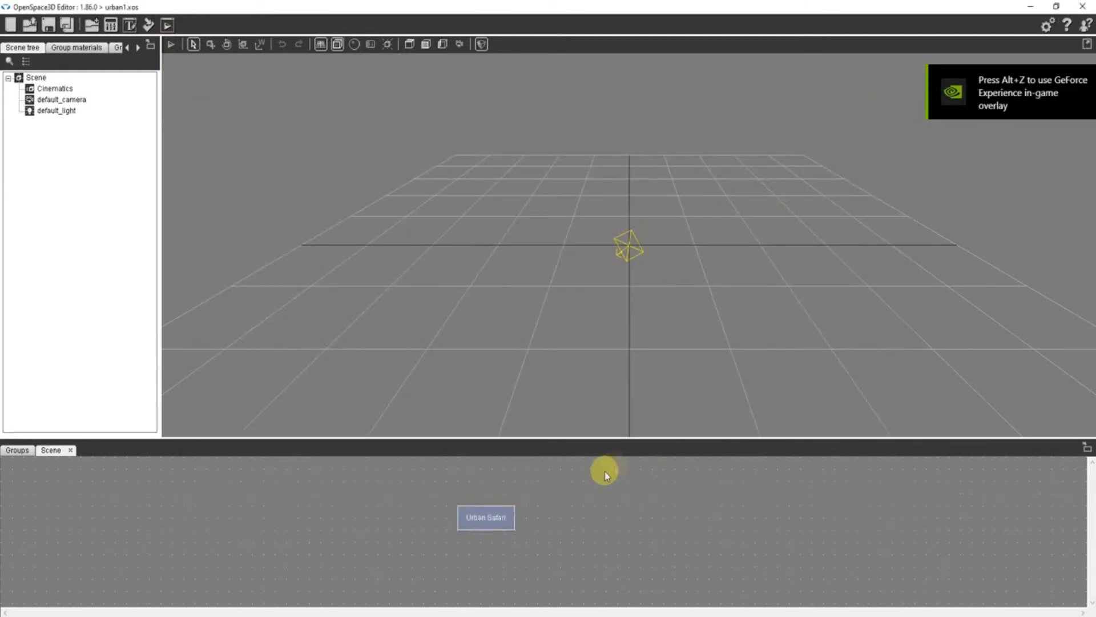
- Make the about us text bold and change text frame to type Text, resized to about 793 by 126 px
double_click(486, 516)
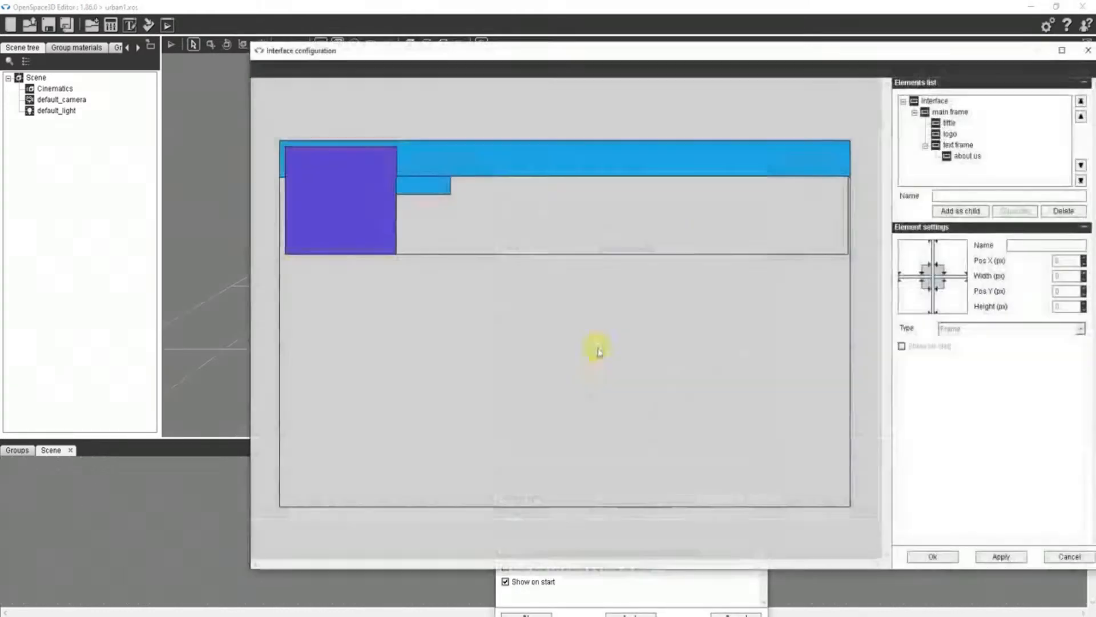
click(413, 188)
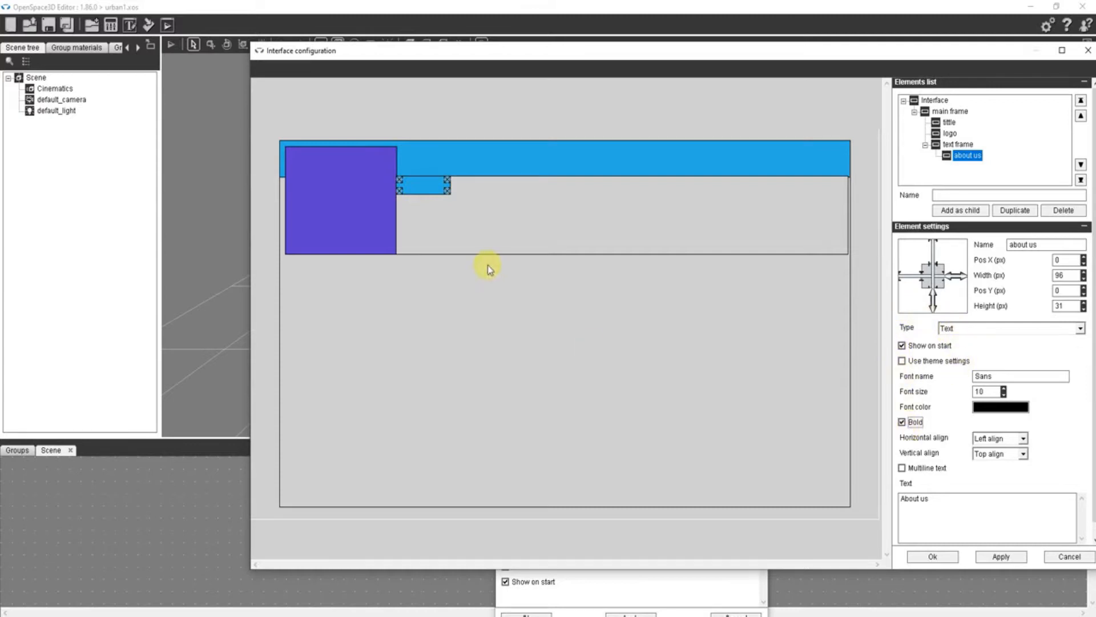
click(478, 249)
click(971, 332)
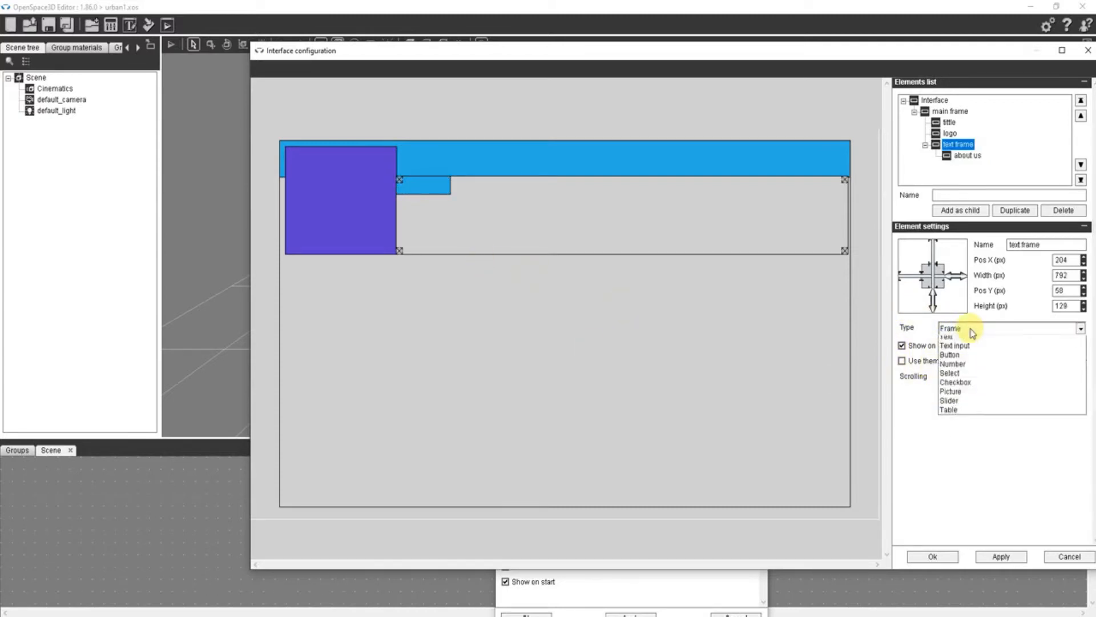
click(957, 351)
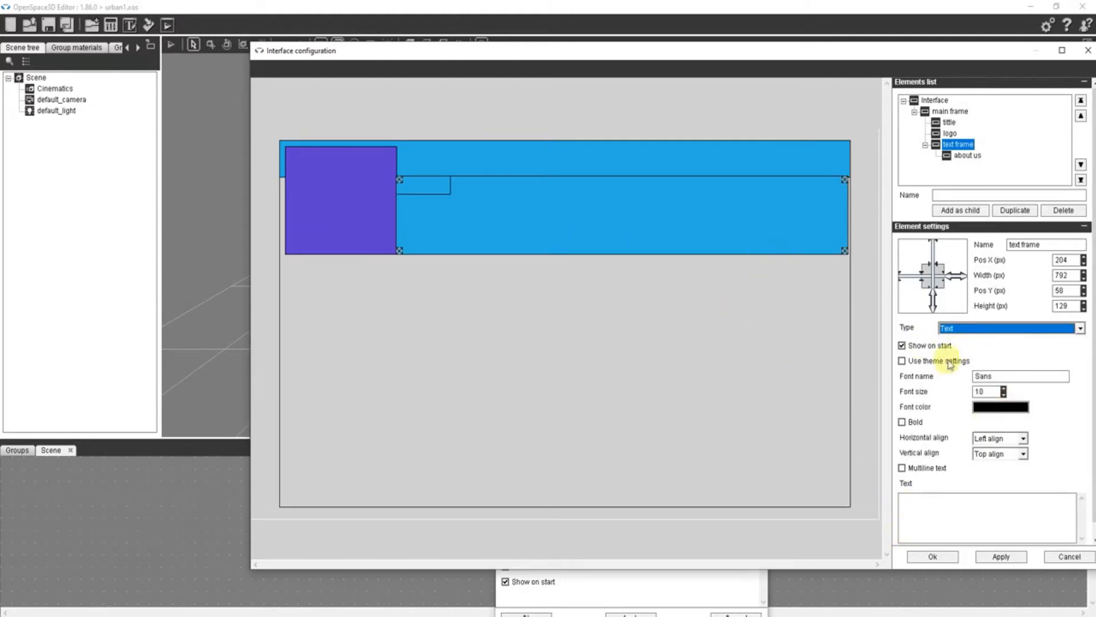
drag(844, 182, 844, 184)
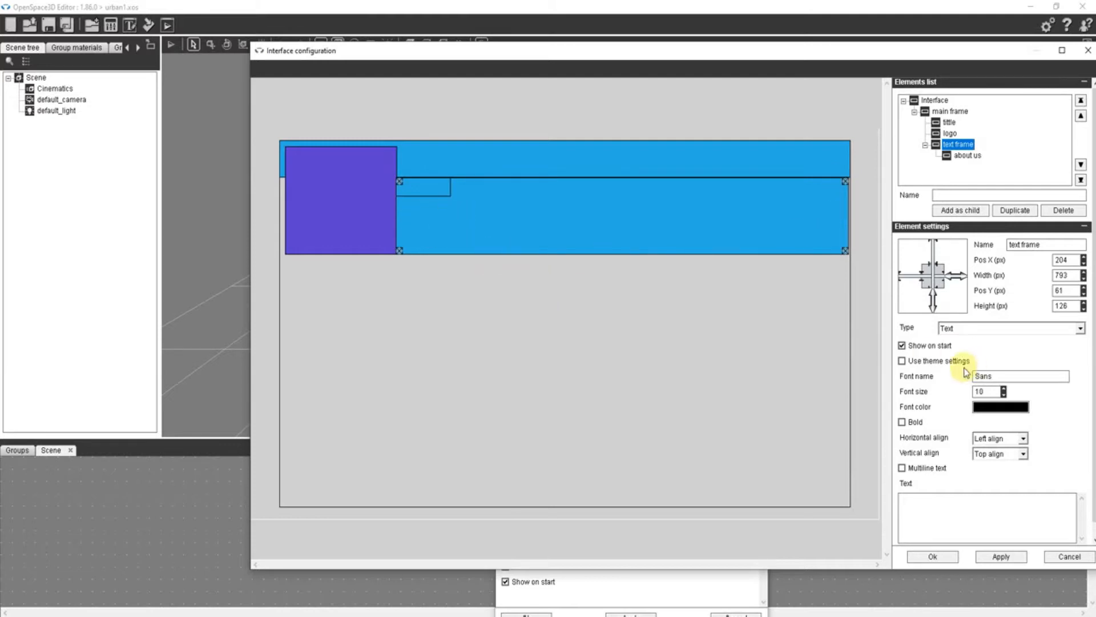
- Fill text frame with five lines of placeholder text starting with gfhfghfgfg and enable Multiline text
click(943, 507)
text(gfhfghfgfg)
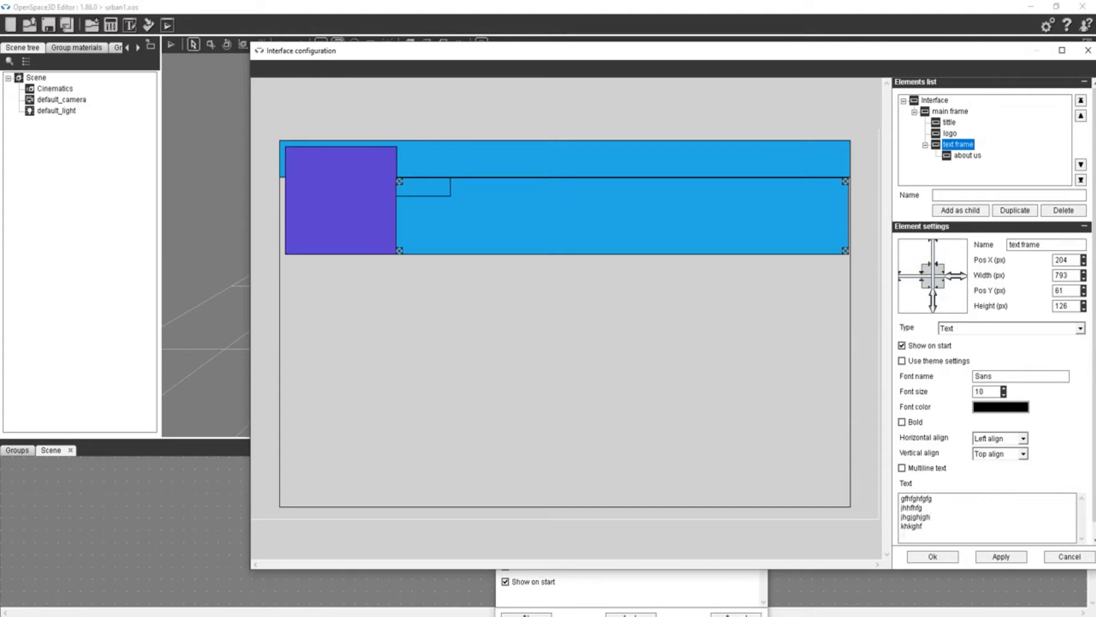
click(902, 468)
- Confirm the interface settings, preview the multiline placeholder text in the player and close the preview
click(933, 556)
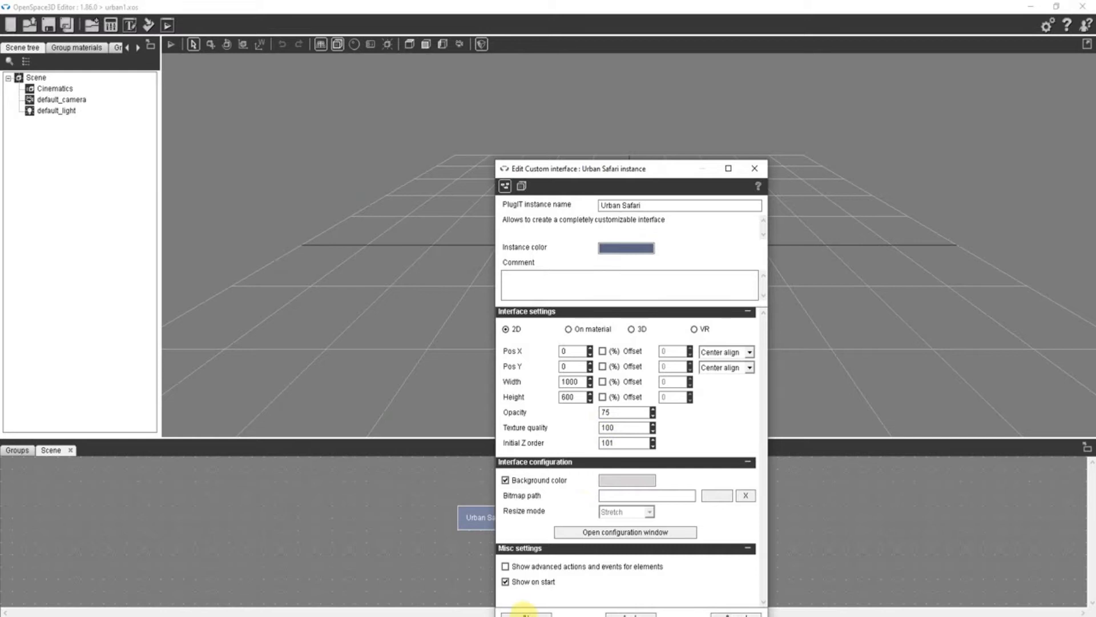
click(524, 612)
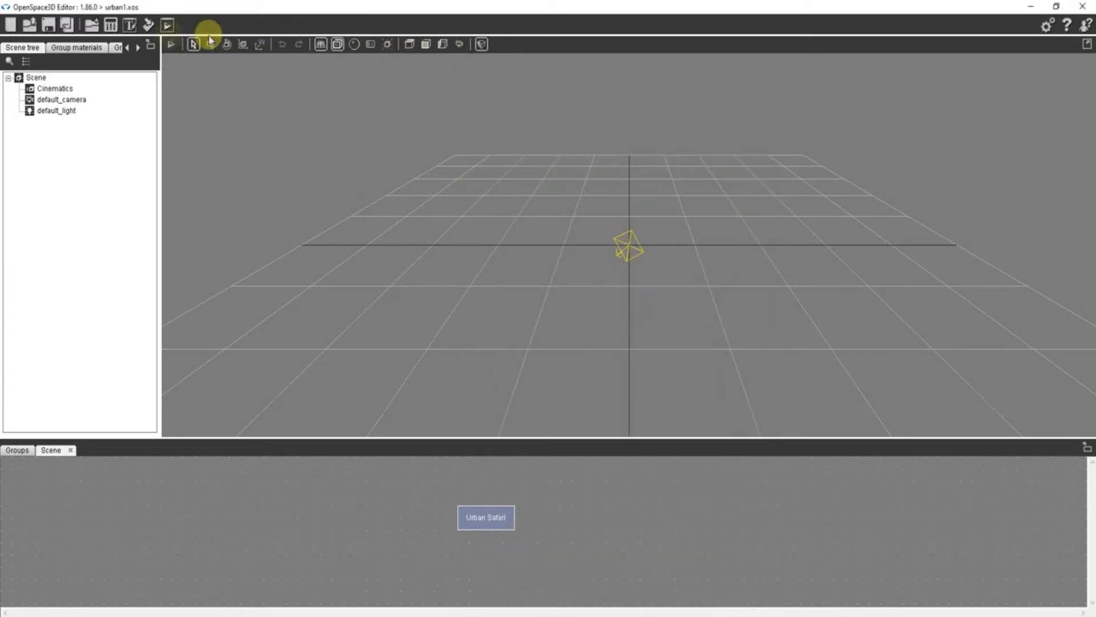
click(169, 30)
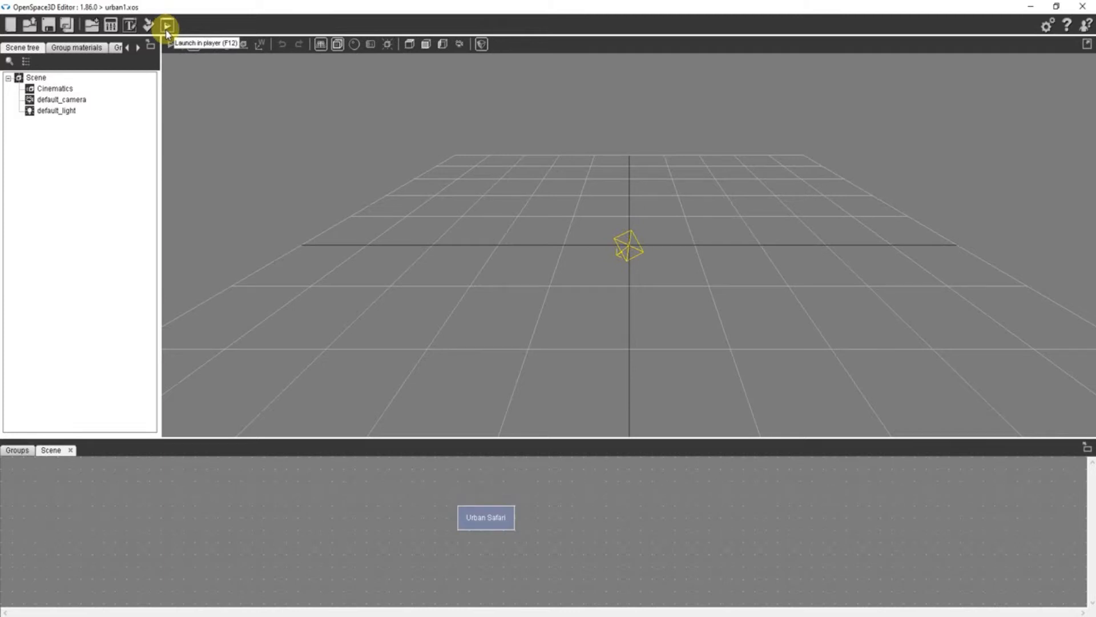
click(167, 27)
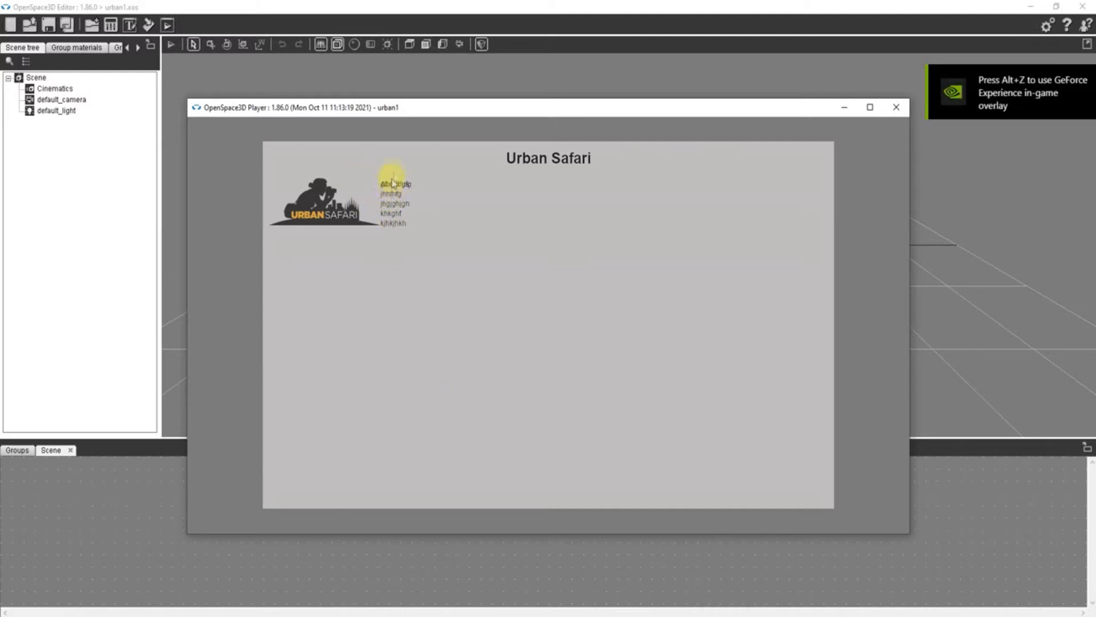
click(896, 107)
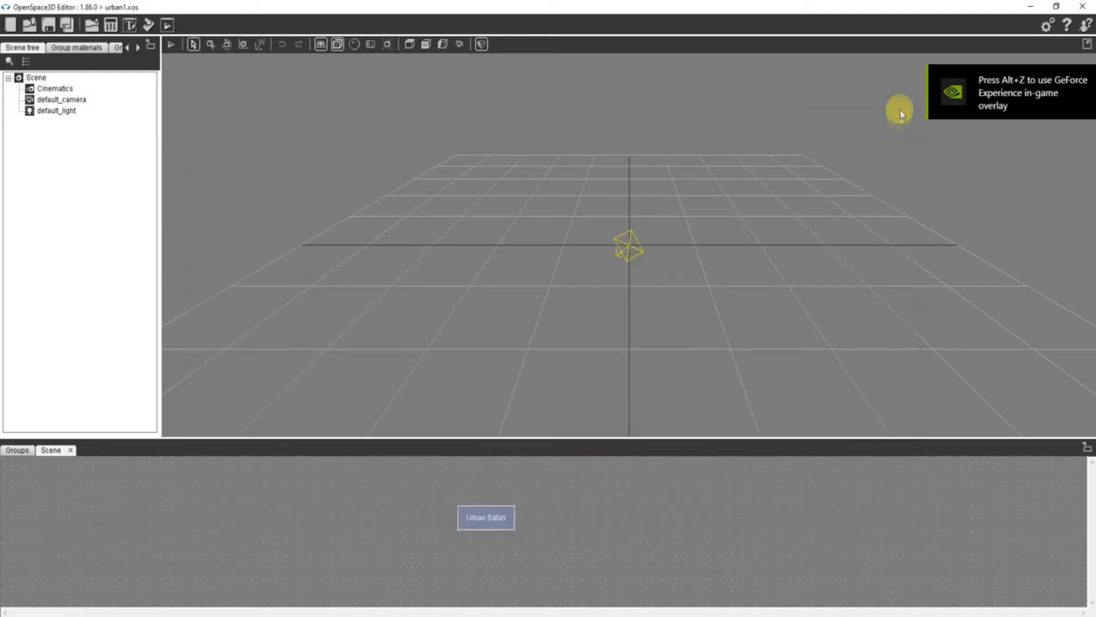
- Open the Urban Safari interface configuration and move the about us element out of text frame, making it a child of main frame
double_click(473, 531)
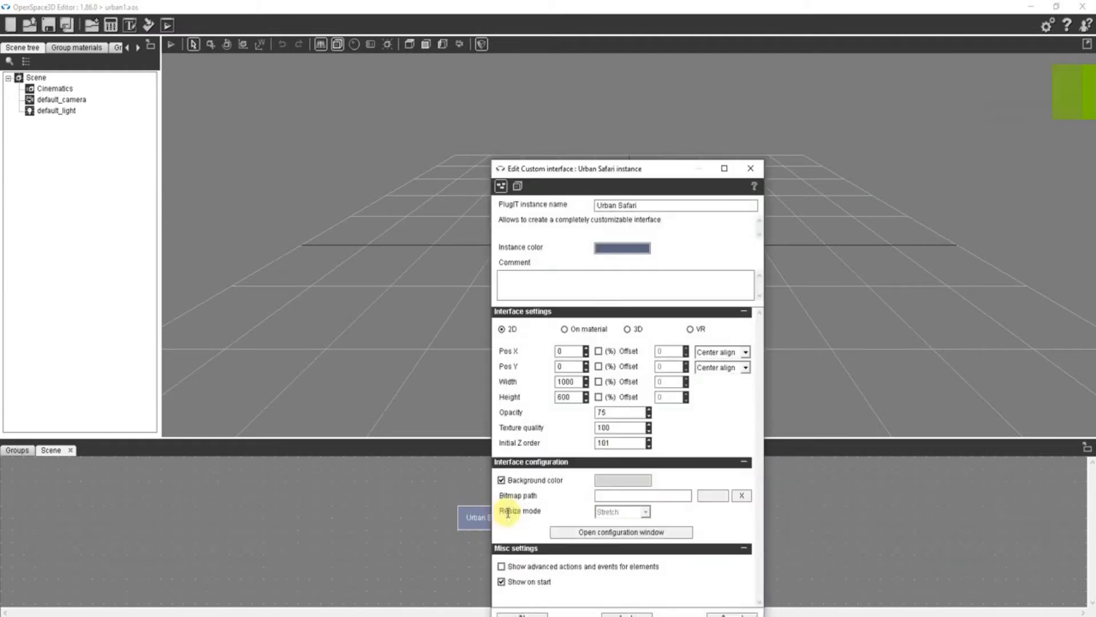
click(626, 532)
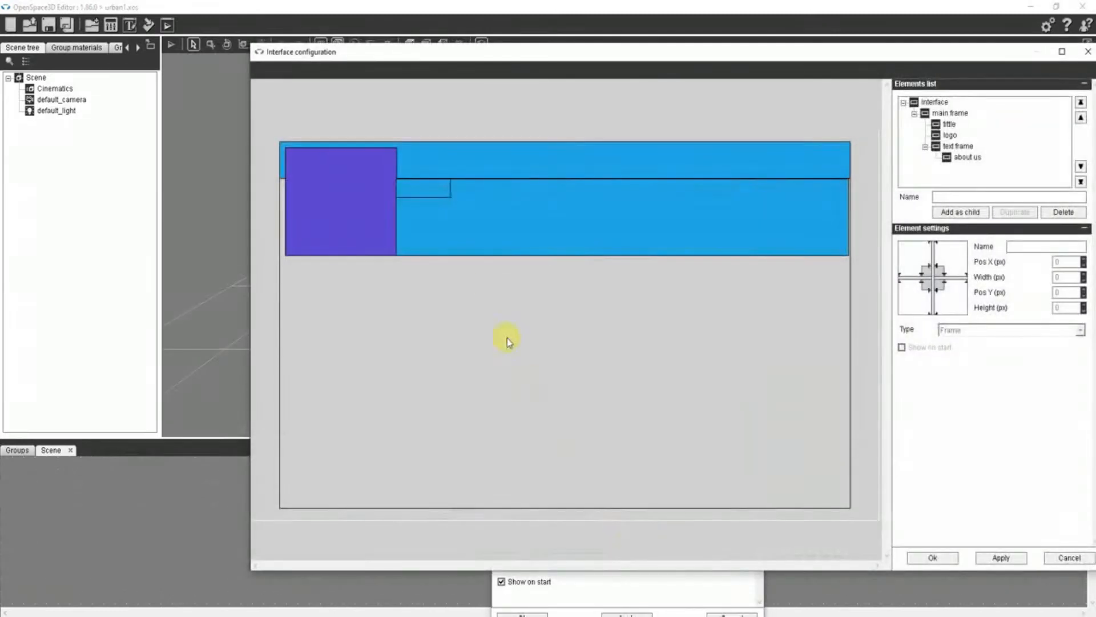
click(442, 192)
mouse_move(442, 197)
mouse_down()
mouse_move(460, 217)
mouse_move(443, 192)
mouse_move(451, 199)
mouse_up()
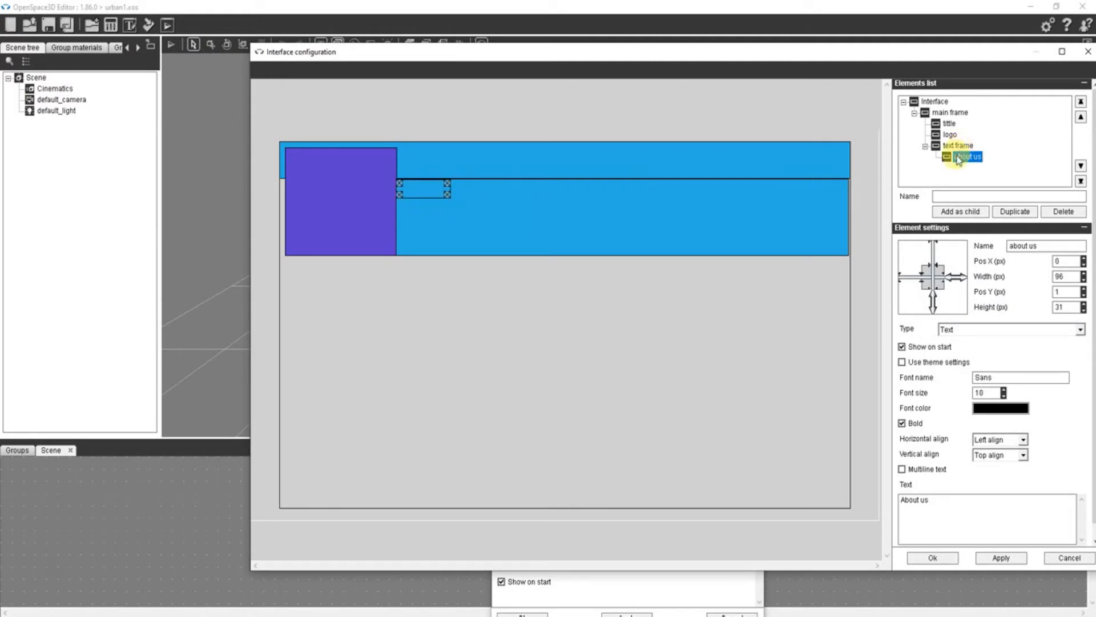
drag(959, 161, 949, 135)
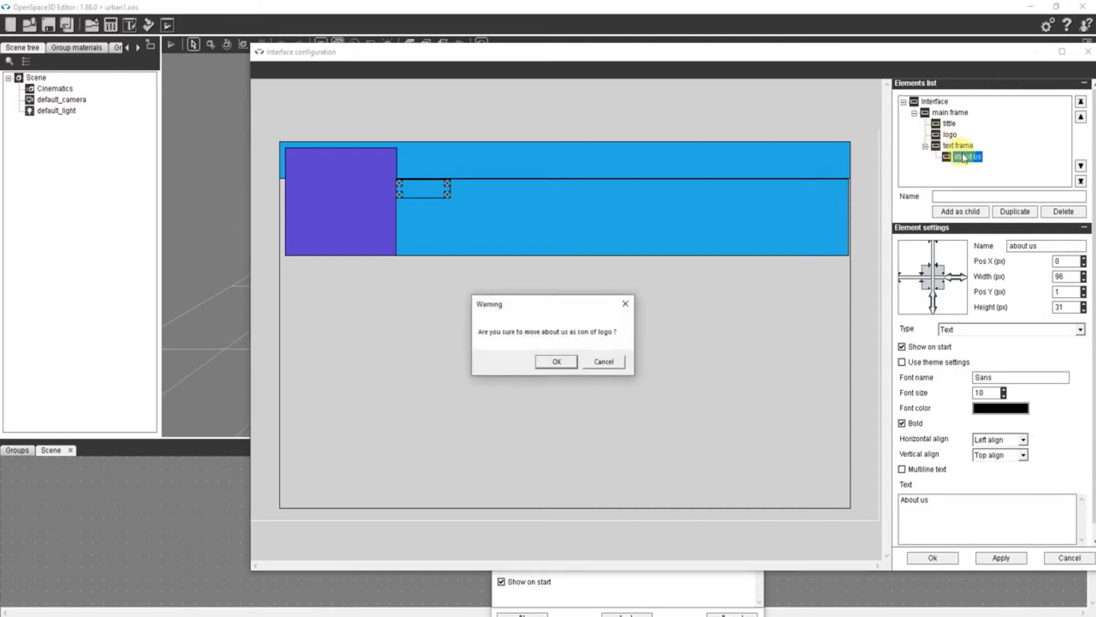
click(556, 361)
drag(962, 146, 936, 112)
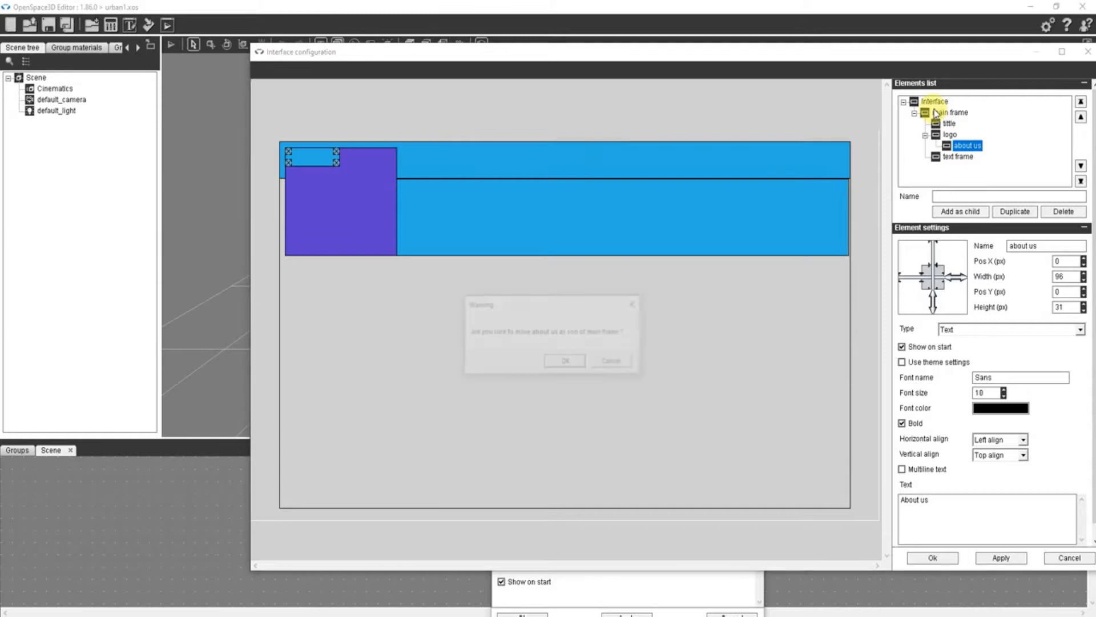
click(566, 359)
- Place about us beside the logo at about X 205, Y 62, with text frame directly below at about Y 92, and confirm the layout
drag(299, 150, 398, 202)
click(554, 240)
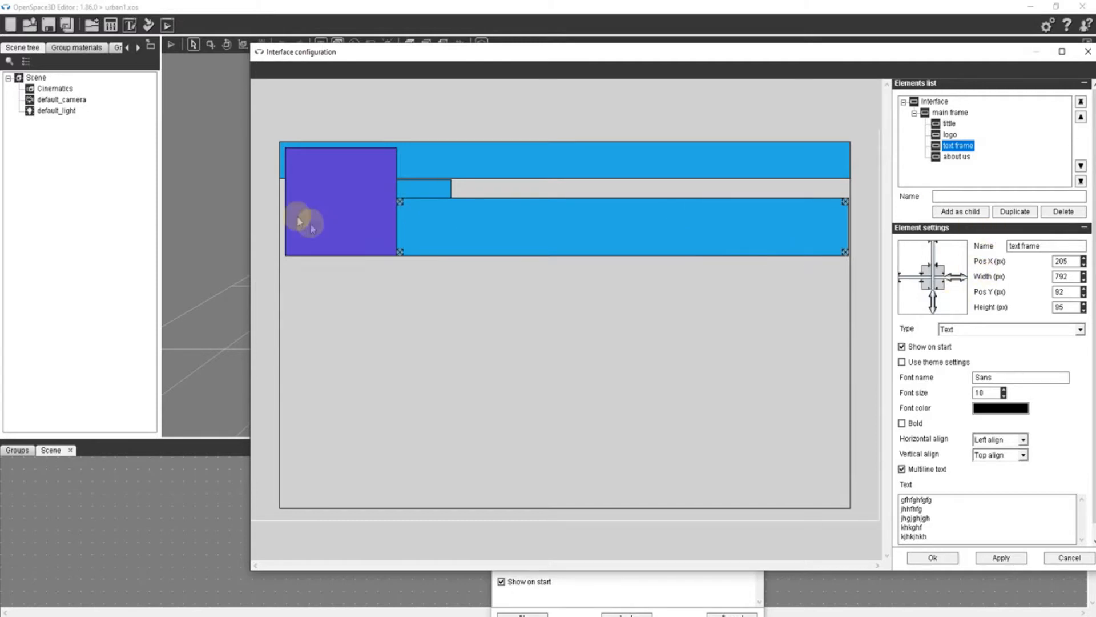
click(411, 190)
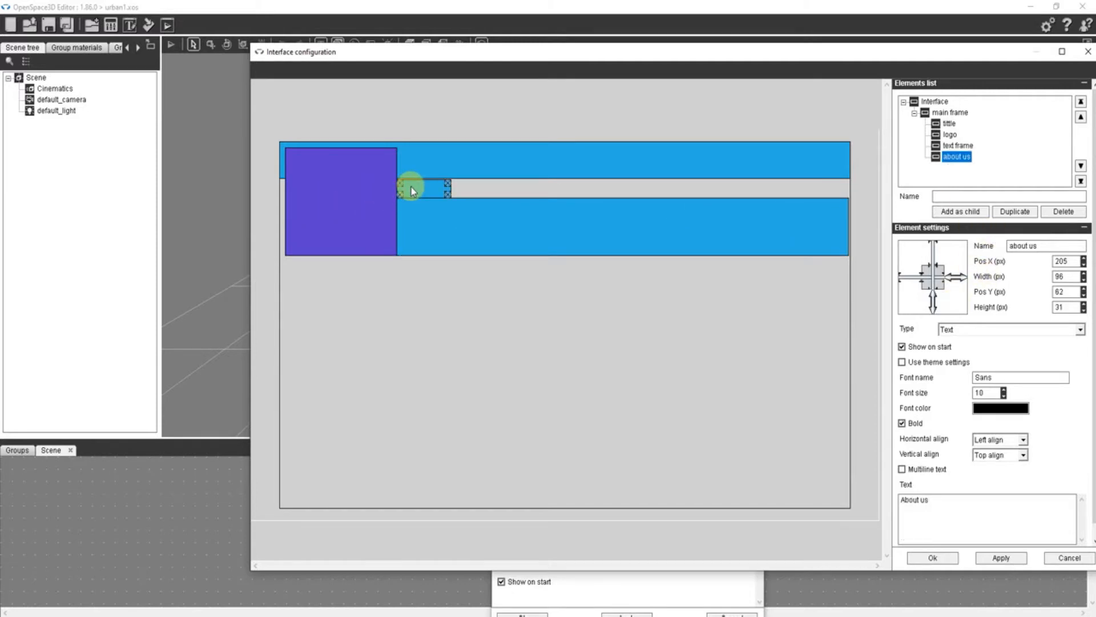
click(922, 559)
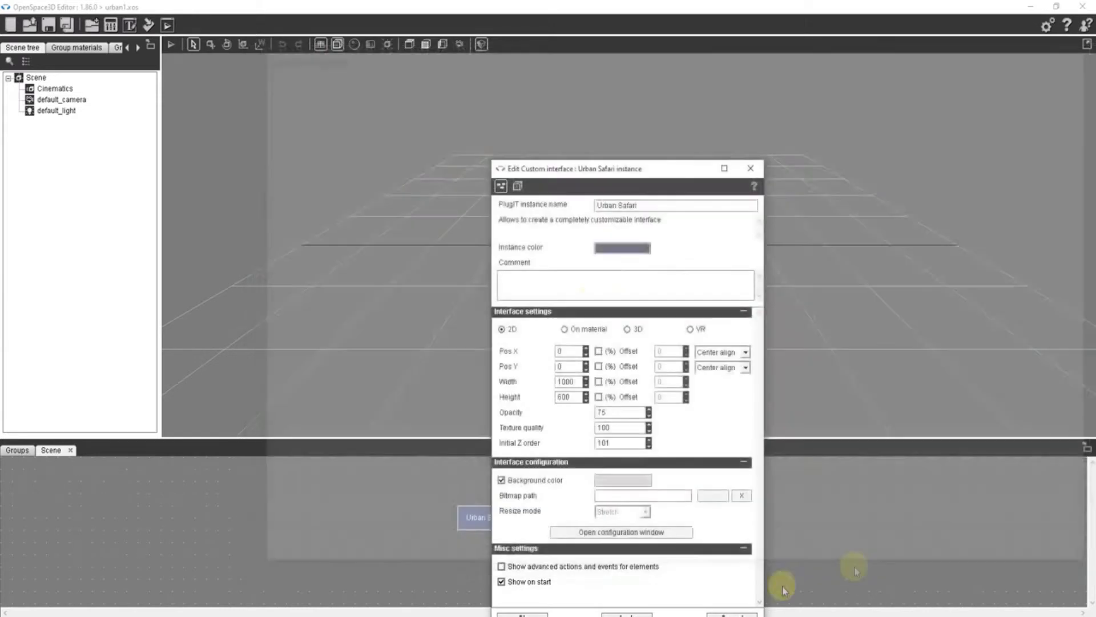
- Preview the rearranged heading and text in the player, close the preview and confirm the interface settings
click(166, 26)
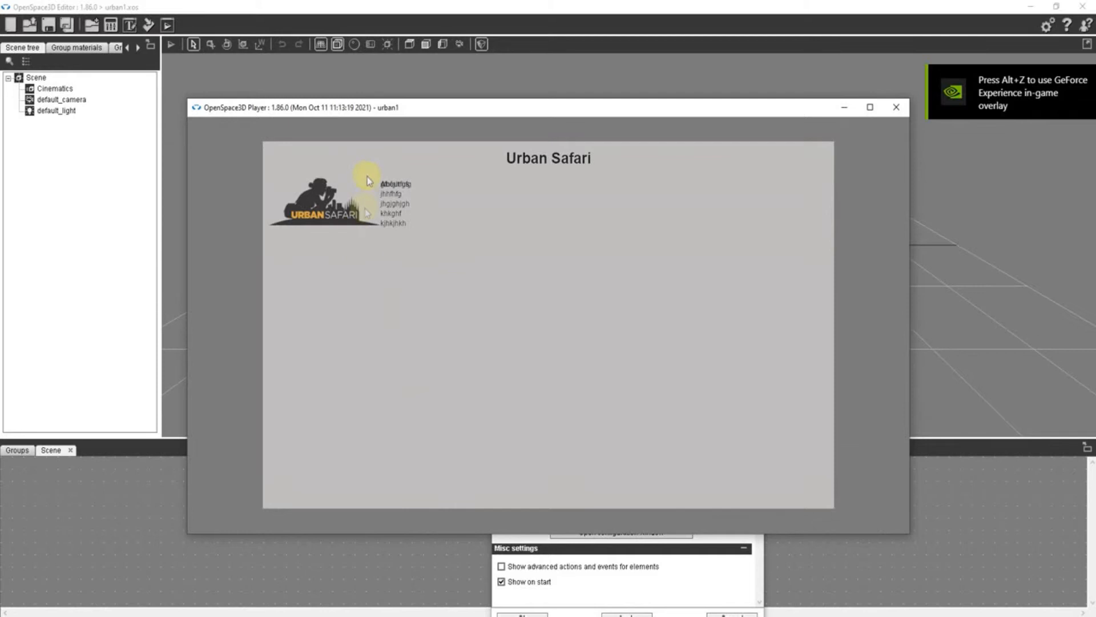
click(896, 109)
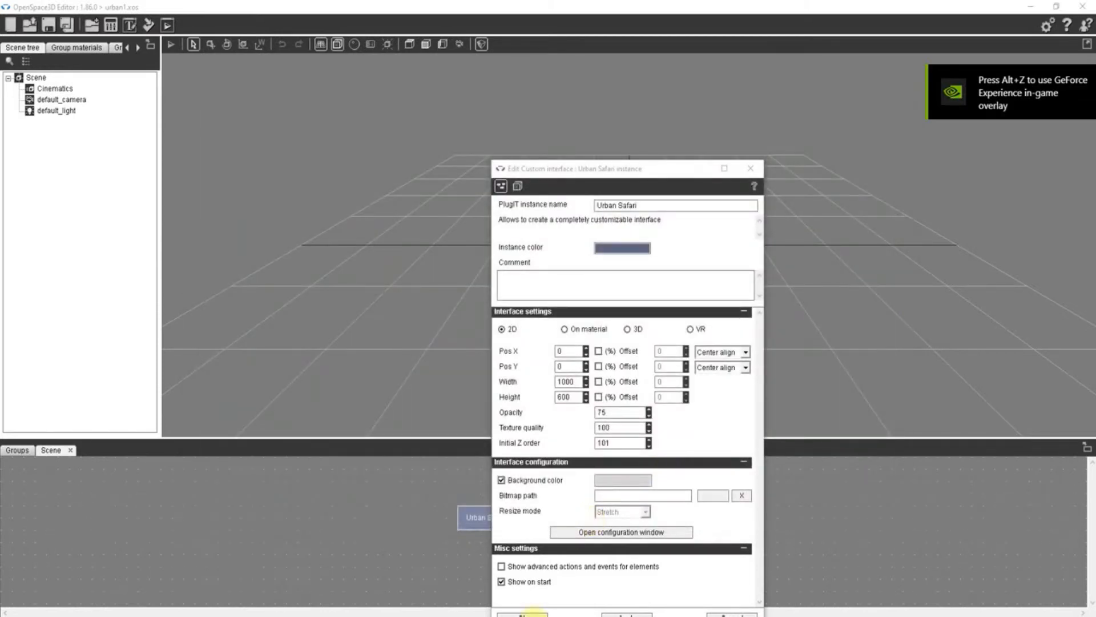
click(524, 613)
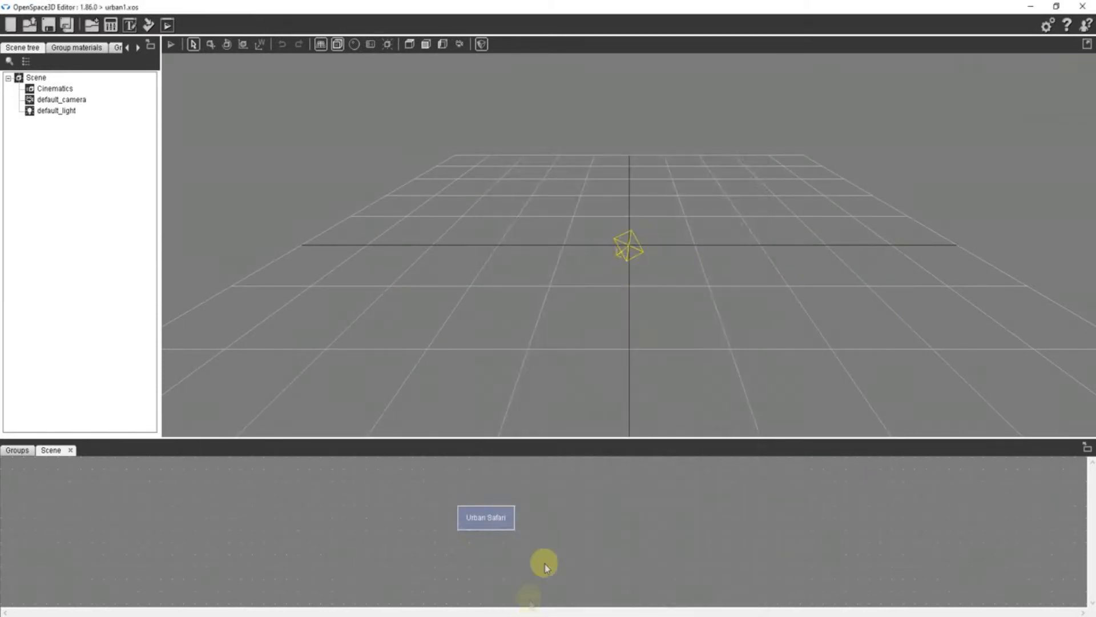
- Reopen the interface configuration and reposition about us at about X 209, Y 66 and text frame at about X 207, Y 101
double_click(491, 519)
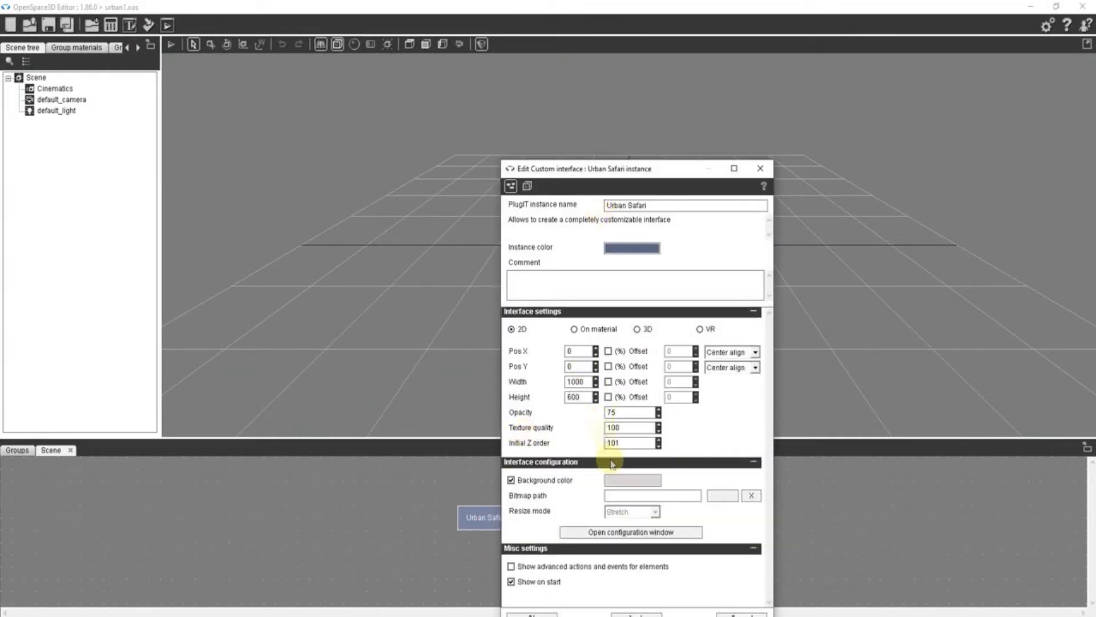
click(675, 530)
drag(423, 223, 425, 242)
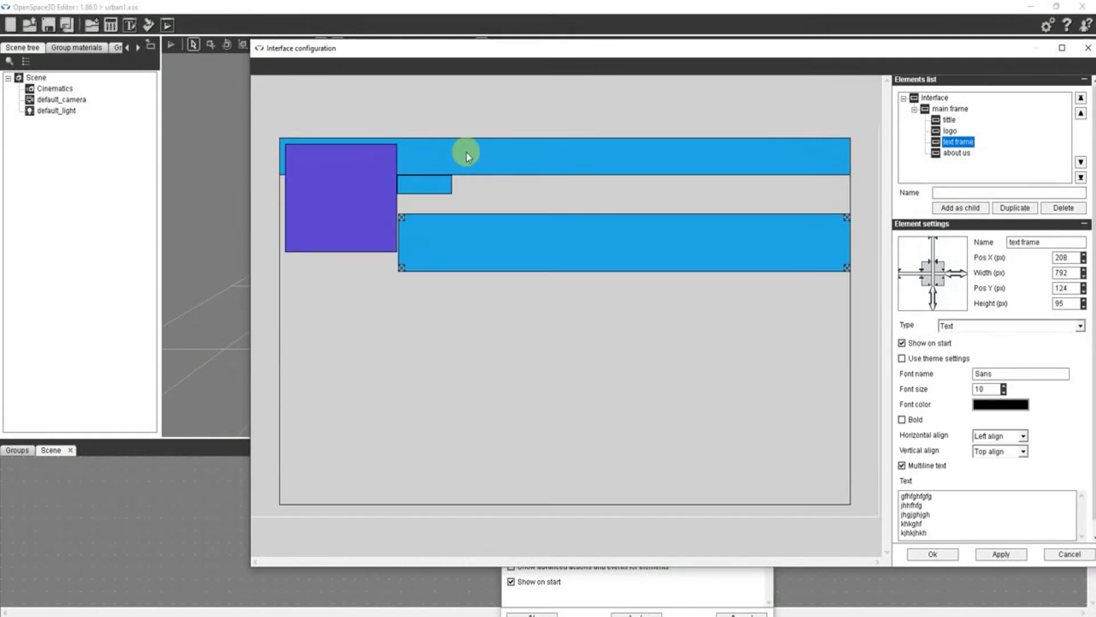
click(467, 152)
drag(434, 187, 436, 190)
click(441, 228)
drag(441, 229, 441, 215)
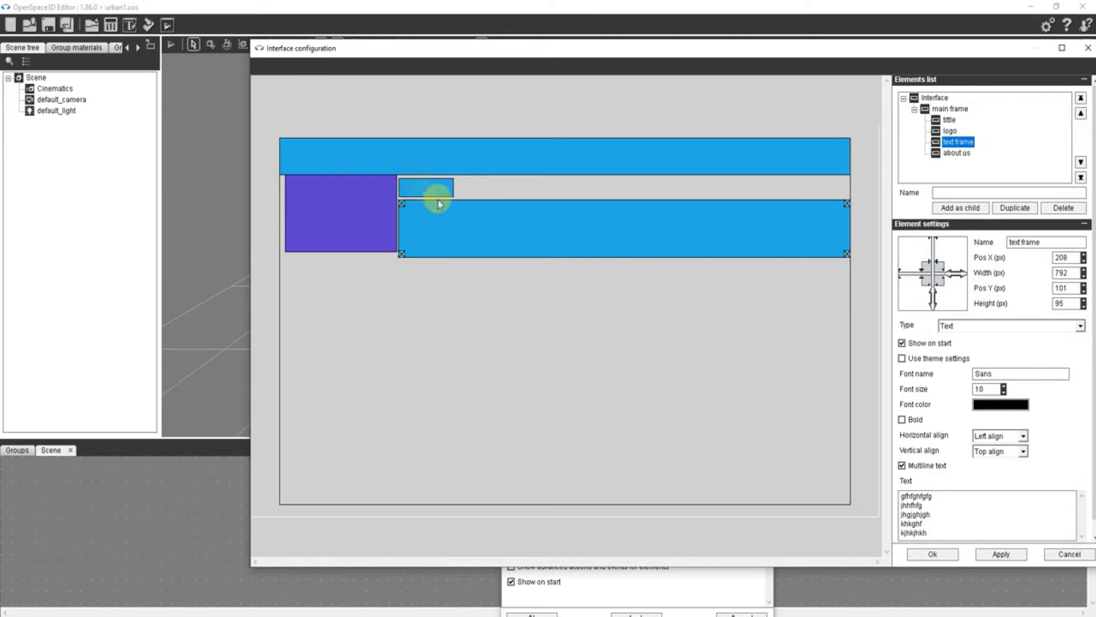
drag(462, 228, 462, 226)
click(436, 188)
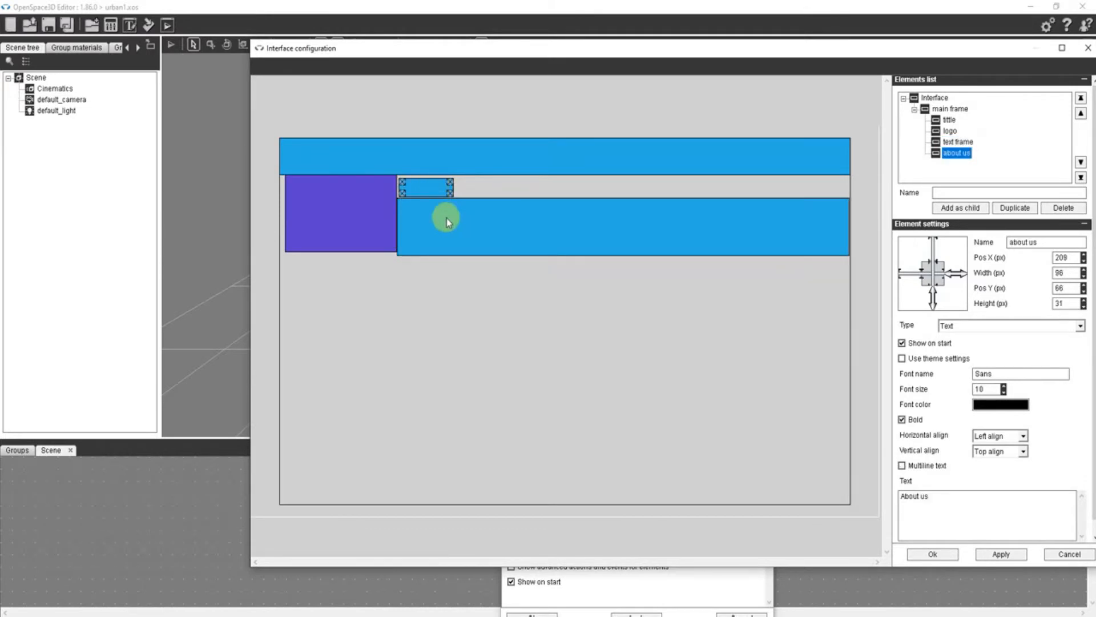
click(446, 220)
drag(447, 226, 449, 229)
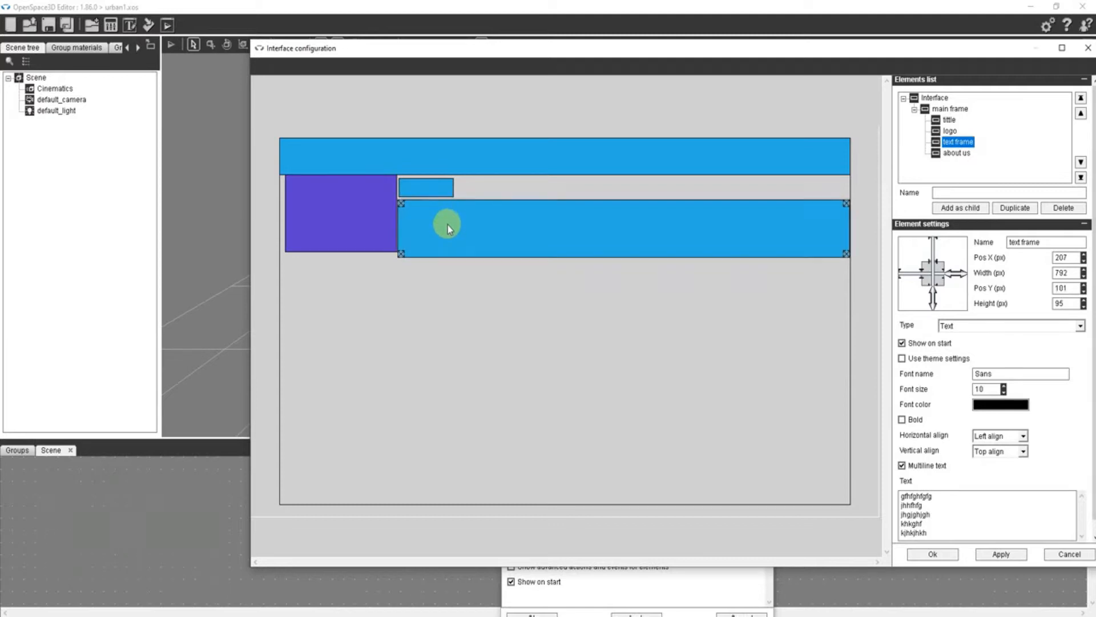
- Confirm the new layout and interface settings, preview the spacing between heading and text in the player and close the preview
click(935, 555)
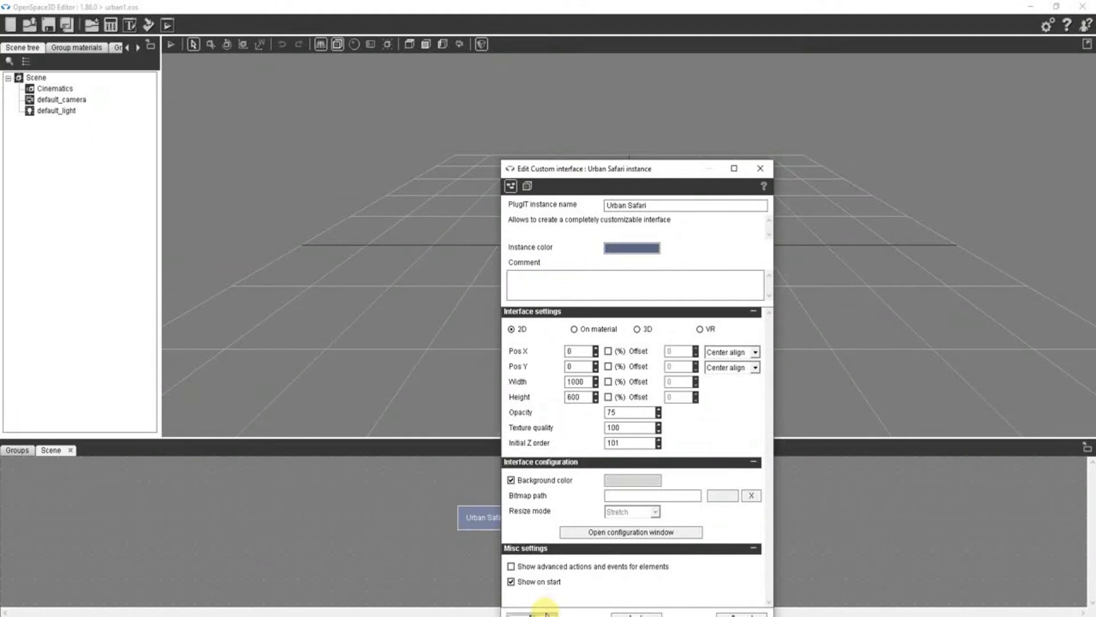
click(546, 614)
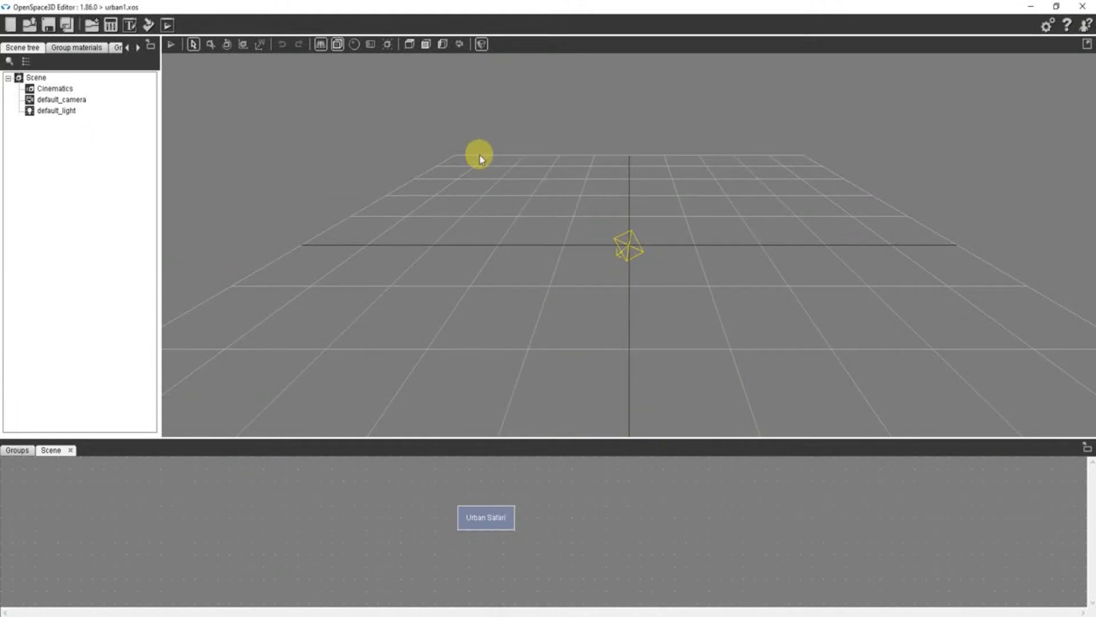
click(168, 26)
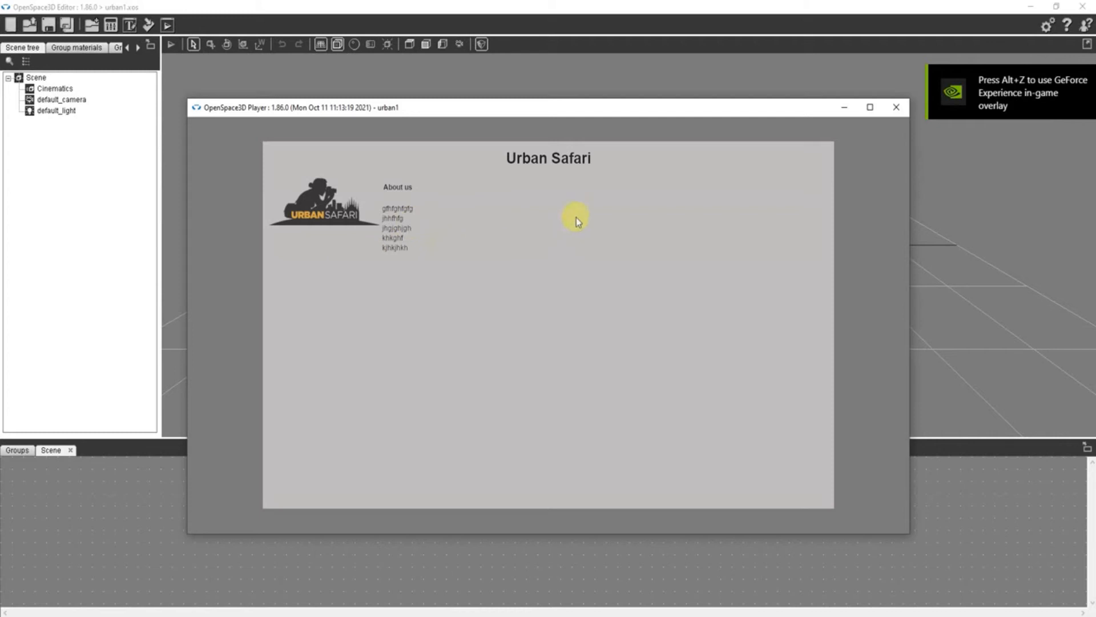
click(897, 107)
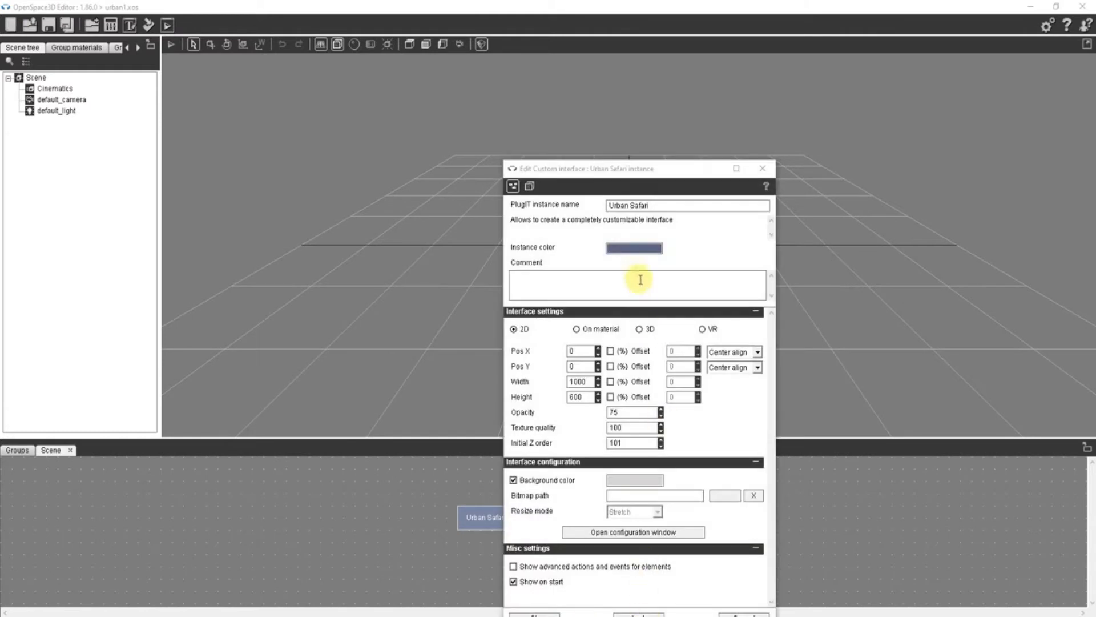
- Confirm the Urban Safari instance settings, preview the full About us paragraph in the player and close the preview
drag(612, 149, 670, 39)
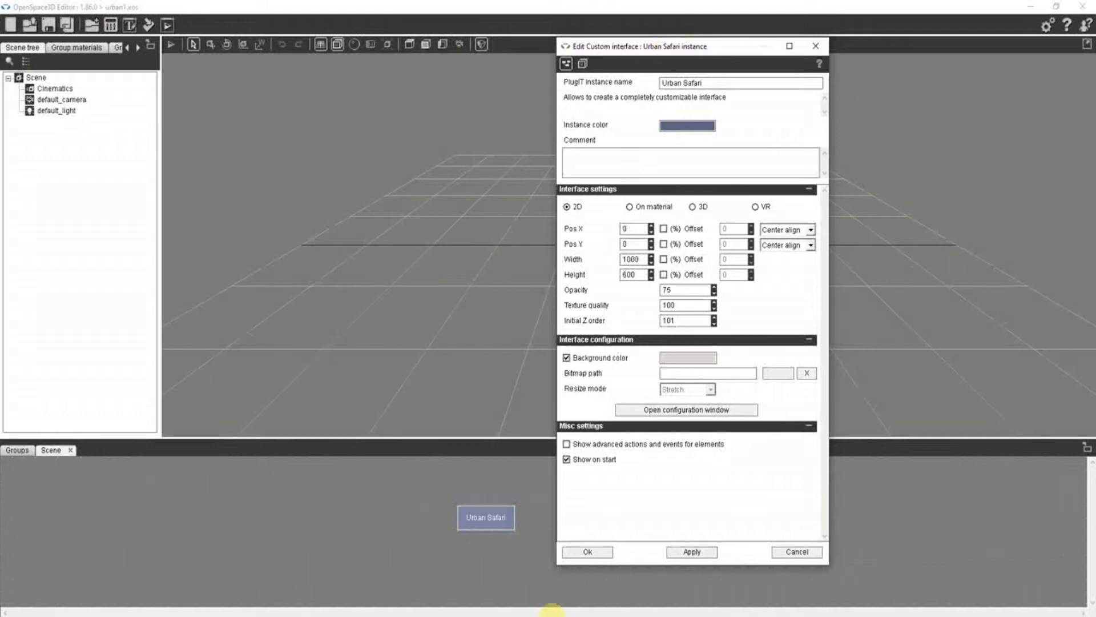
click(585, 552)
double_click(502, 520)
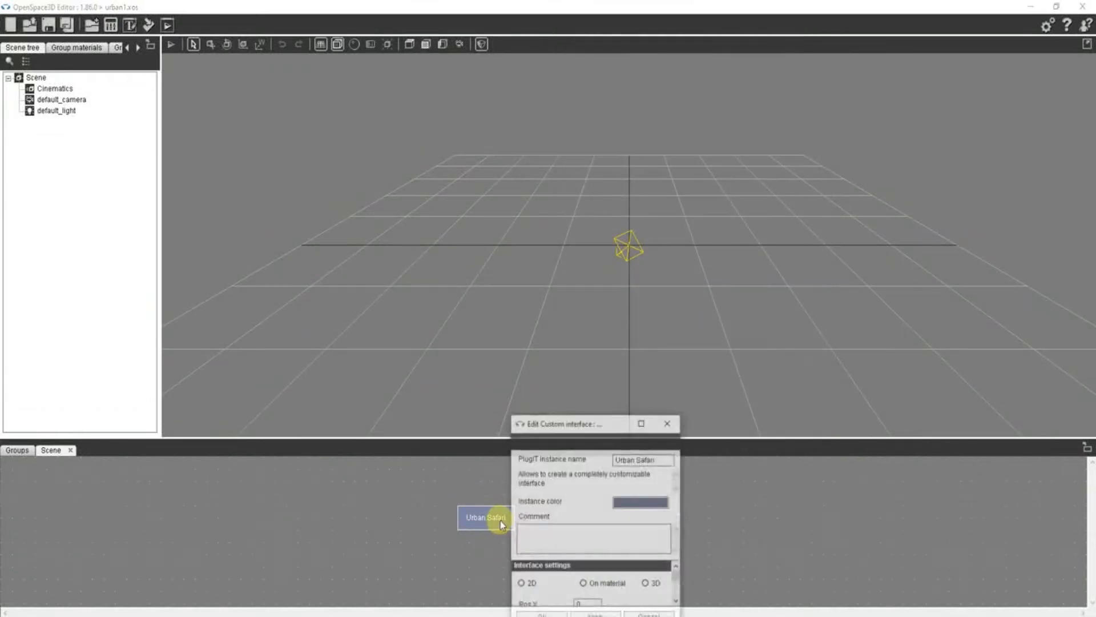
drag(660, 416, 819, 142)
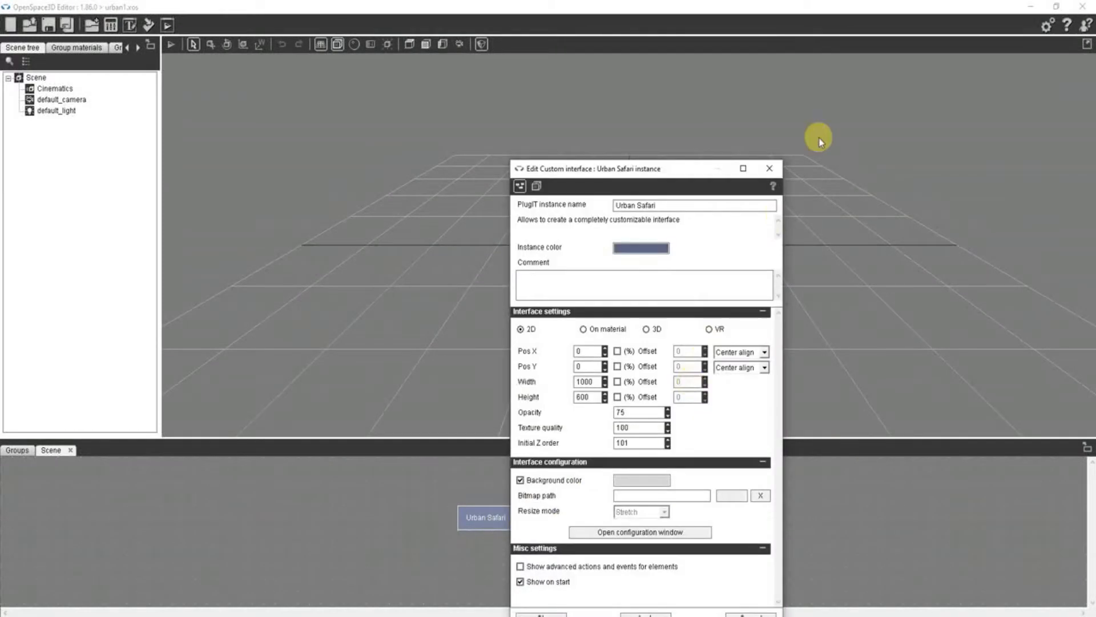
click(769, 168)
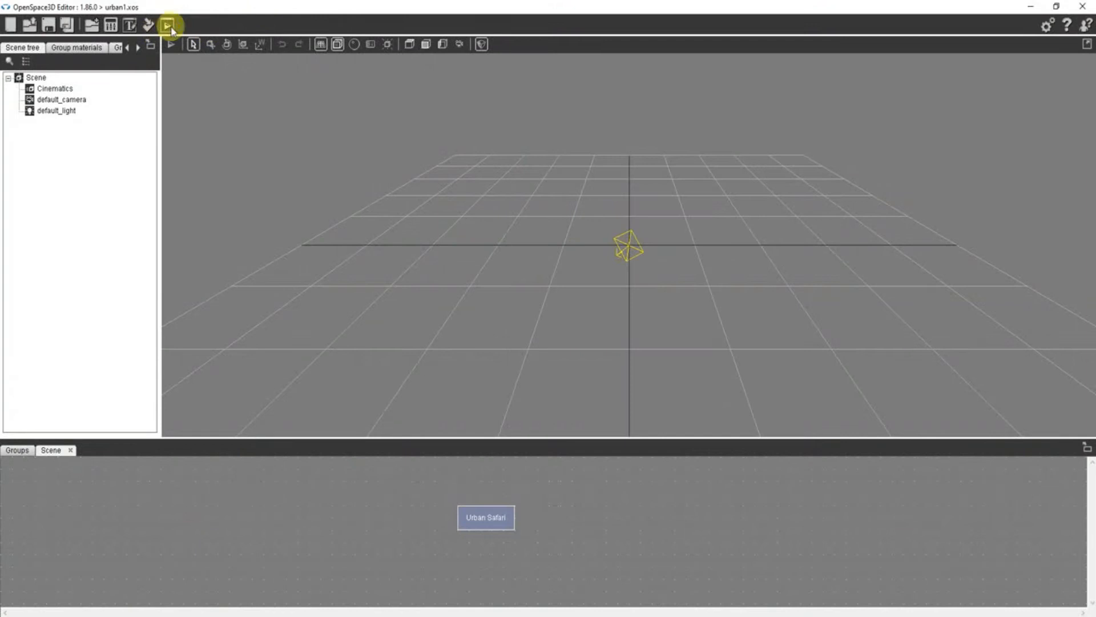
click(168, 26)
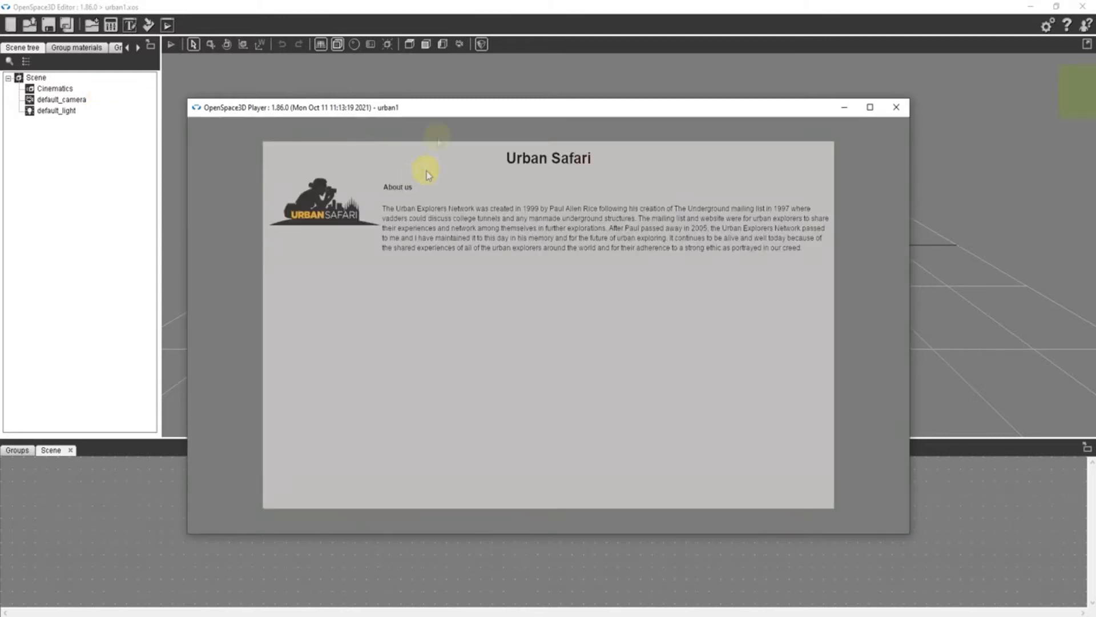
click(896, 107)
- Add a button frame element under Interface, placed below the logo at about X 5, Y 190 and sized about 185 by 407 px
double_click(475, 517)
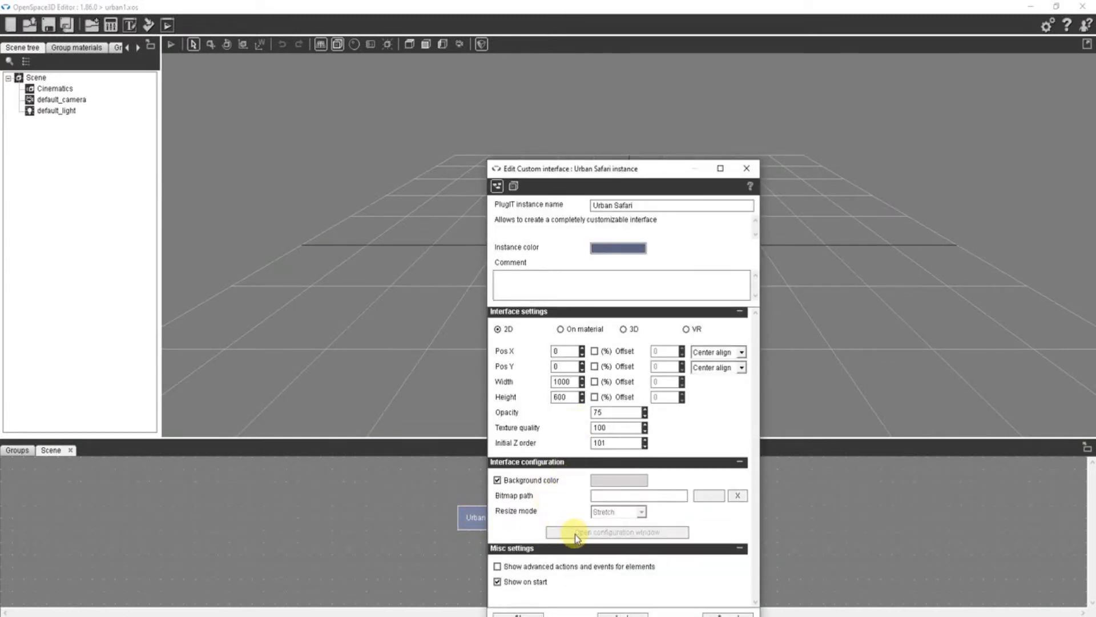
click(575, 532)
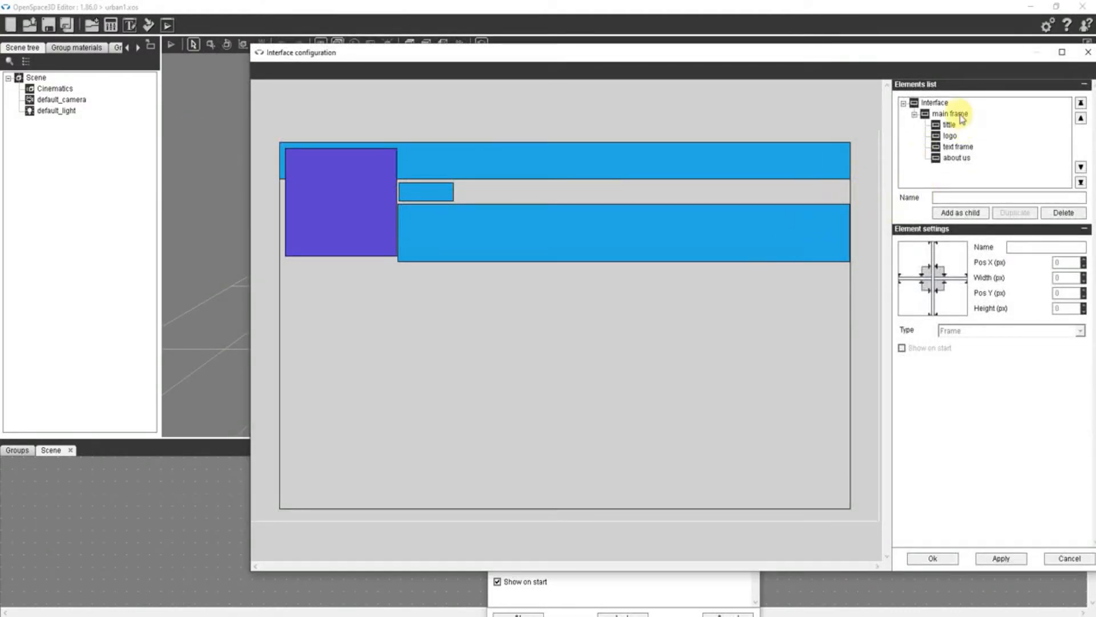
click(934, 103)
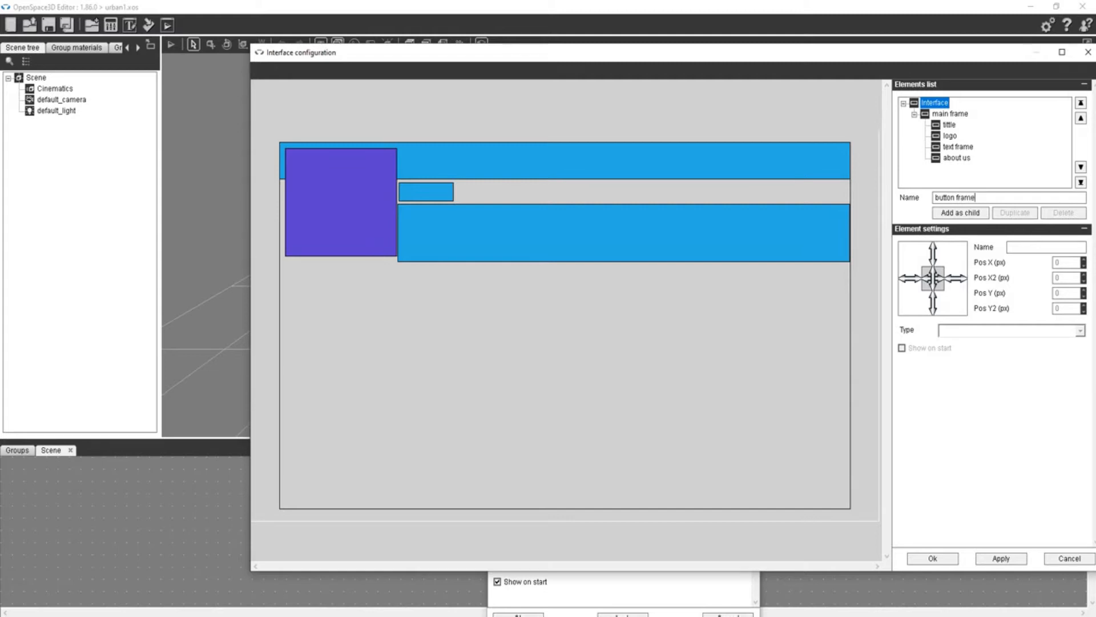
click(950, 213)
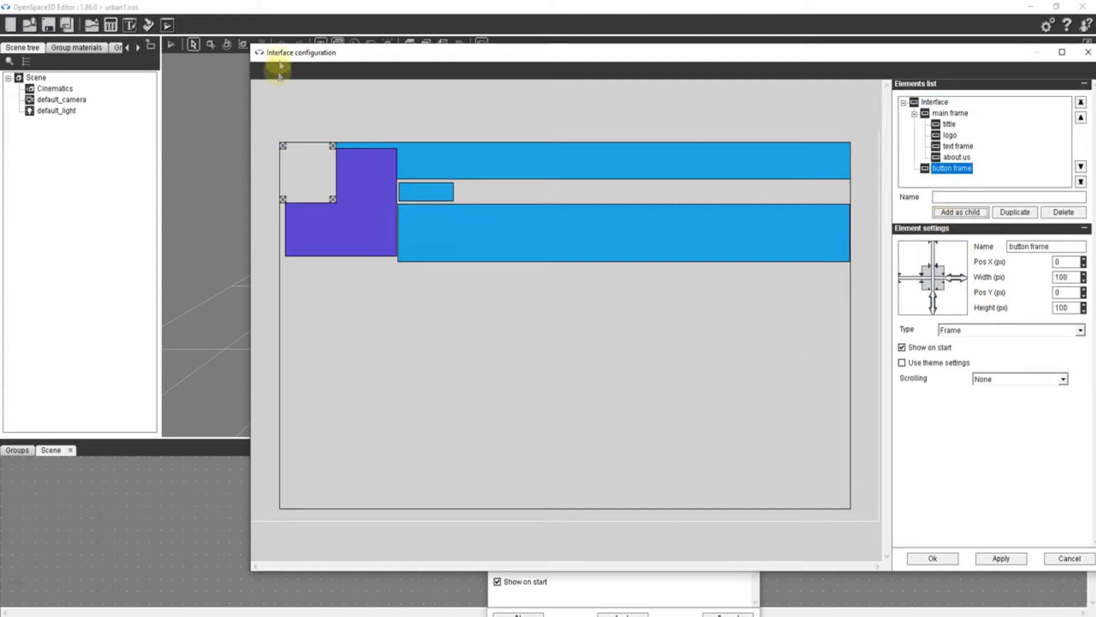
drag(311, 176, 385, 505)
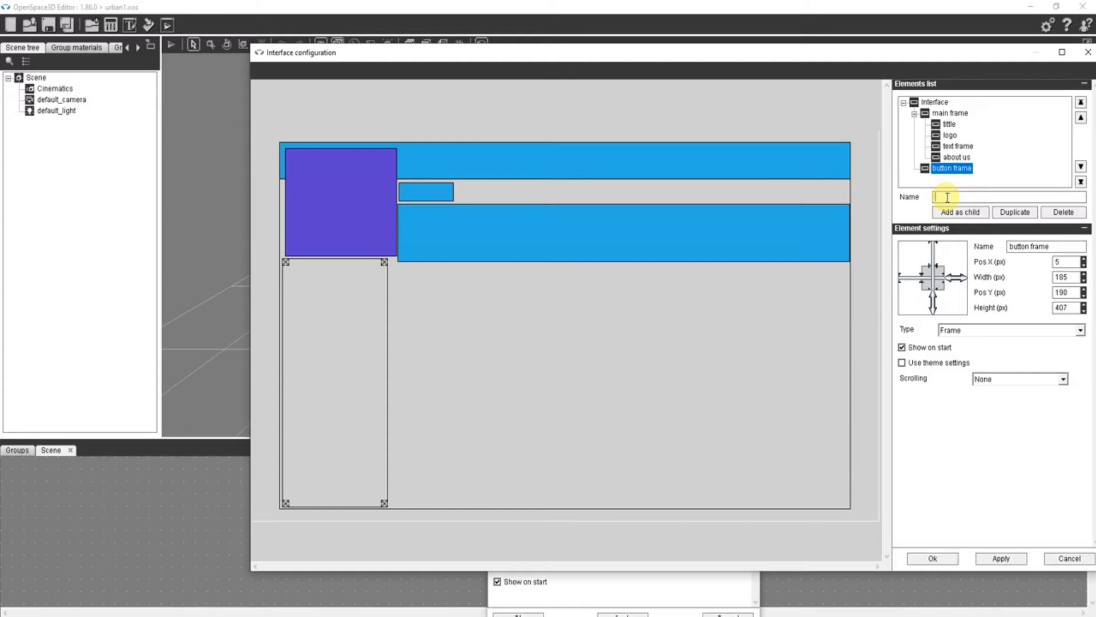
- Add three child elements named Pigeon, Chav and Other to button frame
text(P)
click(958, 214)
click(951, 167)
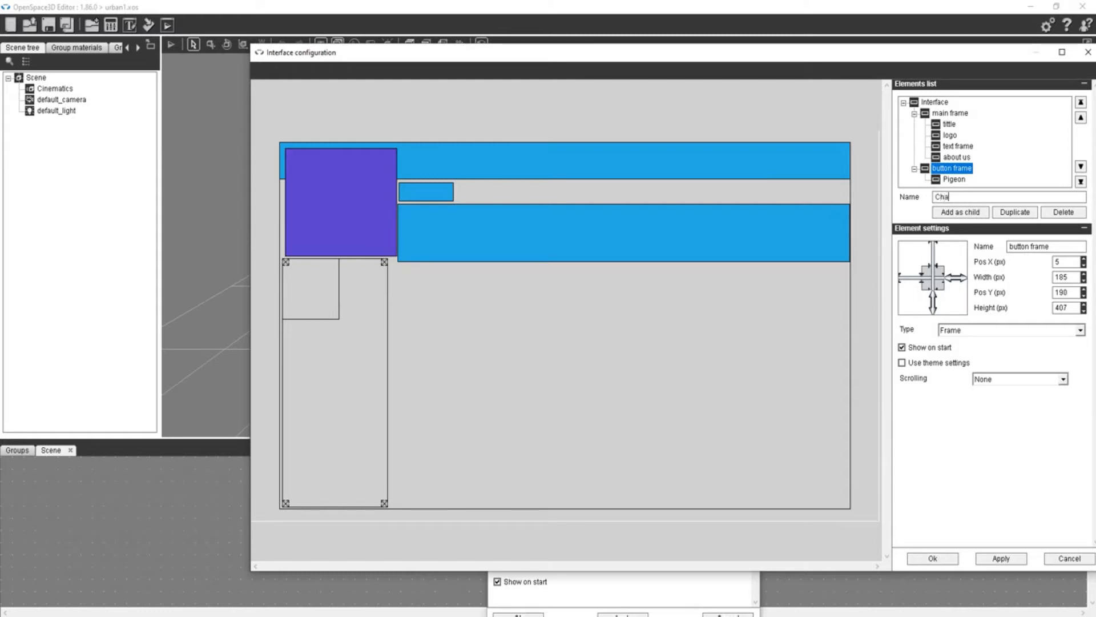
click(955, 213)
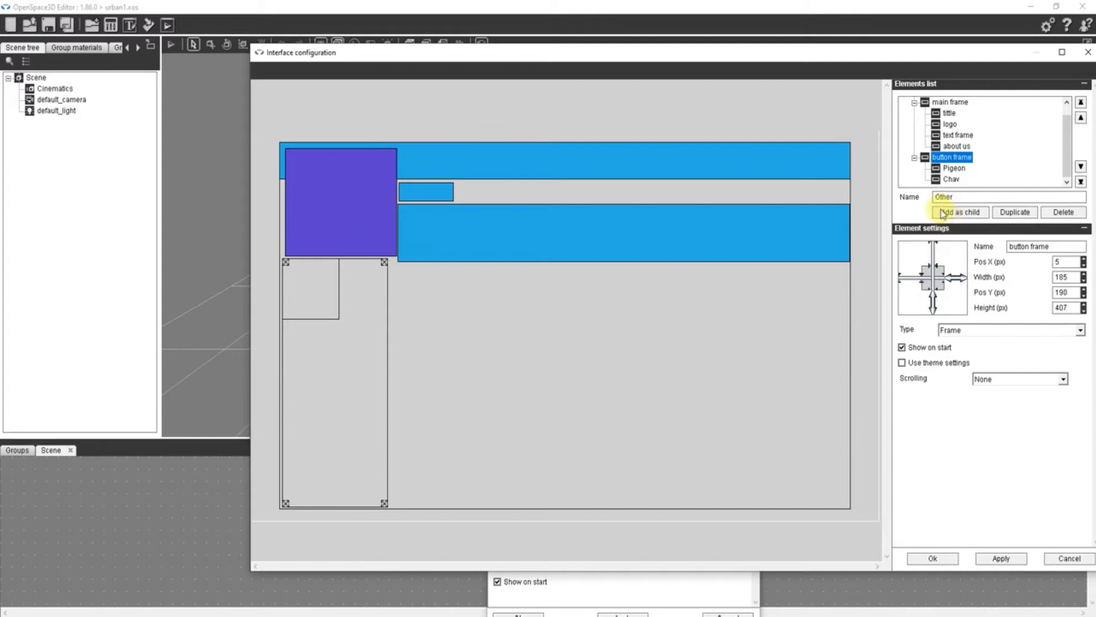
click(942, 213)
- Stack Pigeon, Other and Chav from top to bottom in button frame, with Pigeon about 180 by 103 px and Other about 179 by 98 px
drag(300, 302, 303, 422)
click(325, 279)
drag(336, 317, 386, 321)
click(330, 363)
drag(337, 381, 384, 377)
click(333, 430)
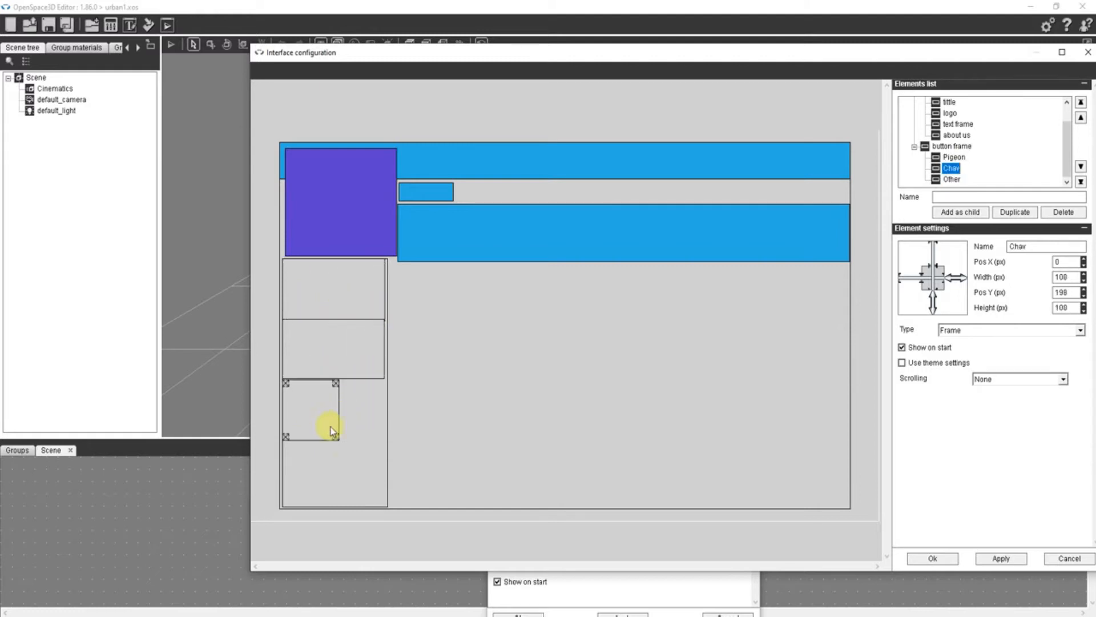
mouse_move(337, 439)
mouse_down()
mouse_move(382, 436)
mouse_move(346, 423)
mouse_up()
click(345, 359)
drag(345, 360, 347, 365)
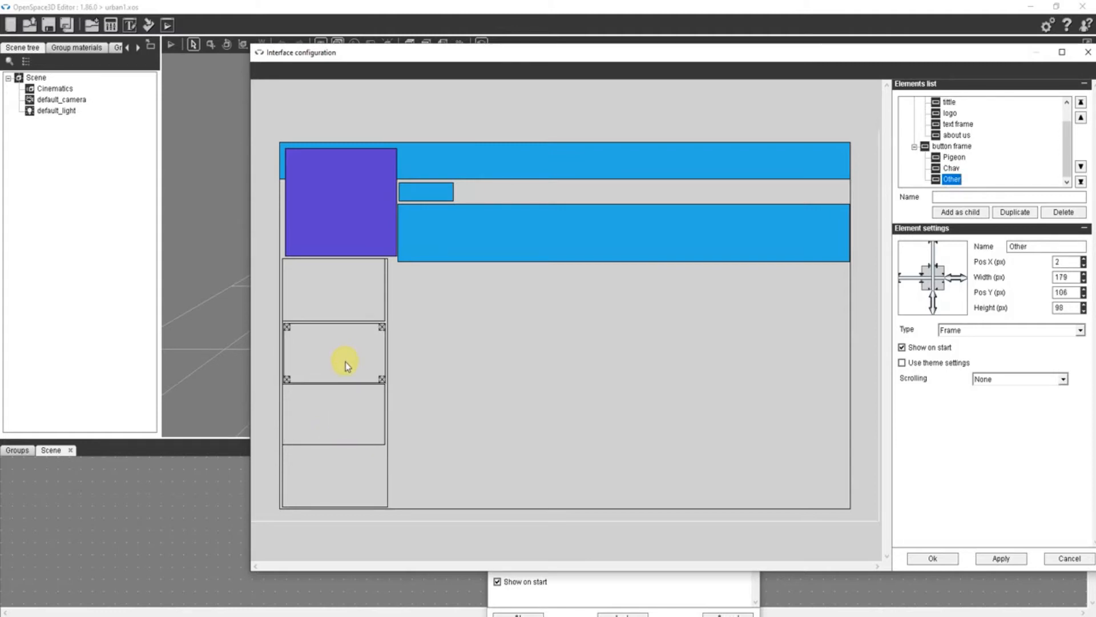
click(325, 279)
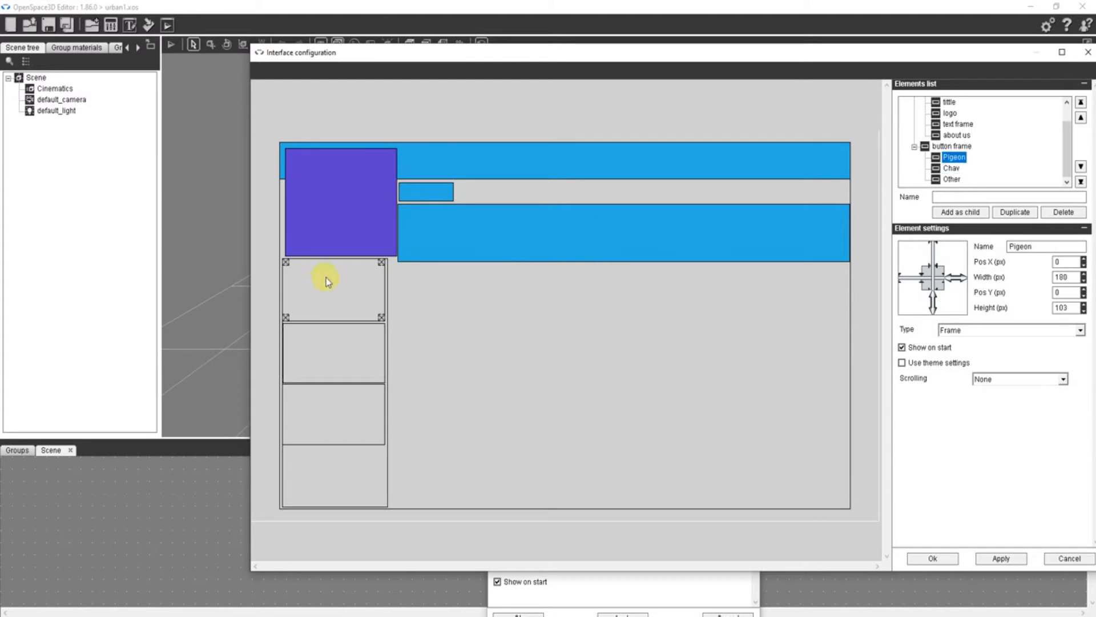
- Change the element type of Pigeon, Other and Chav in button frame to Button
click(945, 331)
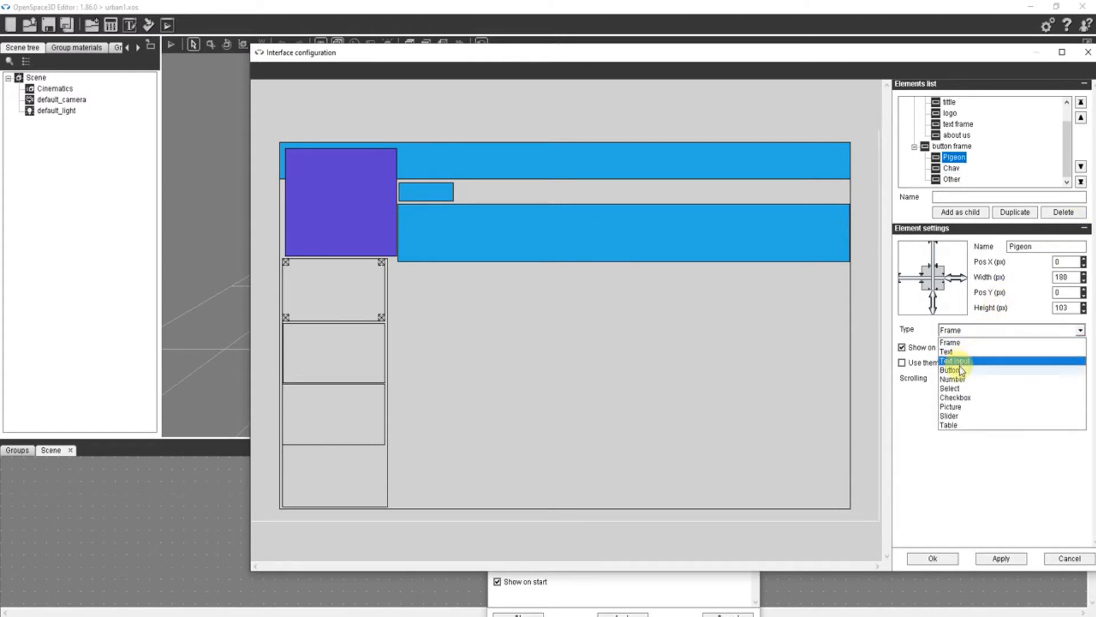
click(955, 361)
click(303, 368)
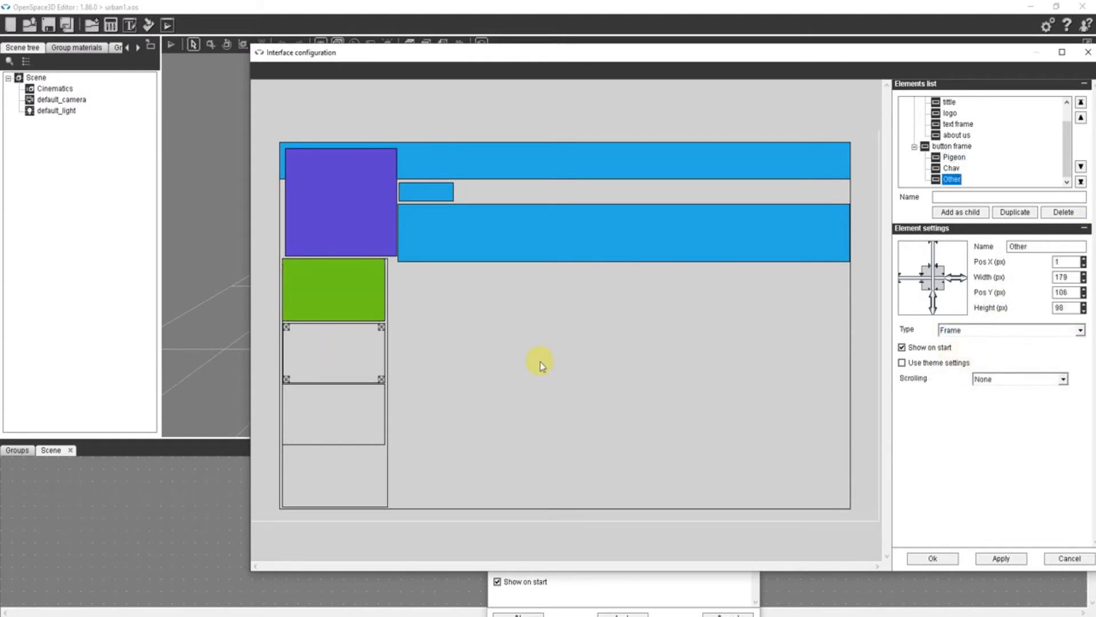
click(969, 331)
click(955, 361)
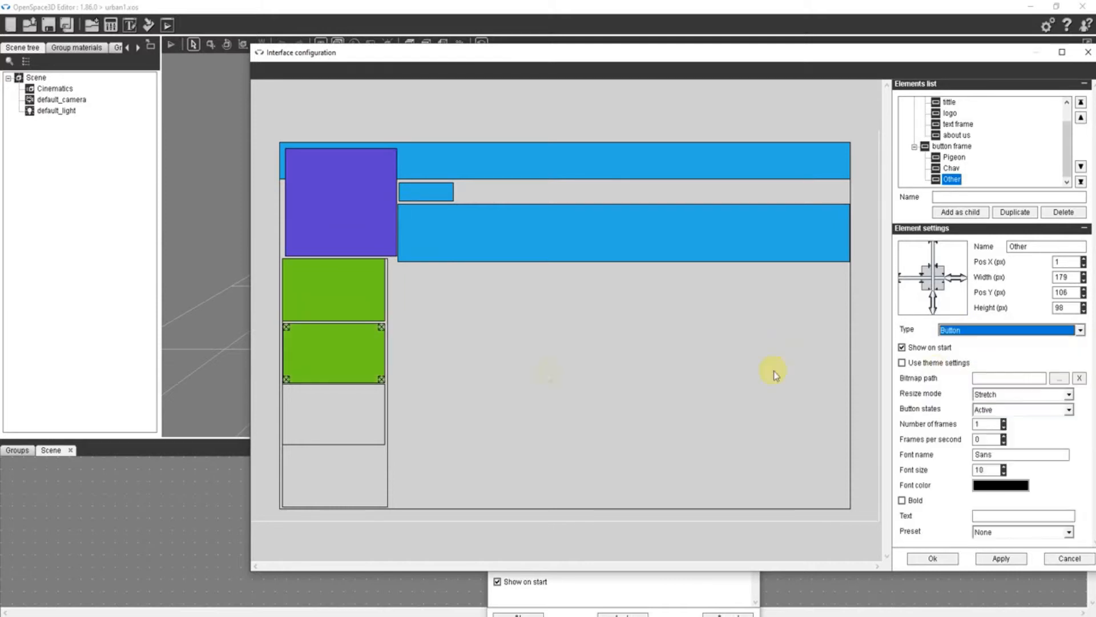
click(326, 434)
click(965, 331)
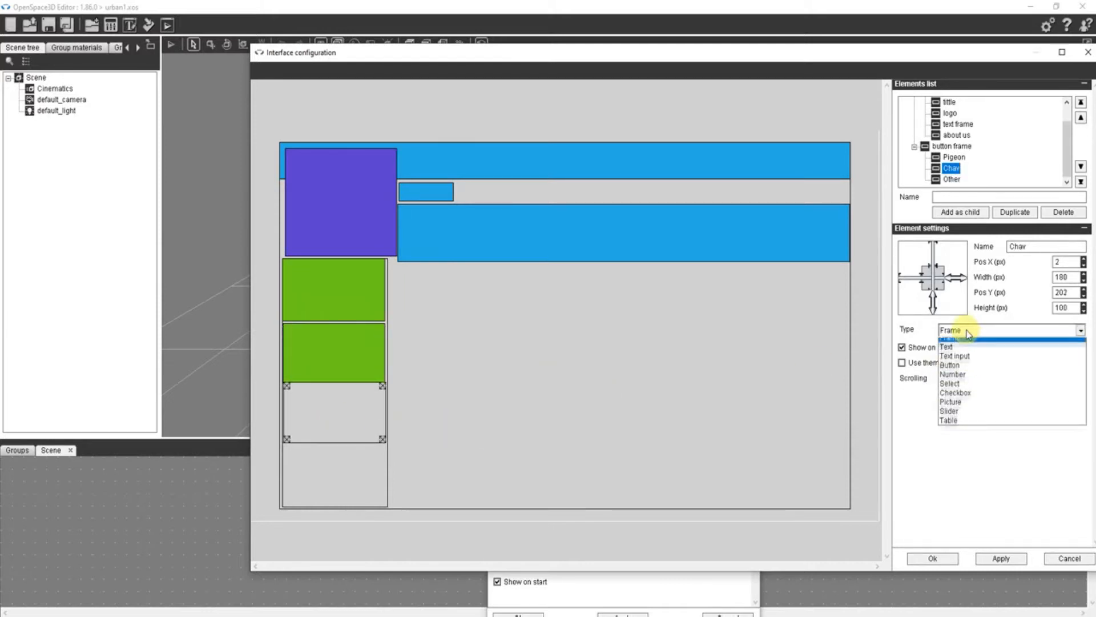
click(948, 369)
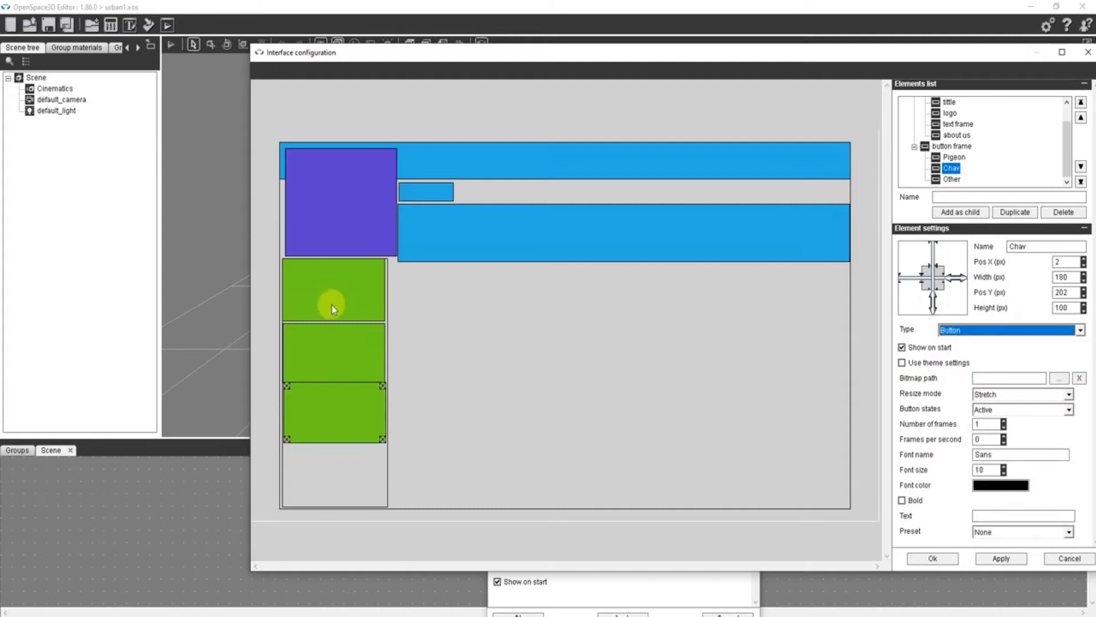
- Set the Pigeon button's text to Pigeon and confirm the interface configuration
click(333, 307)
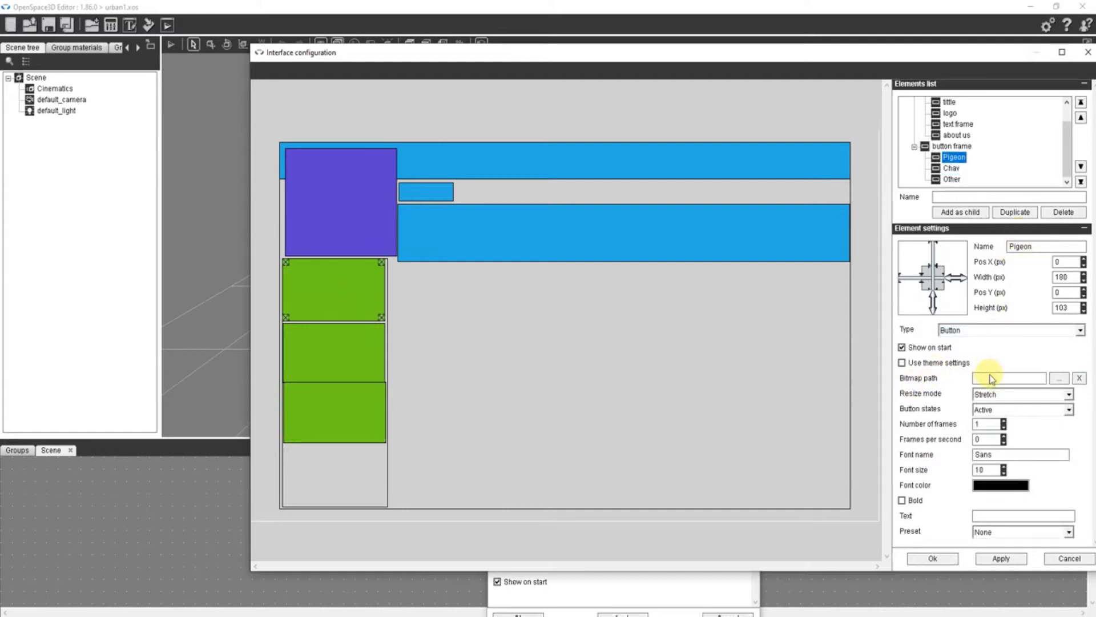
click(1000, 516)
text(Pigeon)
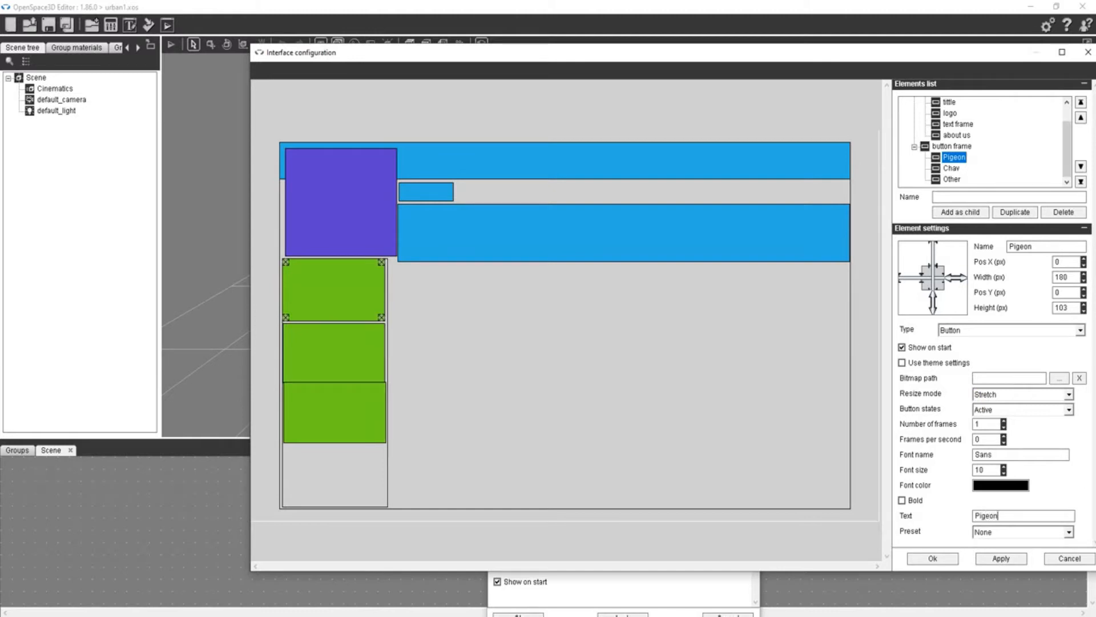
click(933, 558)
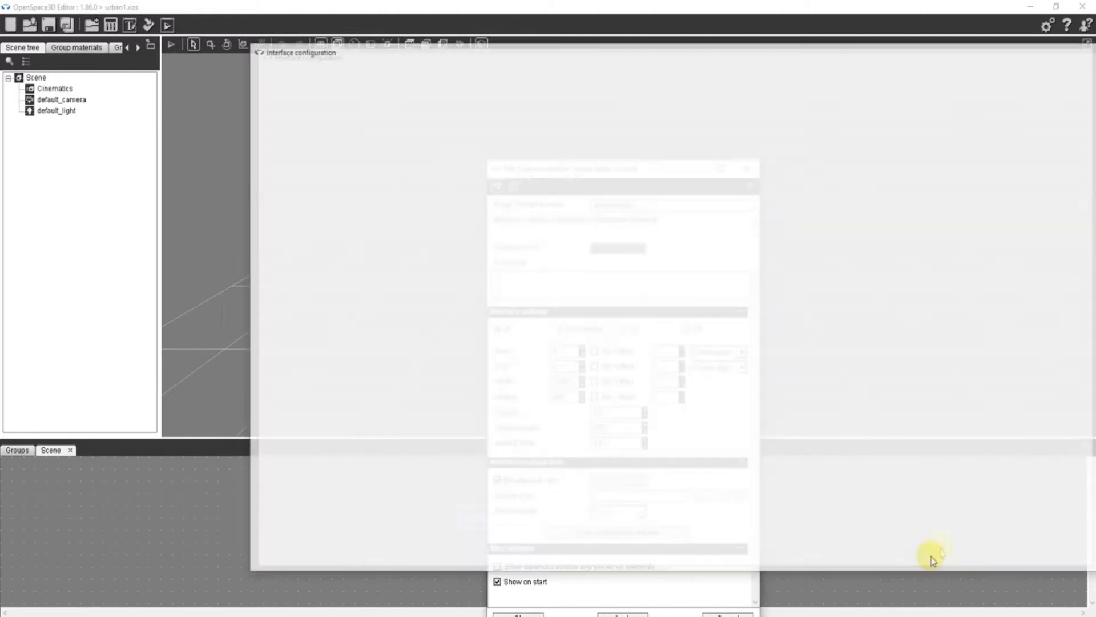
- Reopen the interface configuration, move Other to the bottom of button frame and place Chav directly below Pigeon at about X 0, Y 105
click(659, 531)
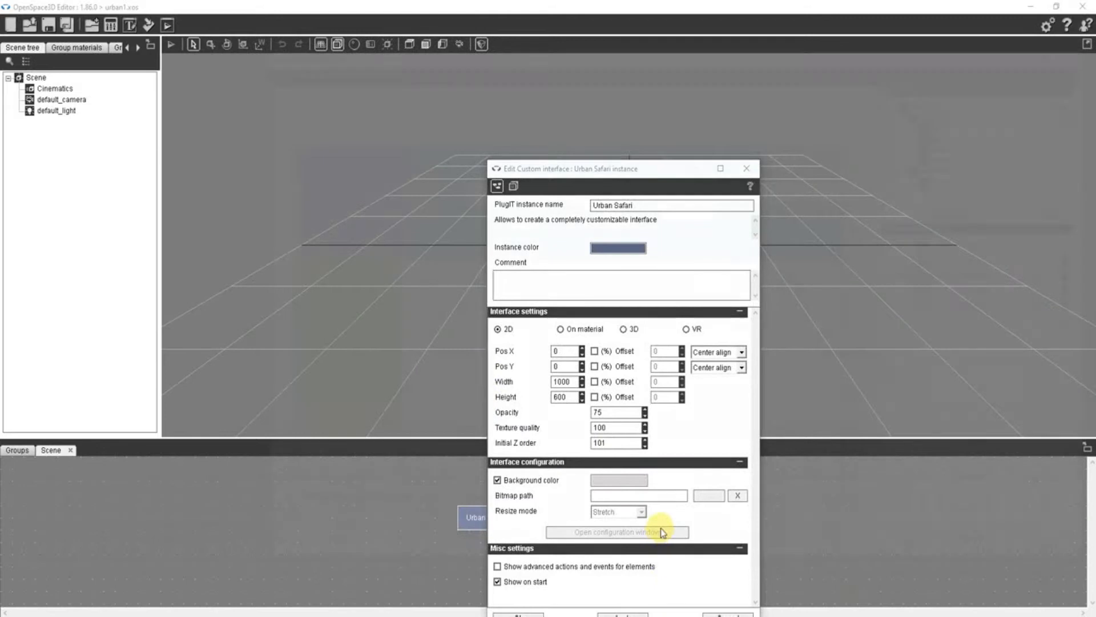
click(303, 352)
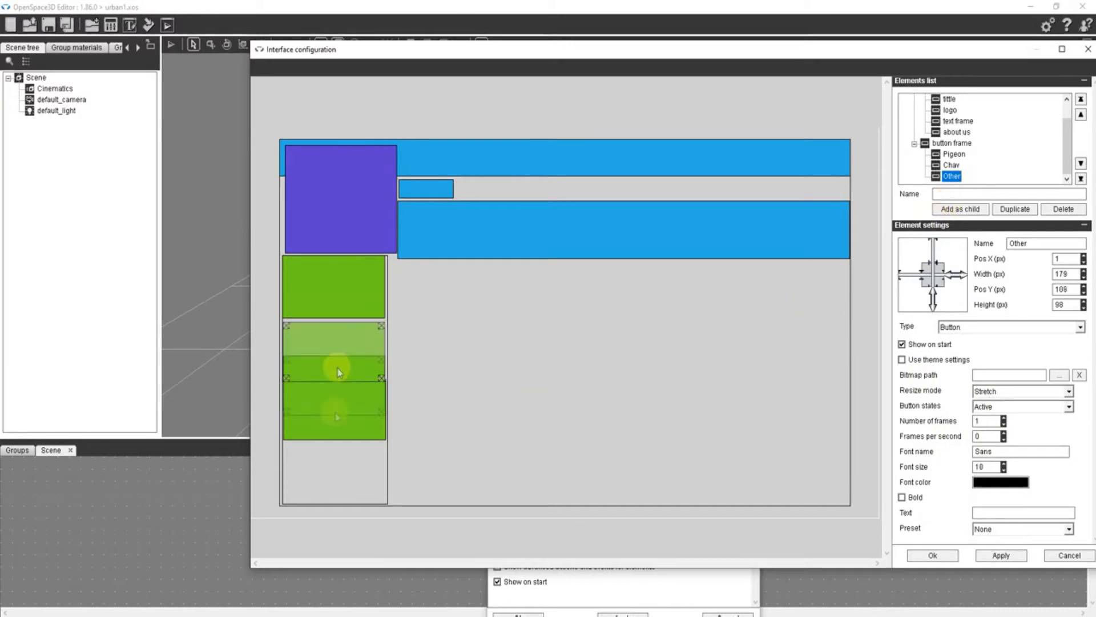
drag(335, 362, 336, 470)
drag(335, 416, 336, 355)
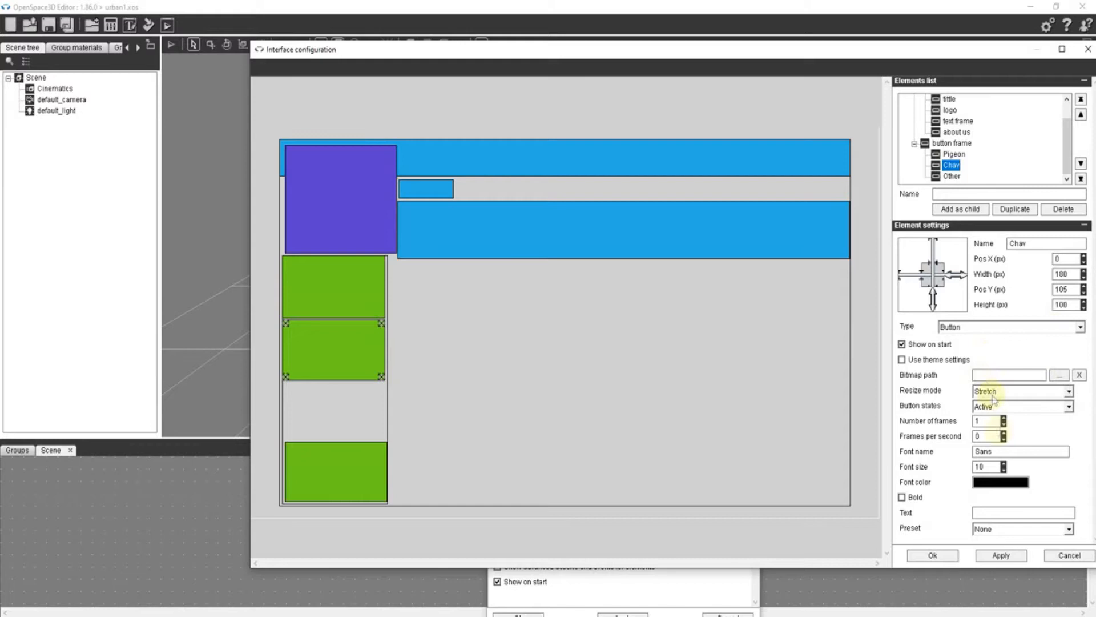
- Set the Chav button's text to chav and confirm the interface configuration
click(992, 513)
text(chav)
click(930, 556)
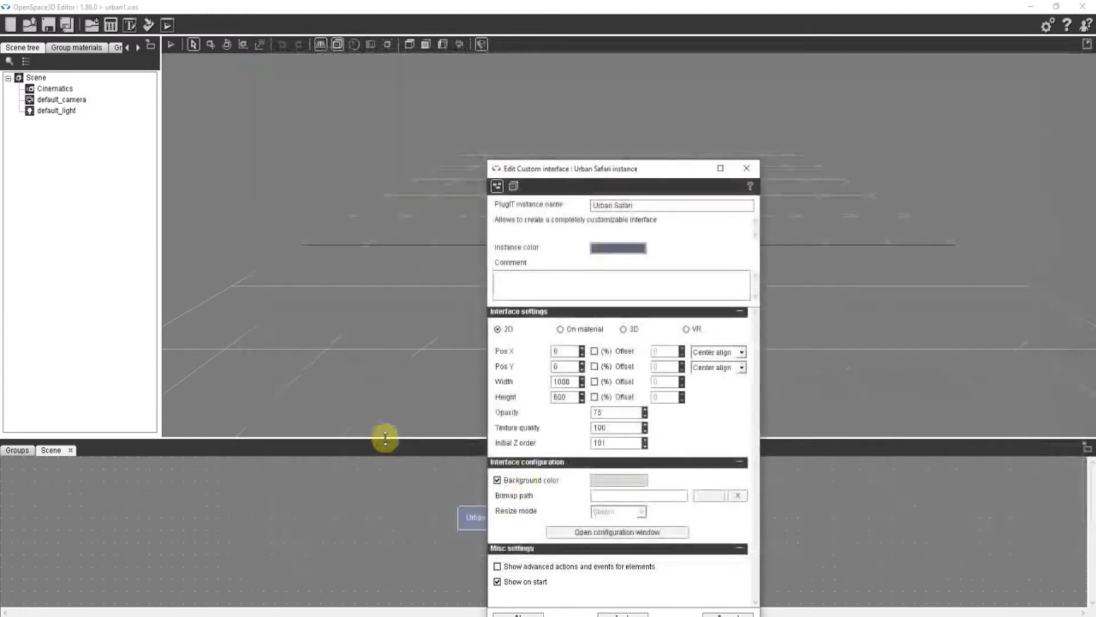
- Place Other directly below Chav at about X 1, Y 209, set its text to Other and confirm the interface configuration
click(640, 528)
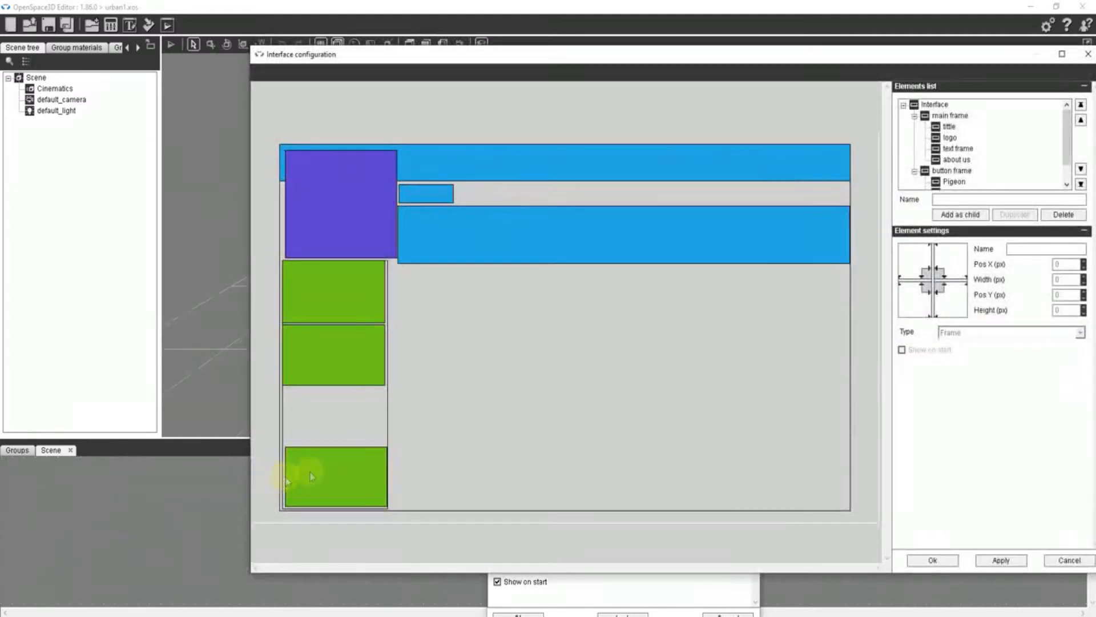
click(317, 424)
drag(317, 423, 323, 417)
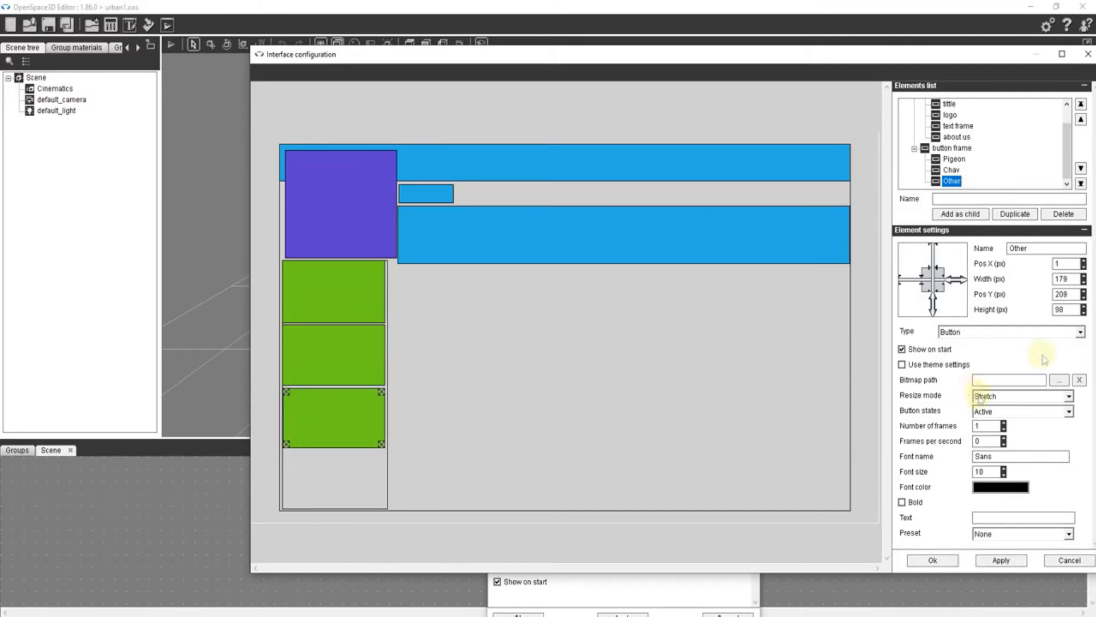
click(994, 514)
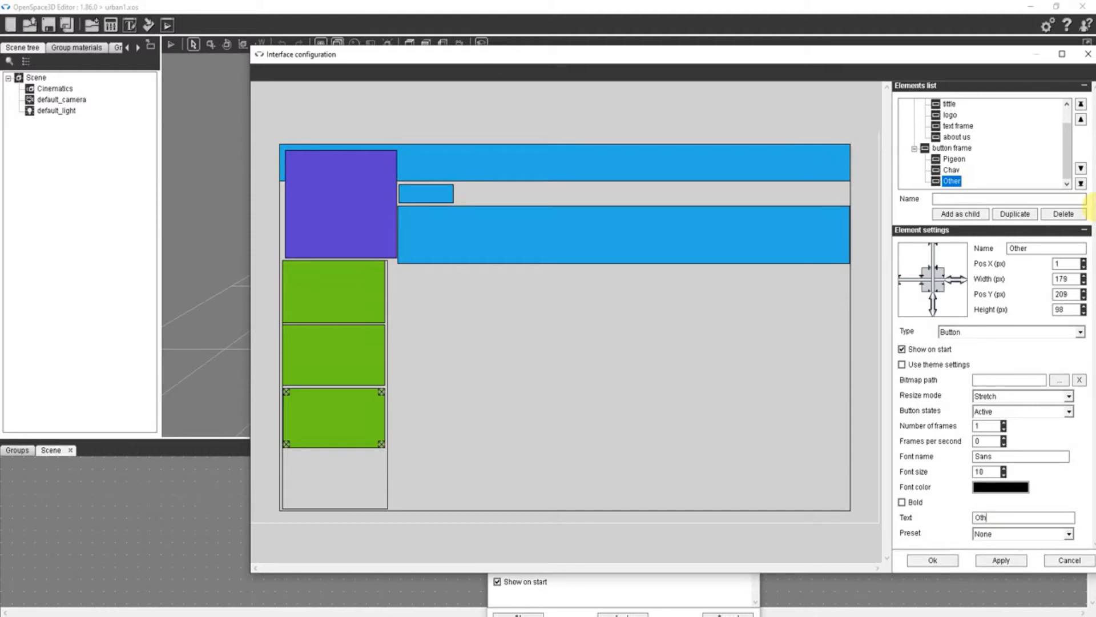
click(932, 561)
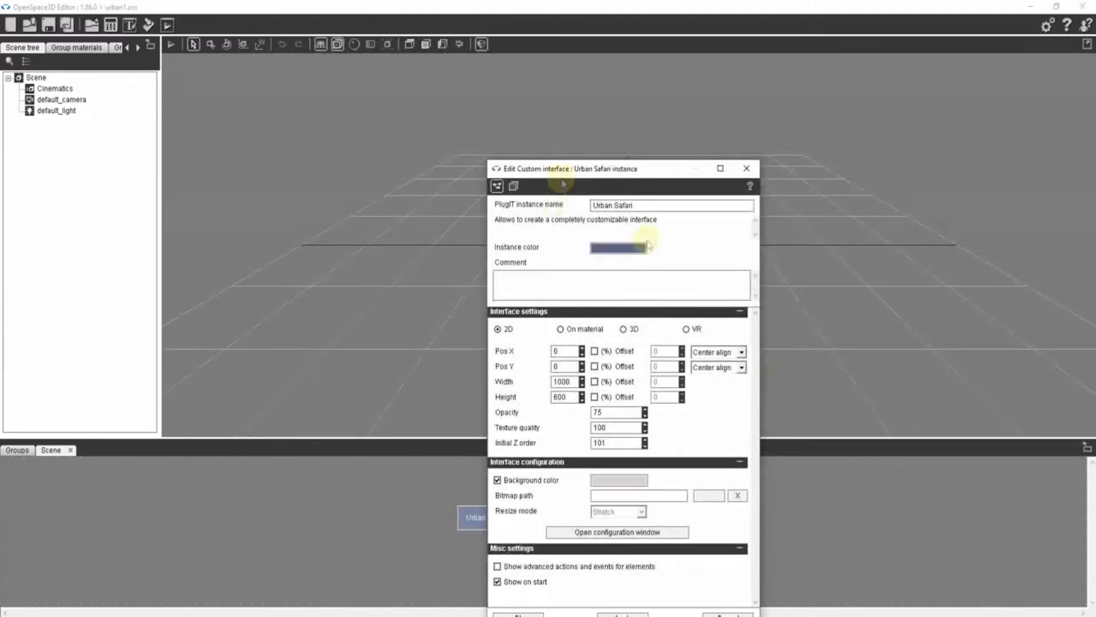
- Confirm the Urban Safari instance settings, preview the three buttons in the player and close the preview
drag(623, 170, 569, 83)
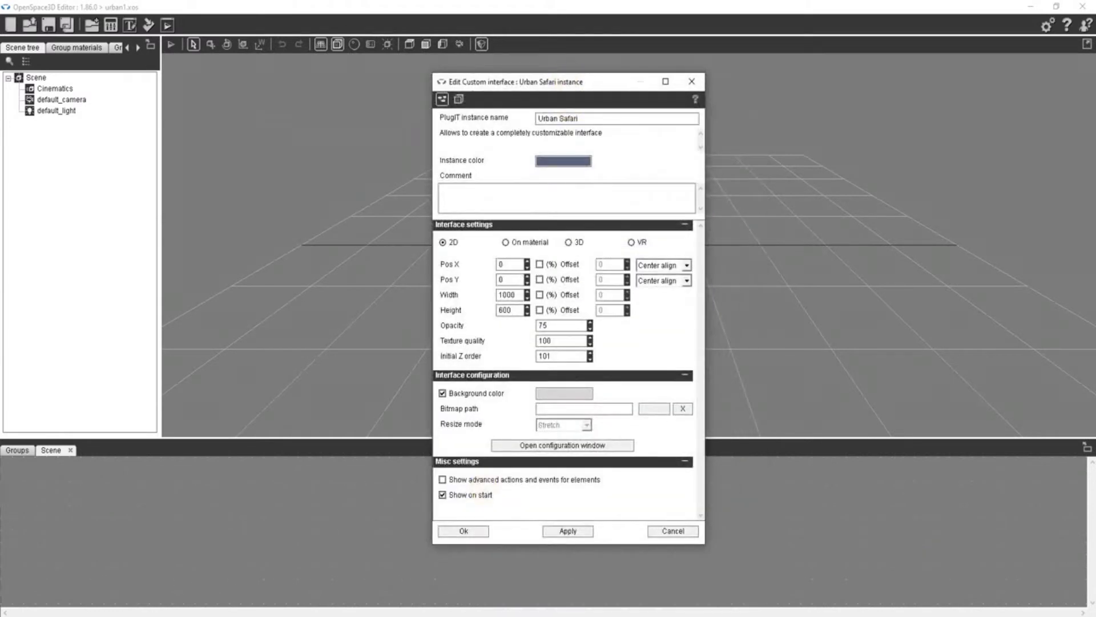
click(463, 531)
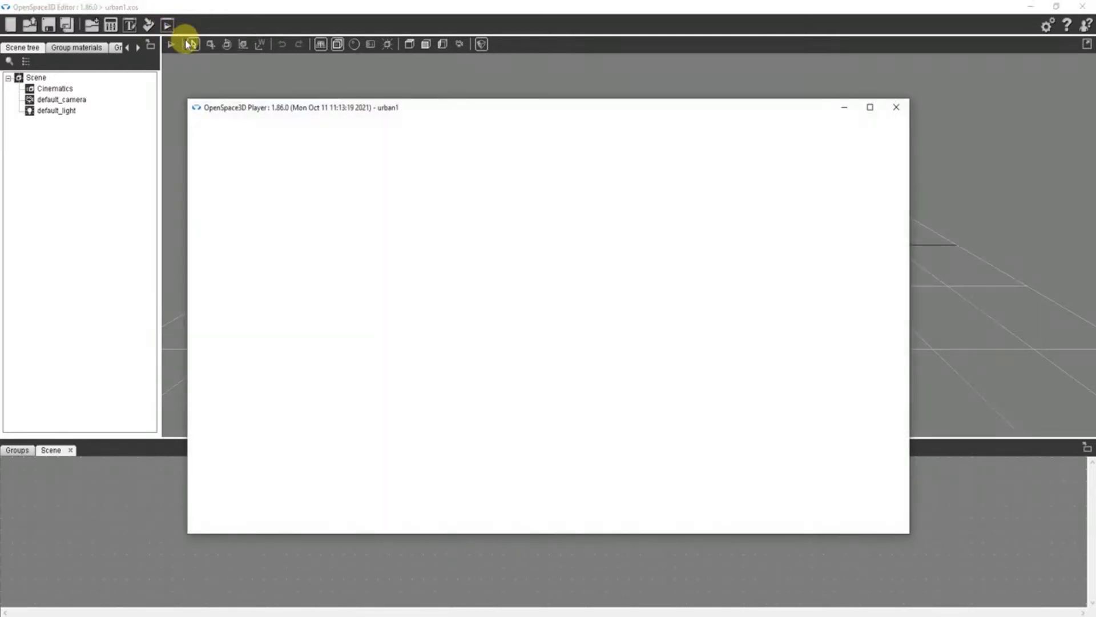
key(Escape)
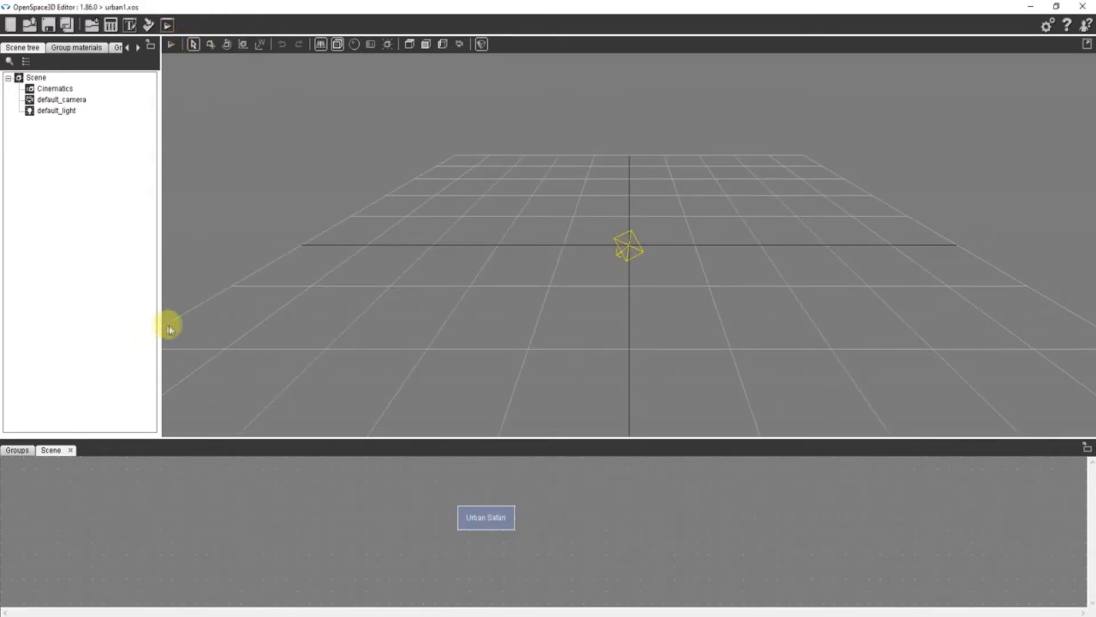
key(F12)
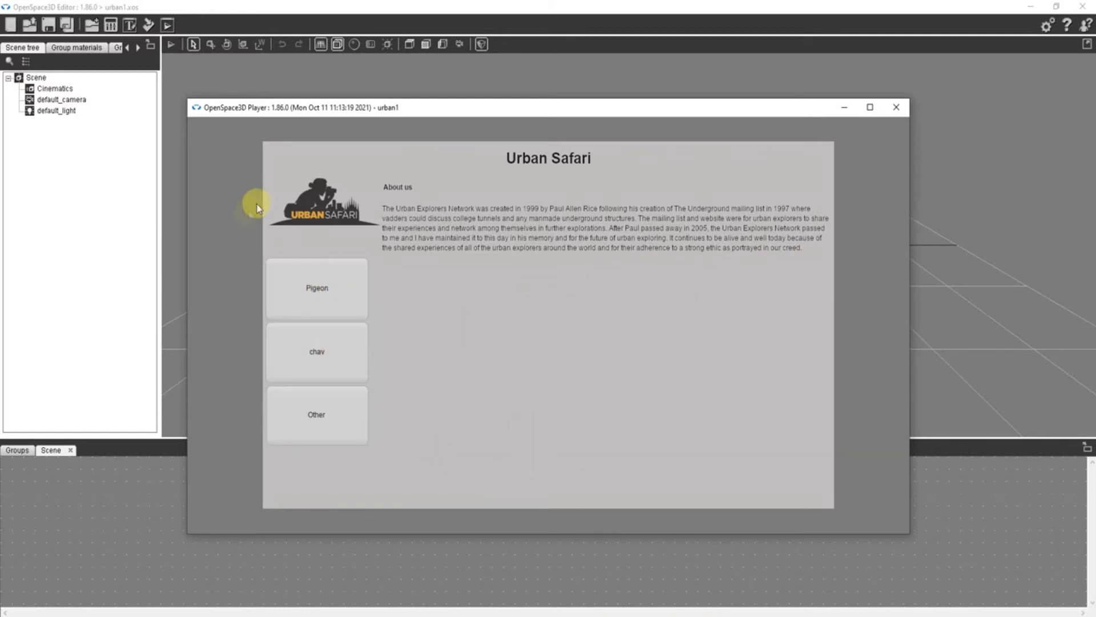
click(896, 107)
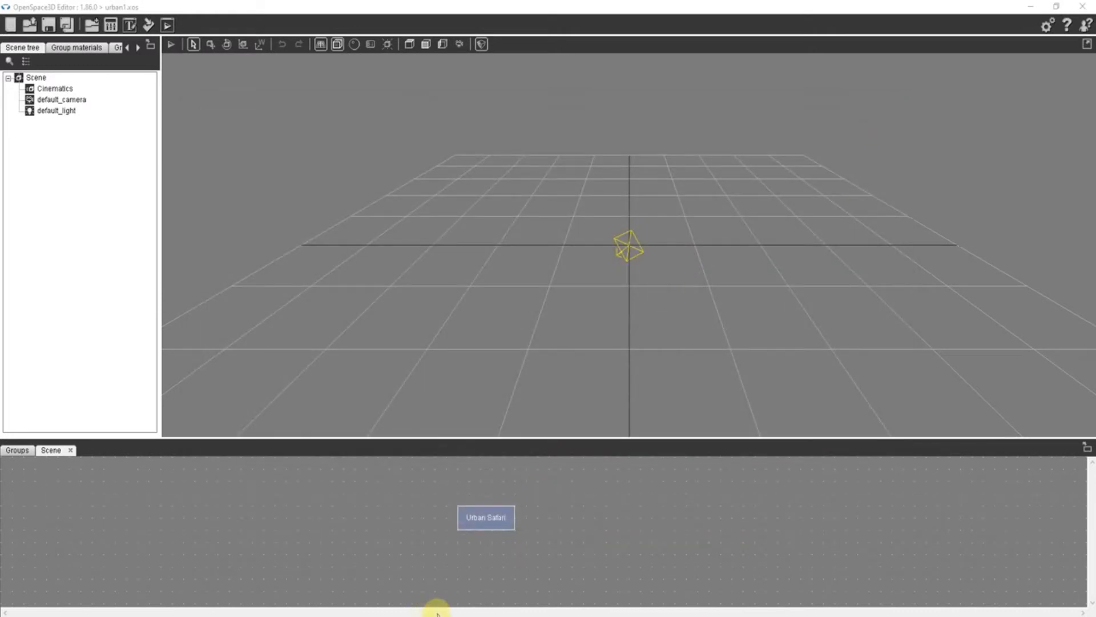
- Reopen the Urban Safari interface configuration and try to add a child element named text frame directly under Interface
double_click(485, 520)
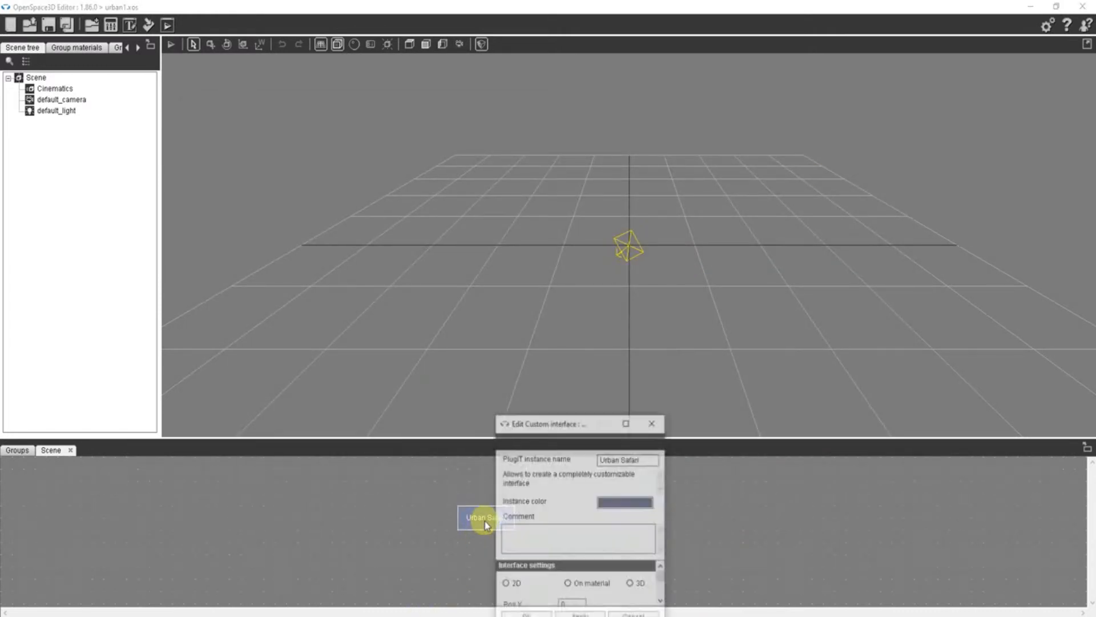
drag(590, 169, 521, 55)
click(541, 417)
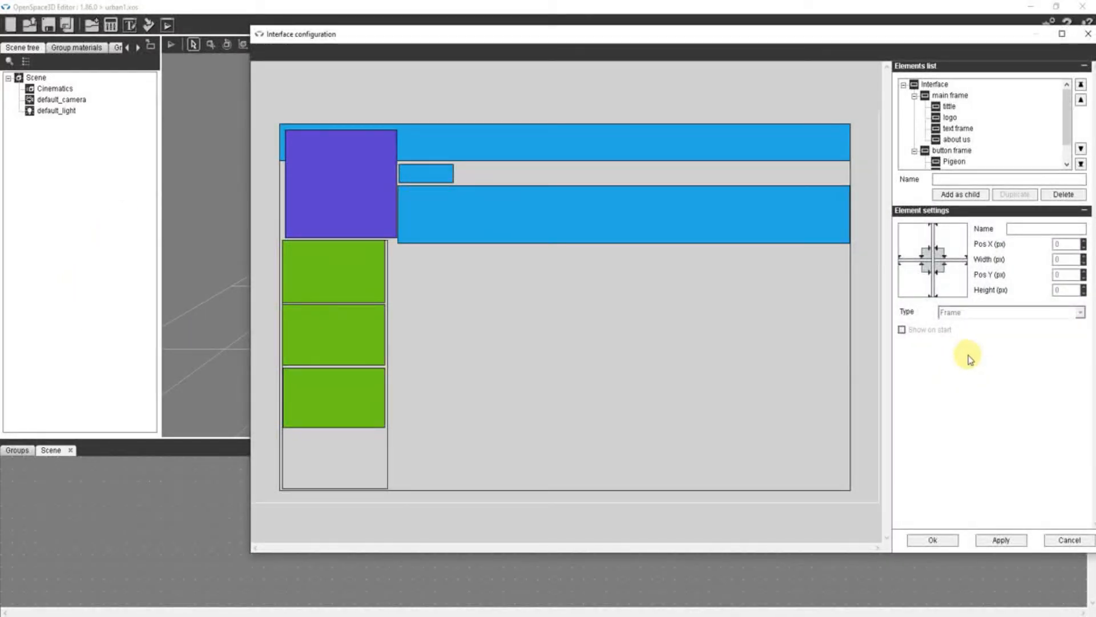
click(929, 85)
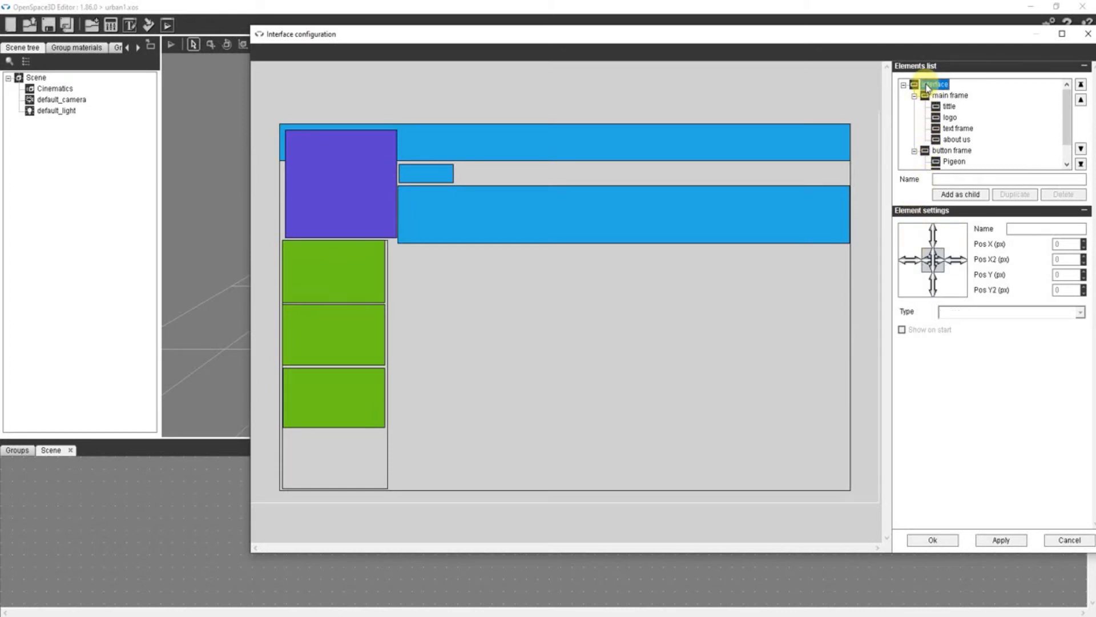
click(946, 179)
text(text frame)
click(953, 194)
click(579, 360)
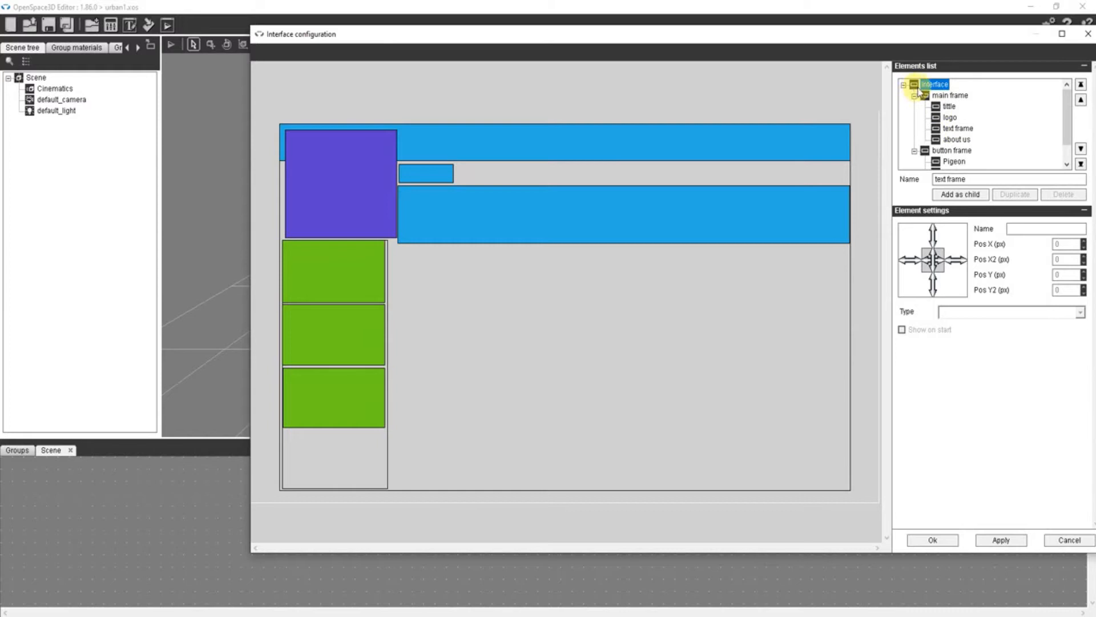
click(957, 195)
click(578, 360)
- Replace the new element's name with pigeon text and confirm both the interface configuration and the Urban Safari instance settings
click(964, 180)
drag(977, 183, 884, 195)
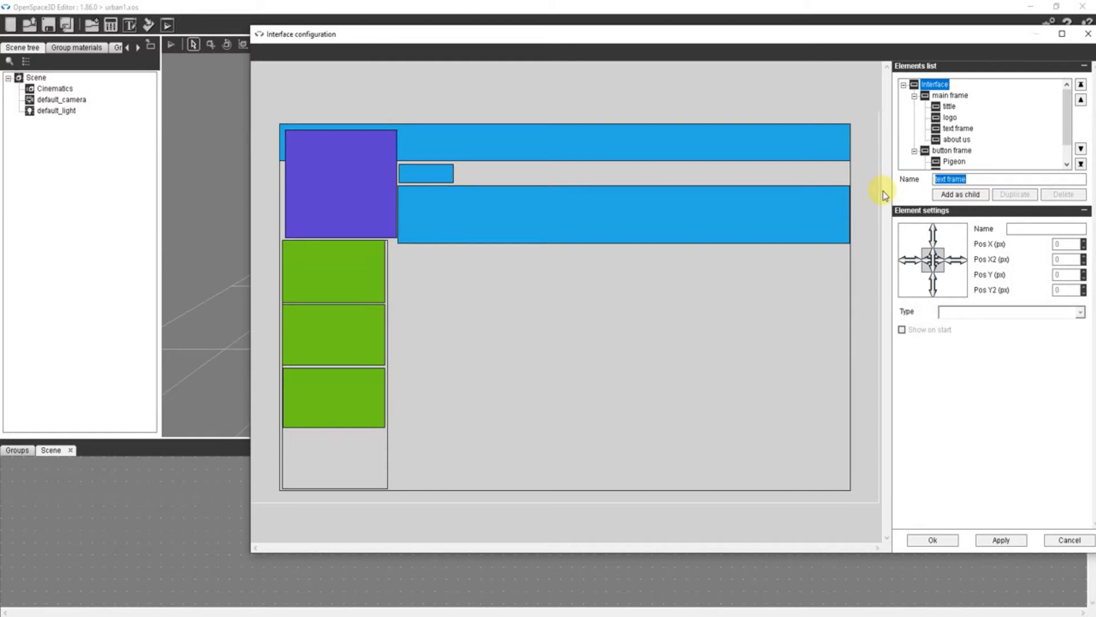
text(pigeon text)
click(929, 540)
click(471, 505)
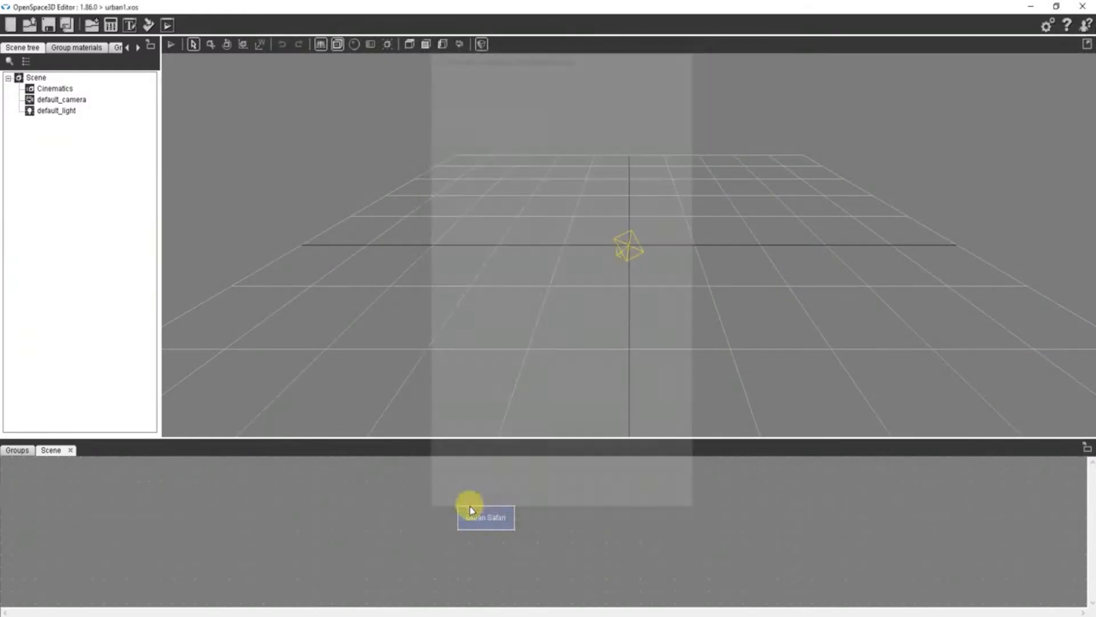
- Reopen the Urban Safari interface configuration and add a child element named pigeon text directly under Interface
double_click(485, 517)
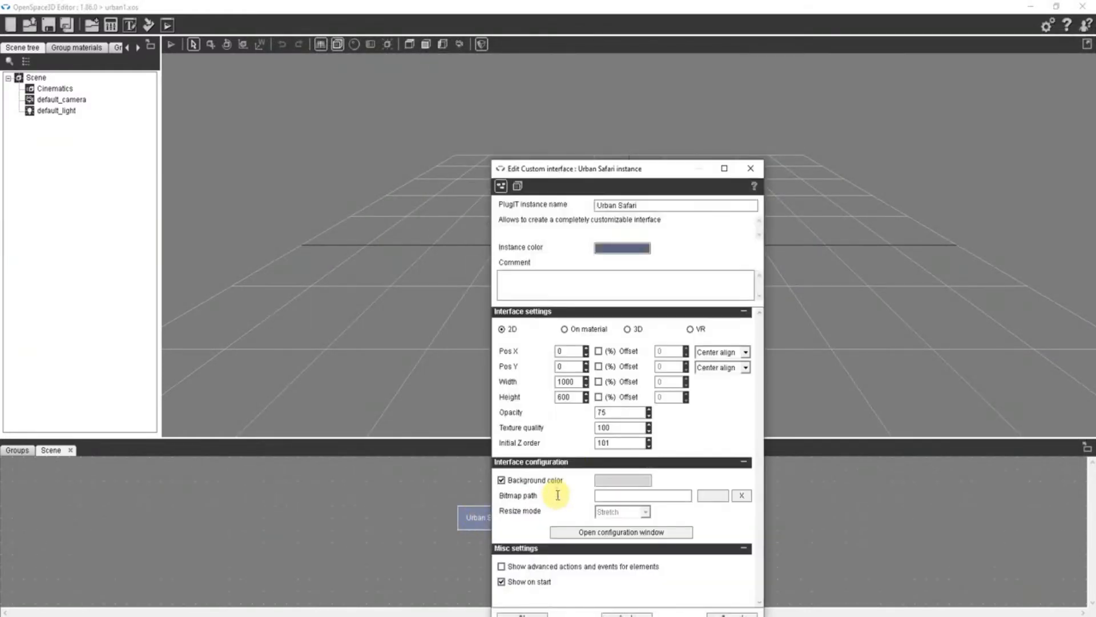
click(599, 532)
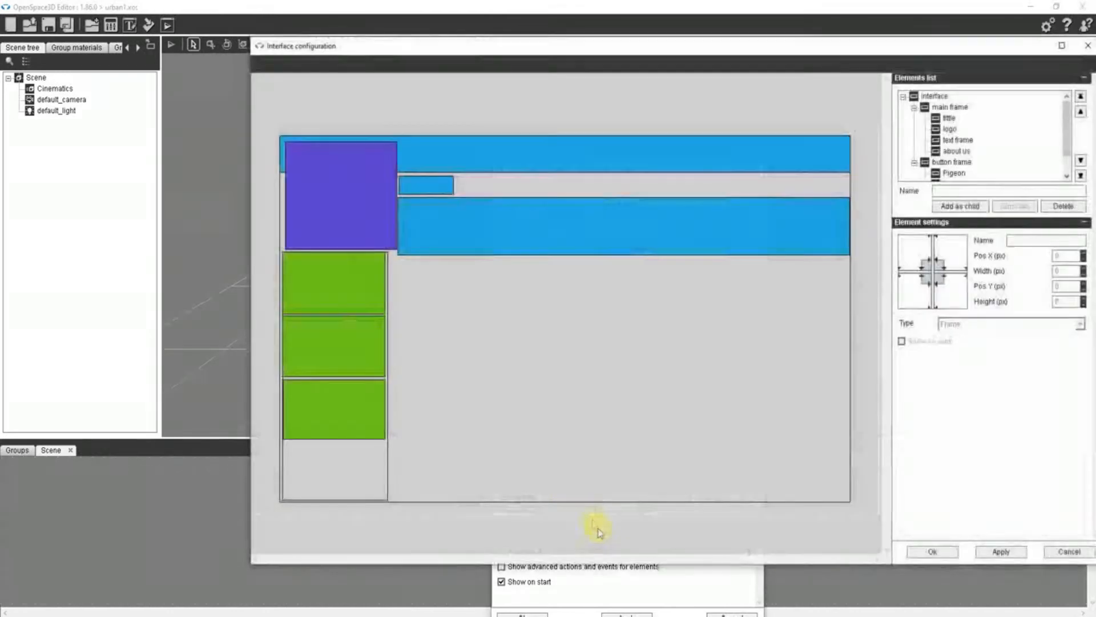
scroll(945, 137, down, 1)
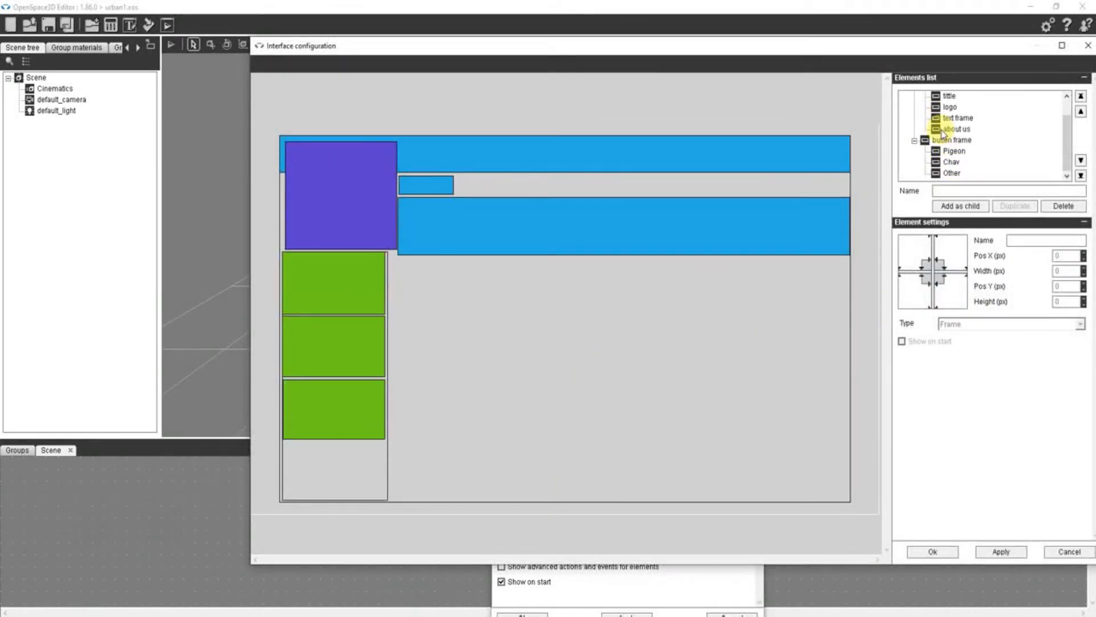
scroll(940, 151, up, 1)
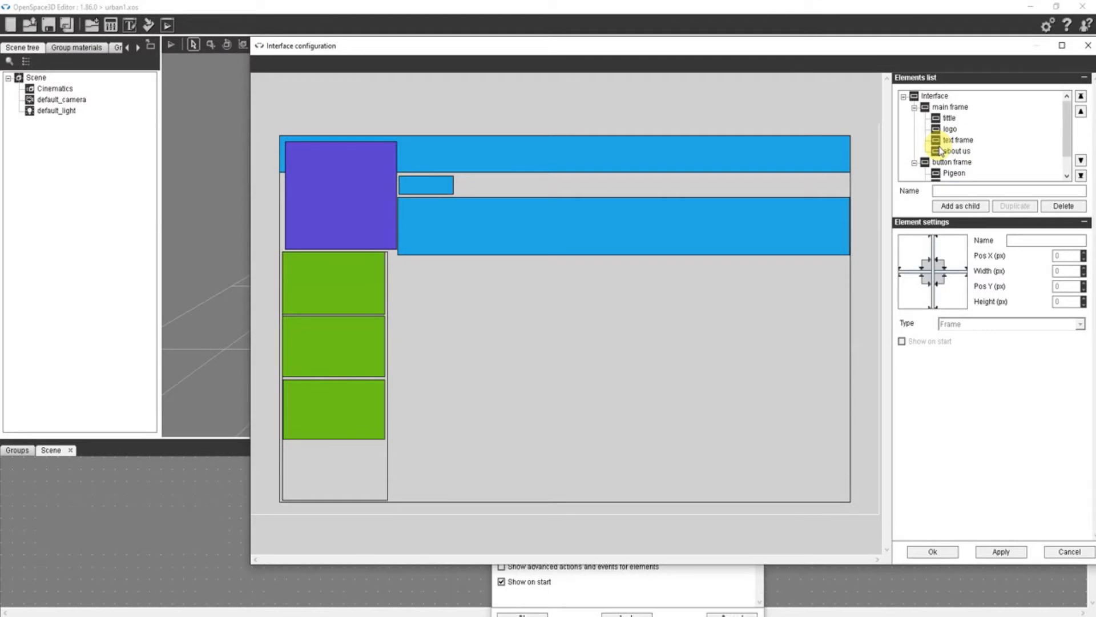
scroll(938, 151, down, 1)
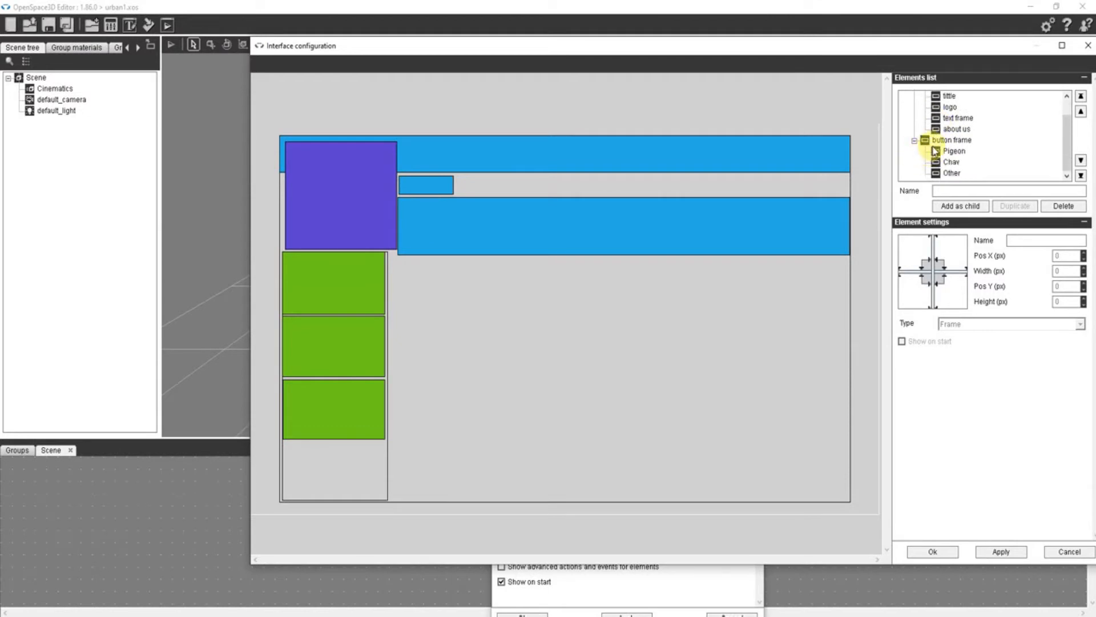
scroll(939, 150, up, 1)
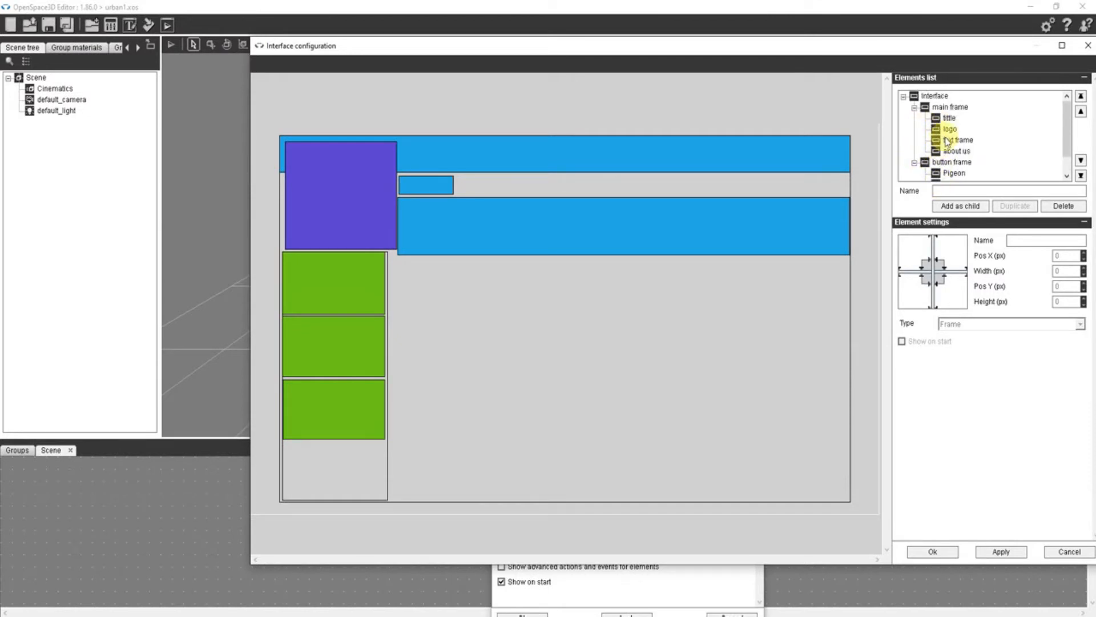
click(926, 96)
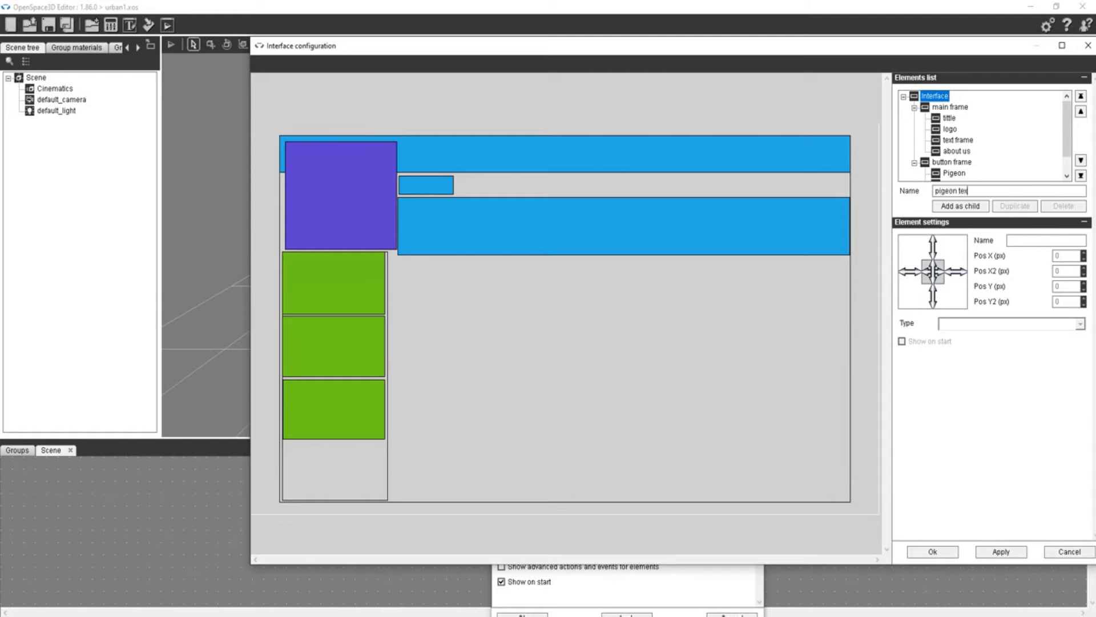
click(968, 214)
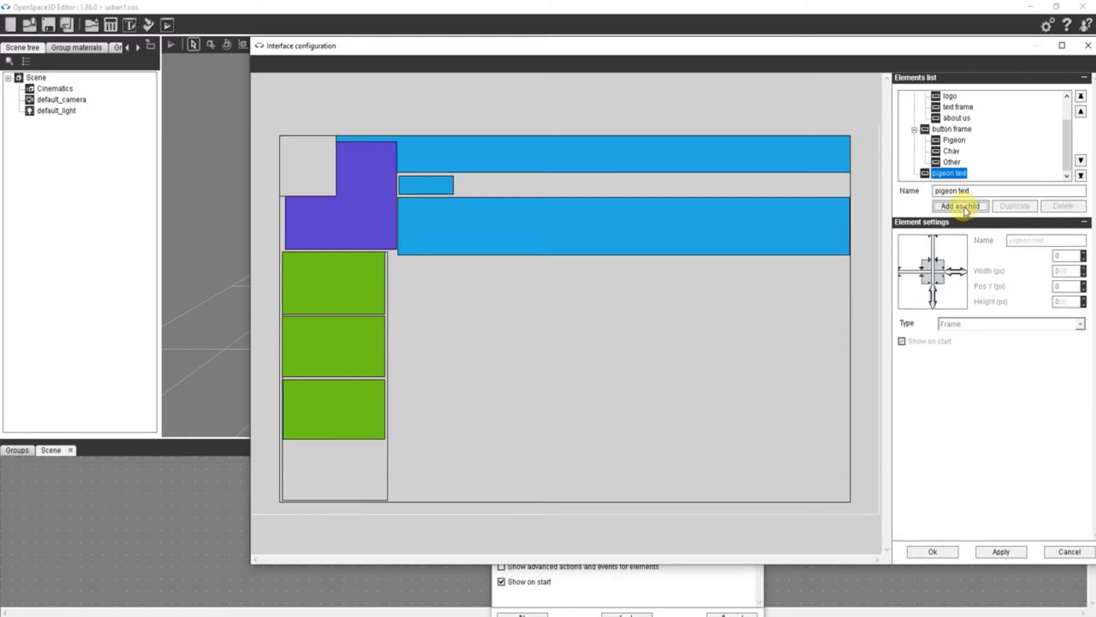
- Place pigeon text beside the buttons at about X 196, Y 206, sized about 301 by 391 px, and make it a Text element
drag(308, 149, 424, 281)
drag(443, 319, 560, 498)
click(1009, 324)
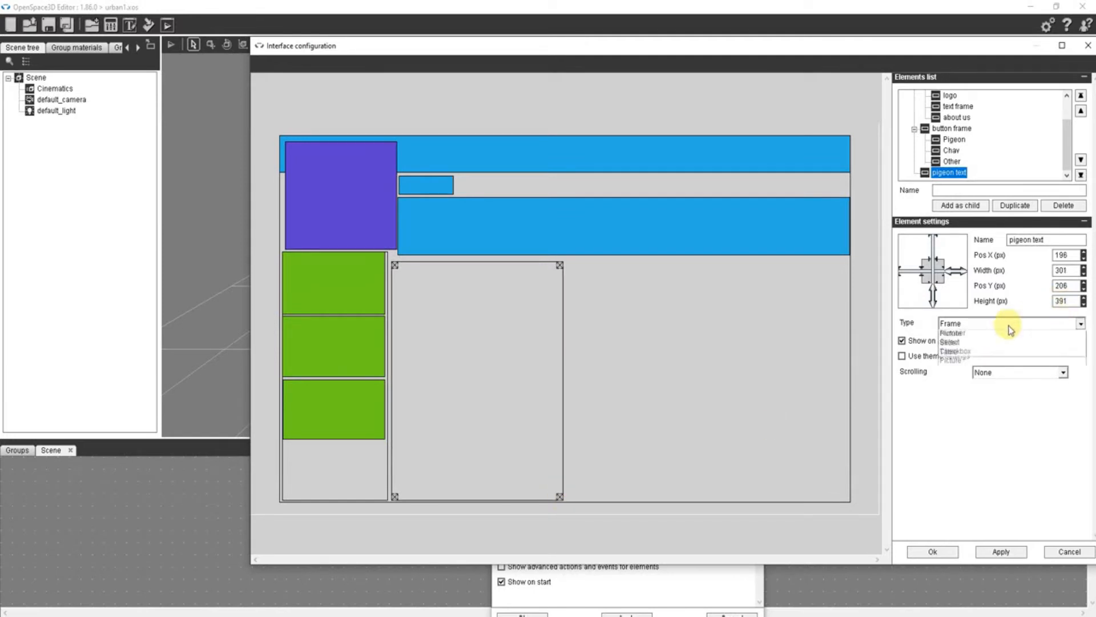
click(969, 346)
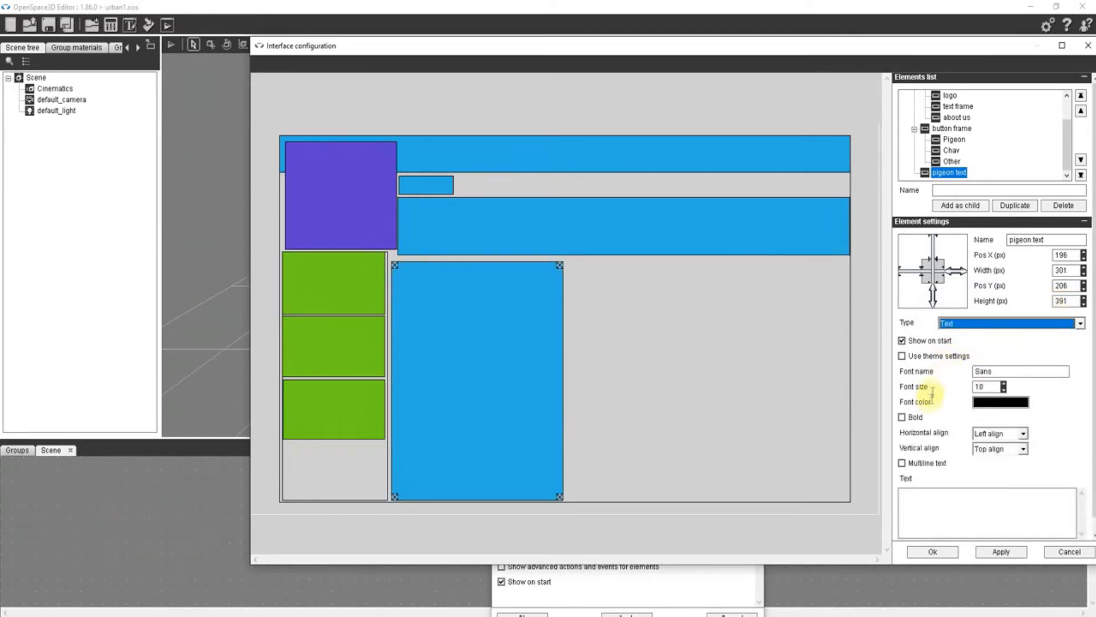
- Enter the carrier pigeon passage as multiline text, shift pigeon text to about X 205, Y 202, and confirm the configuration and instance settings
click(912, 494)
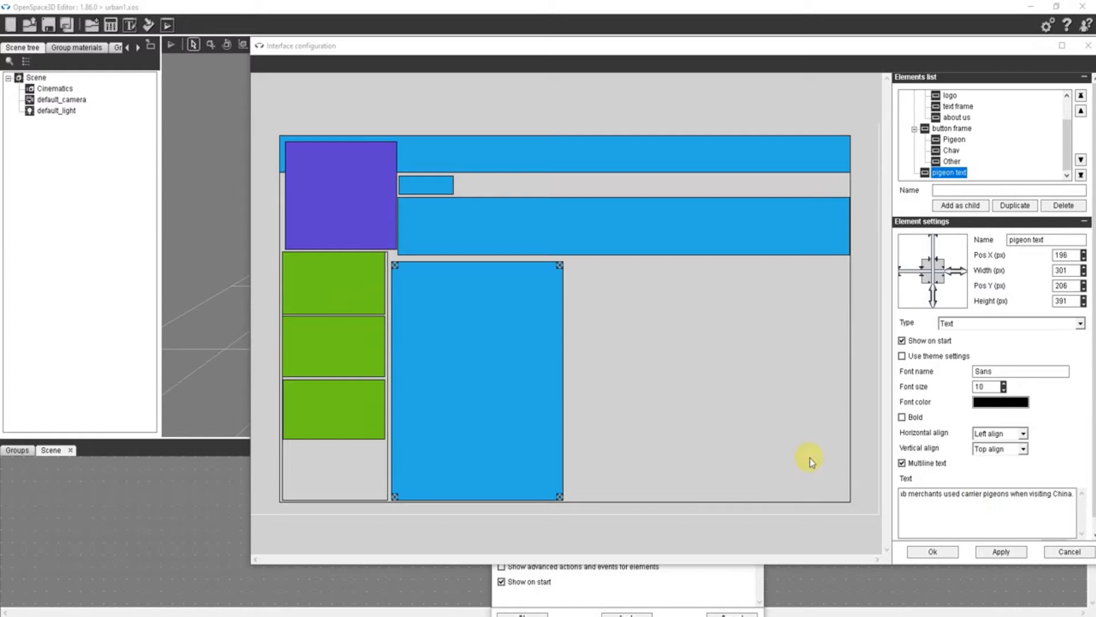
drag(469, 374, 474, 372)
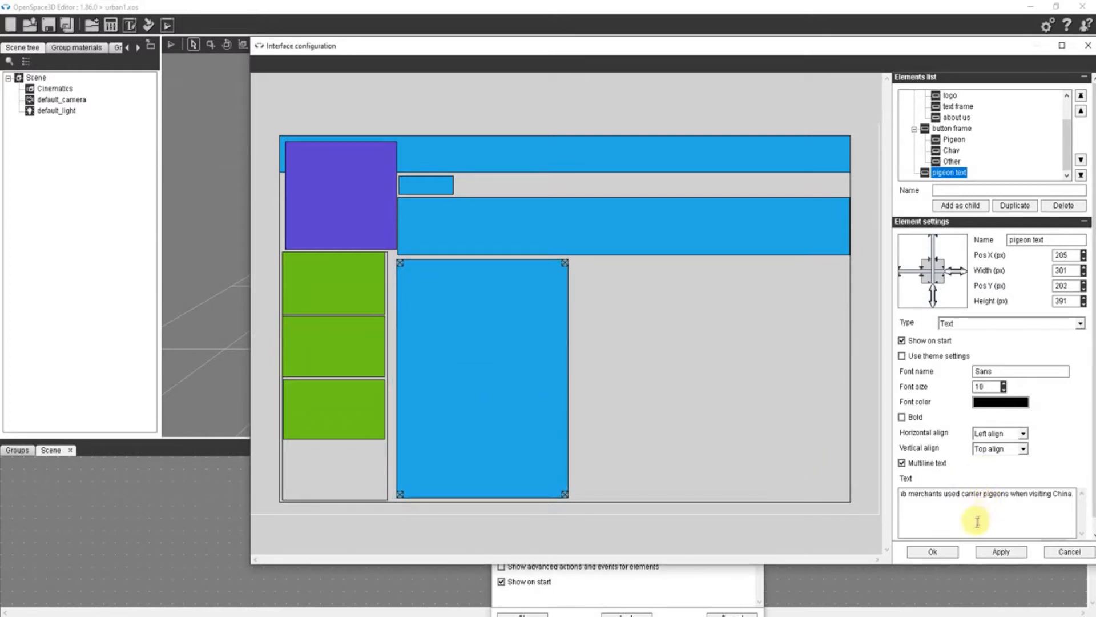
click(934, 552)
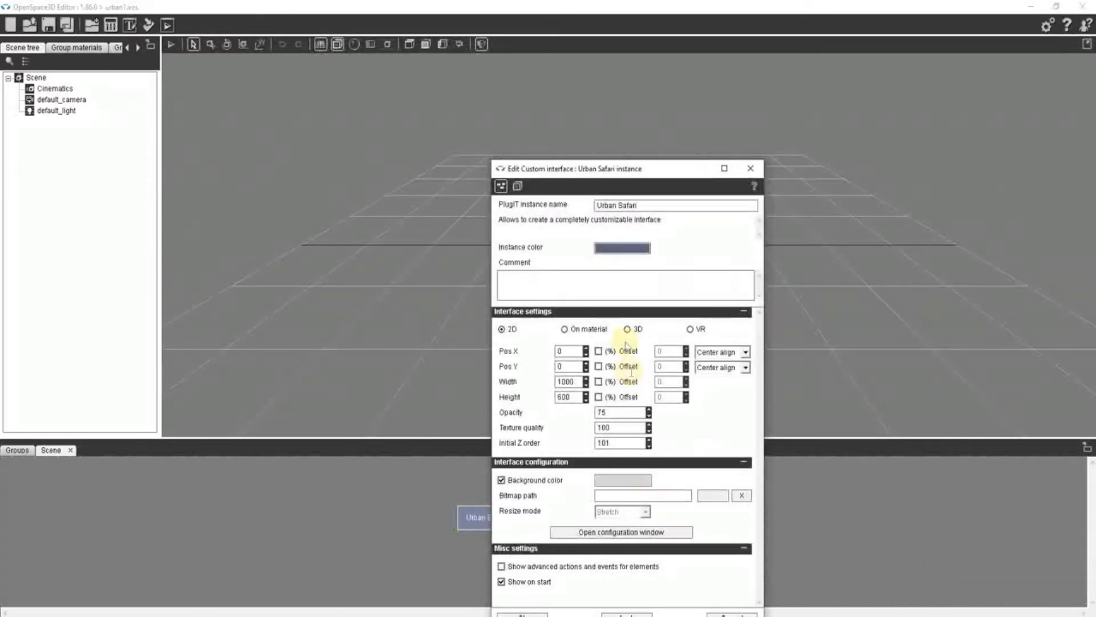
drag(549, 165, 552, 76)
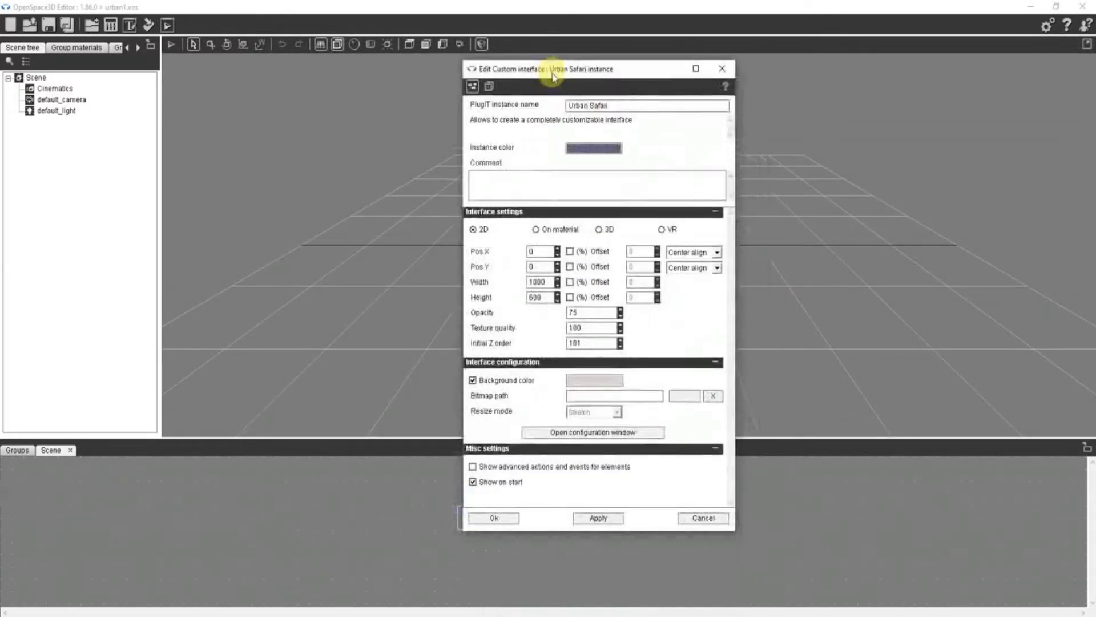
click(485, 518)
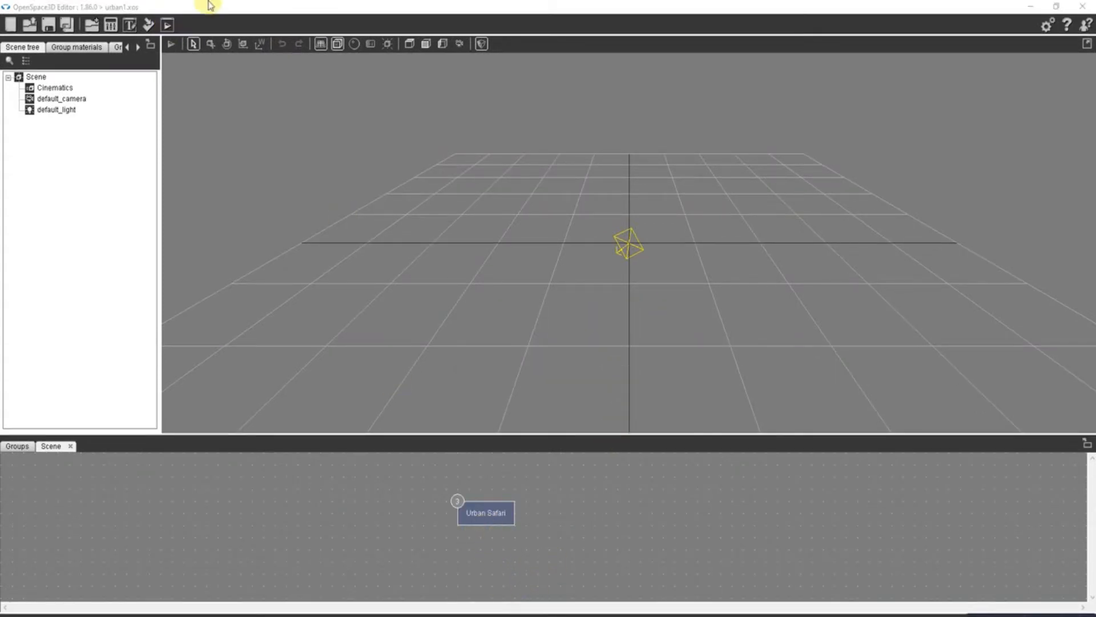
- Preview the interface in the player, test the Pigeon and chav buttons, and close the preview
click(170, 28)
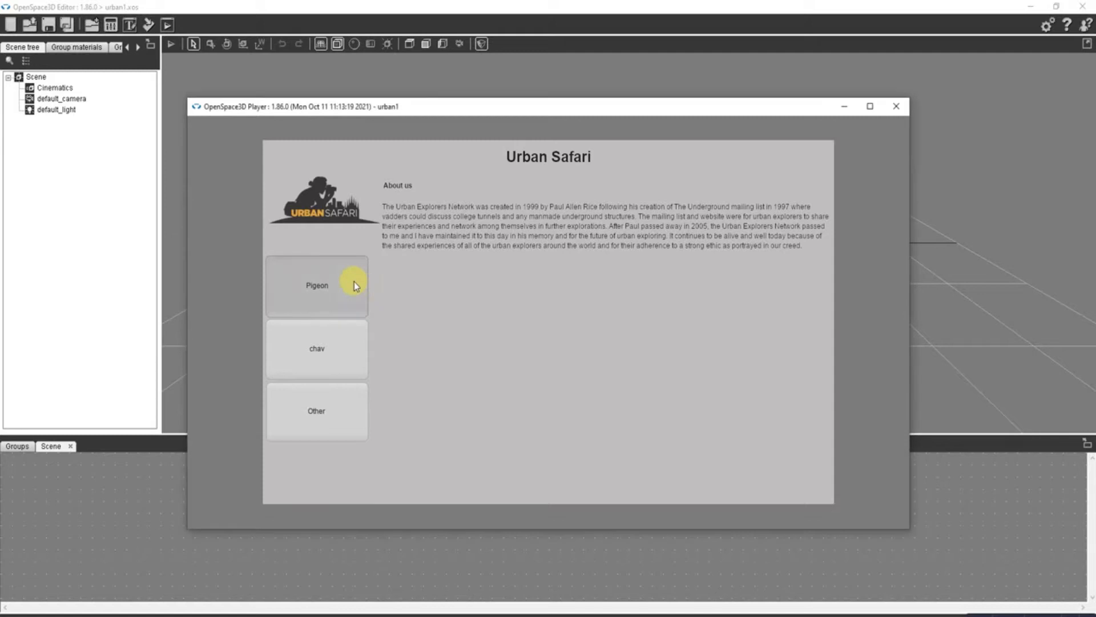
click(354, 284)
click(327, 355)
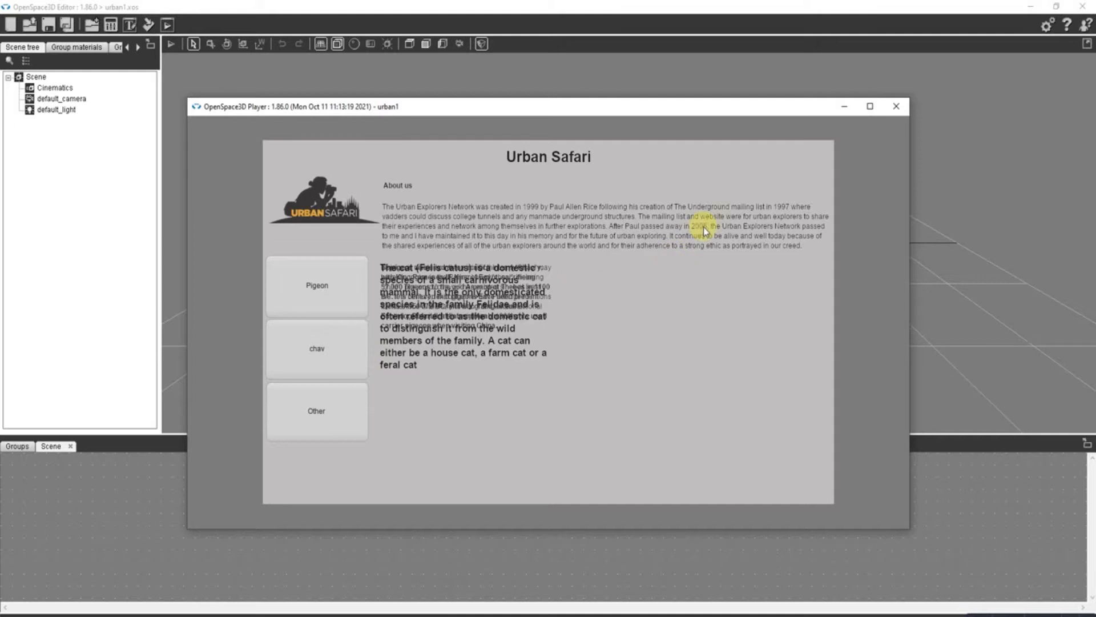
click(896, 109)
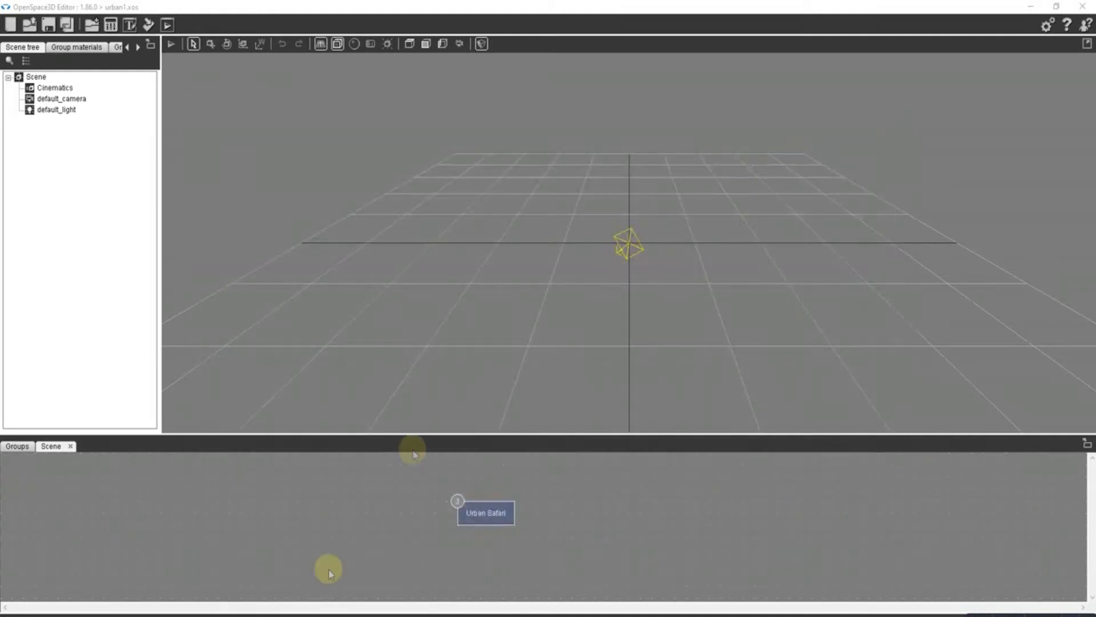
- Link Urban Safari's Chav clicked event to its own Hide other text action
right_click(478, 515)
mouse_move(491, 519)
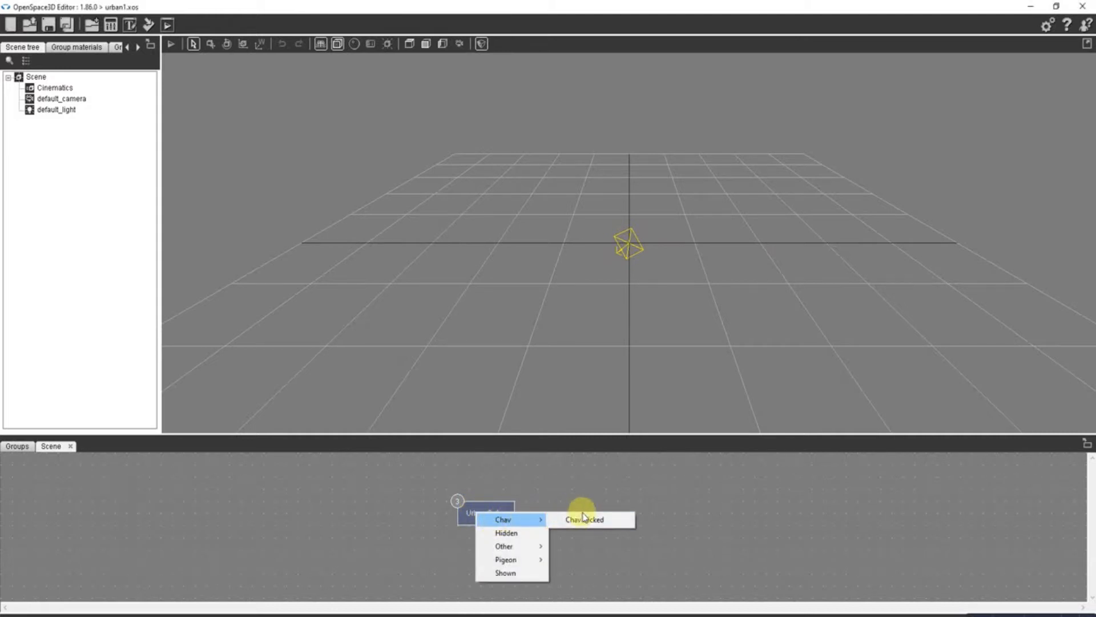
click(584, 518)
click(492, 510)
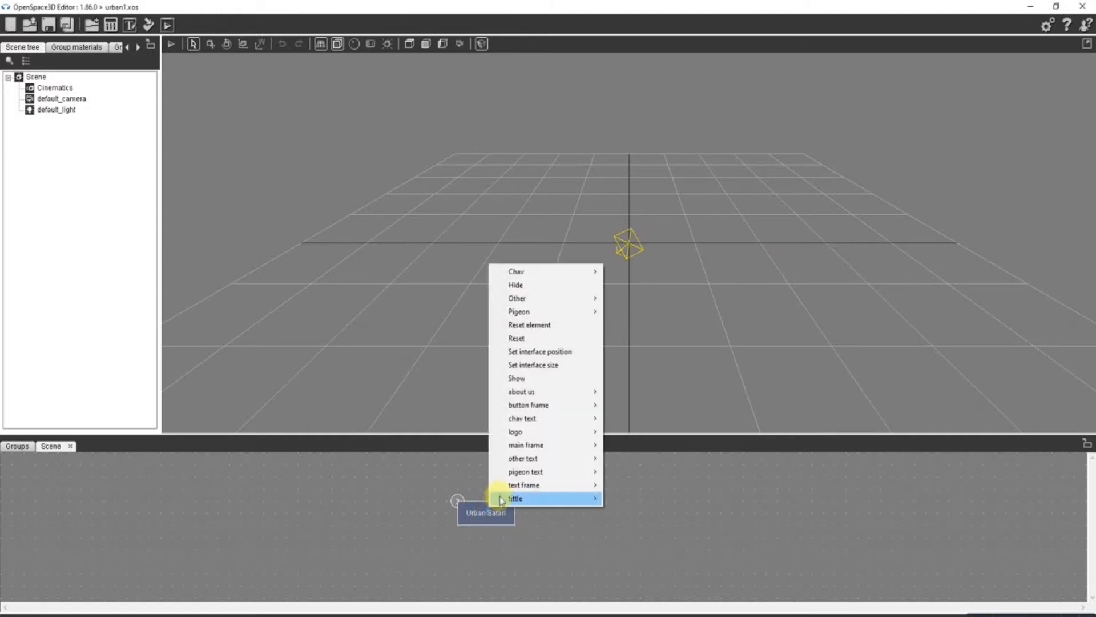
mouse_move(529, 473)
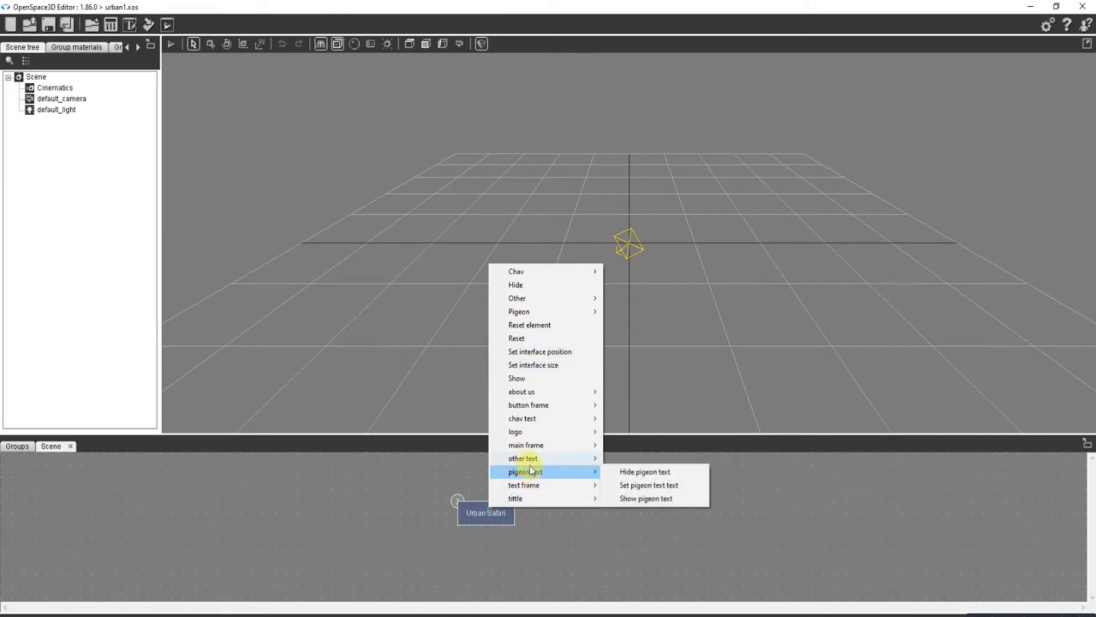
click(641, 459)
- Link Urban Safari's Chav clicked event to its own Hide pigeon text action
click(487, 512)
click(565, 520)
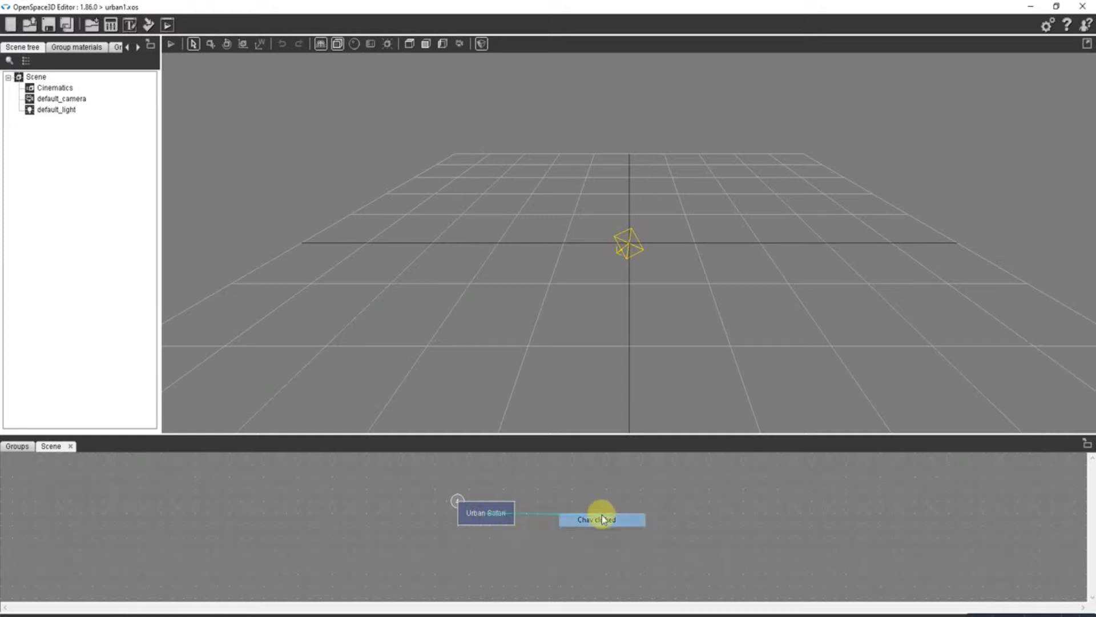
click(478, 510)
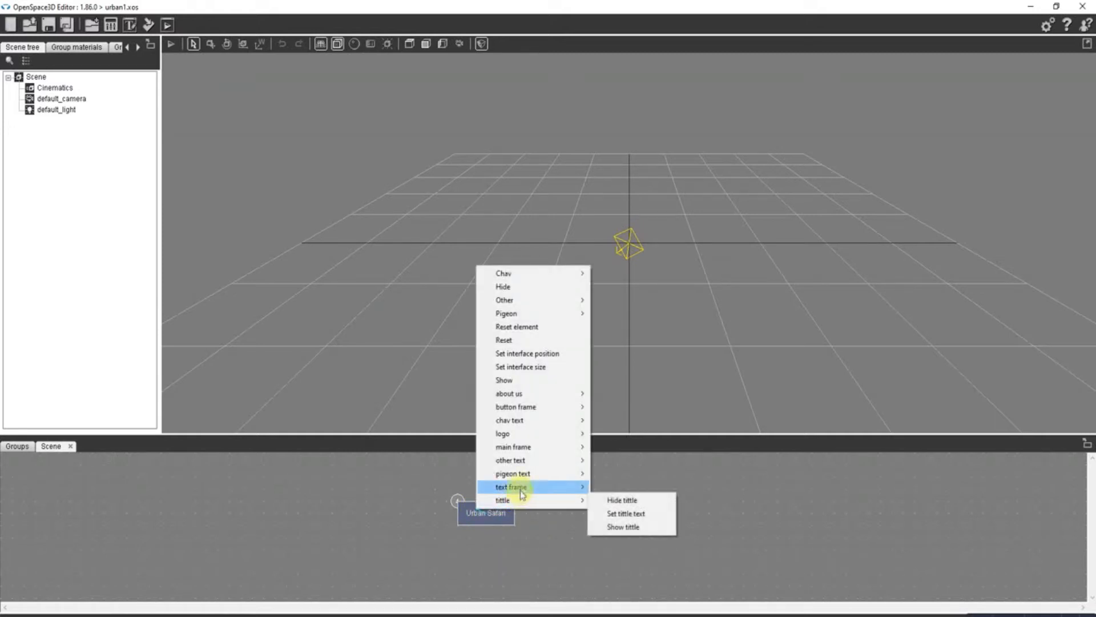
mouse_move(580, 473)
click(615, 473)
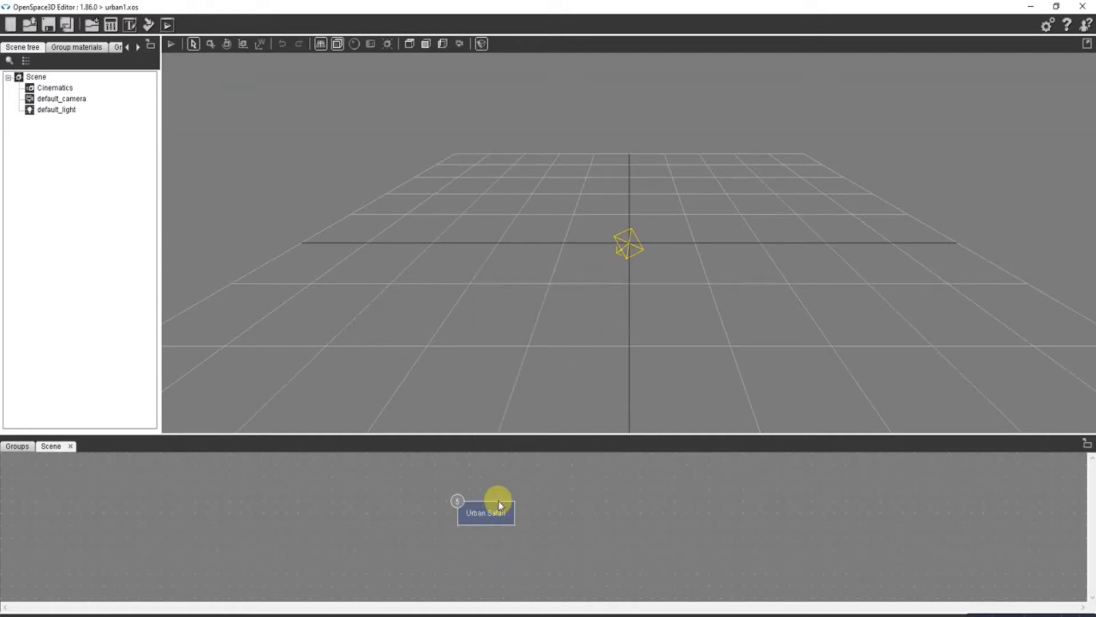
- Link Urban Safari's Other clicked event to its own Hide chav text action
click(487, 510)
mouse_move(519, 547)
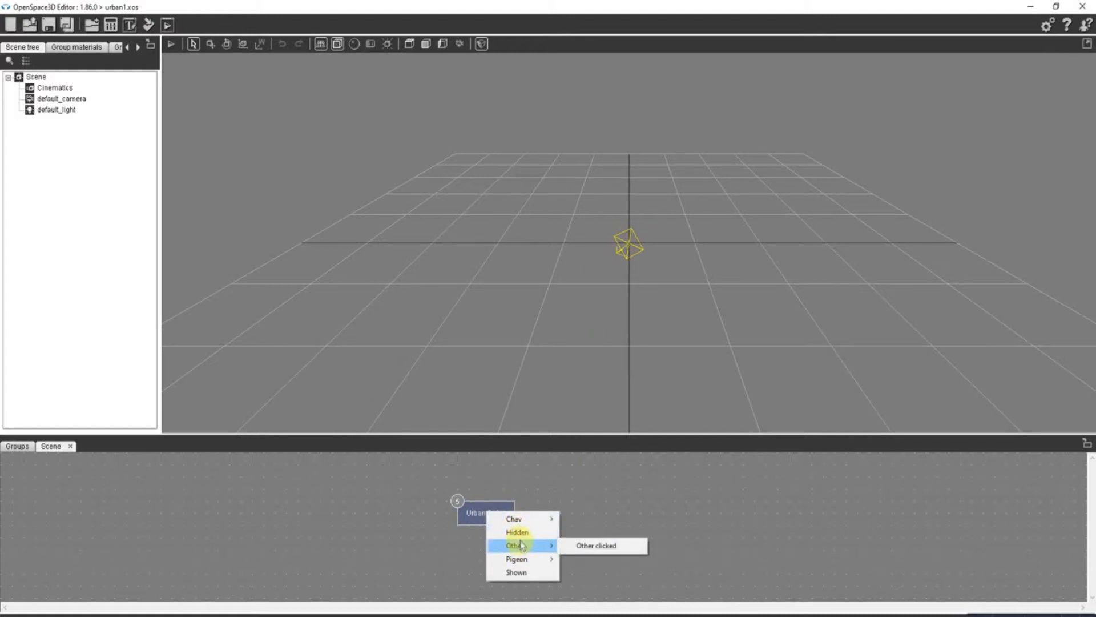
click(591, 545)
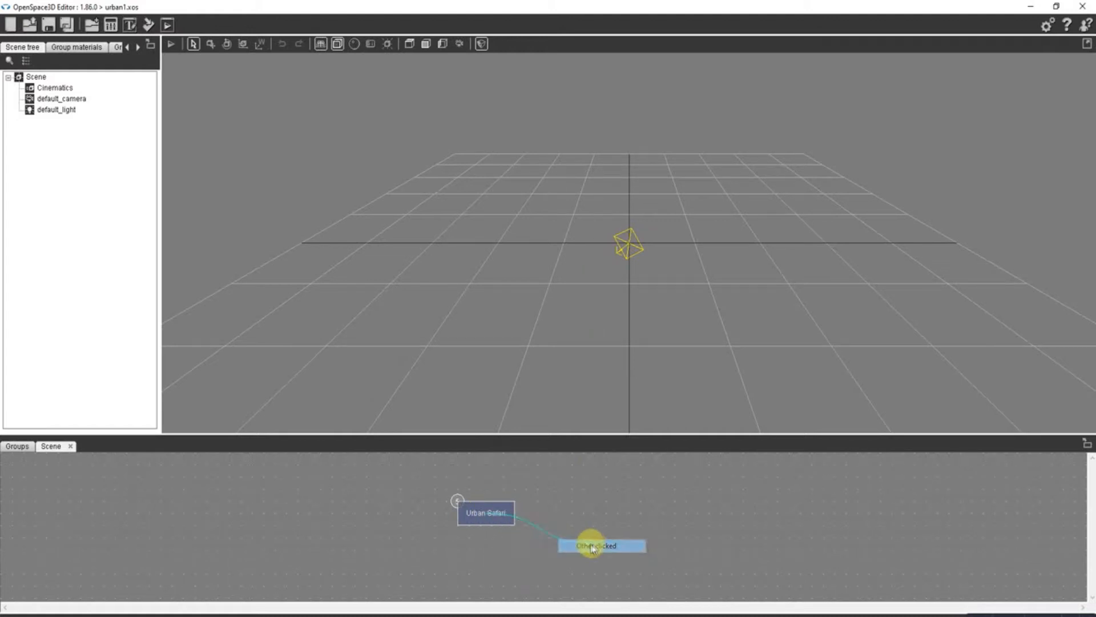
click(502, 515)
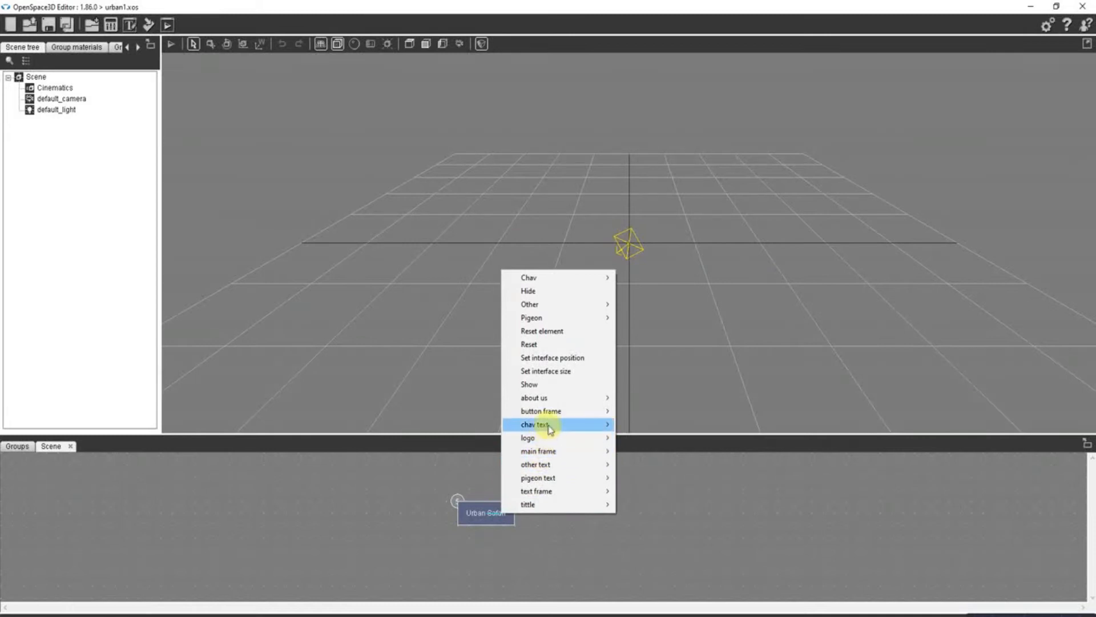
mouse_move(542, 424)
click(672, 427)
- Link Urban Safari's Other clicked event to its own Hide pigeon text action
click(491, 509)
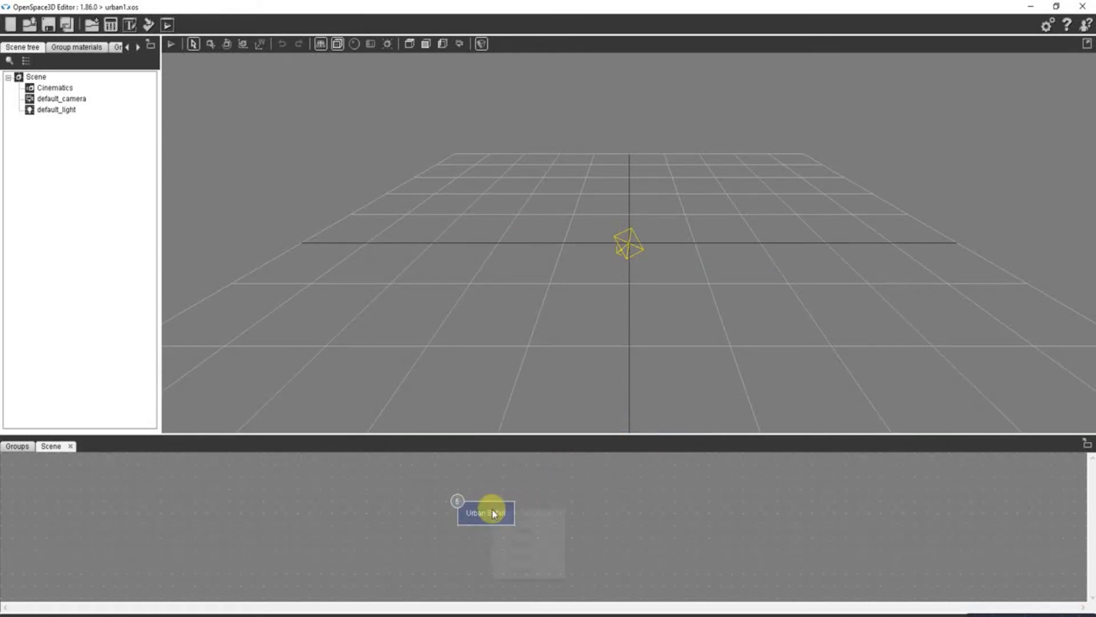
mouse_move(535, 544)
click(591, 542)
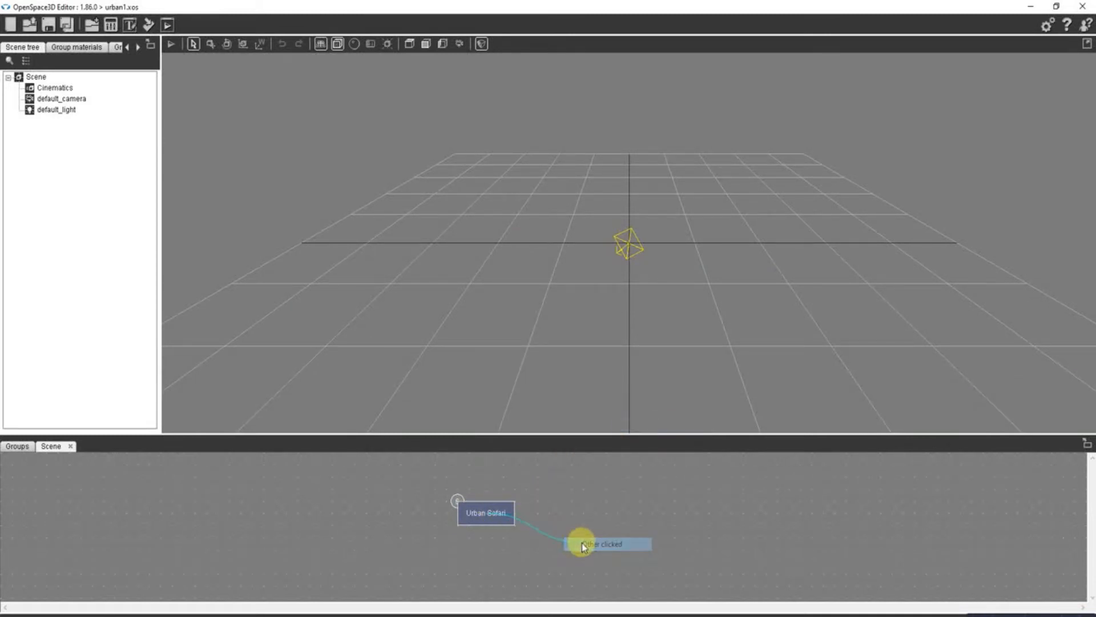
click(497, 513)
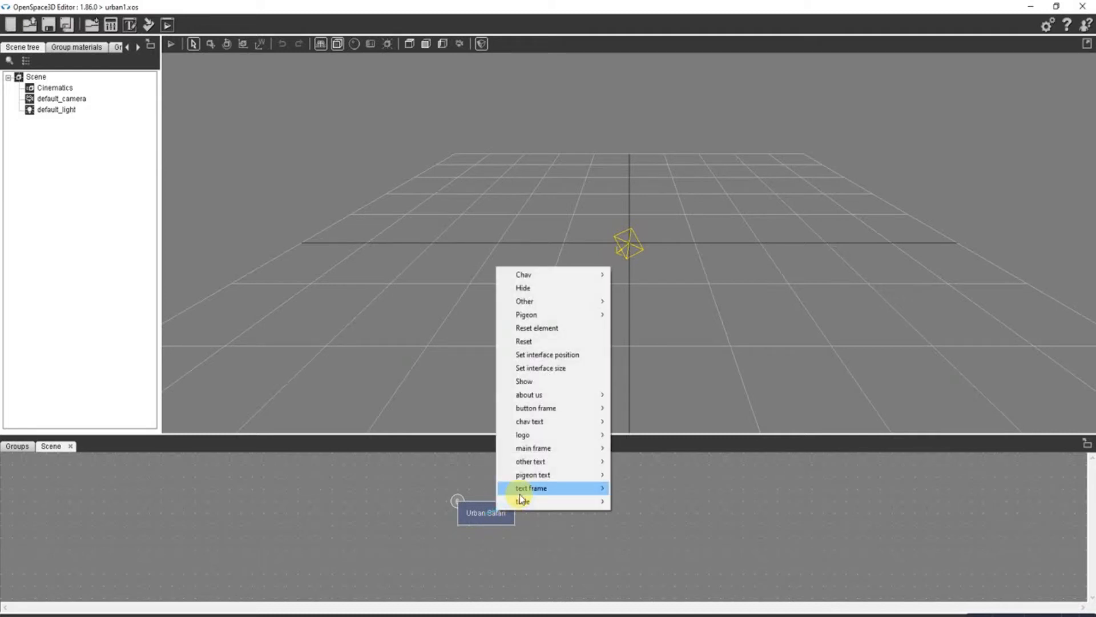
mouse_move(551, 478)
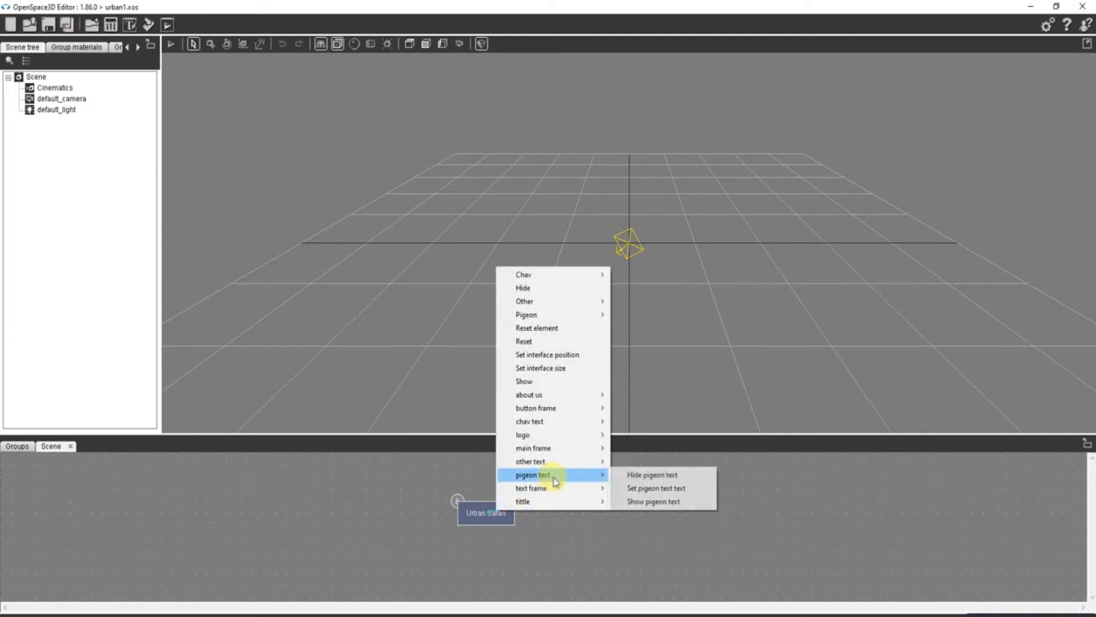
click(640, 474)
- Link Urban Safari's Pigeon clicked event to its own Hide pigeon text action
click(495, 516)
mouse_move(522, 561)
click(590, 562)
click(468, 517)
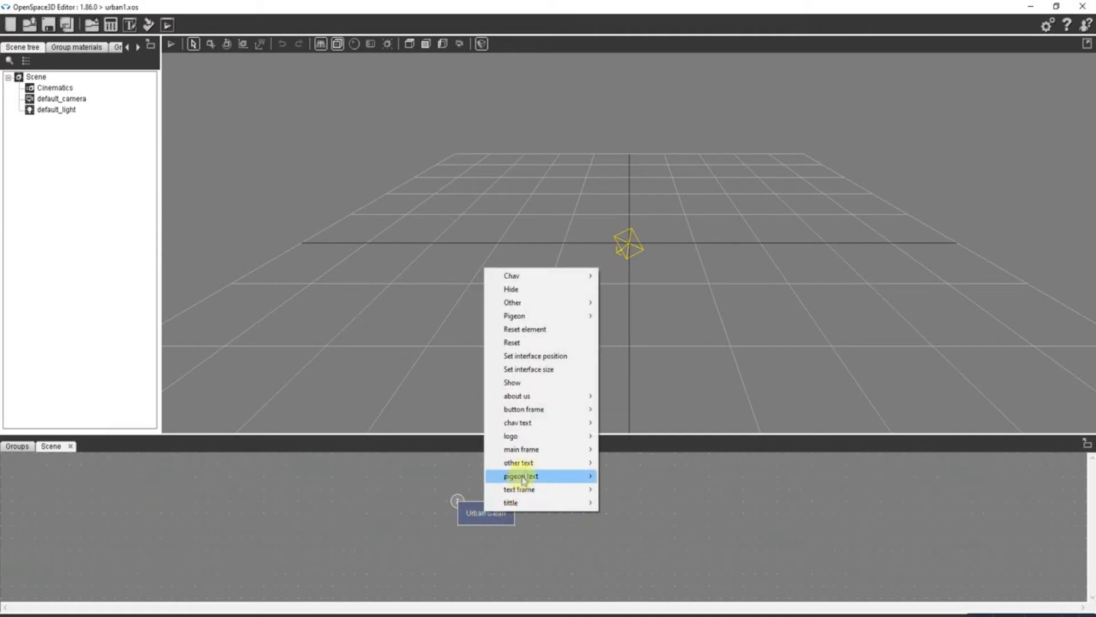
mouse_move(532, 491)
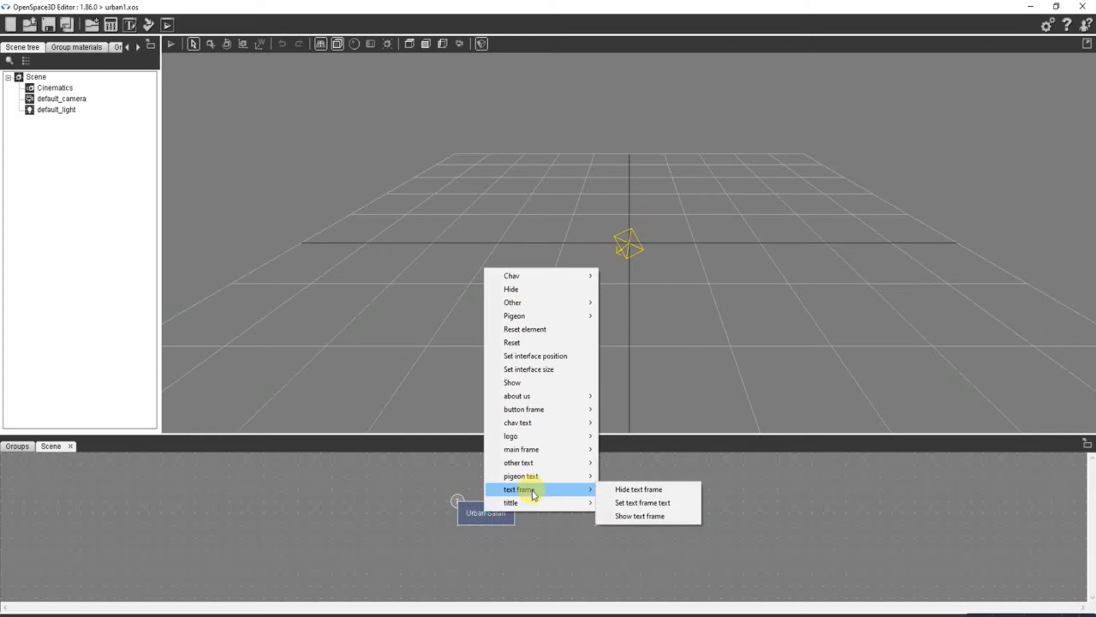
mouse_move(539, 467)
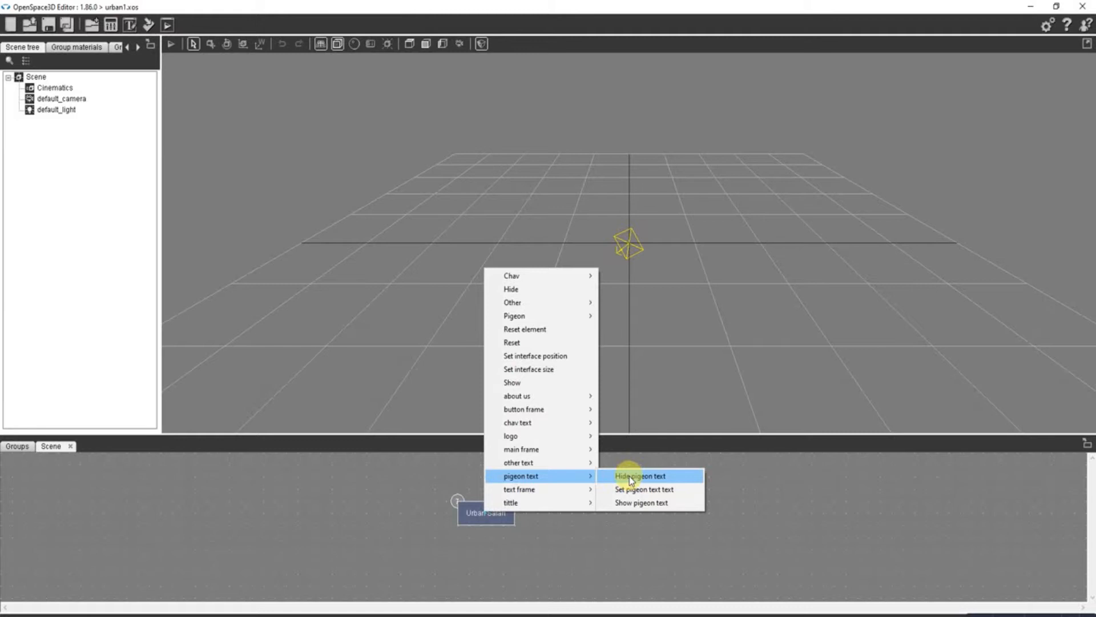
click(631, 476)
- Link Urban Safari's Pigeon clicked event to its own Hide chav text action
right_click(487, 508)
mouse_move(516, 559)
click(576, 555)
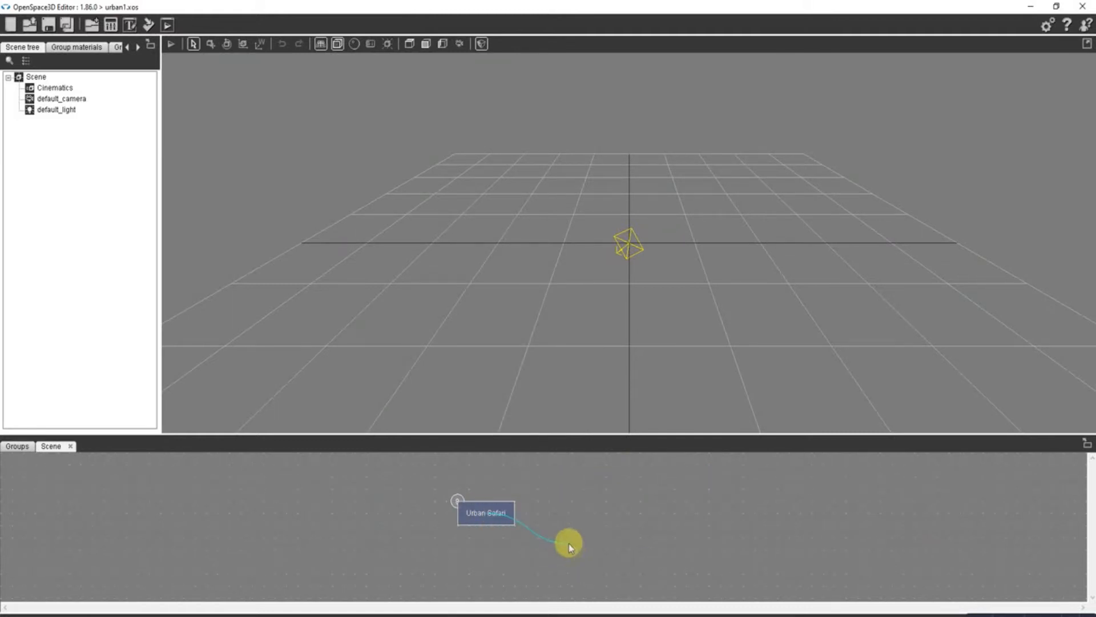
right_click(489, 520)
mouse_move(530, 494)
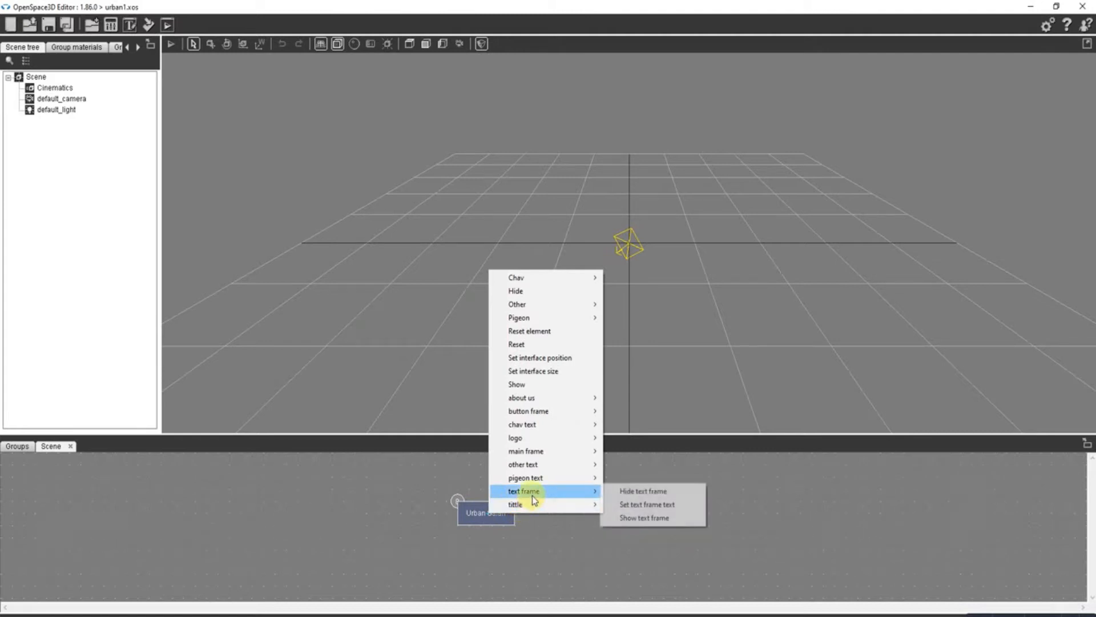
mouse_move(602, 424)
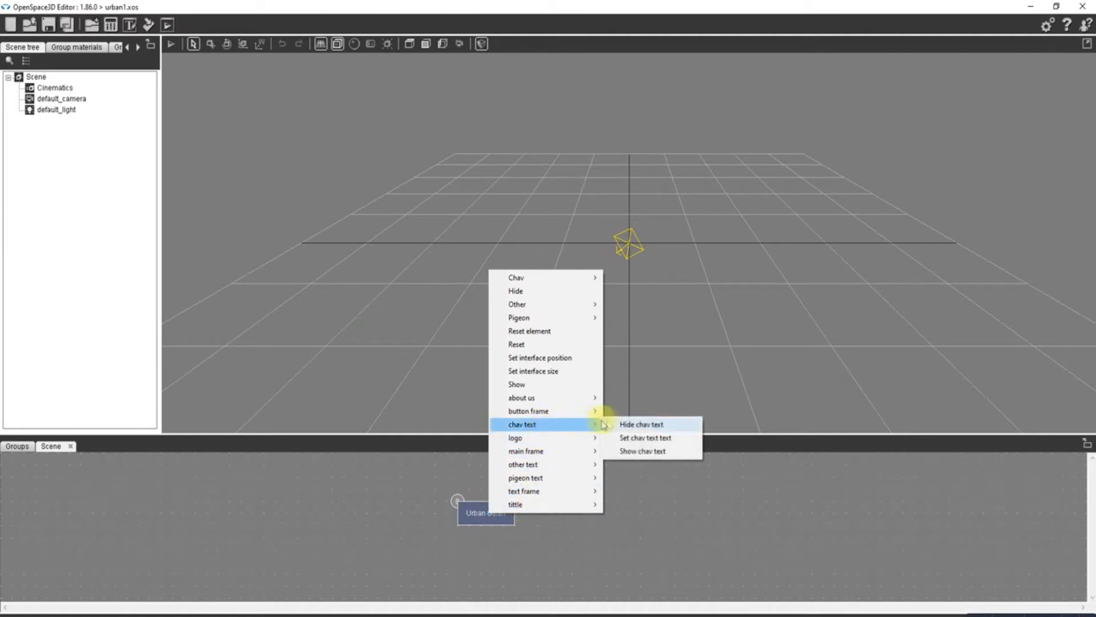
click(636, 424)
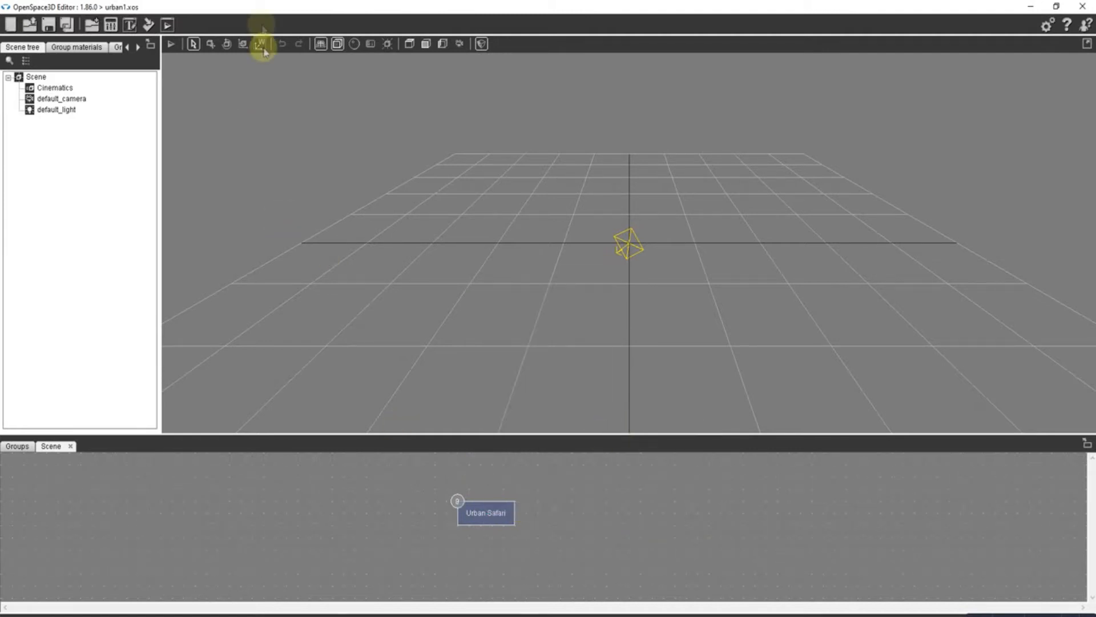
- Run the urban1 project in the player, test the Chav, Other and Pigeon buttons, and close the preview
click(167, 26)
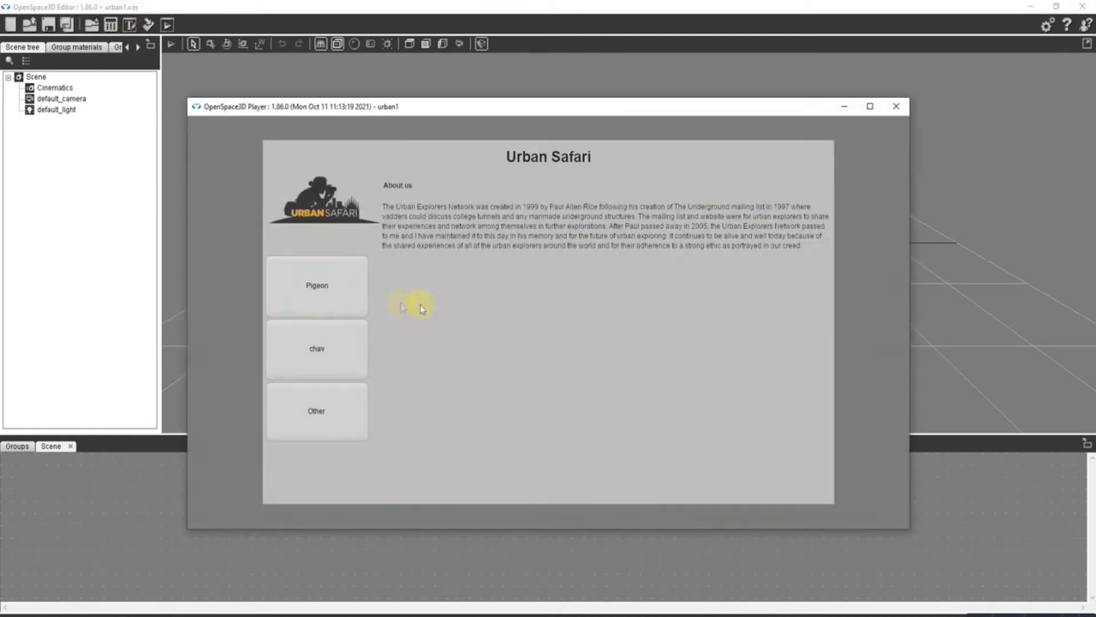
click(330, 348)
click(332, 416)
click(319, 349)
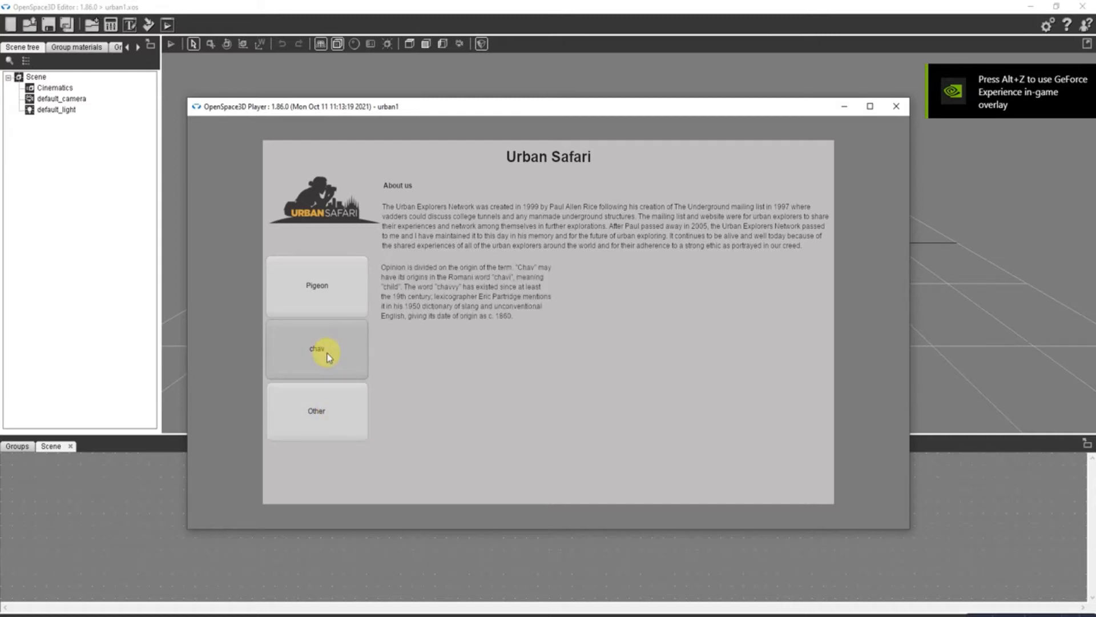
click(321, 287)
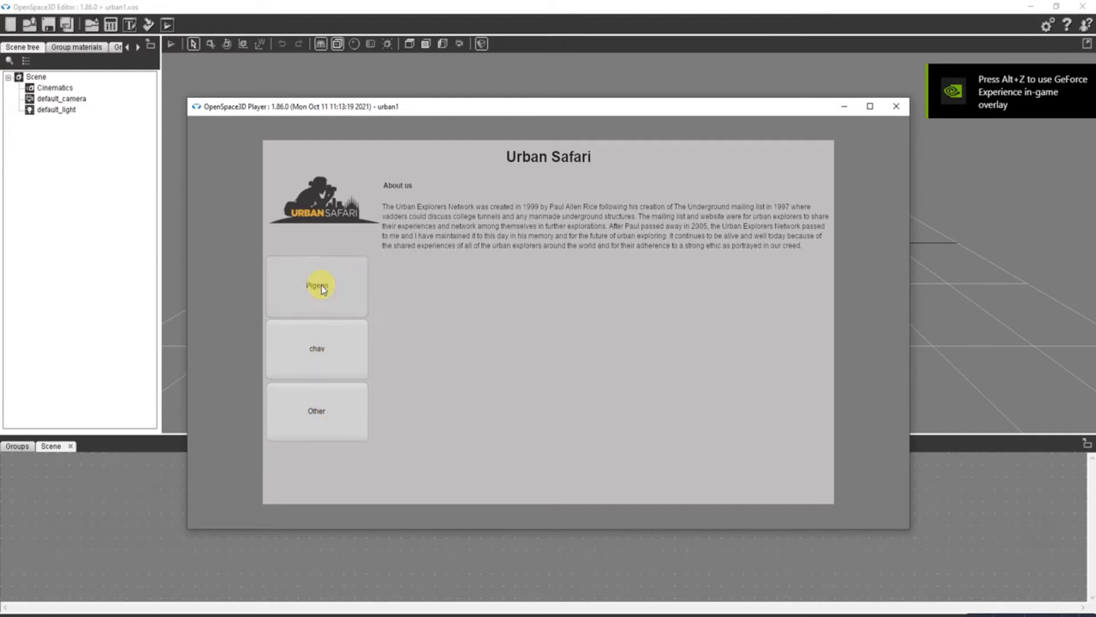
click(904, 106)
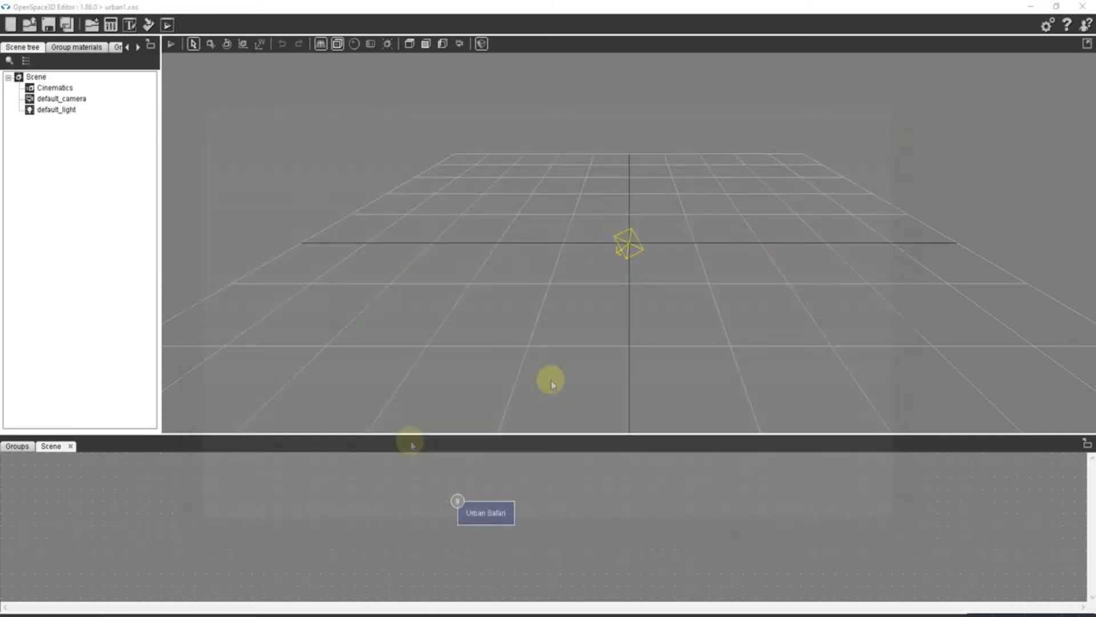
- Delete the Pigeon clicked to Hide pigeon text link from Urban Safari's links and review the remaining ones
right_click(489, 516)
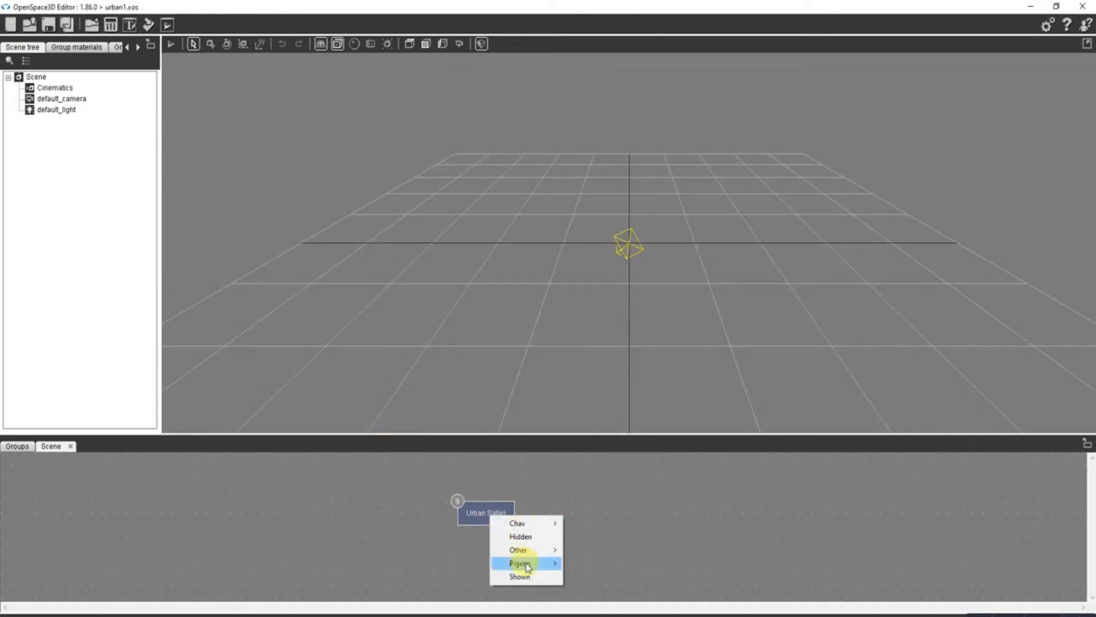
click(458, 501)
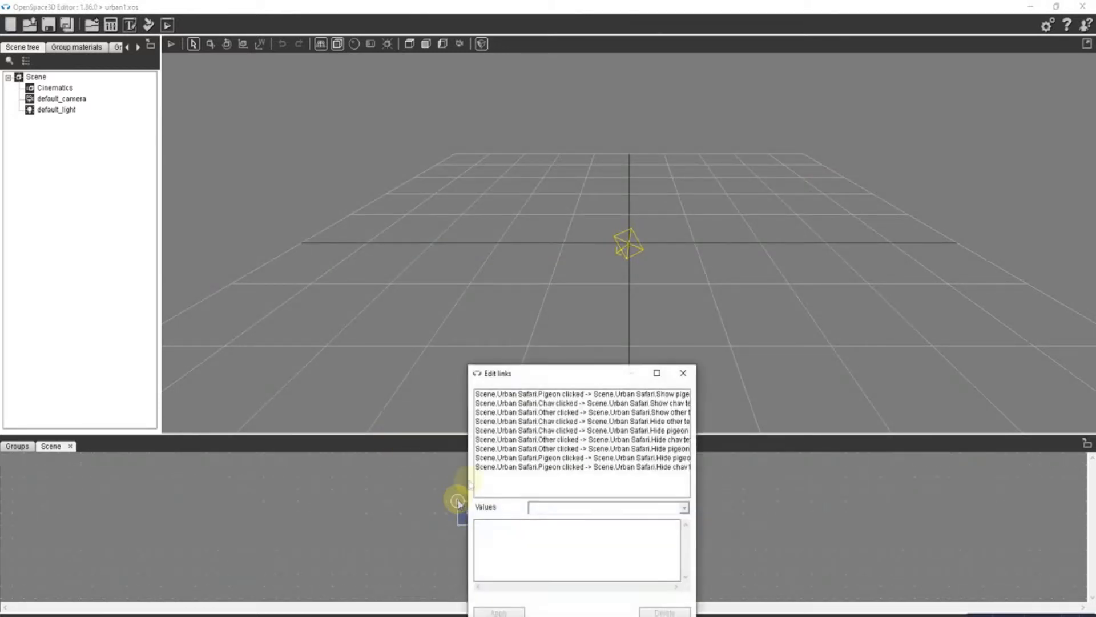
drag(700, 389, 932, 377)
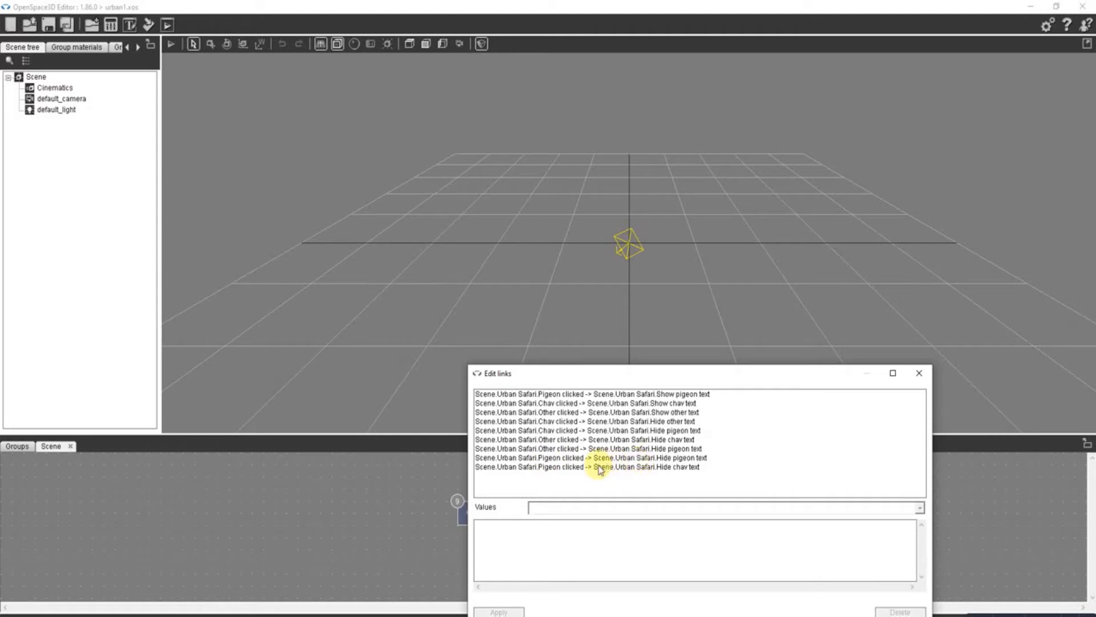
click(649, 459)
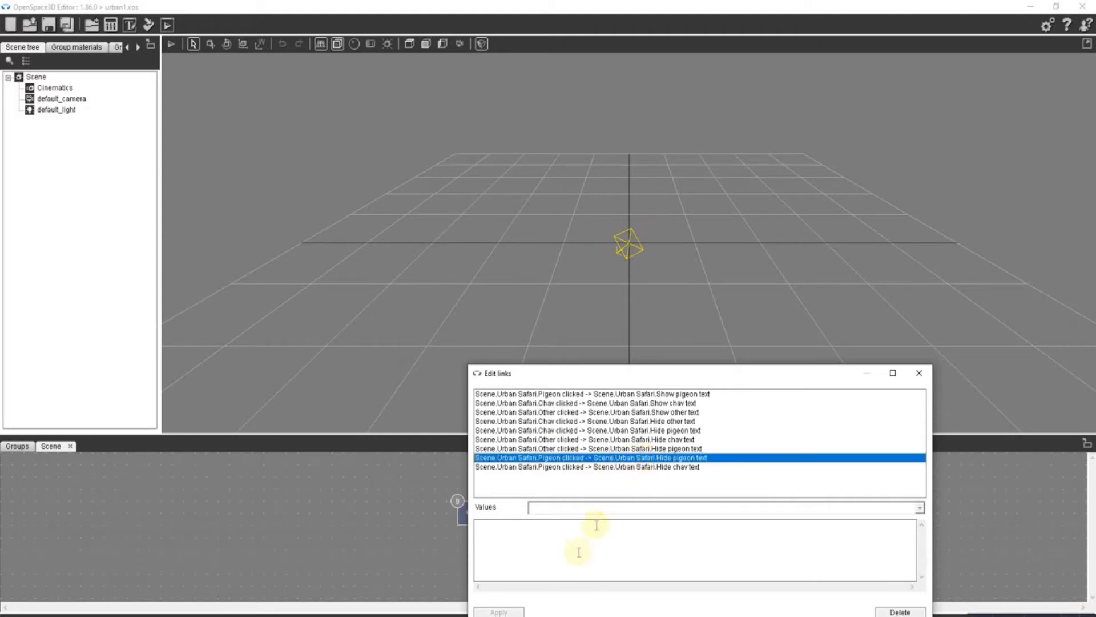
click(901, 611)
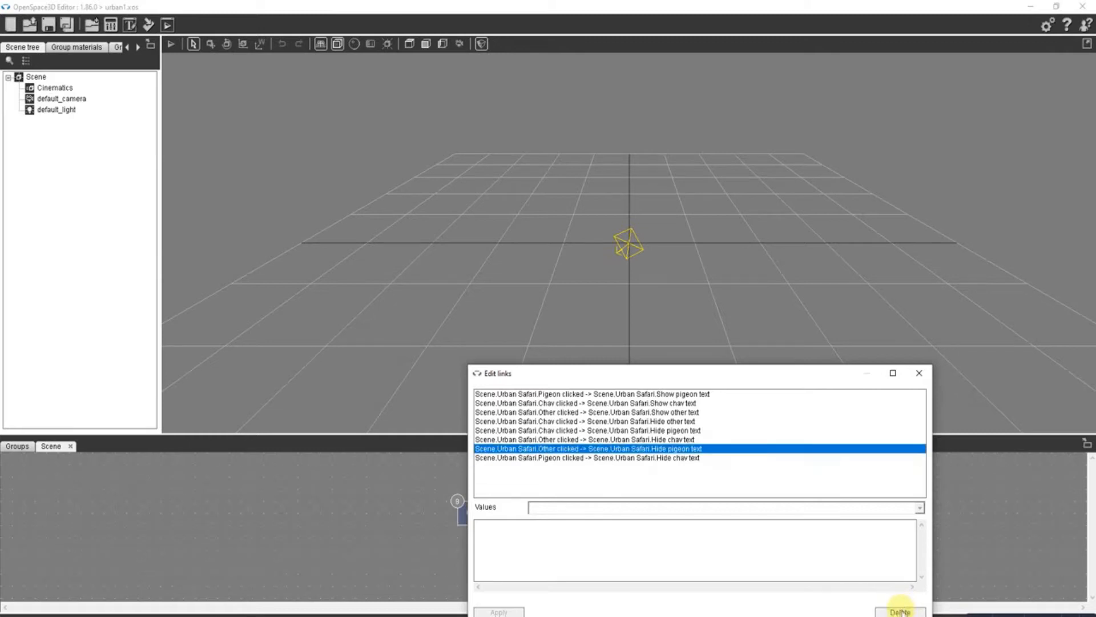
click(572, 413)
click(572, 403)
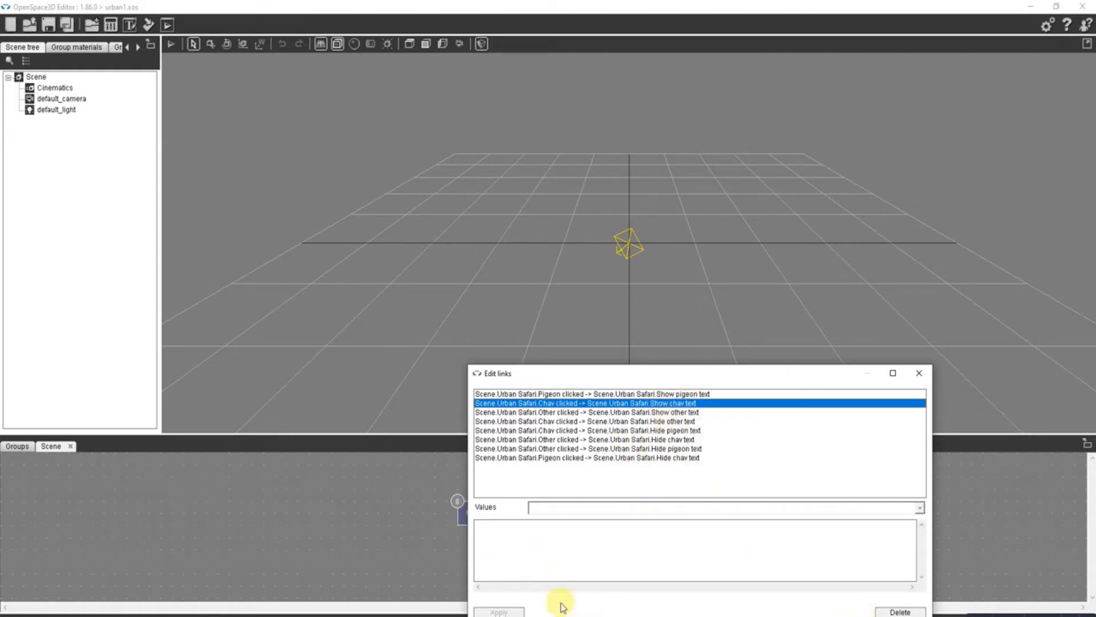
drag(746, 372, 694, 242)
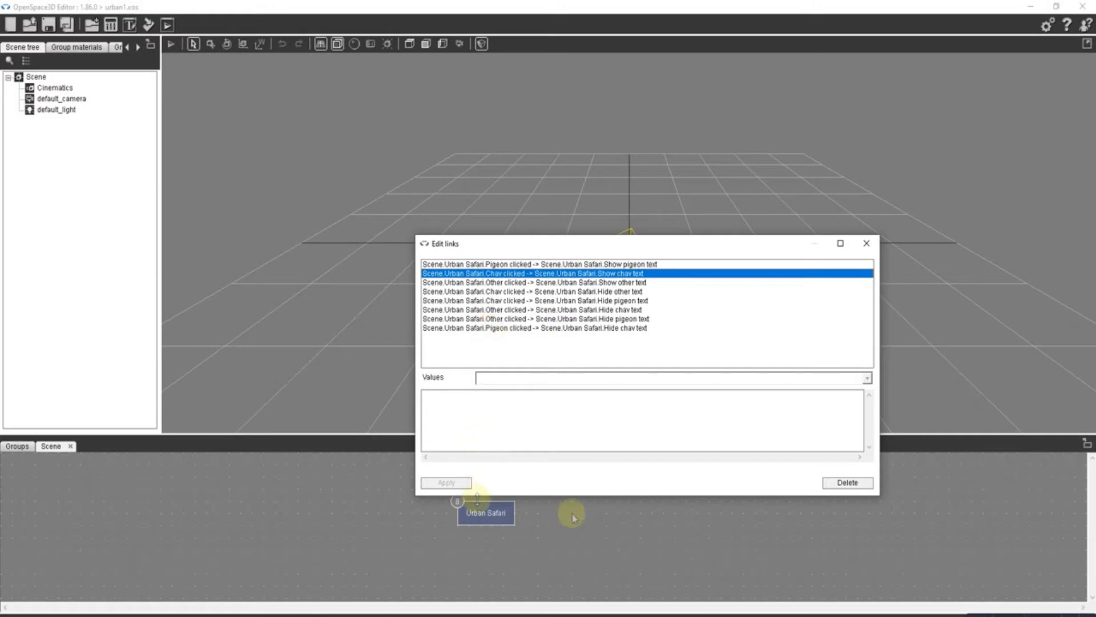
click(866, 244)
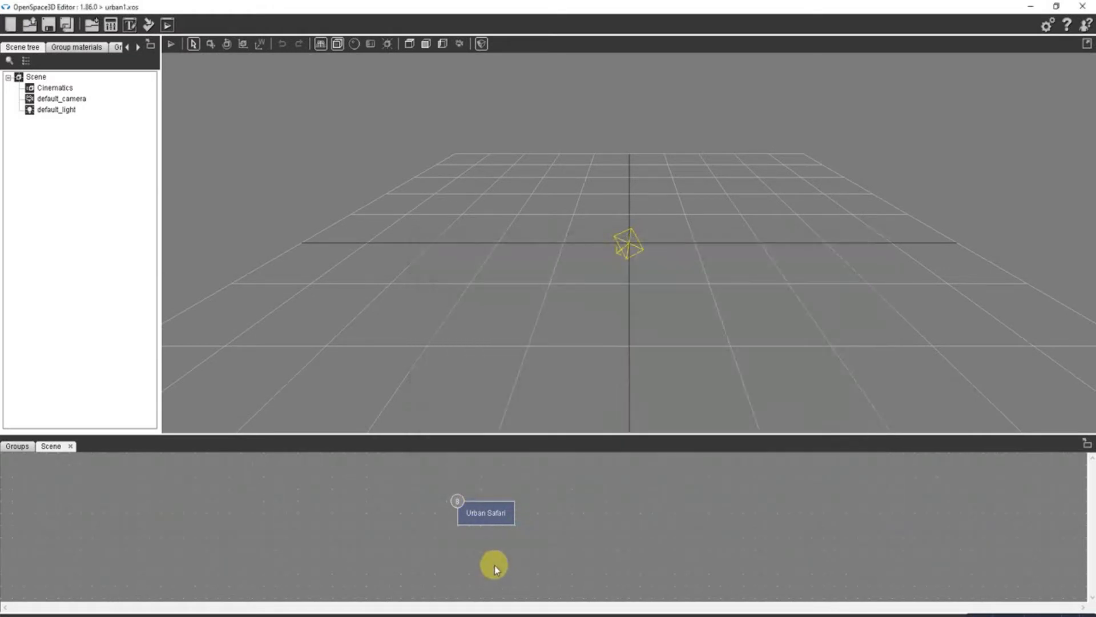
- Link Urban Safari's Pigeon clicked event to its own Hide other text action
right_click(485, 518)
mouse_move(521, 566)
click(594, 566)
right_click(483, 512)
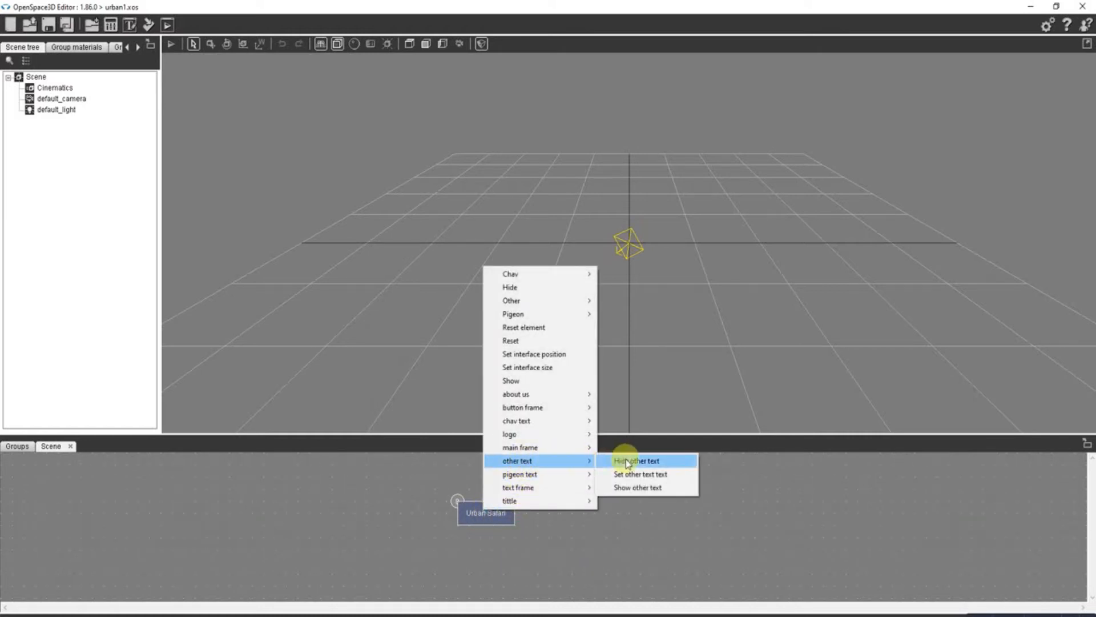
click(626, 460)
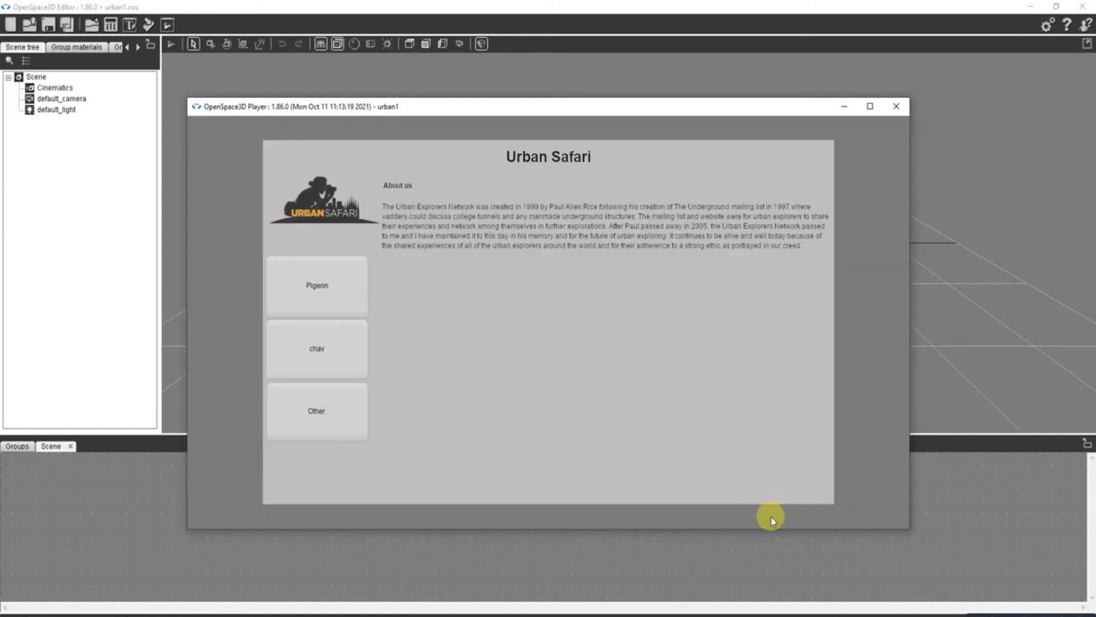
- Test switching between the Pigeon, Chav and Other texts in the running urban1 preview
click(300, 282)
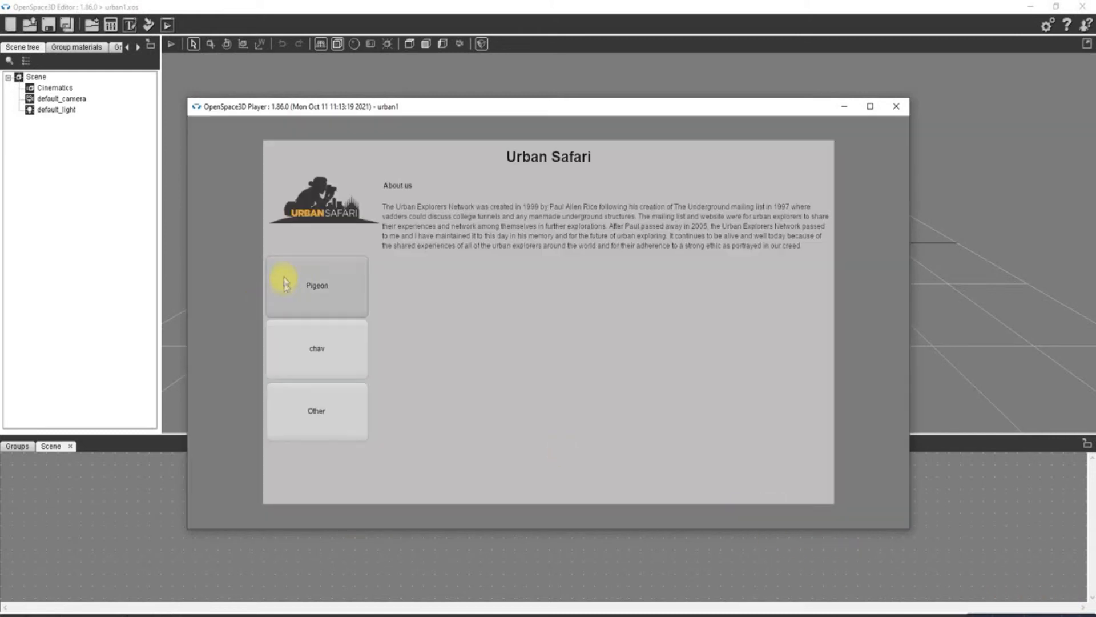
click(309, 352)
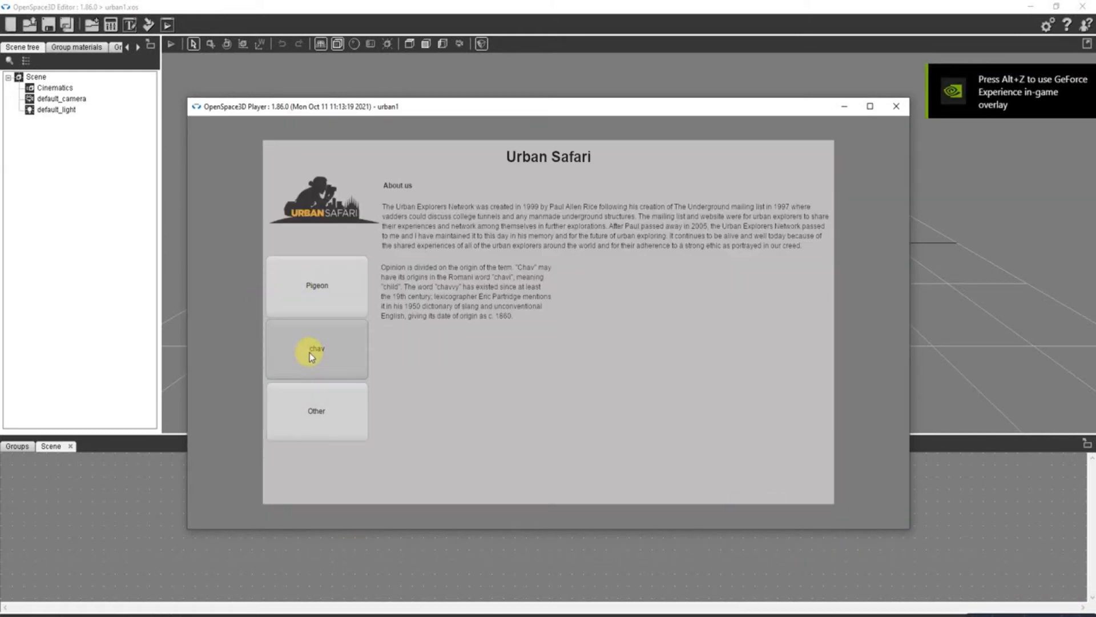
click(318, 426)
click(315, 286)
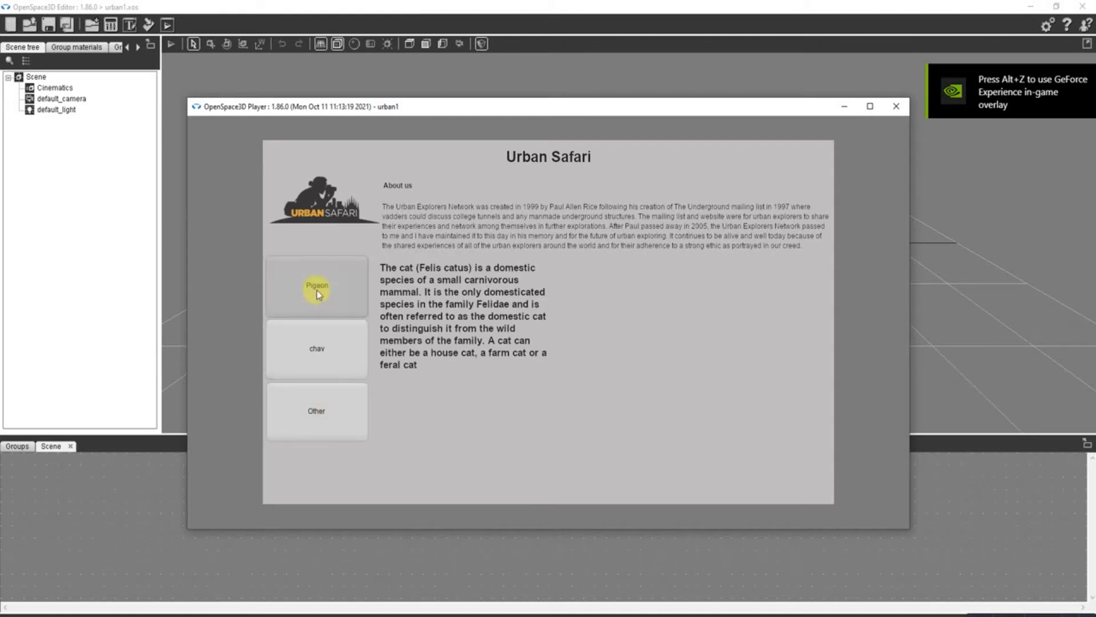
click(317, 366)
click(334, 429)
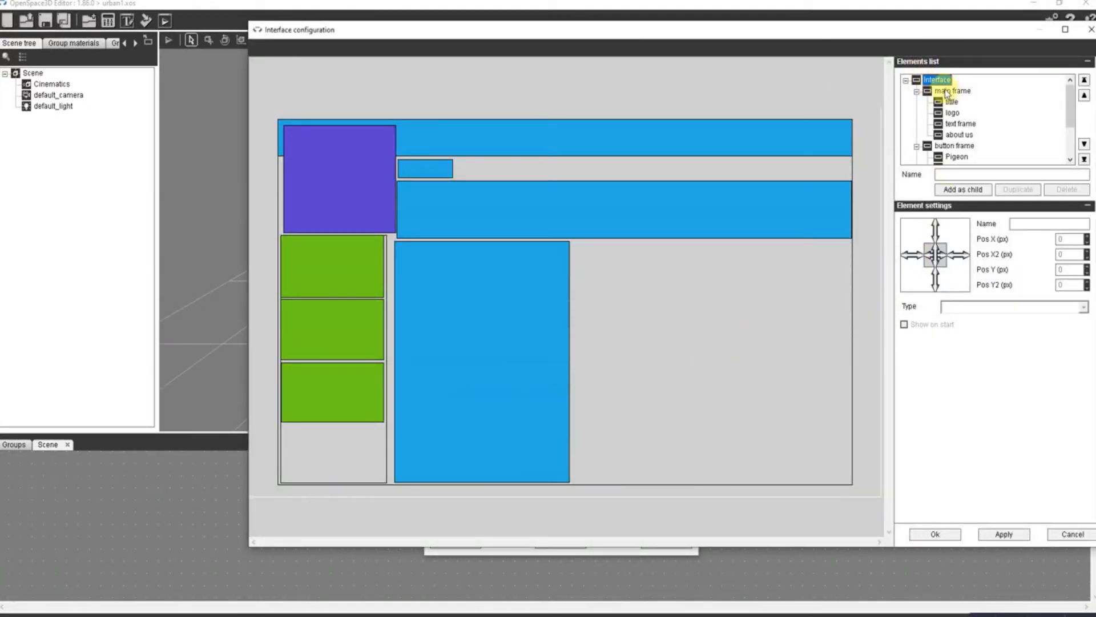
- Examine the Urban Safari interface's element hierarchy, including the main frame, logo, button frame and pigeon text
click(945, 91)
click(931, 81)
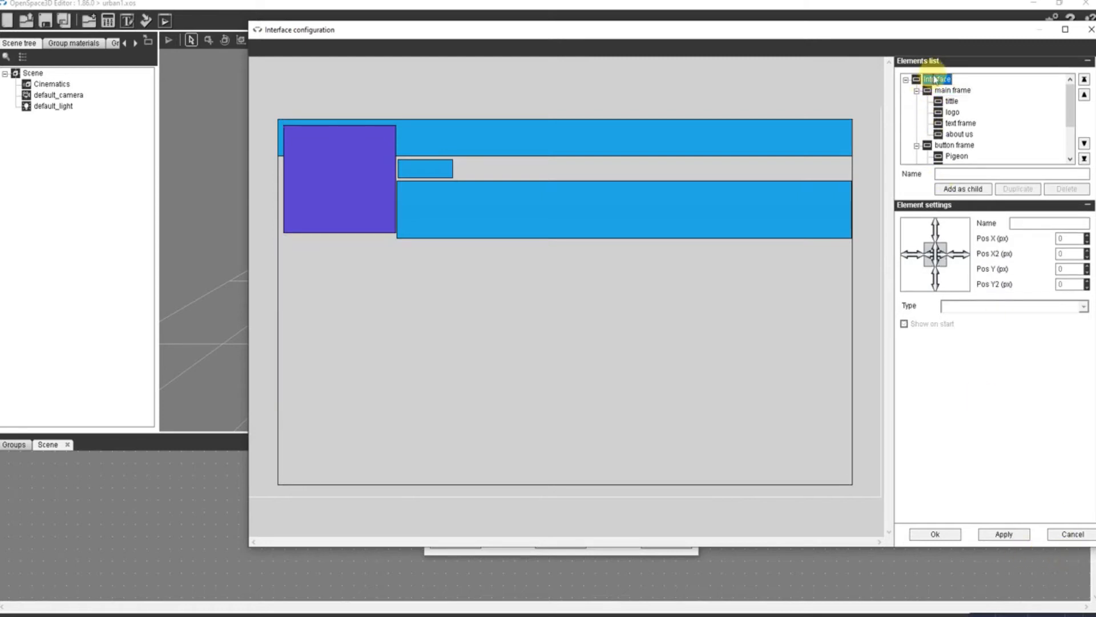
click(941, 112)
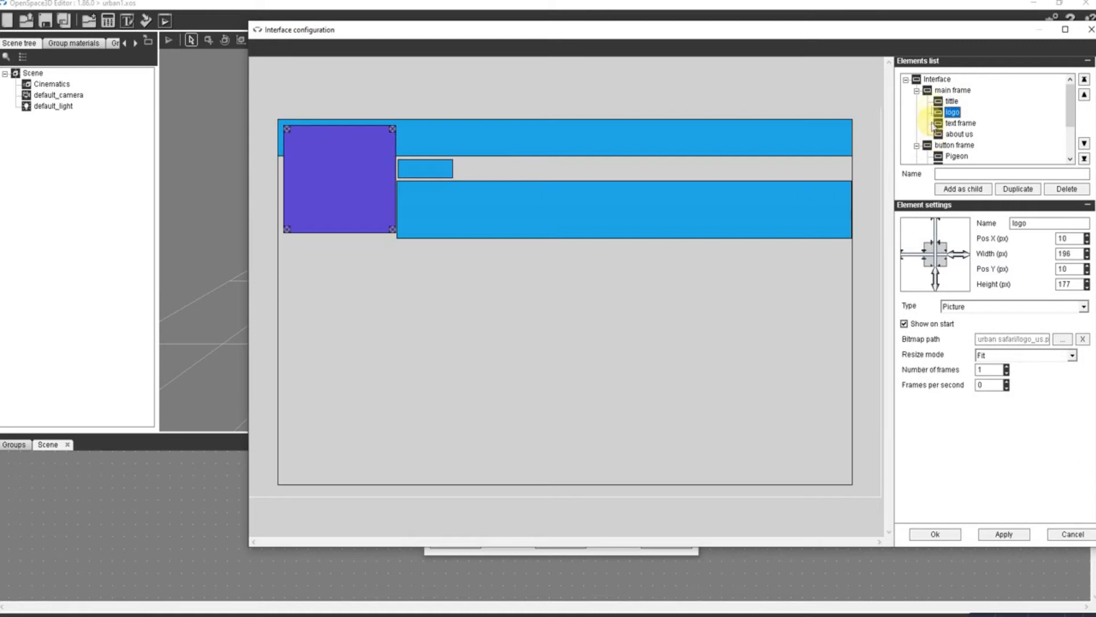
click(947, 146)
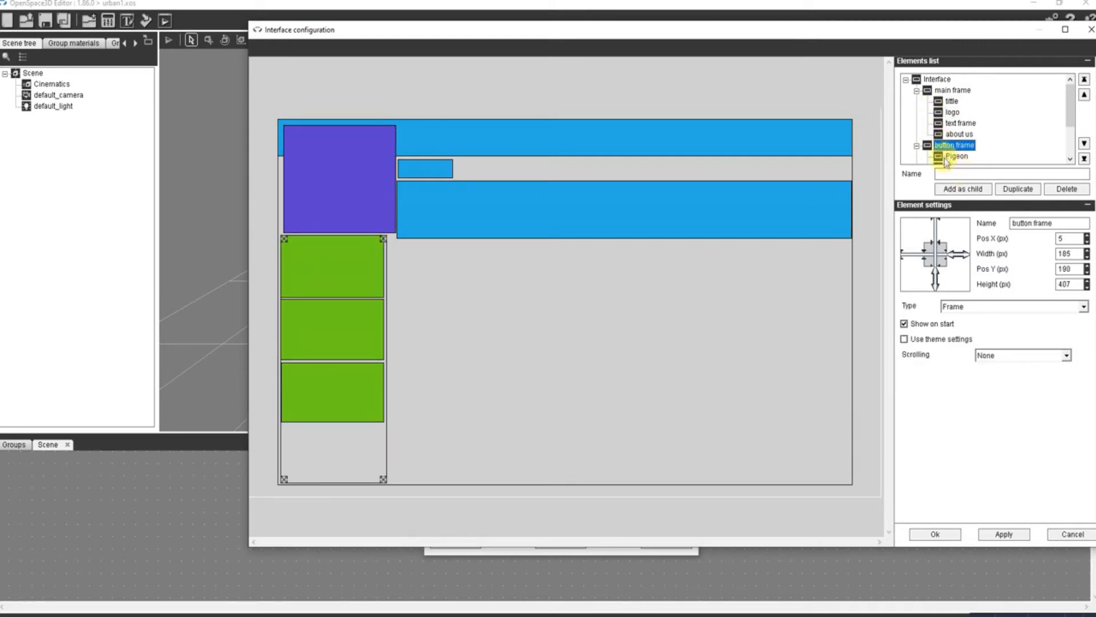
click(937, 78)
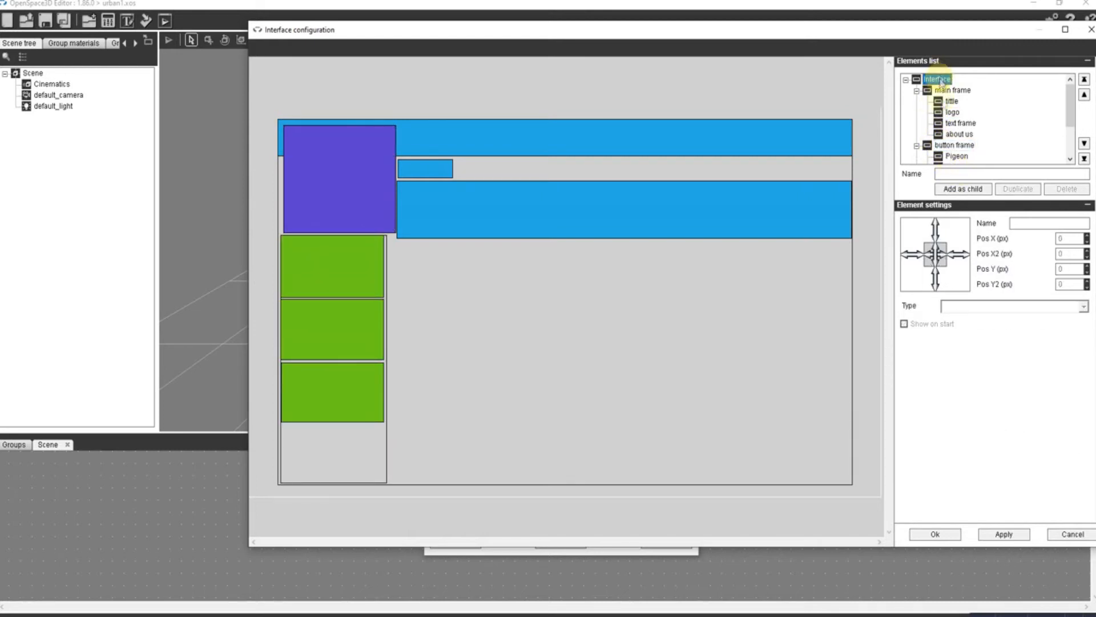
scroll(962, 146, down, 2)
click(950, 137)
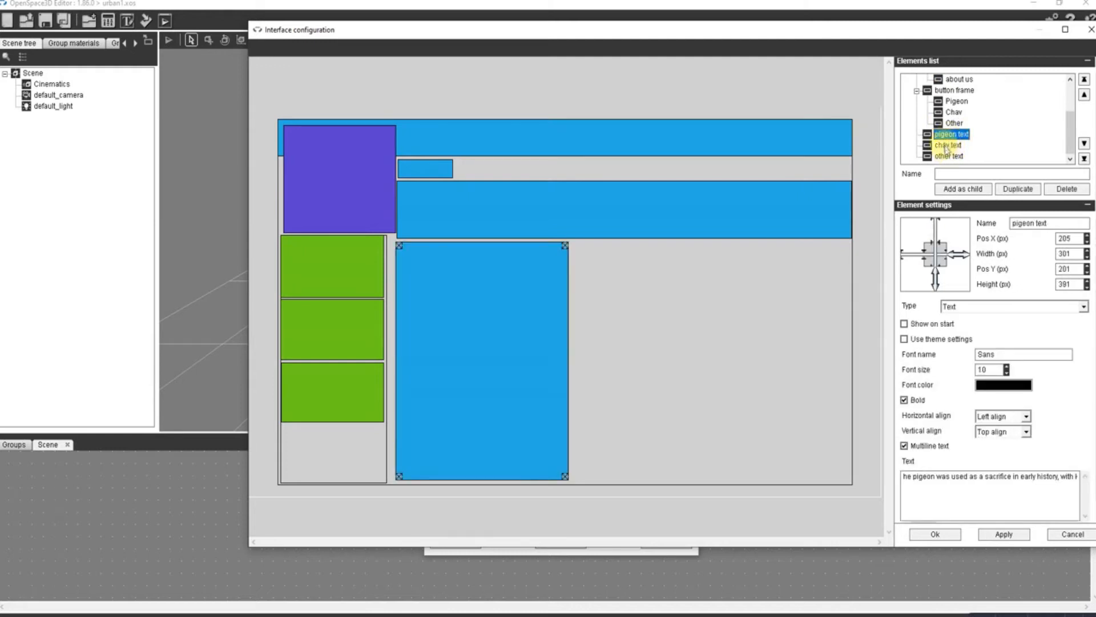
scroll(940, 94, up, 2)
click(937, 80)
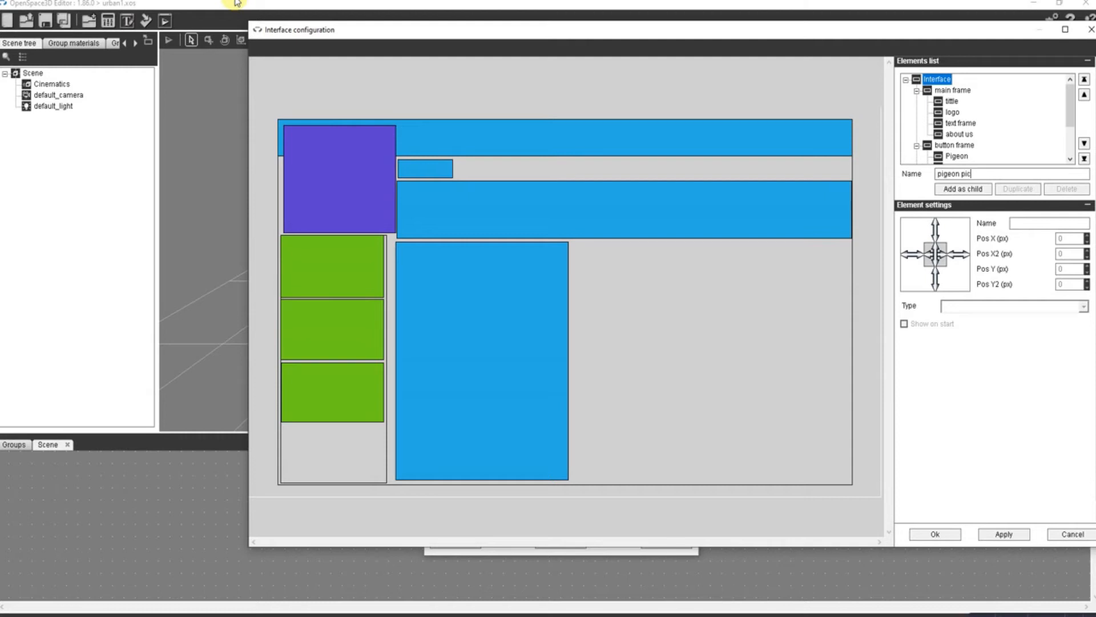
- Add the pigeon pic element under the interface root and size it to about 478 × 391 px beside the text area
click(959, 191)
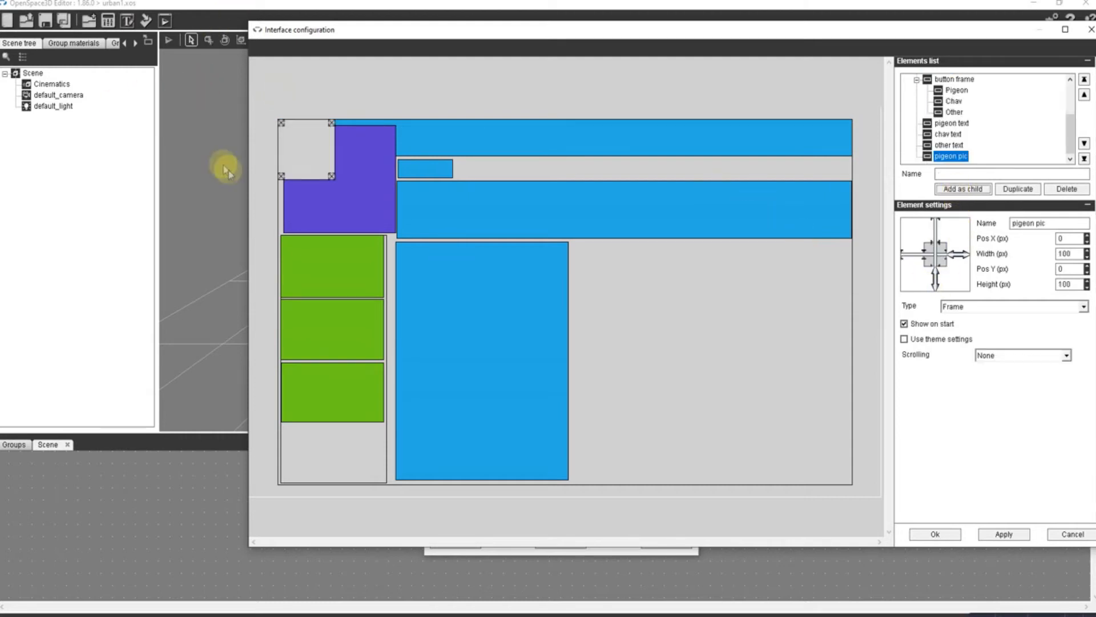
drag(310, 129, 601, 263)
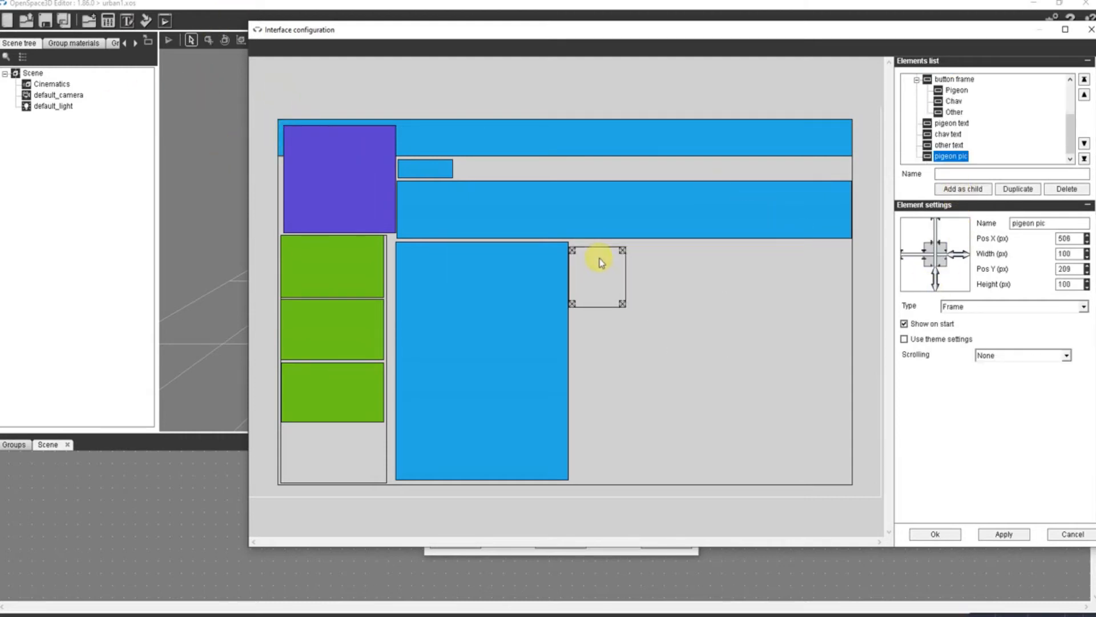
drag(629, 299, 846, 481)
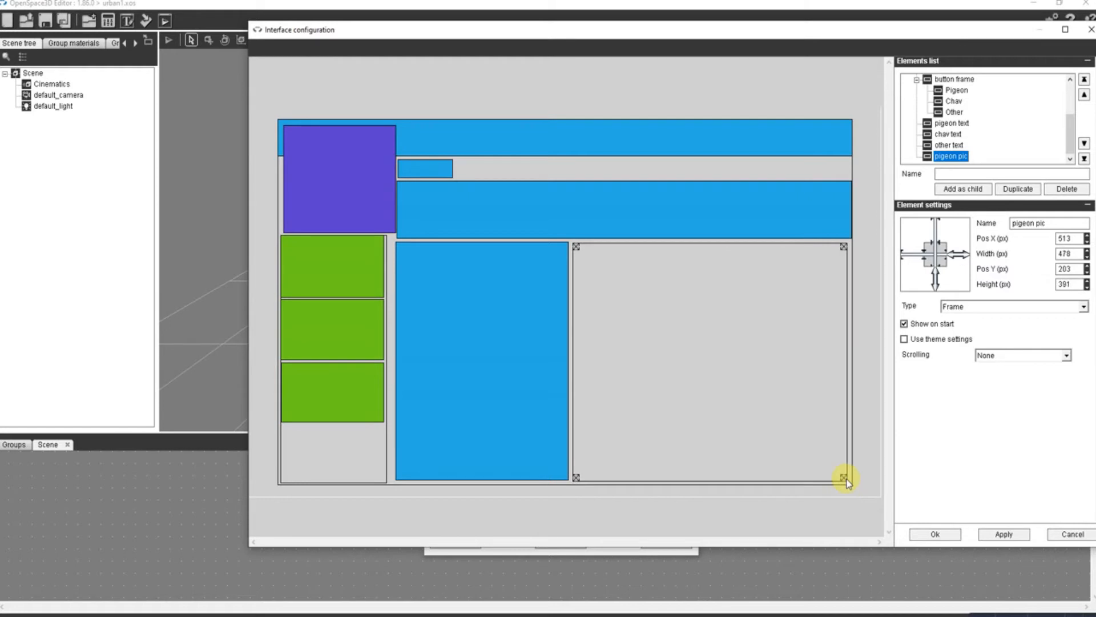
- Make pigeon pic a Picture element using urban safari/pigeon.jpg with the Fit resize mode
click(1009, 306)
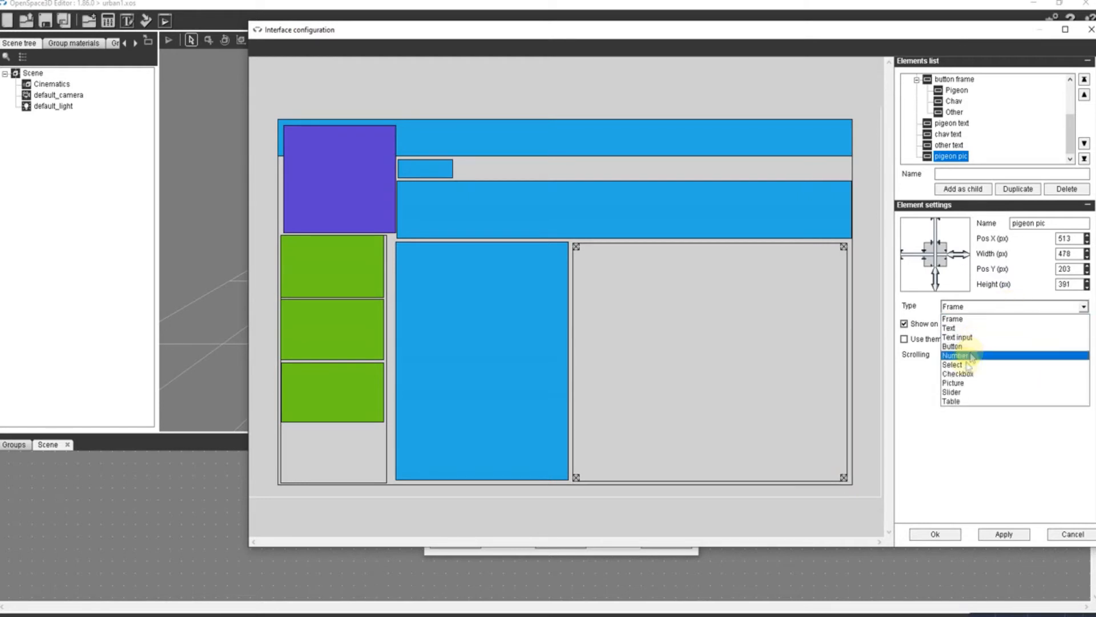
click(964, 382)
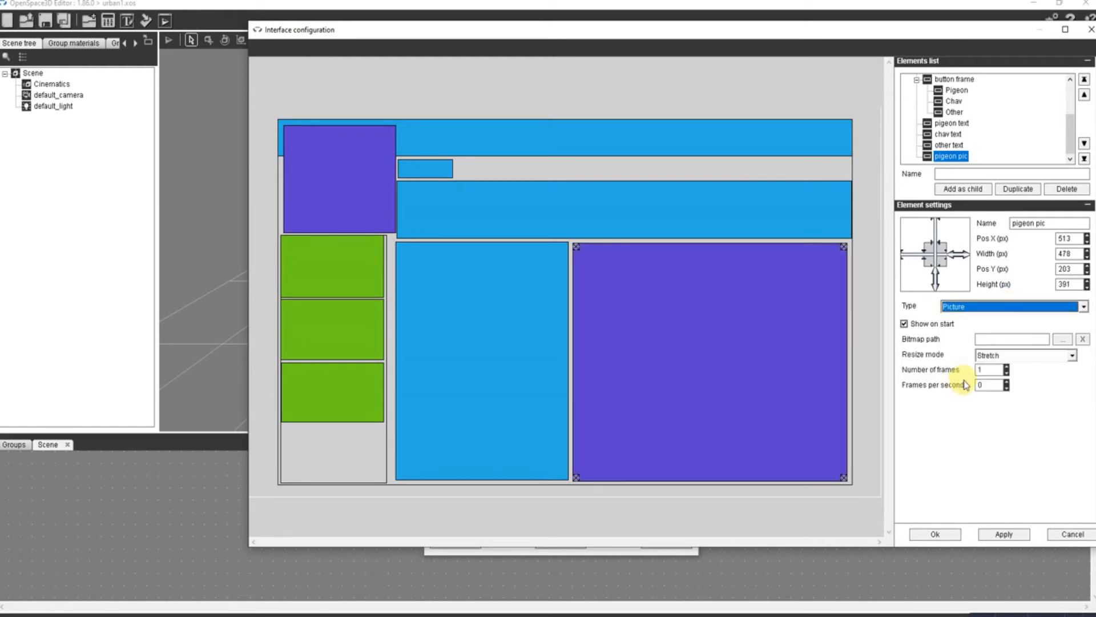
click(1064, 339)
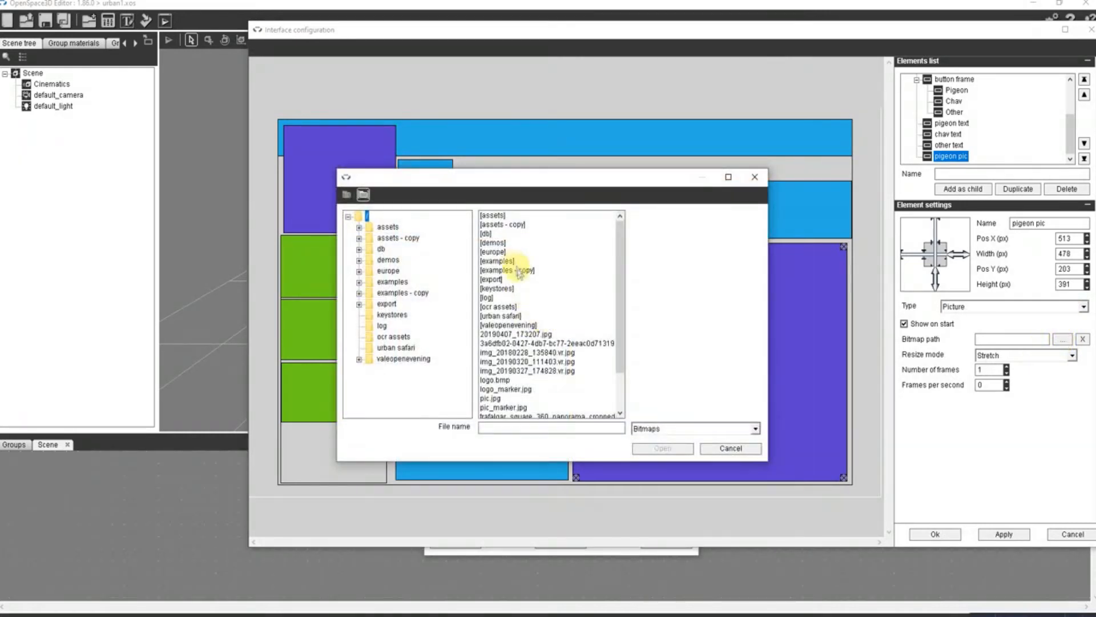
double_click(502, 316)
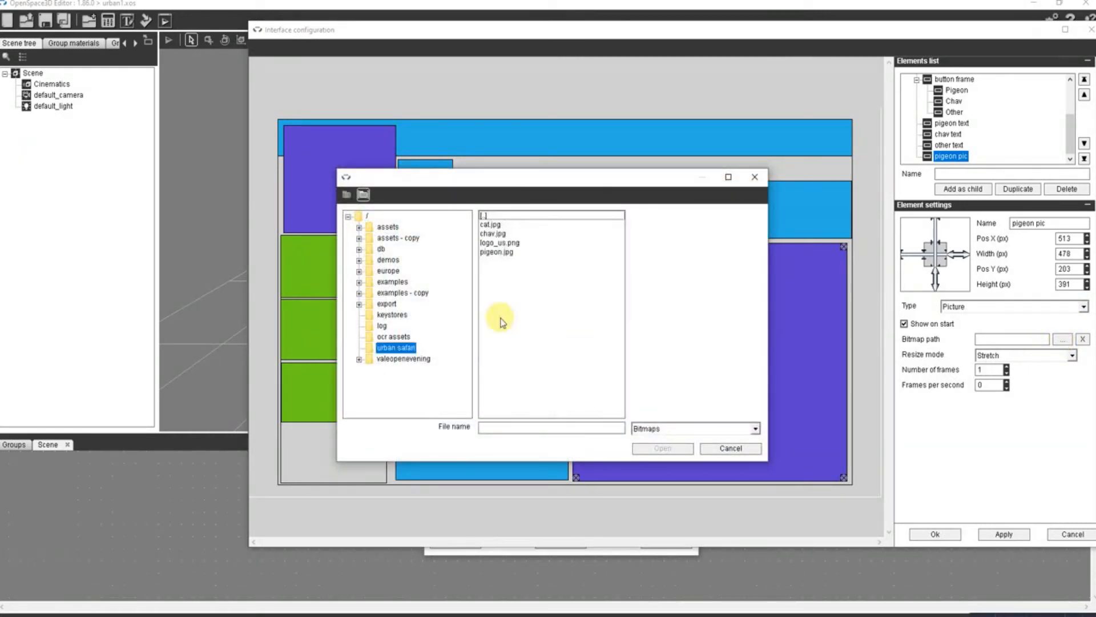
click(497, 252)
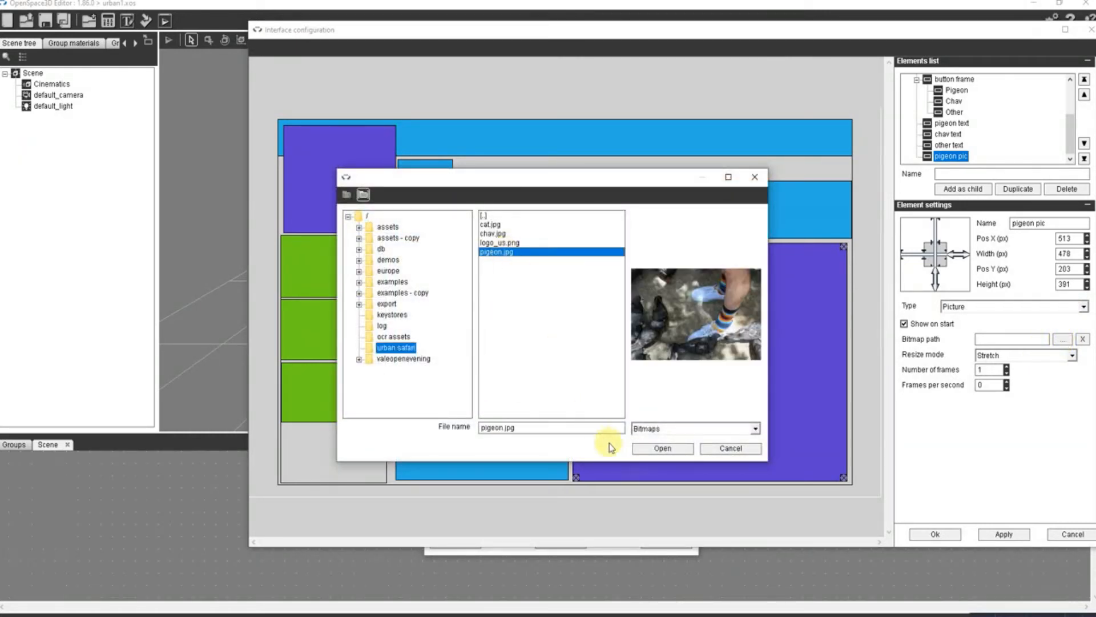
click(654, 449)
click(1071, 355)
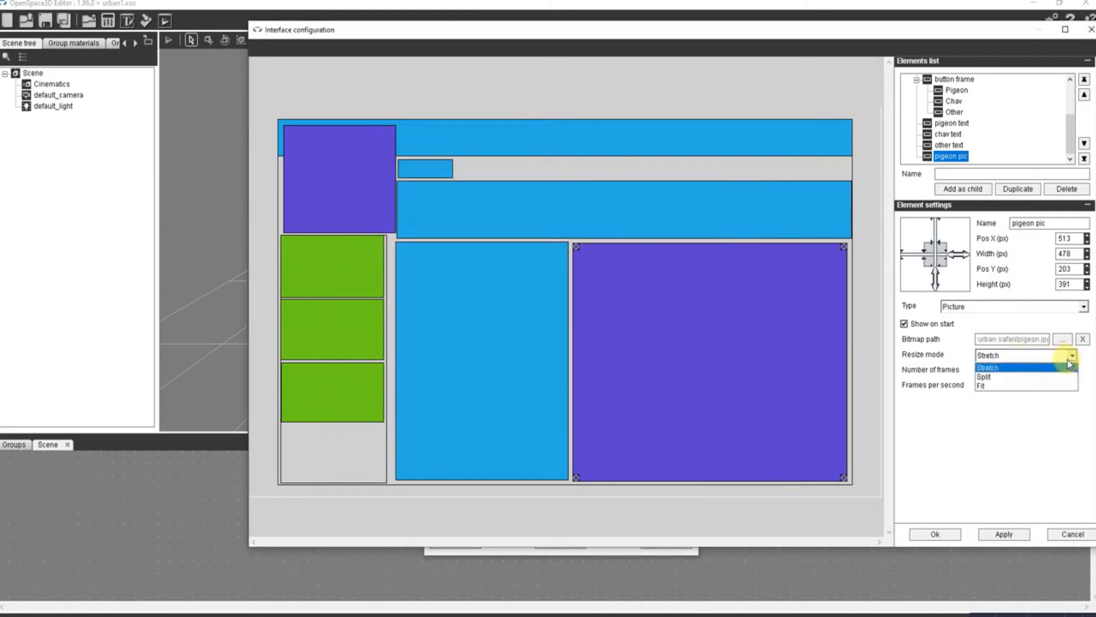
click(1003, 388)
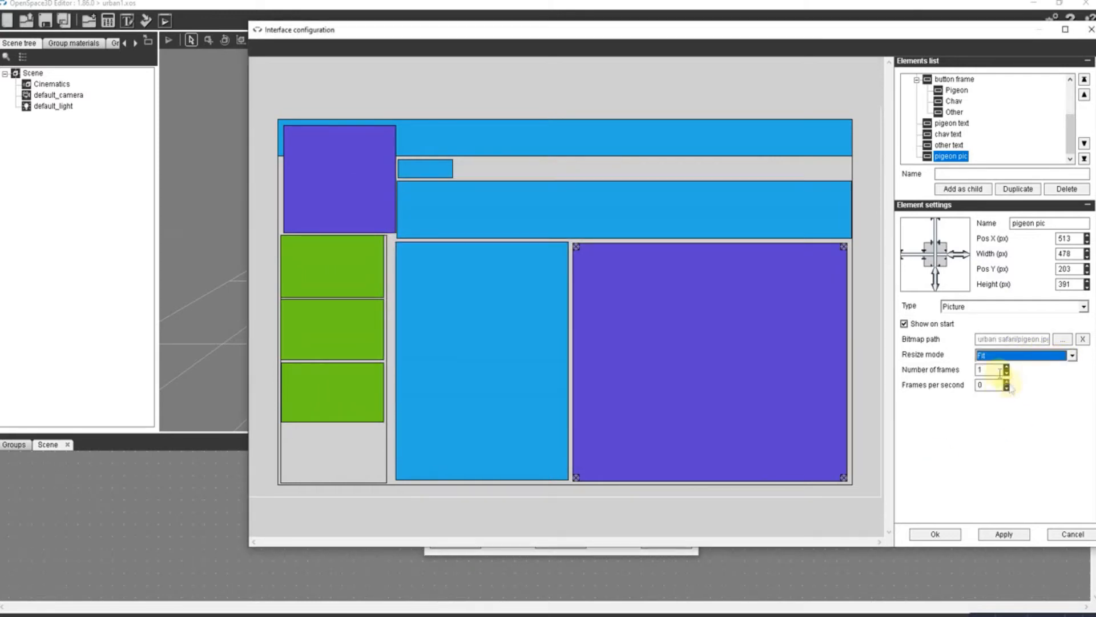
click(1017, 537)
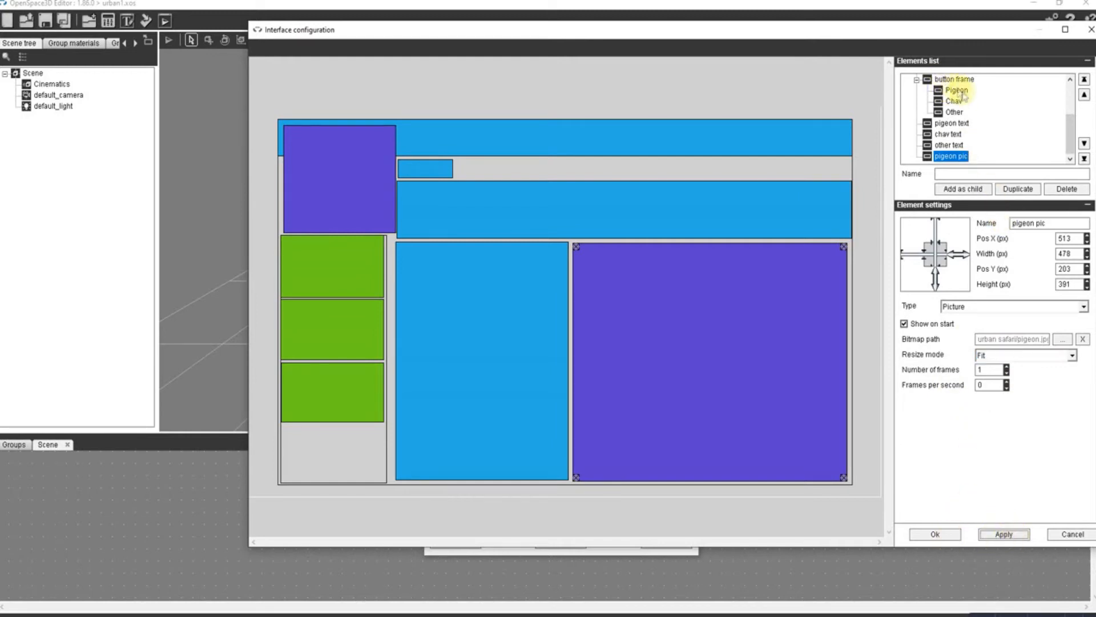
- Add a chav pic element under the interface root and size it to about 482 × 391 px over the pigeon picture
scroll(964, 96, up, 2)
click(937, 79)
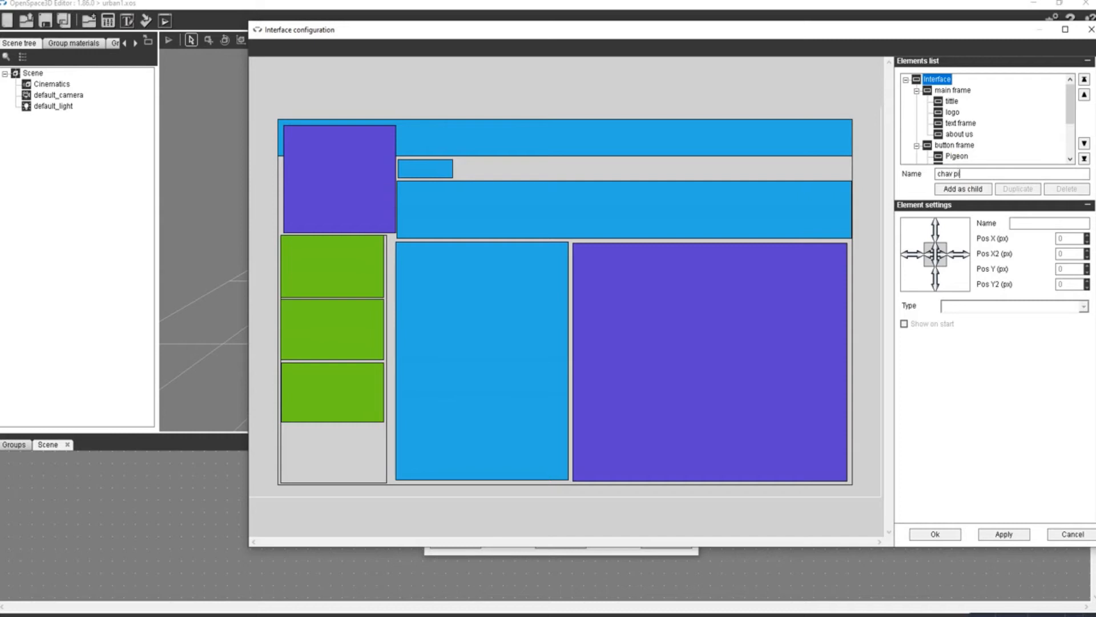
click(972, 189)
drag(307, 144, 847, 480)
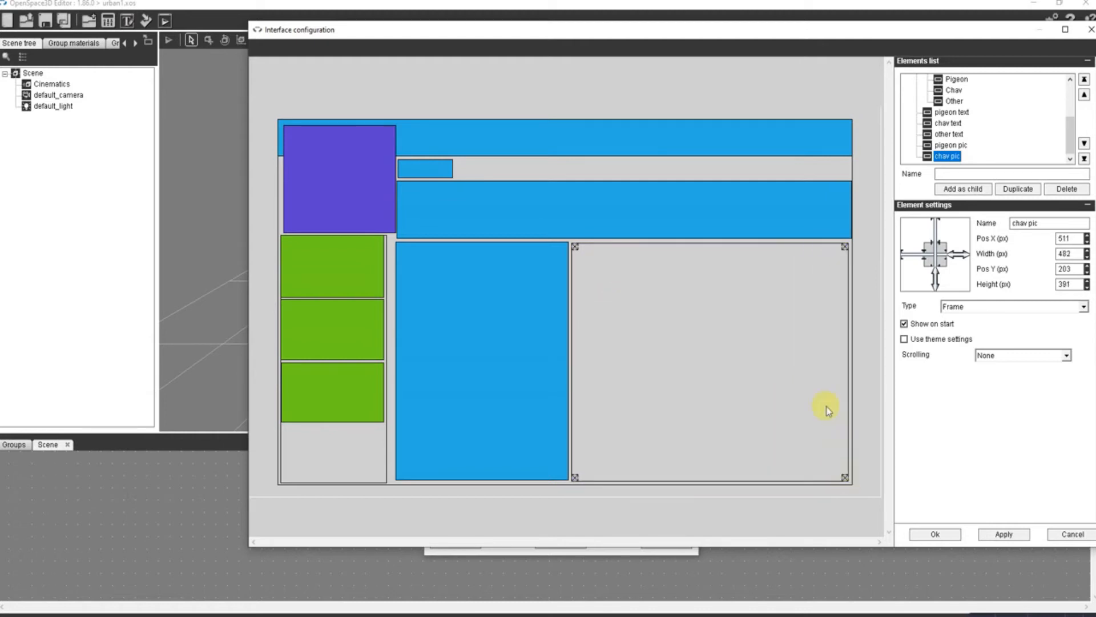
- Set chav pic's type to Picture and disable its Show on start option
click(971, 308)
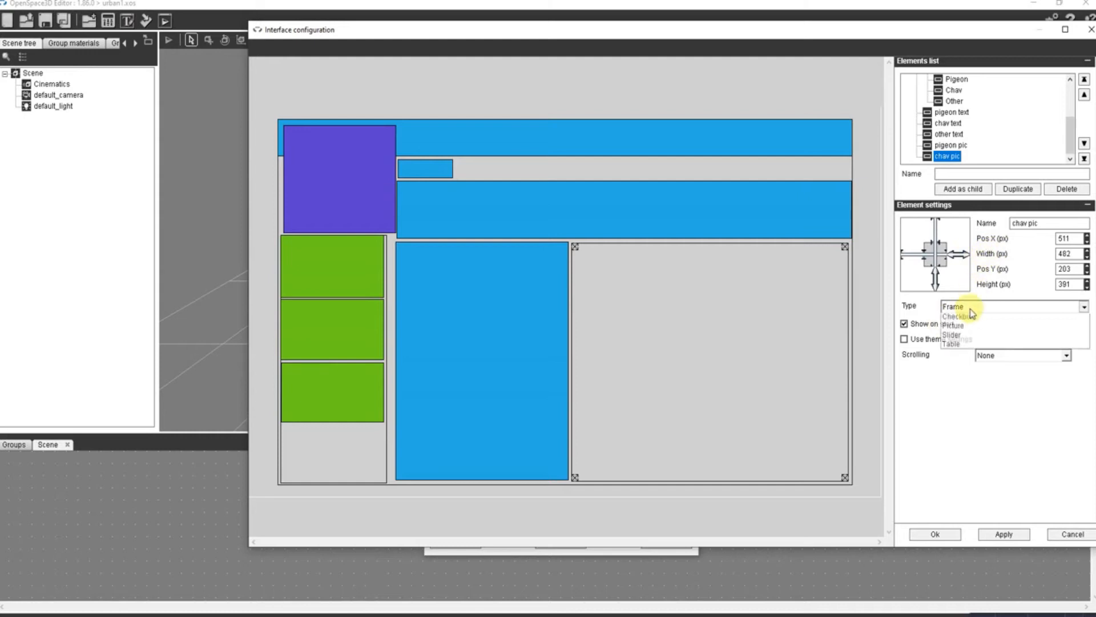
click(960, 382)
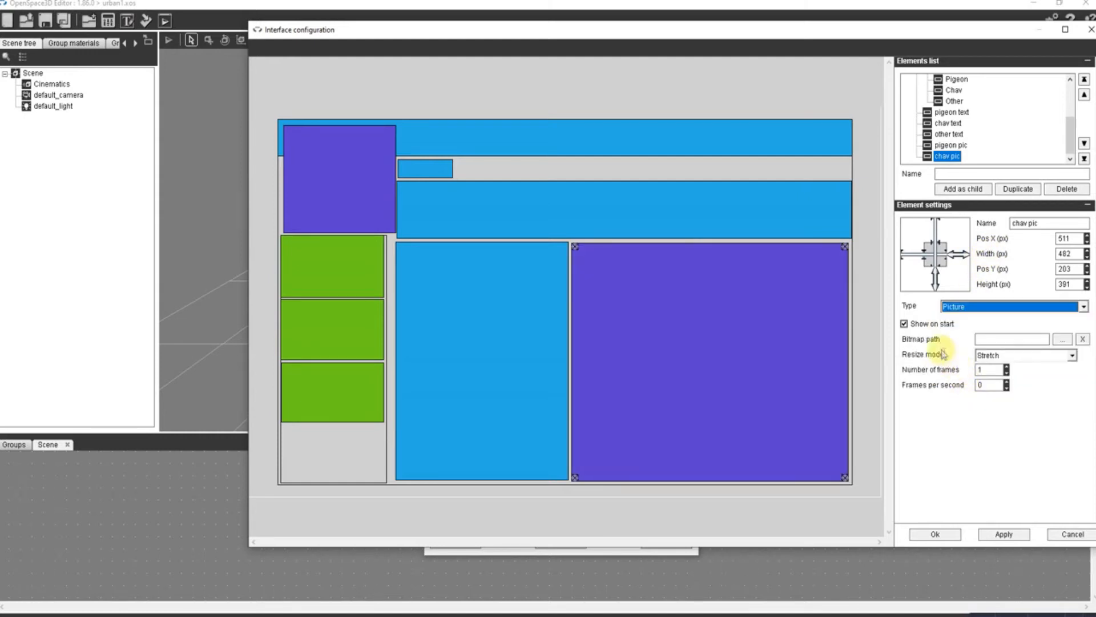
click(904, 324)
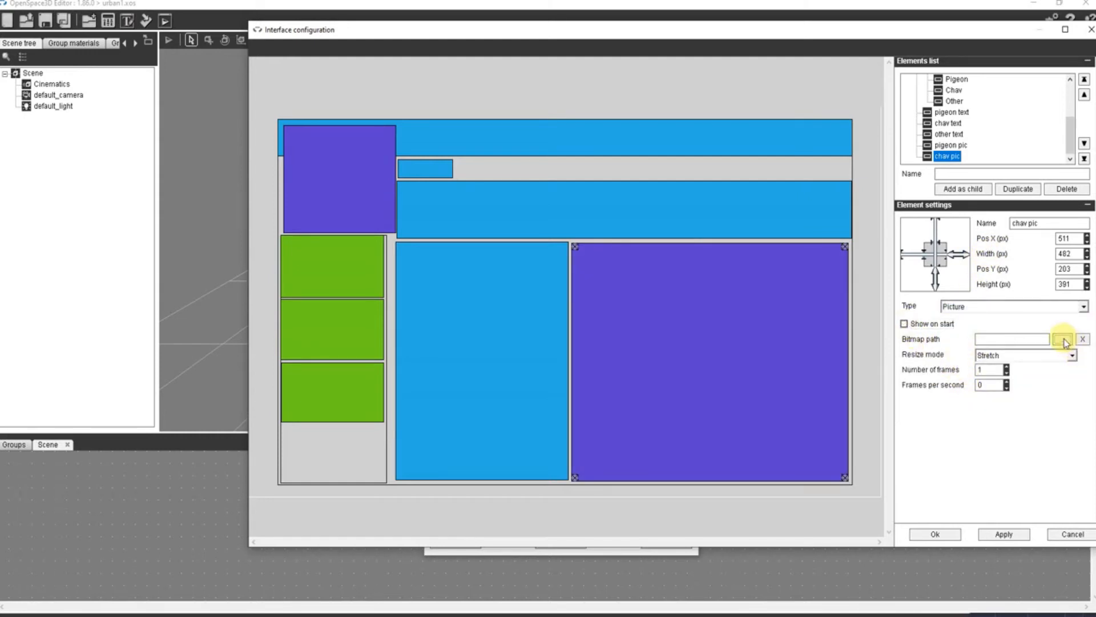
- Load urban safari/chav.jpg into chav pic with the Fit resize mode, and disable Show on start for pigeon pic
click(1064, 340)
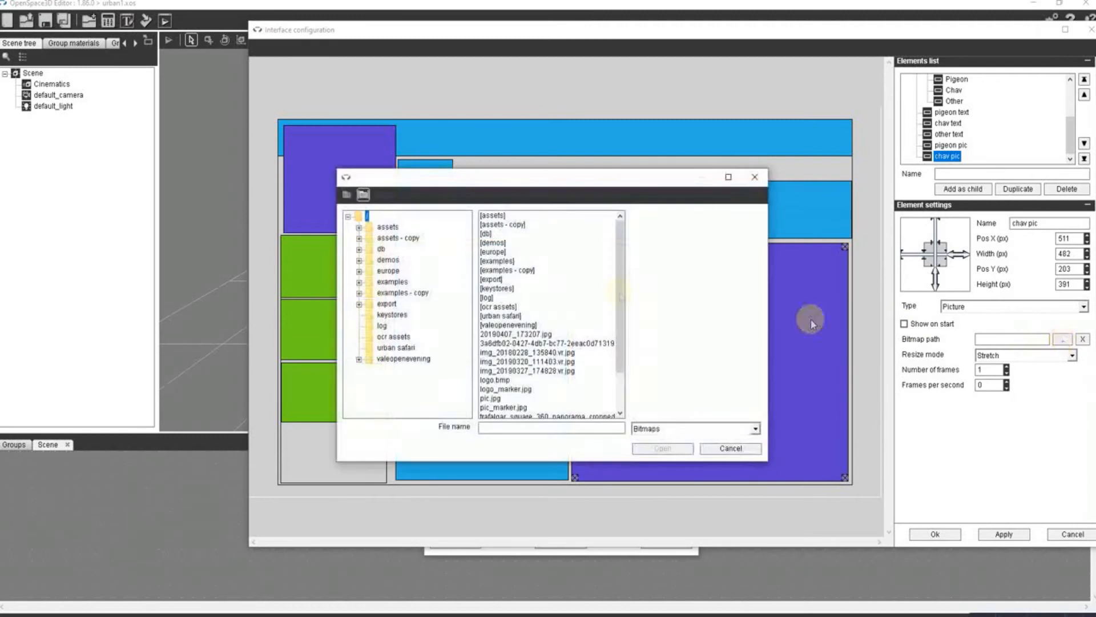
double_click(491, 318)
click(493, 234)
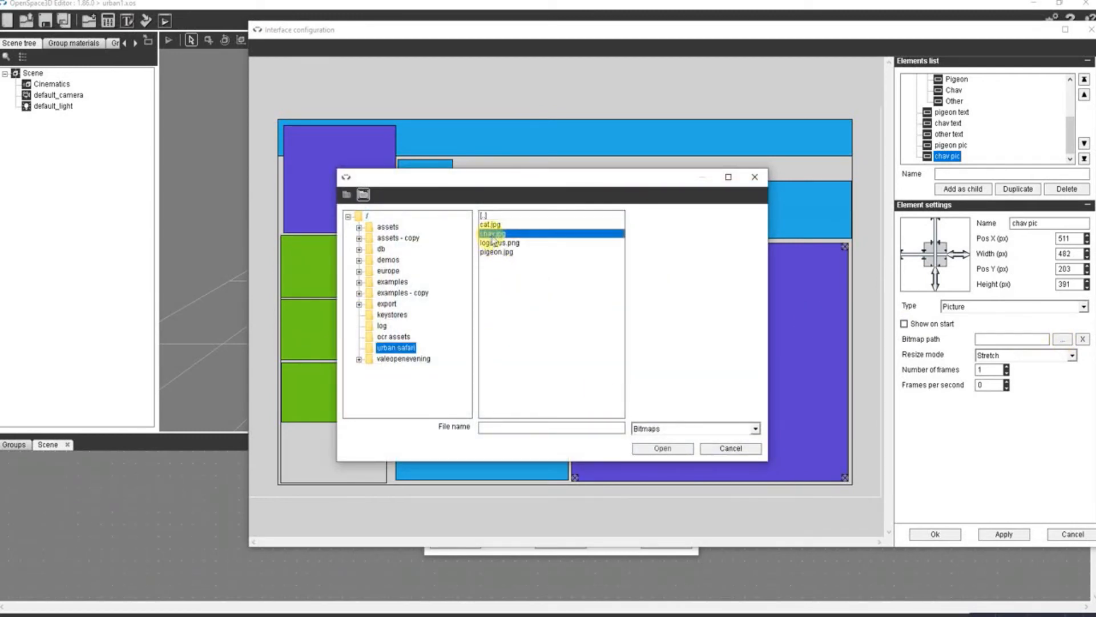
click(661, 449)
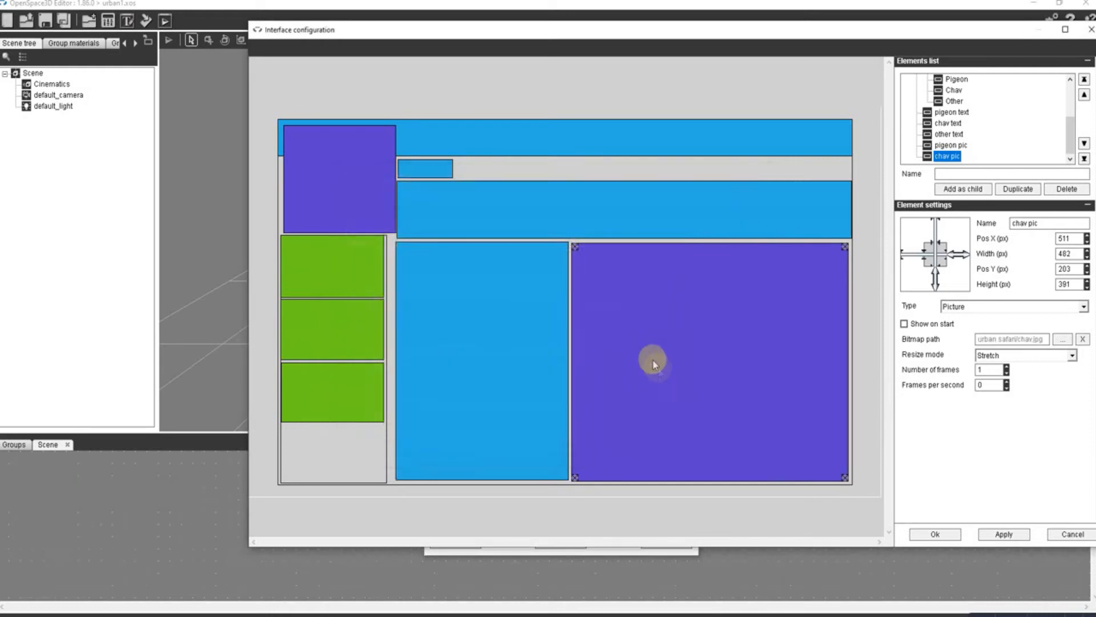
click(1039, 361)
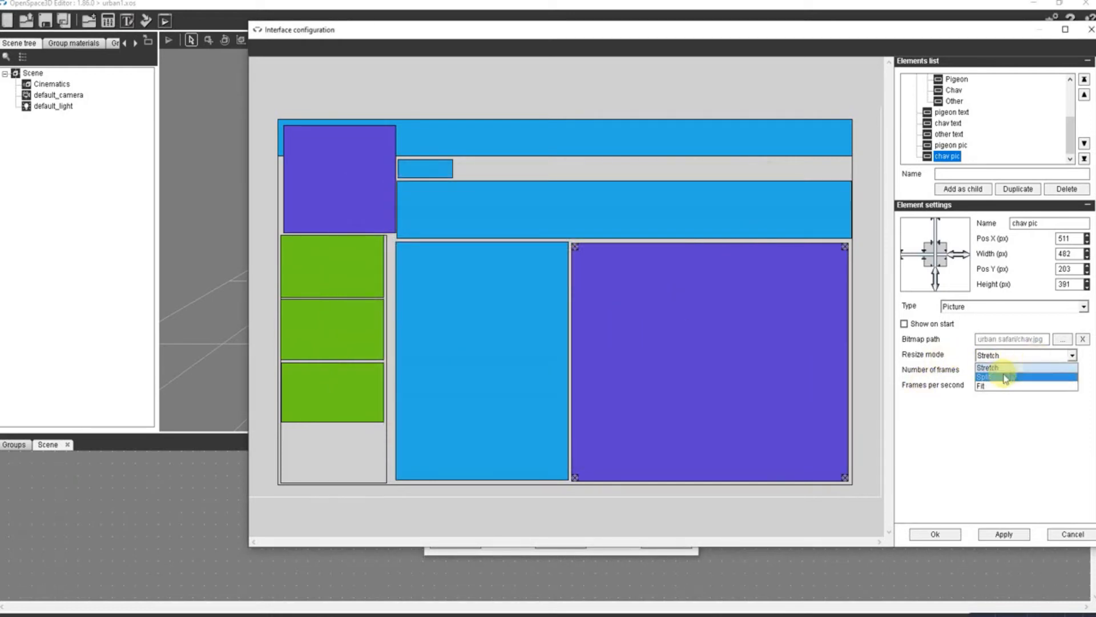
click(994, 384)
click(951, 145)
click(904, 324)
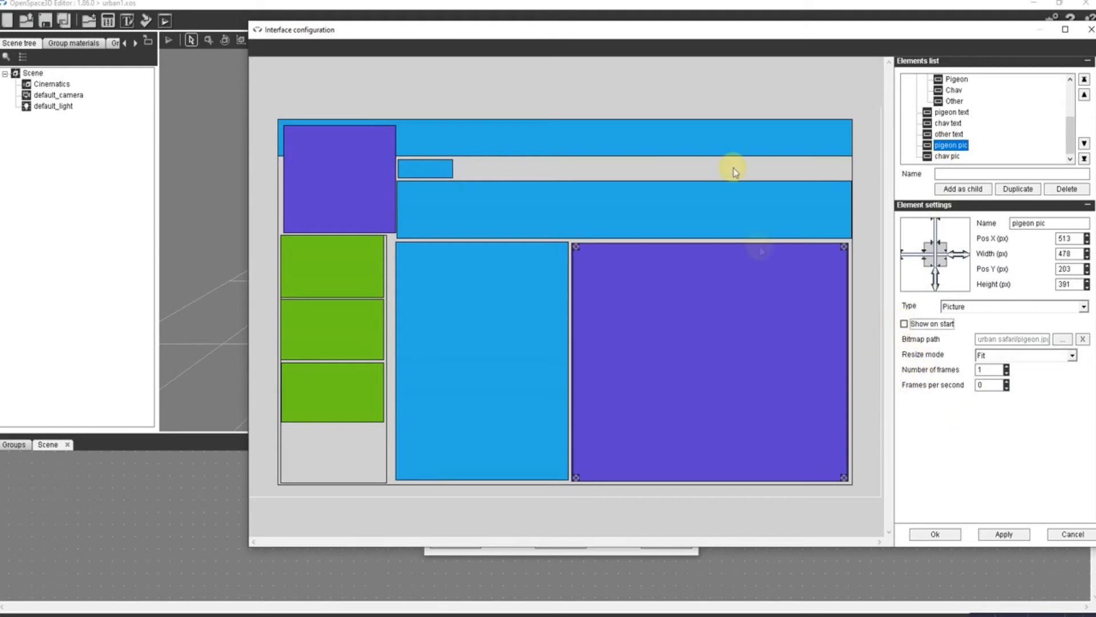
- Add an other pic element under the interface root and size it to about 485 × 395 px over the existing pictures
scroll(986, 118, up, 3)
click(931, 80)
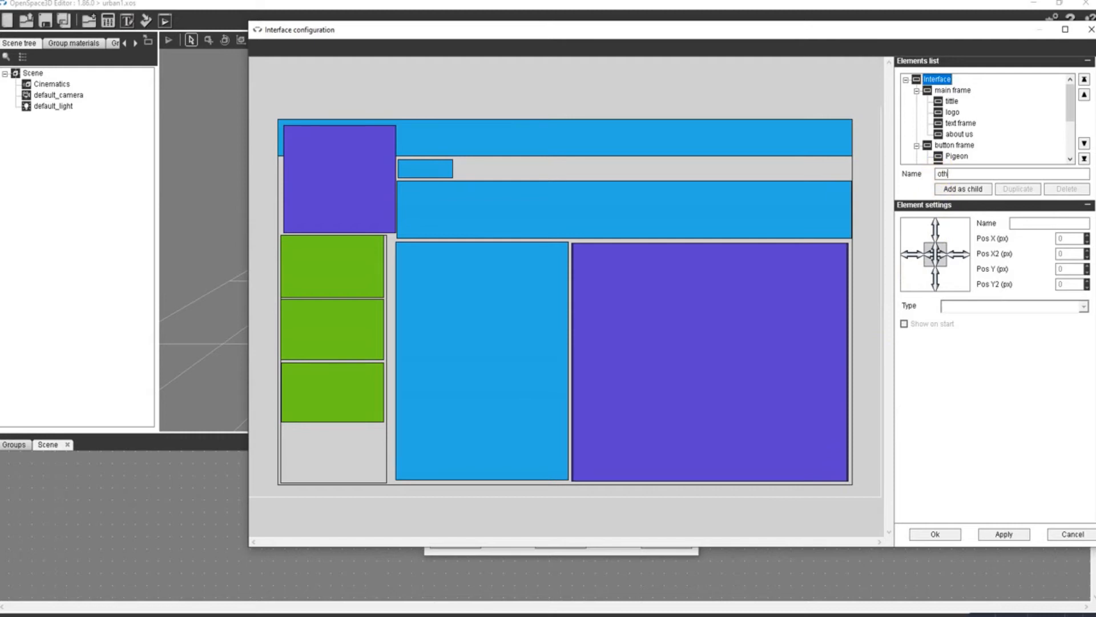
key(BackSpace)
key(Return)
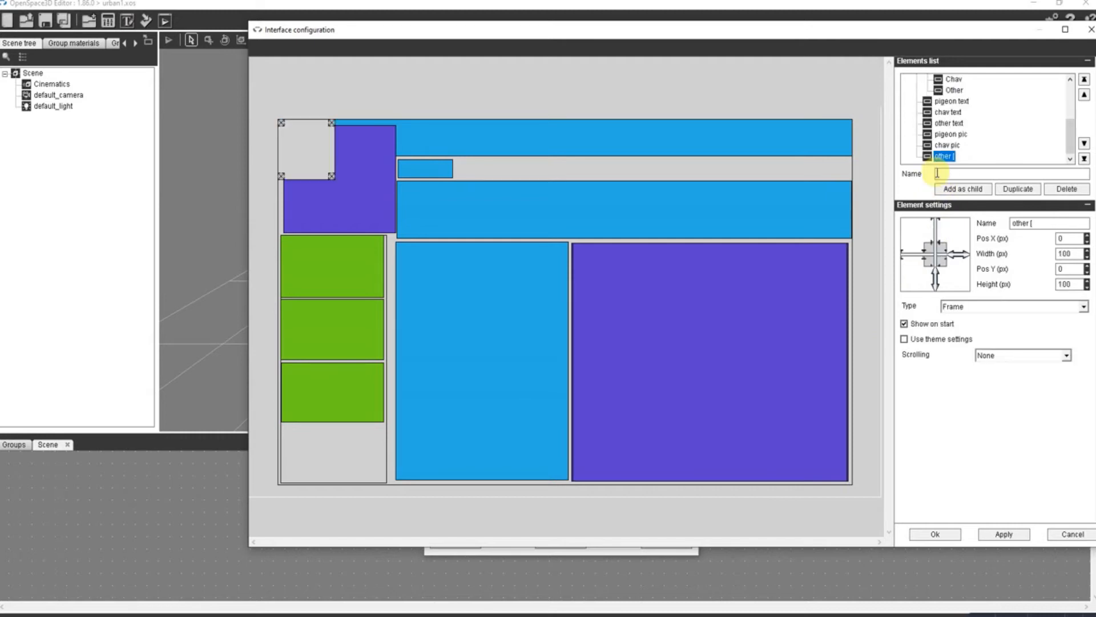
scroll(1047, 113, up, 3)
scroll(1046, 114, down, 3)
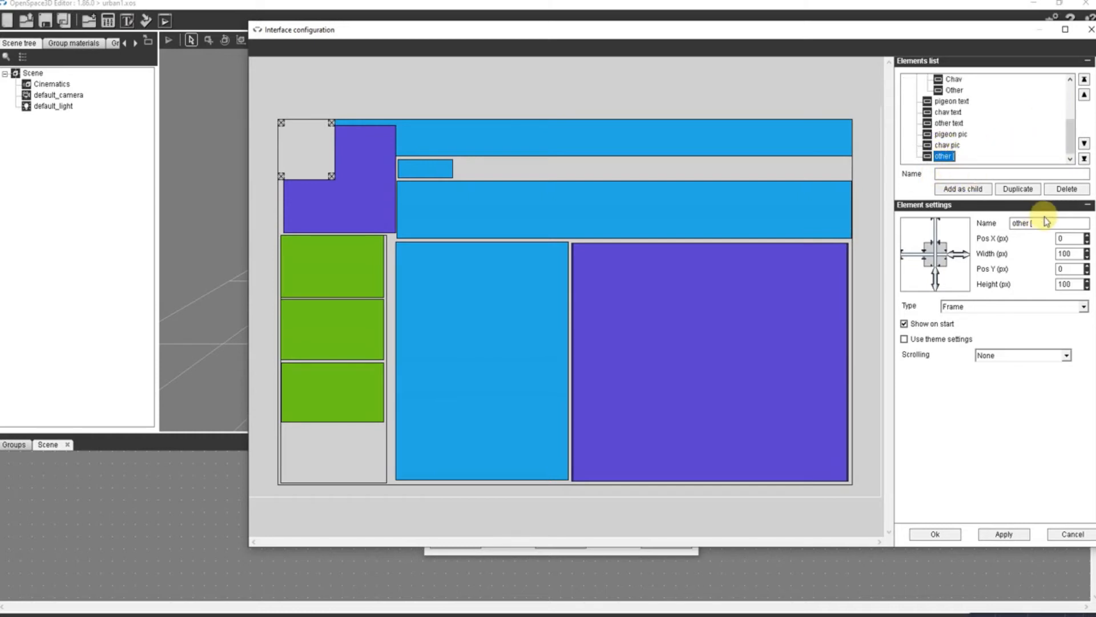
text(pic)
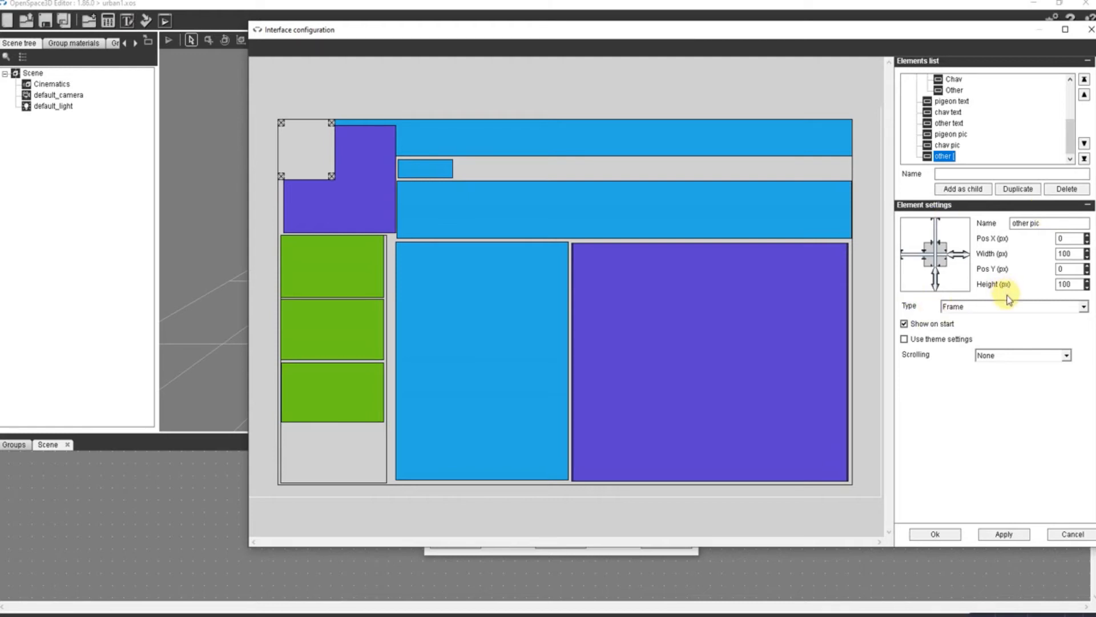
drag(294, 126, 617, 261)
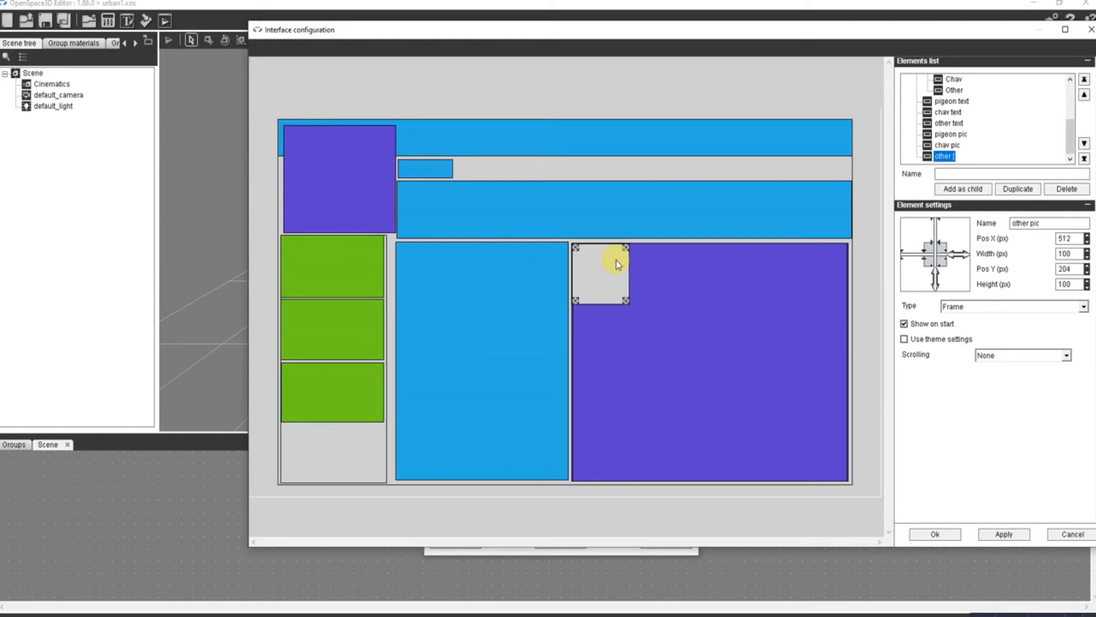
drag(628, 302, 849, 481)
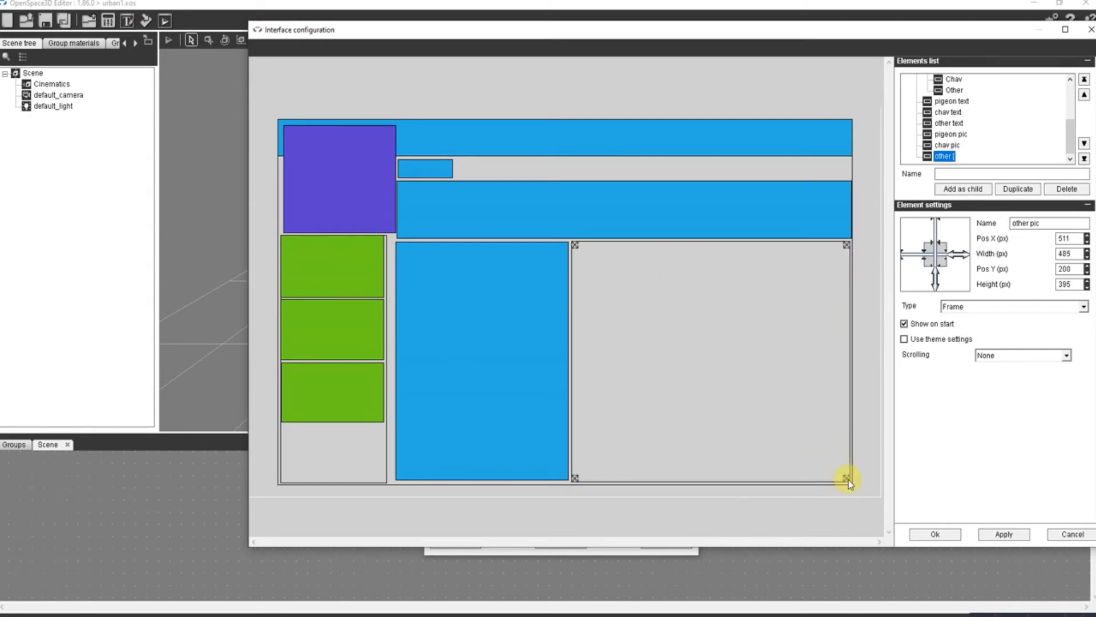
- Set other pic's type to Picture and disable its Show on start option
click(969, 306)
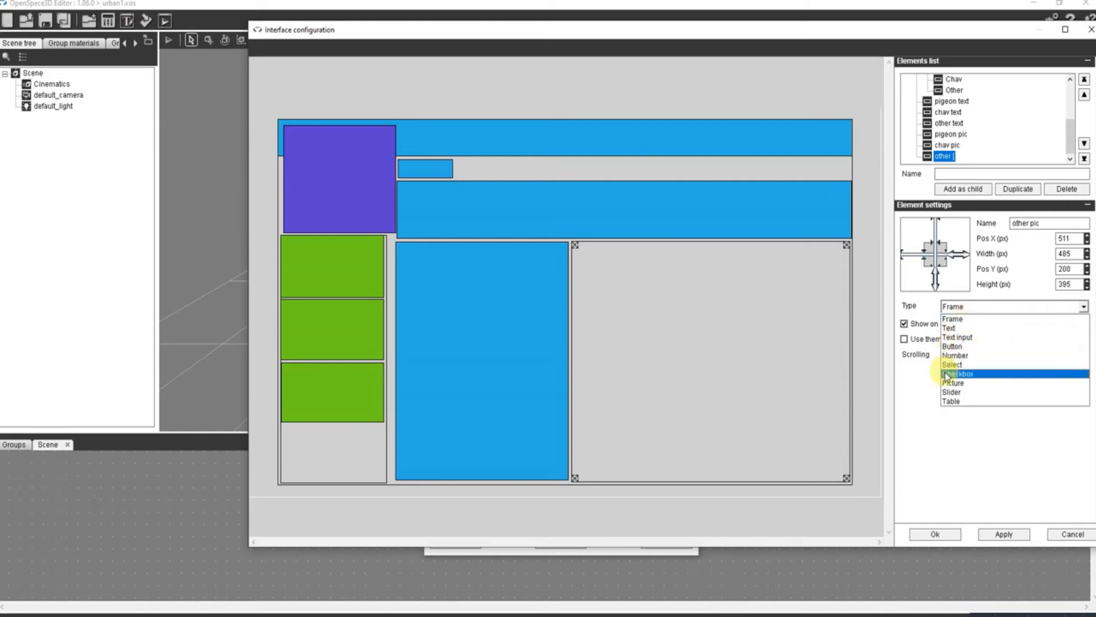
click(952, 382)
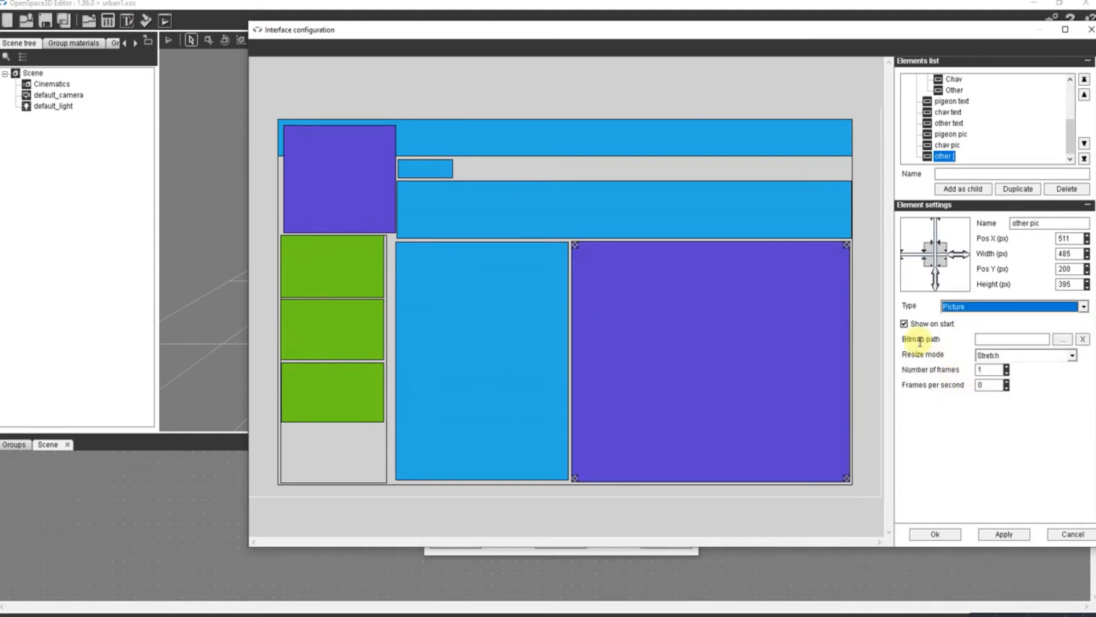
click(905, 324)
- Load urban safari/cat.jpg into other pic with the Fit resize mode and save the Urban Safari interface changes
click(1062, 340)
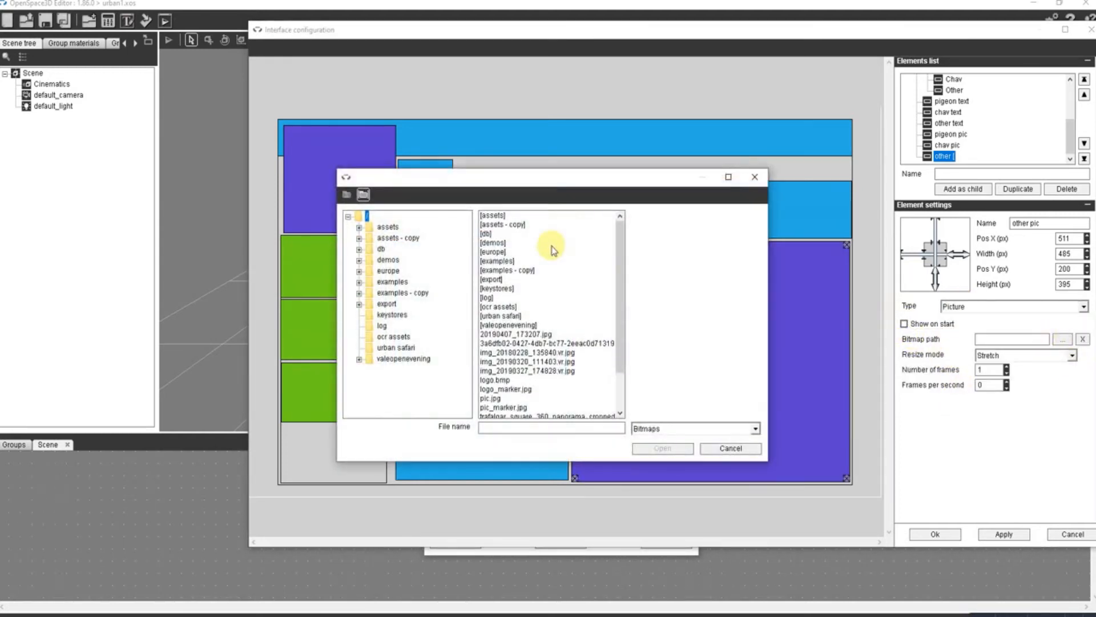
double_click(512, 317)
click(491, 225)
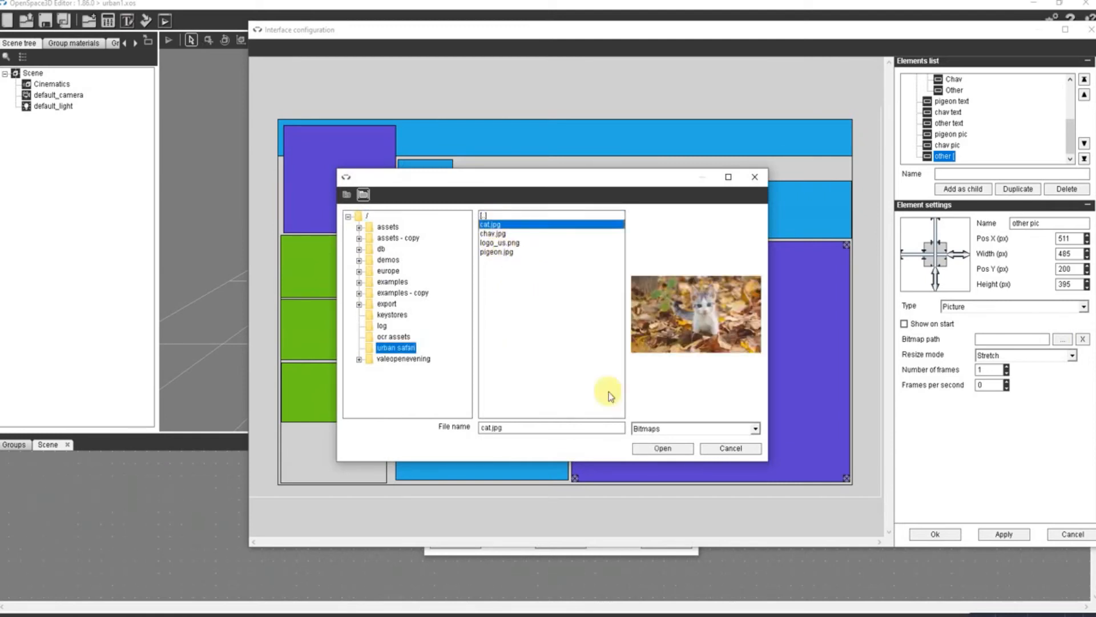
click(651, 448)
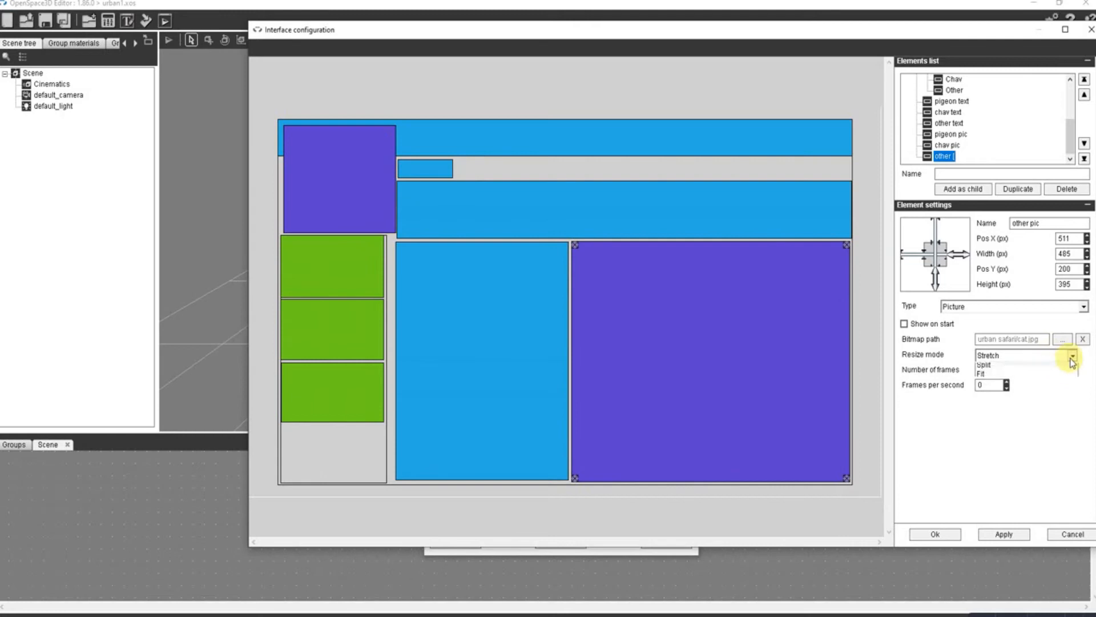
click(994, 387)
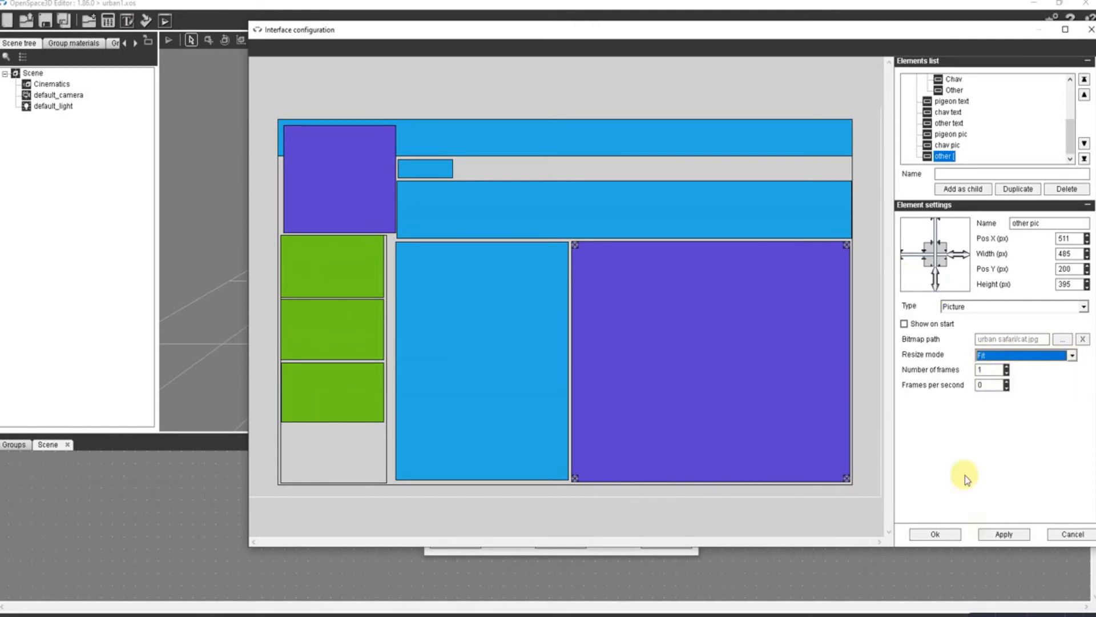
click(939, 533)
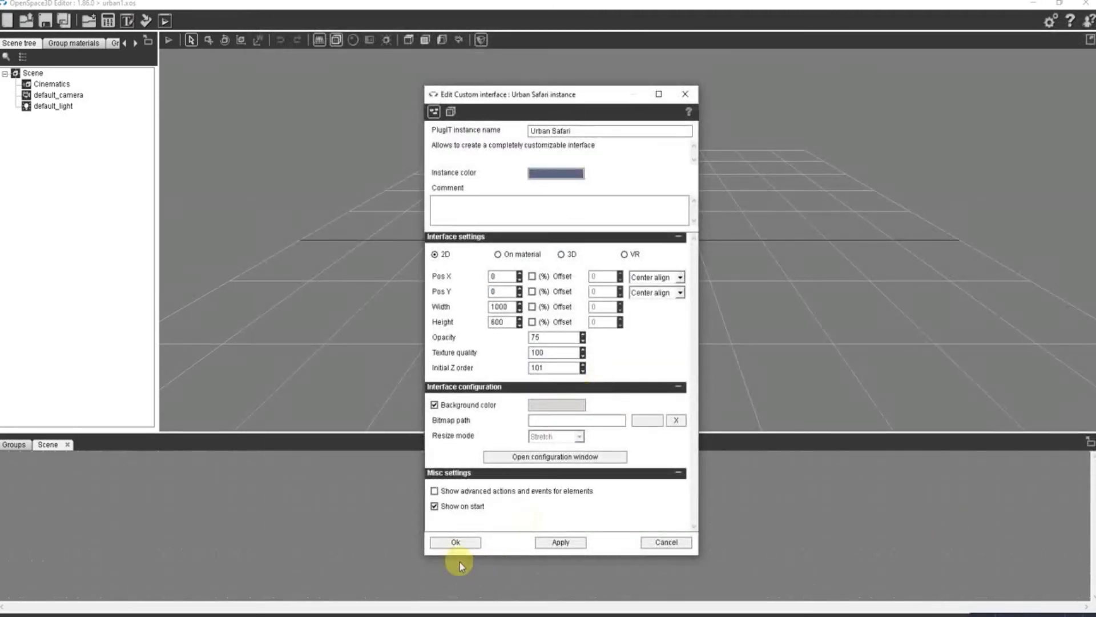
click(457, 543)
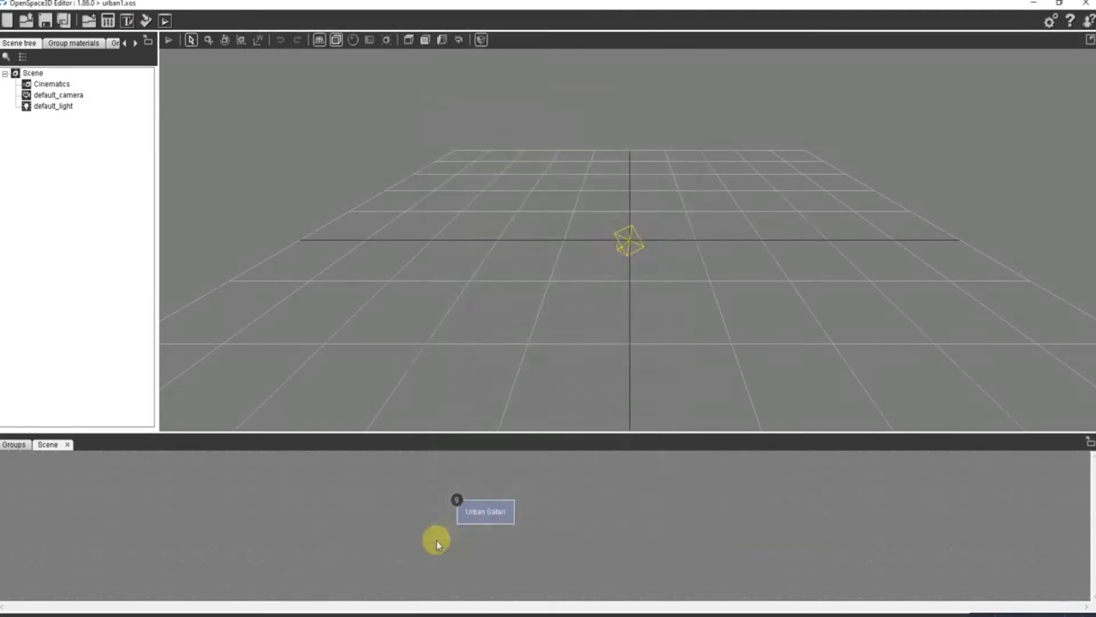
- Link the Urban Safari interface's Chav clicked event to its own Show chav pic action
right_click(484, 511)
mouse_move(521, 518)
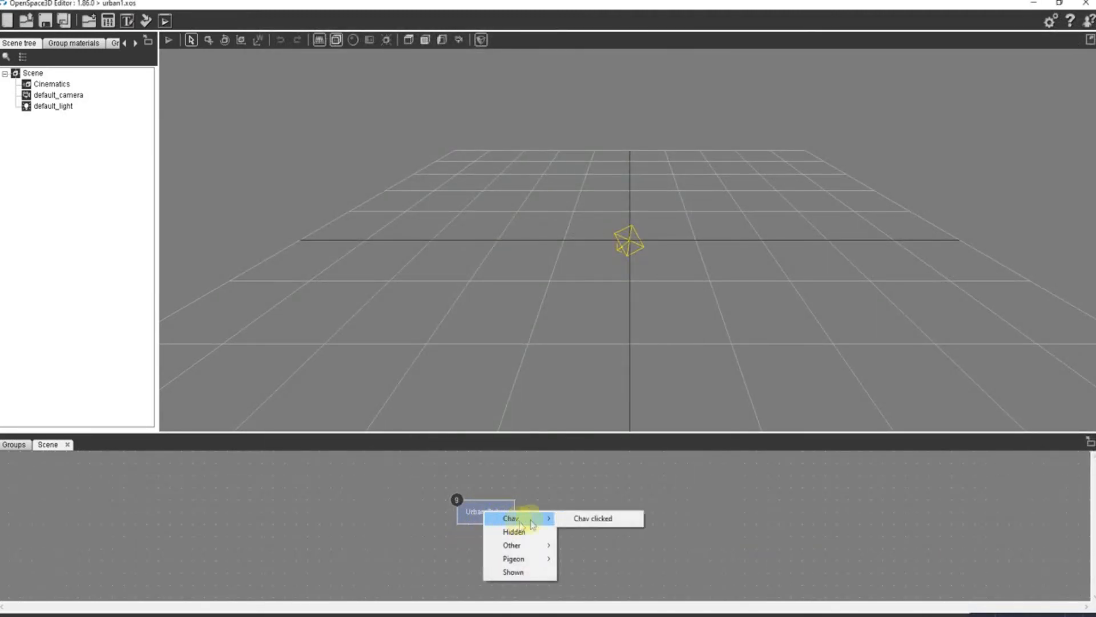
click(589, 518)
right_click(494, 512)
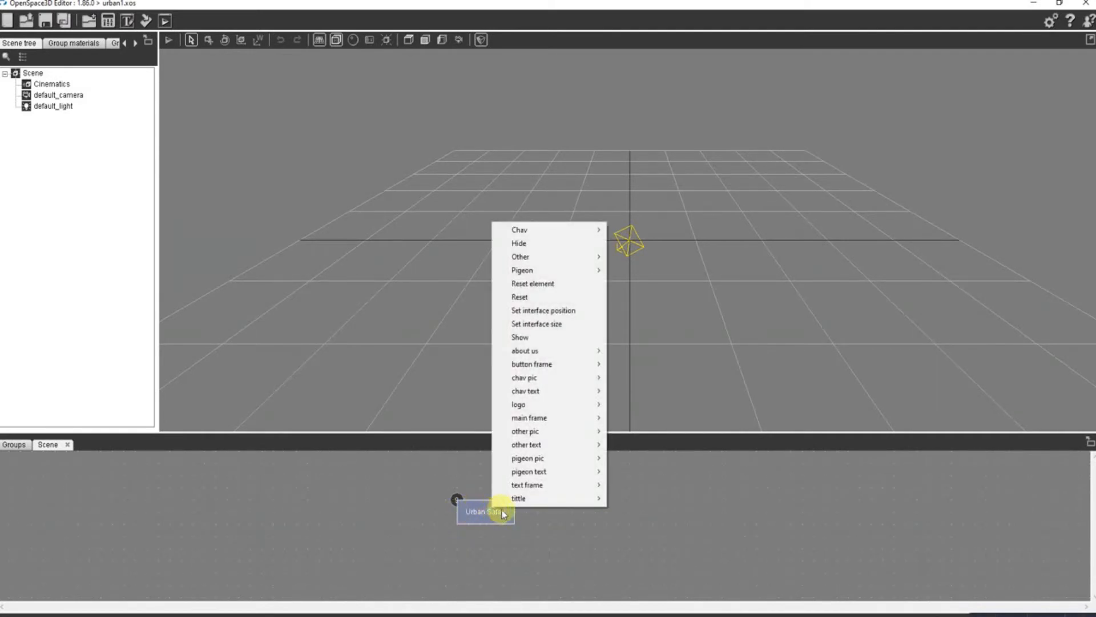
mouse_move(542, 378)
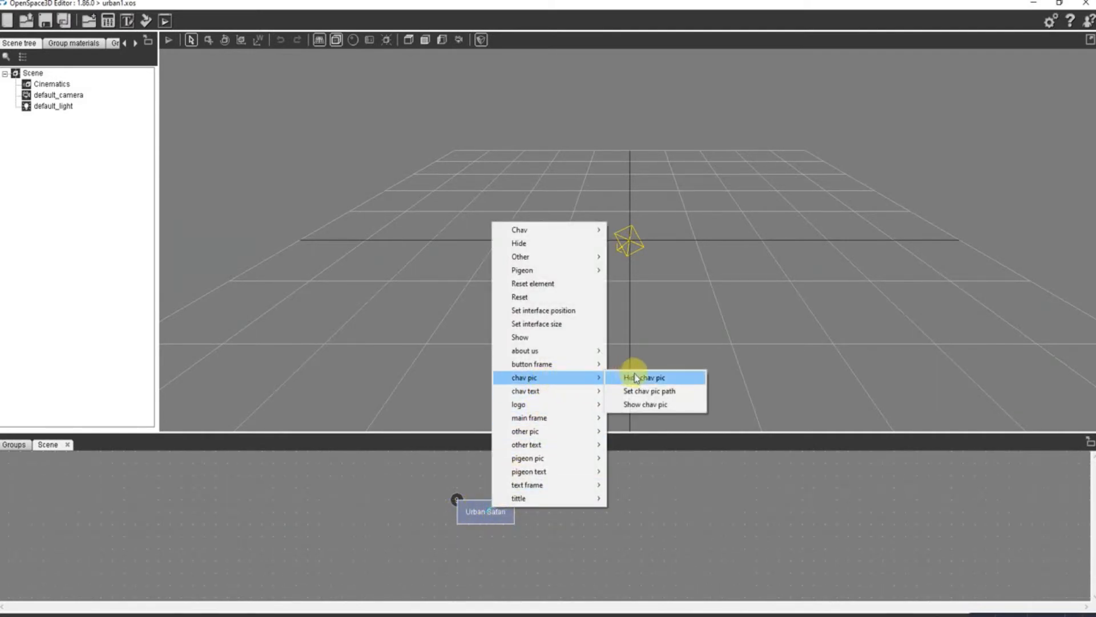
click(649, 405)
- Link Urban Safari's Chav clicked event to its Hide pigeon pic action
right_click(476, 513)
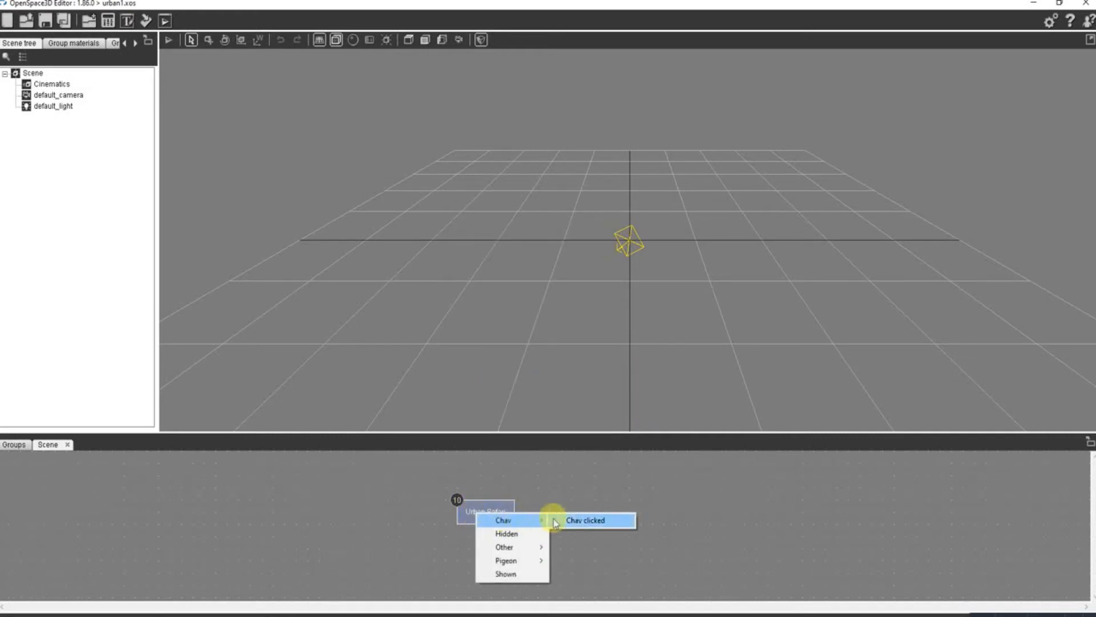
click(570, 520)
right_click(496, 519)
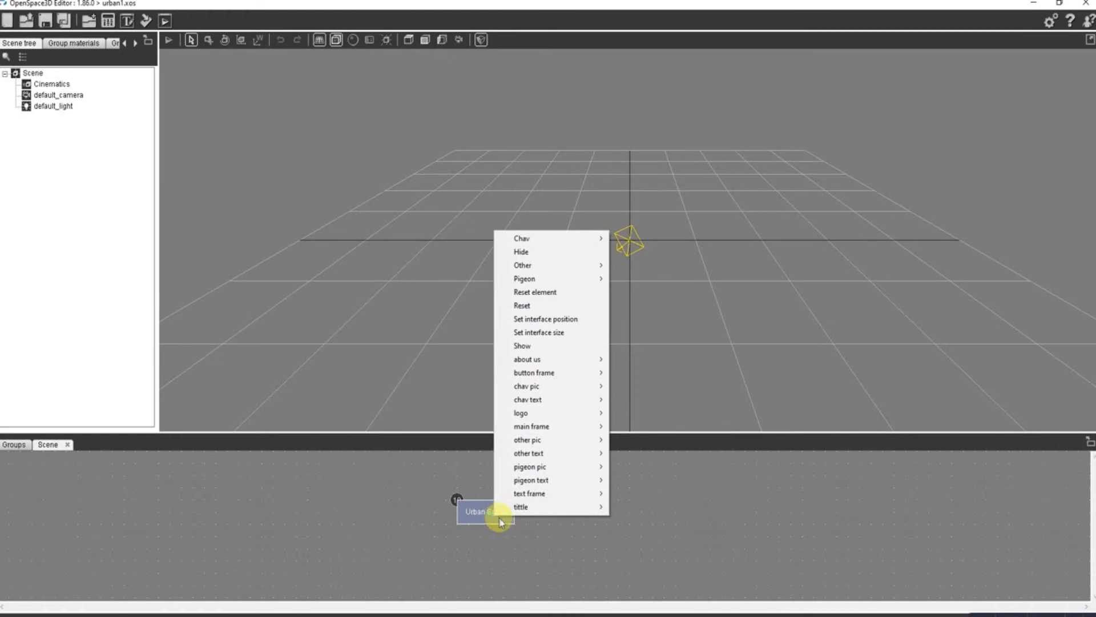
mouse_move(534, 468)
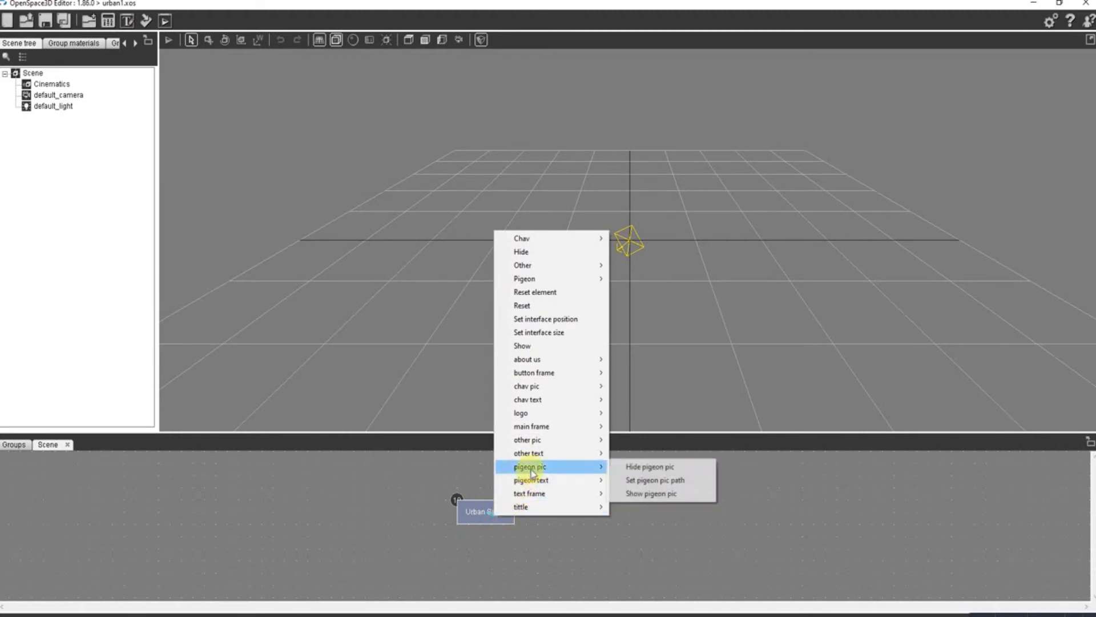
click(638, 468)
- Link Urban Safari's Chav clicked event to its Hide other pic action
right_click(485, 516)
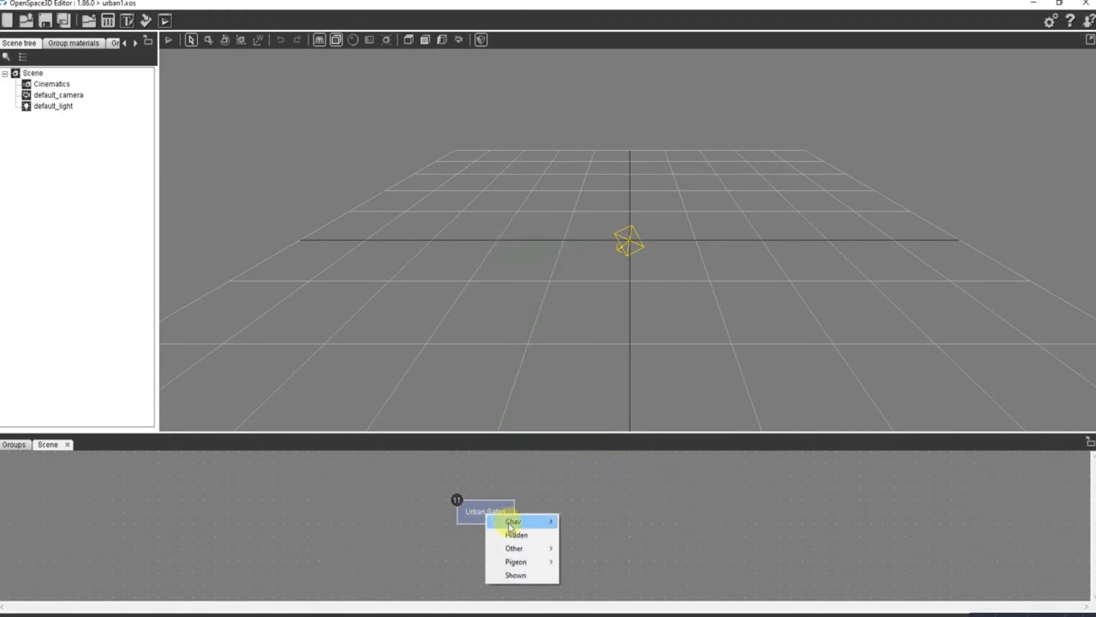
click(578, 522)
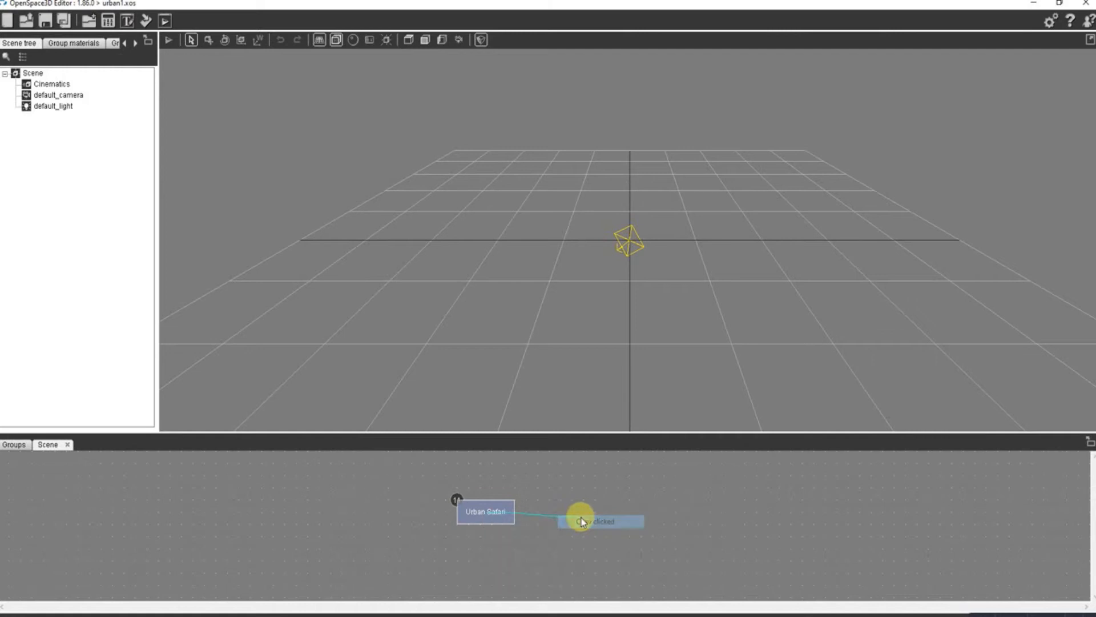
right_click(491, 512)
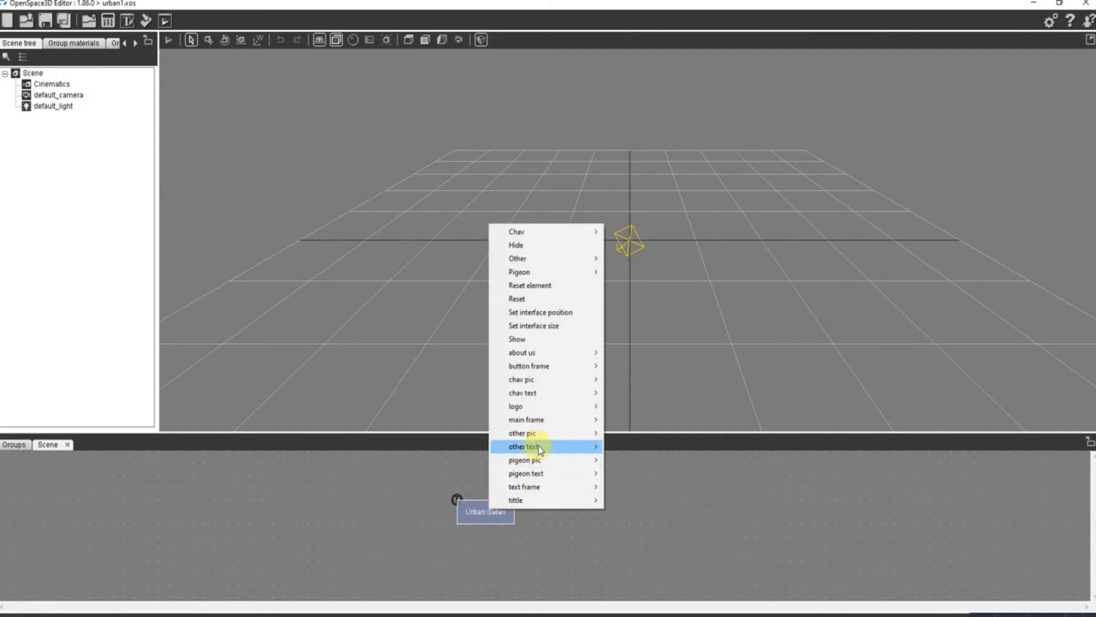
mouse_move(545, 437)
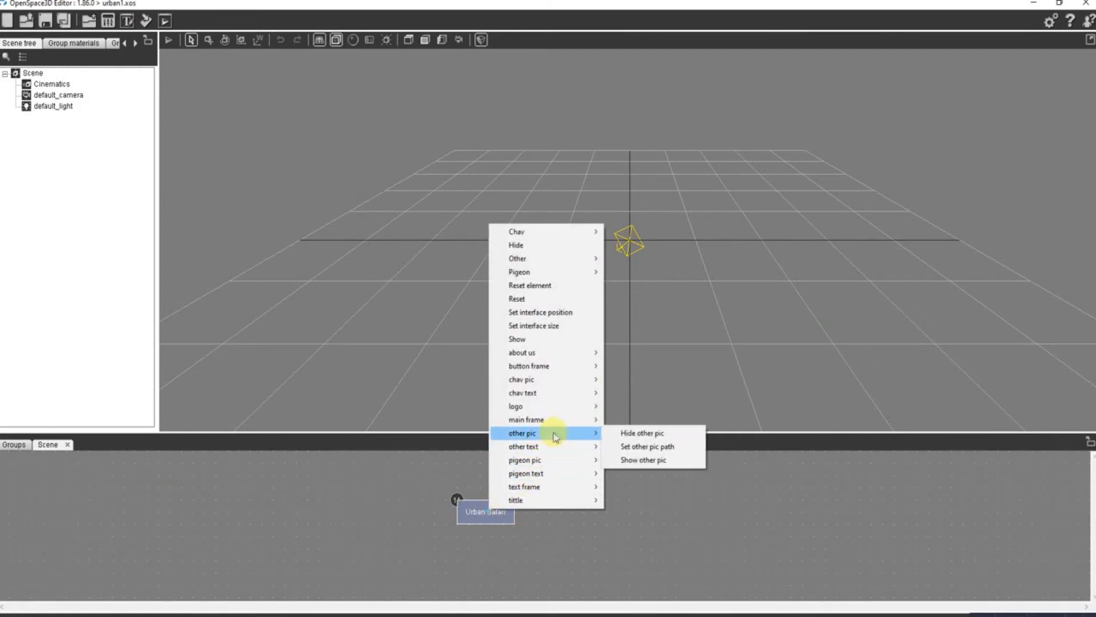
click(635, 434)
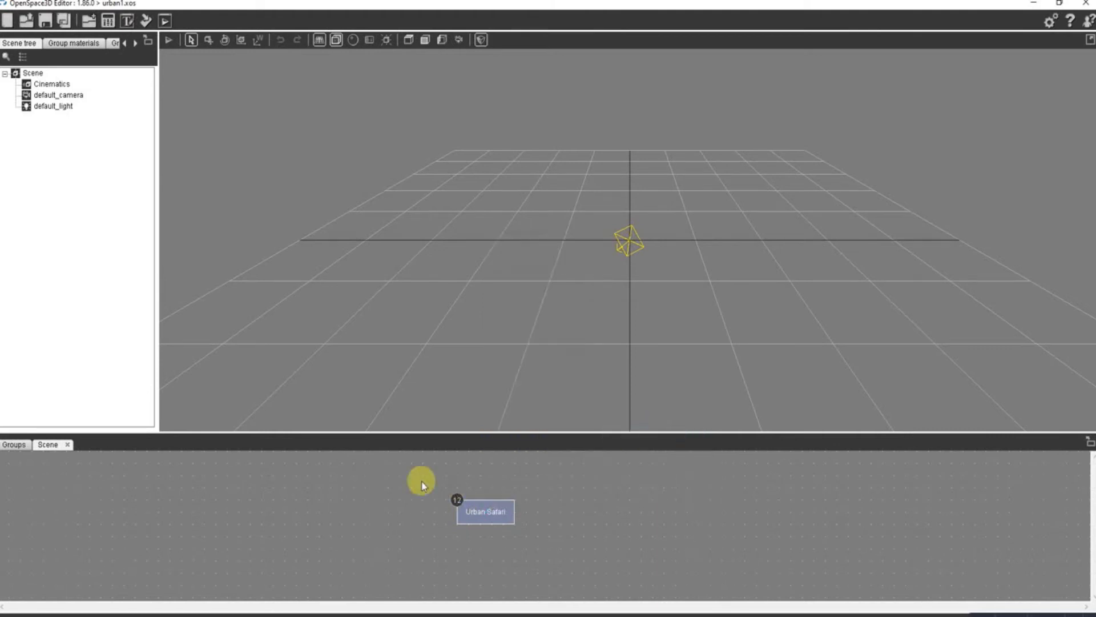
- Run urban1 in the player, test the Chav, Other and Pigeon buttons, and close the player
click(165, 23)
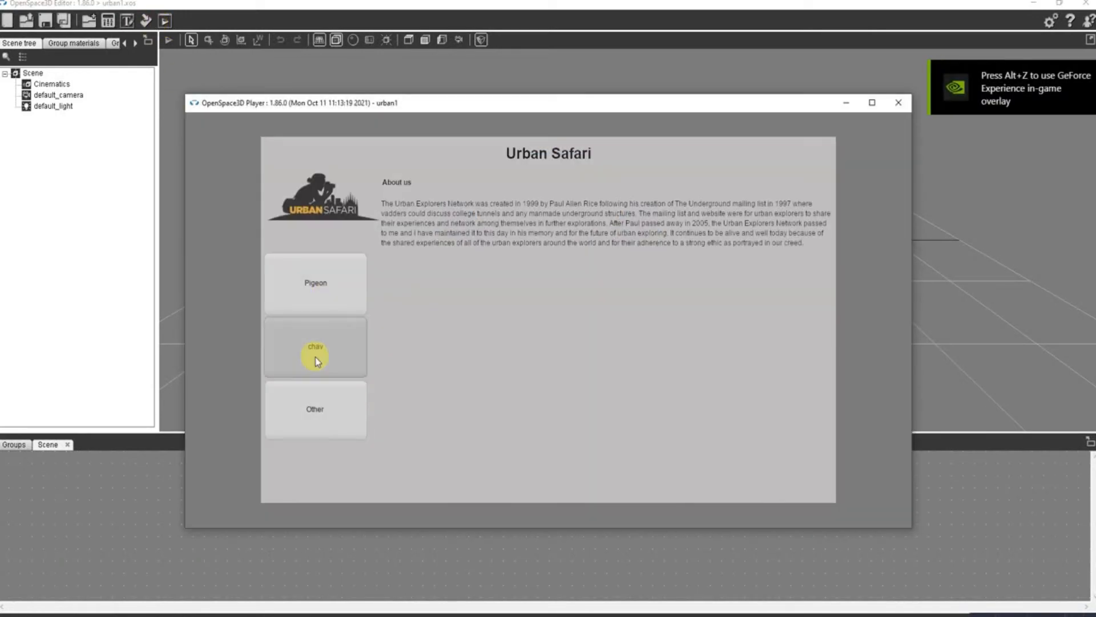
click(316, 357)
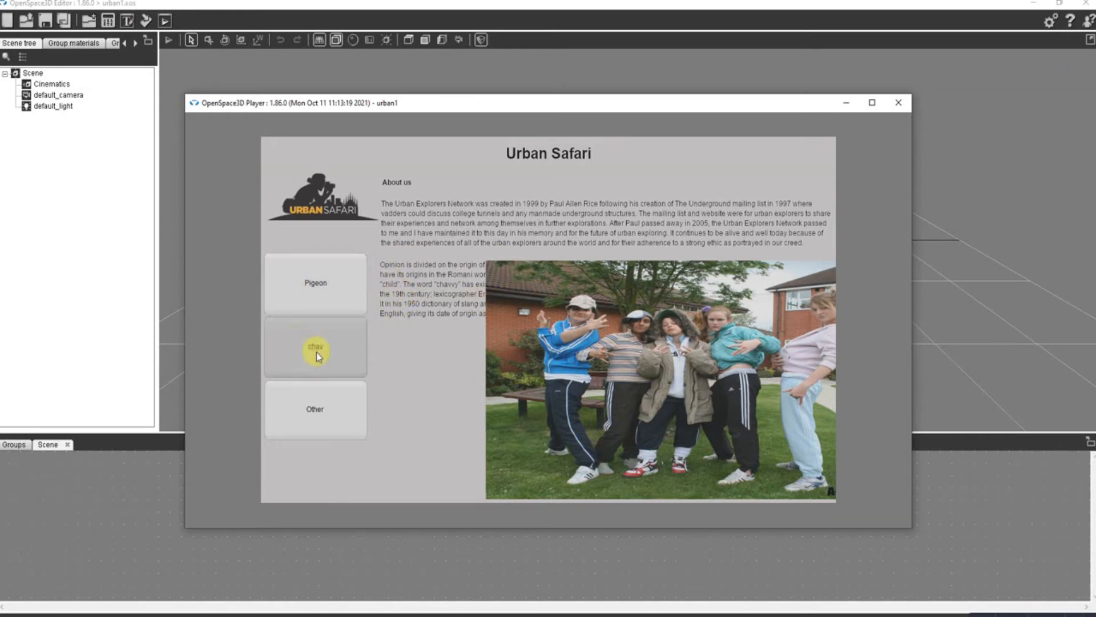
click(315, 410)
click(313, 288)
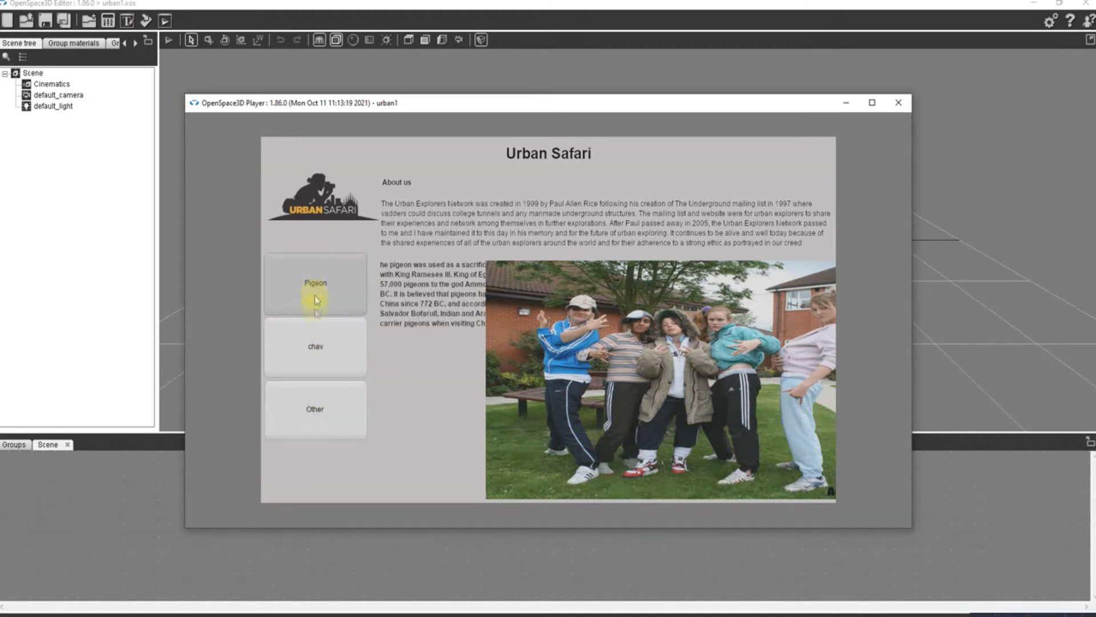
click(314, 353)
click(317, 416)
click(314, 353)
click(311, 299)
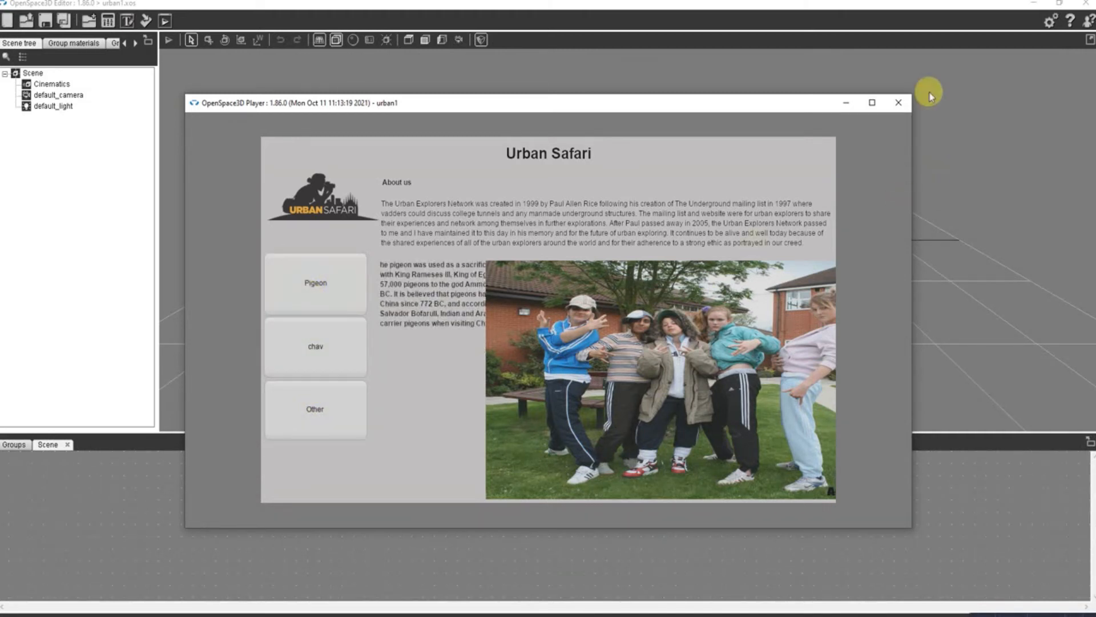
click(900, 104)
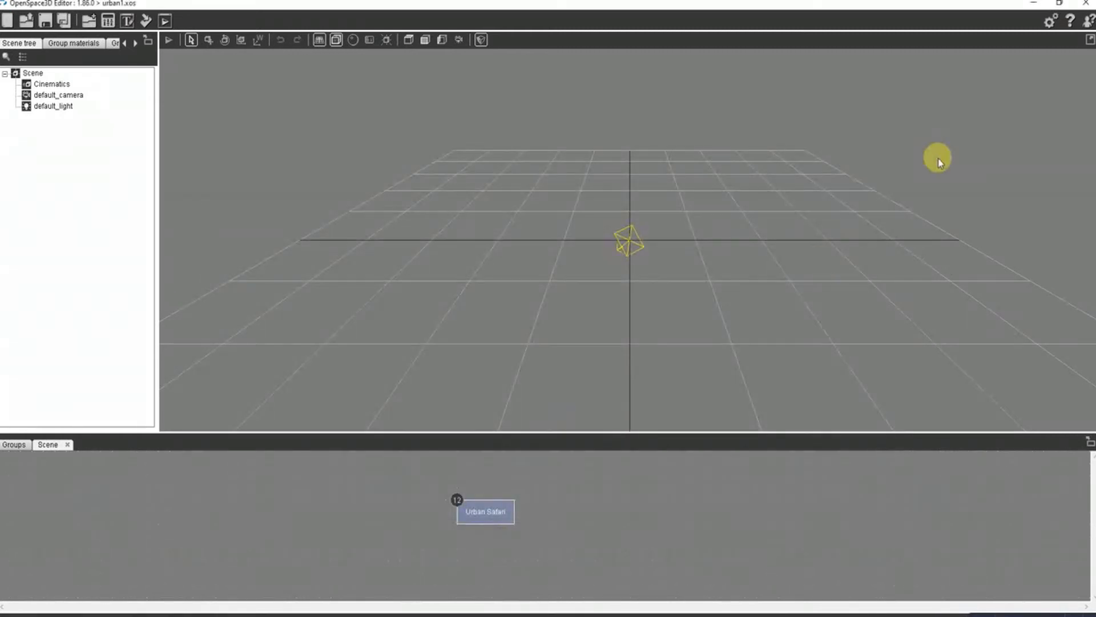
- Review the settings of the other text and other pic elements in the Urban Safari interface configuration and close it
double_click(492, 503)
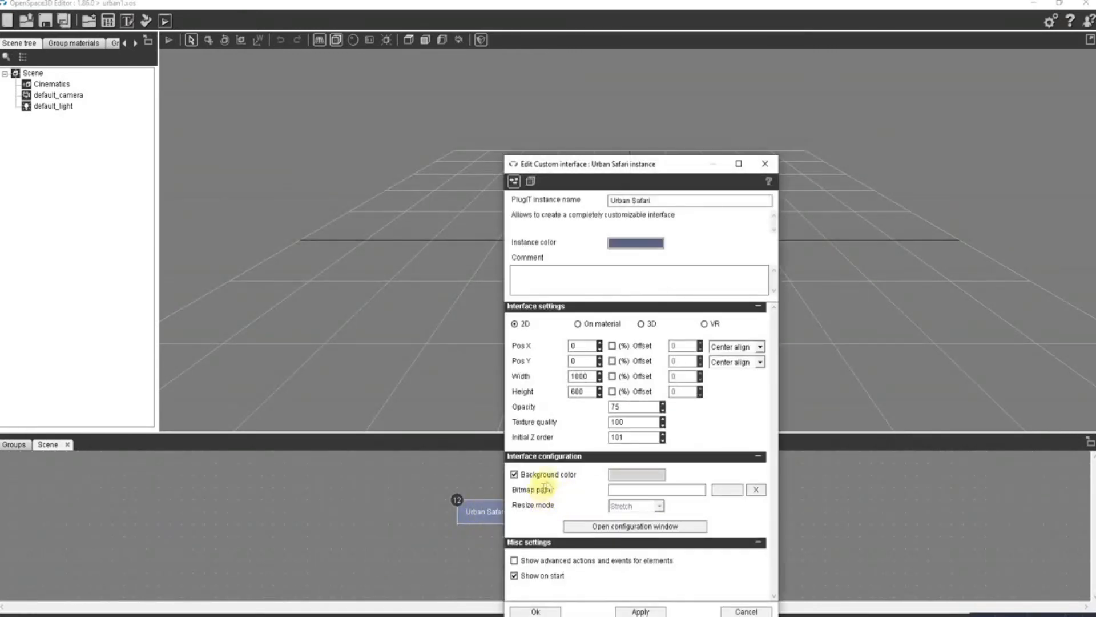
click(609, 525)
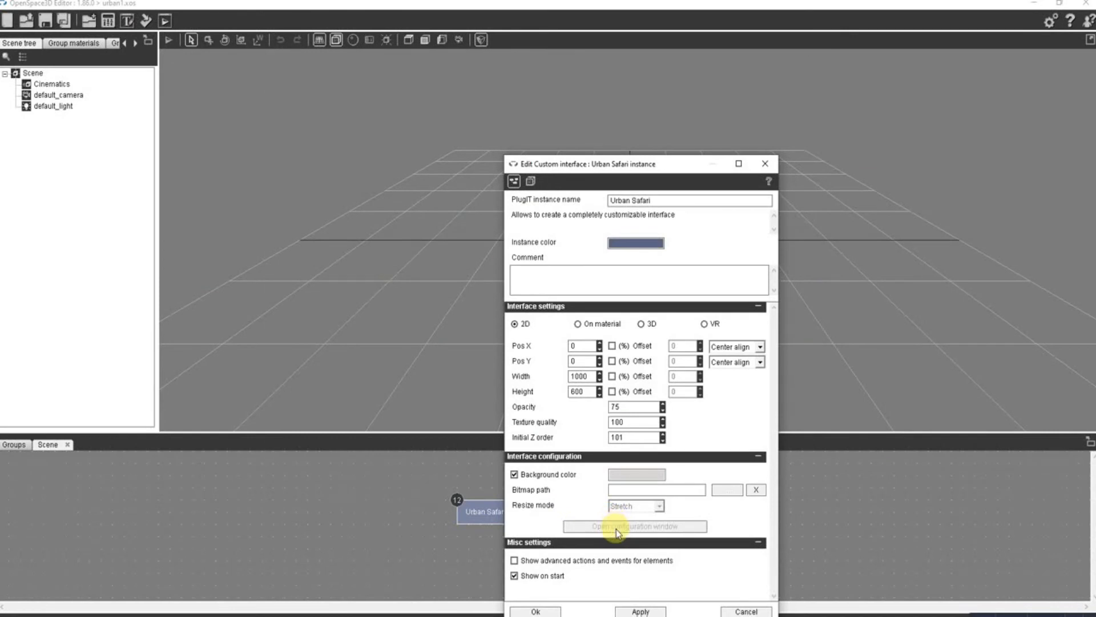
click(471, 318)
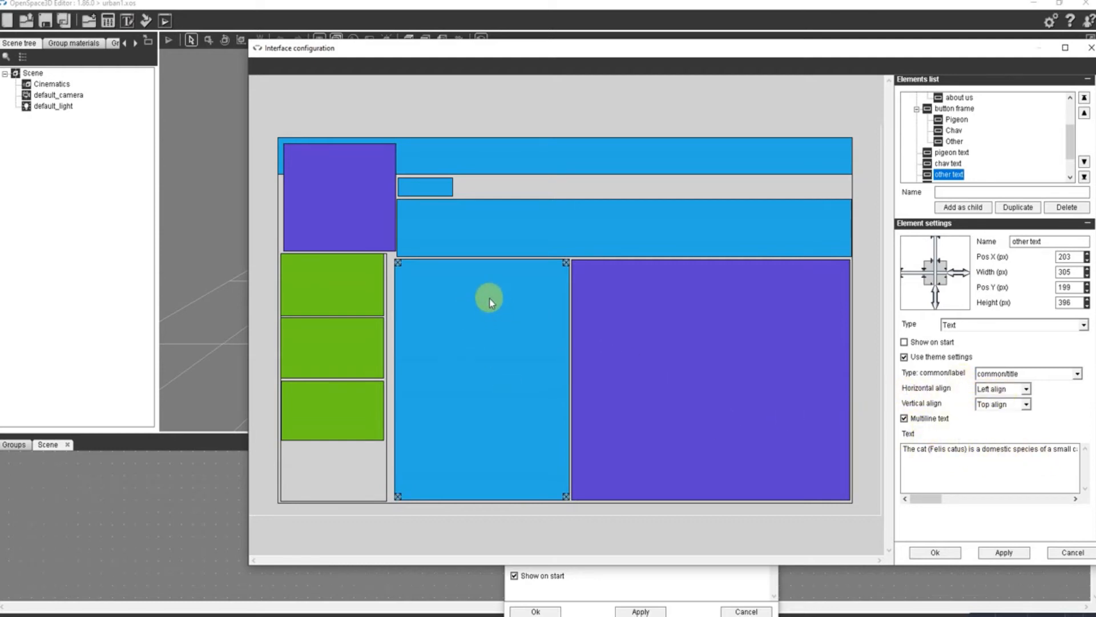
click(519, 355)
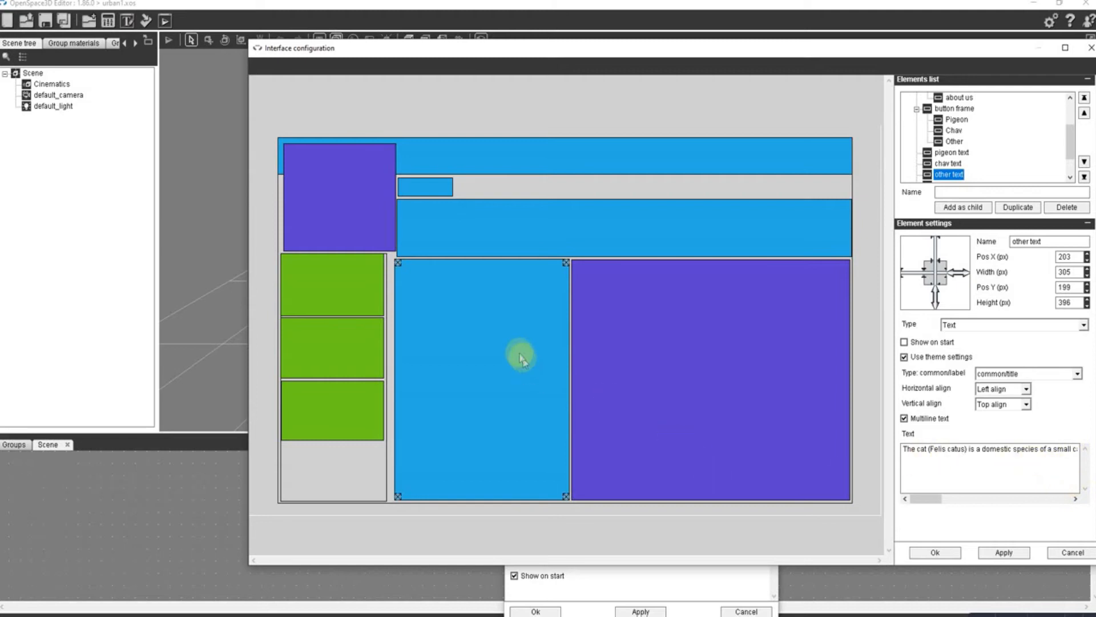
drag(931, 500, 895, 510)
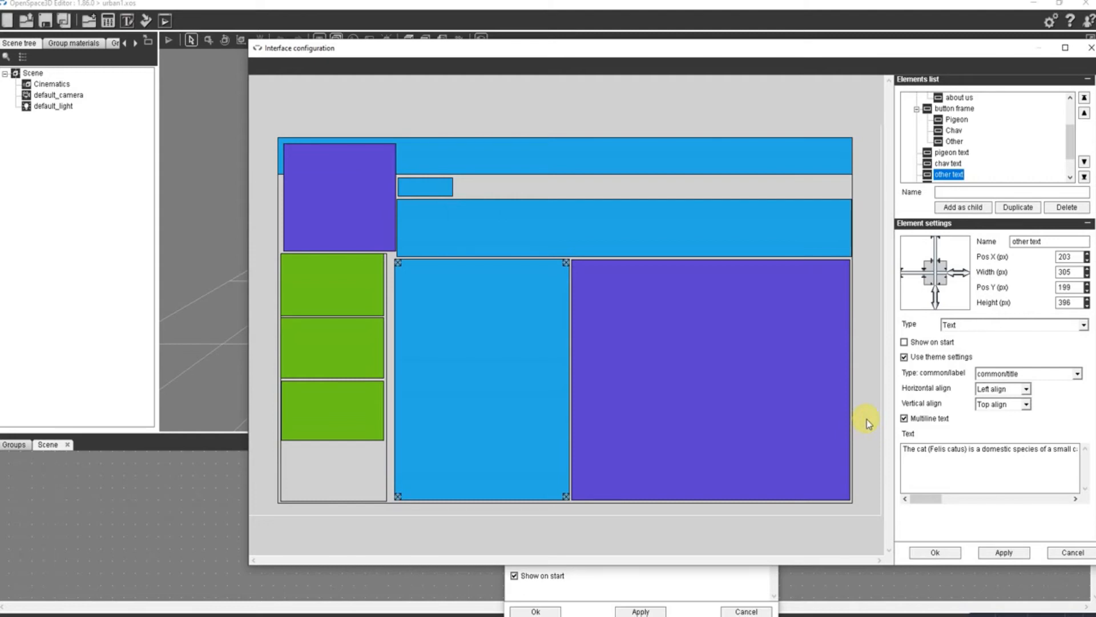
click(684, 330)
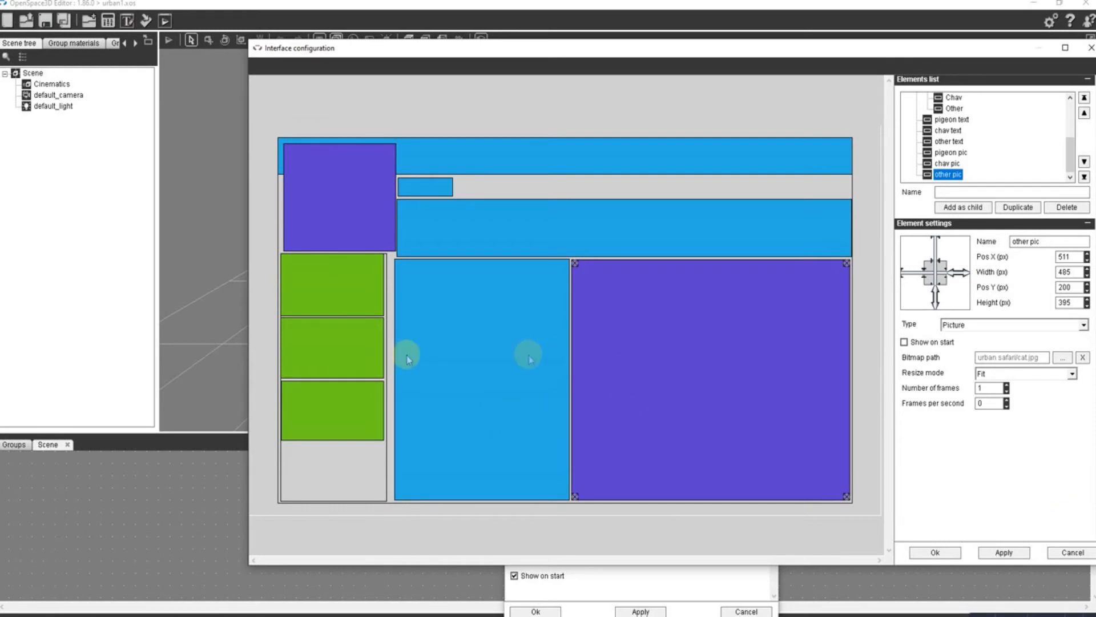
click(931, 552)
click(534, 610)
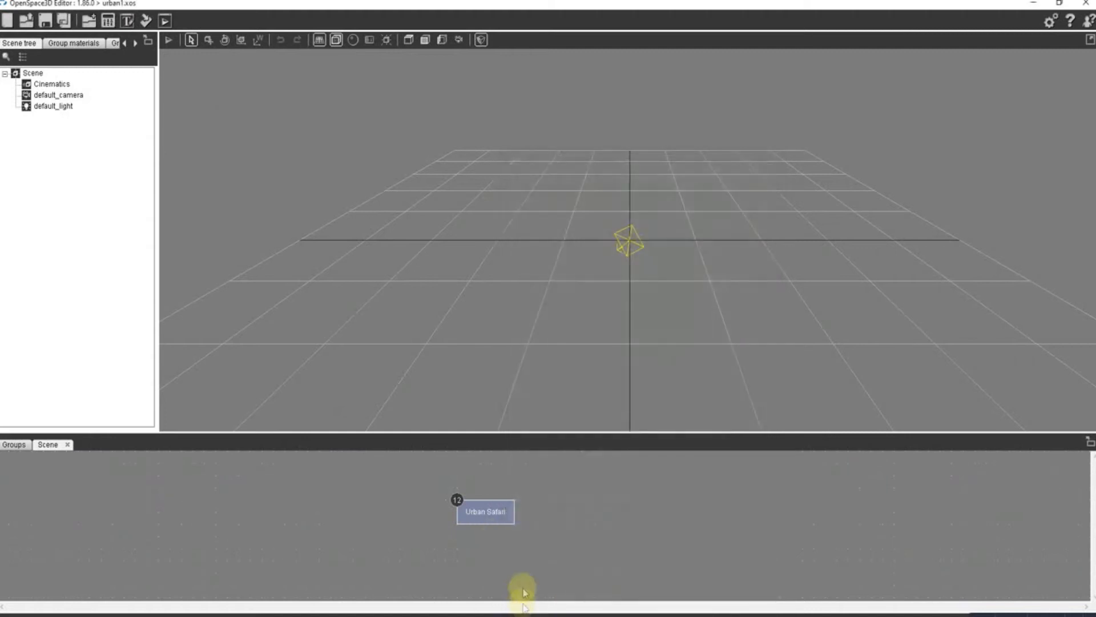
- Link Urban Safari's Pigeon clicked event to the Hide action of the whole interface
right_click(495, 521)
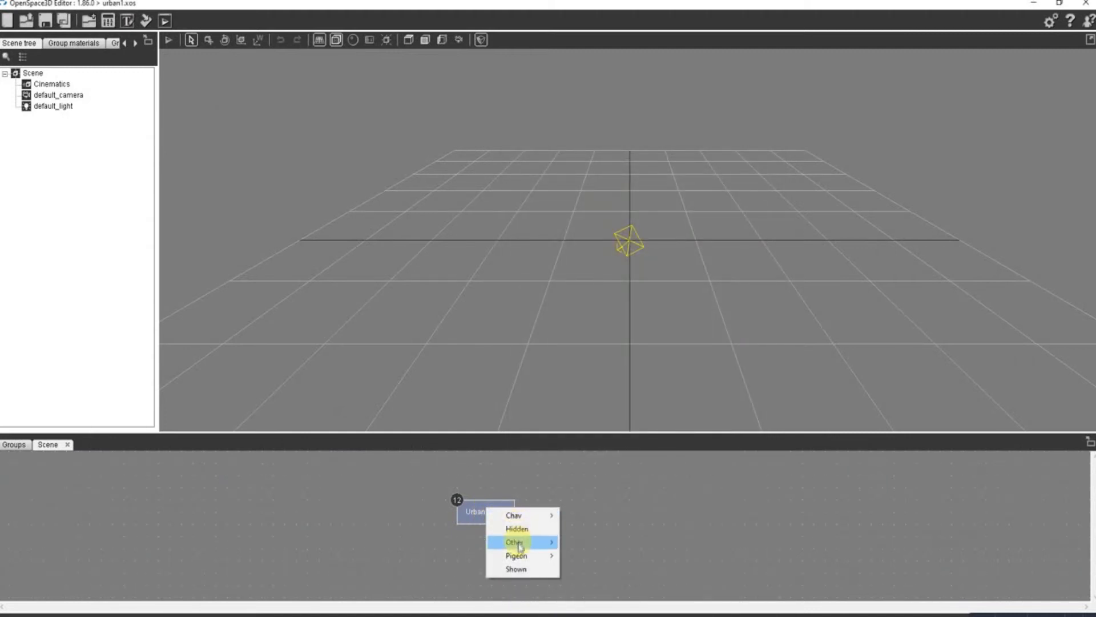
mouse_move(516, 556)
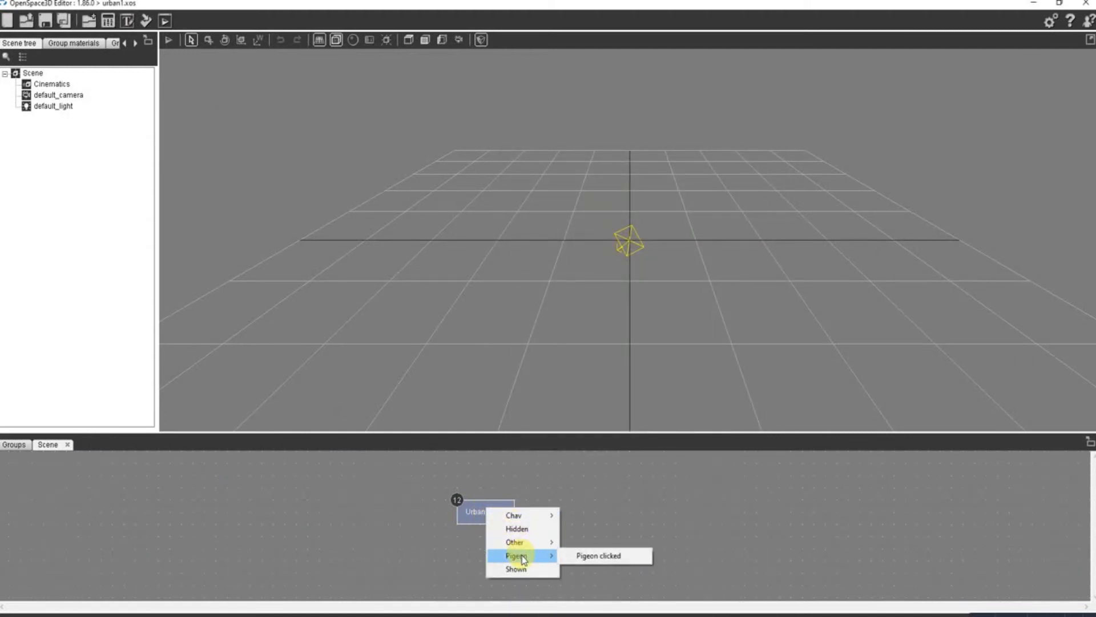
click(595, 556)
click(502, 514)
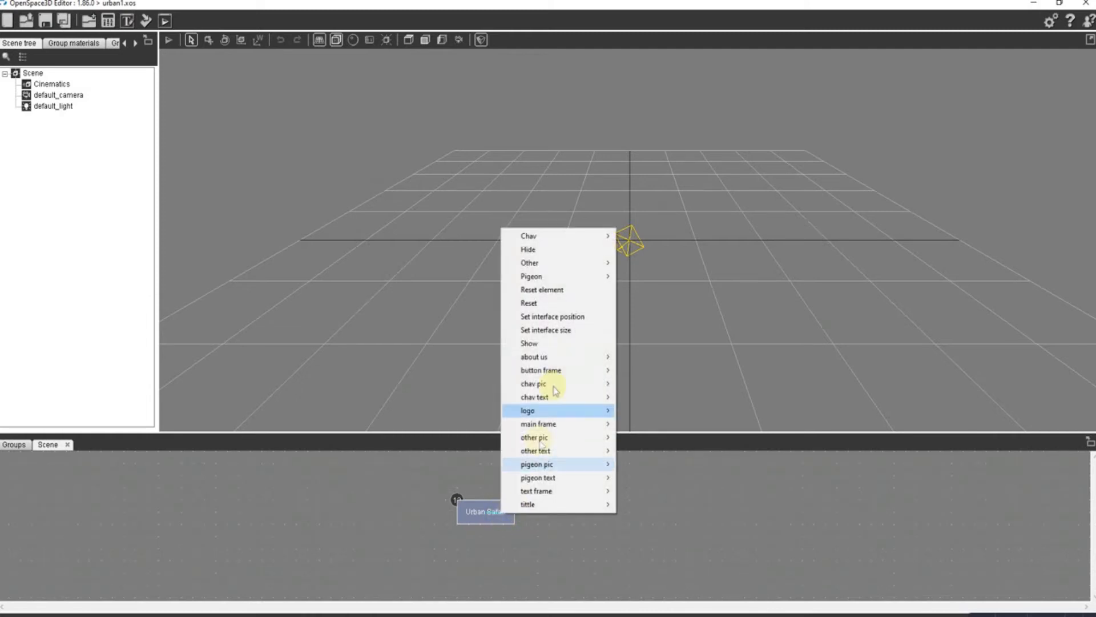
click(562, 250)
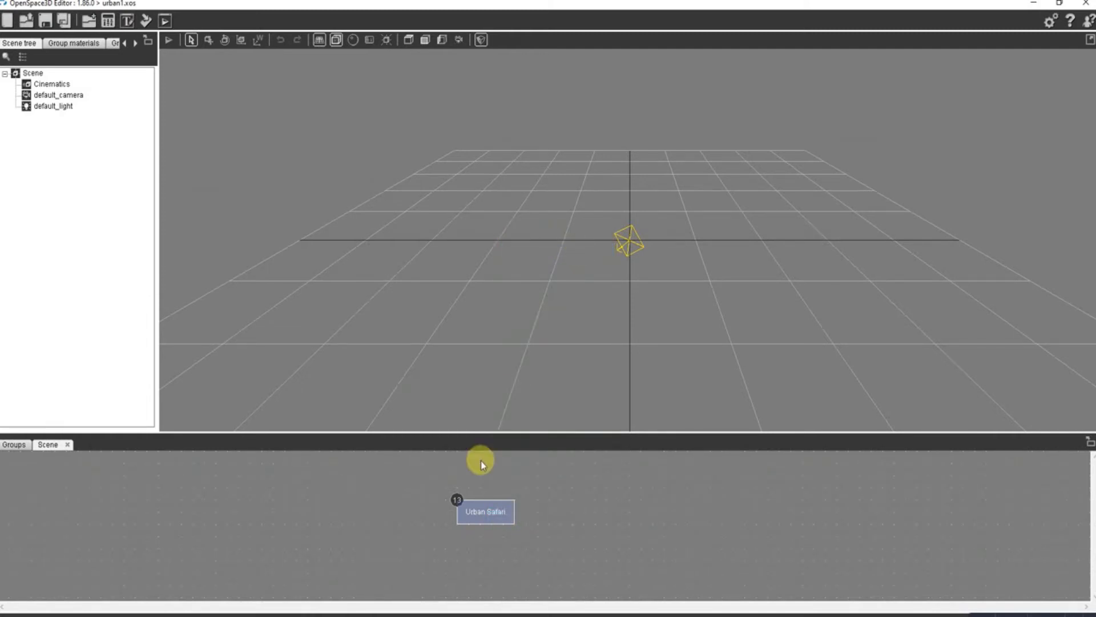
- Delete the link from Pigeon clicked to Urban Safari's Hide action in the link list
double_click(457, 500)
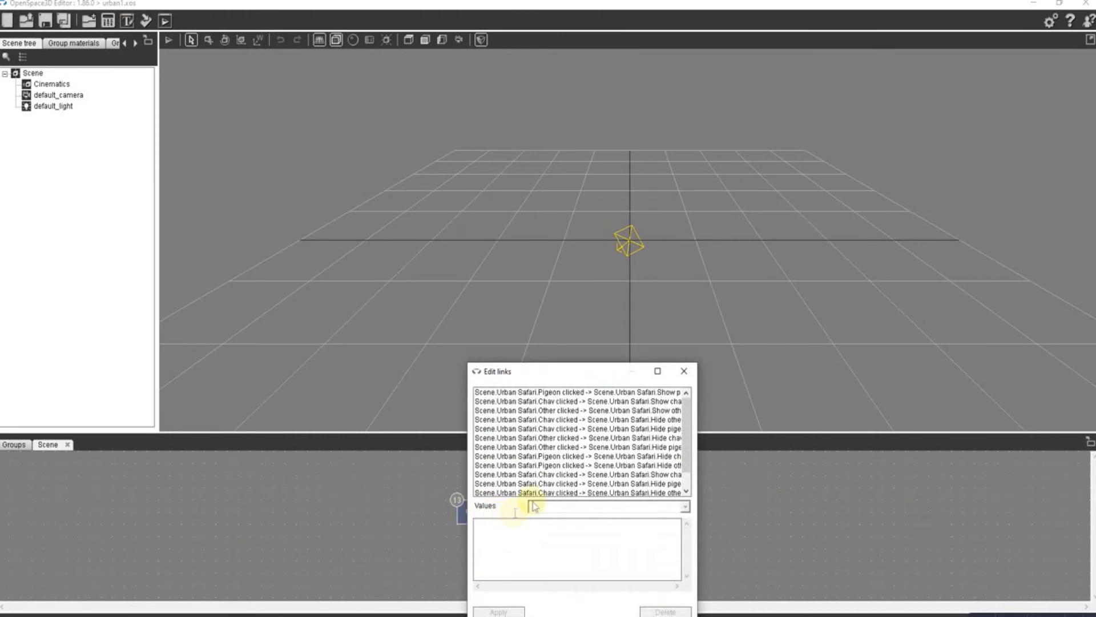
scroll(685, 482, down, 2)
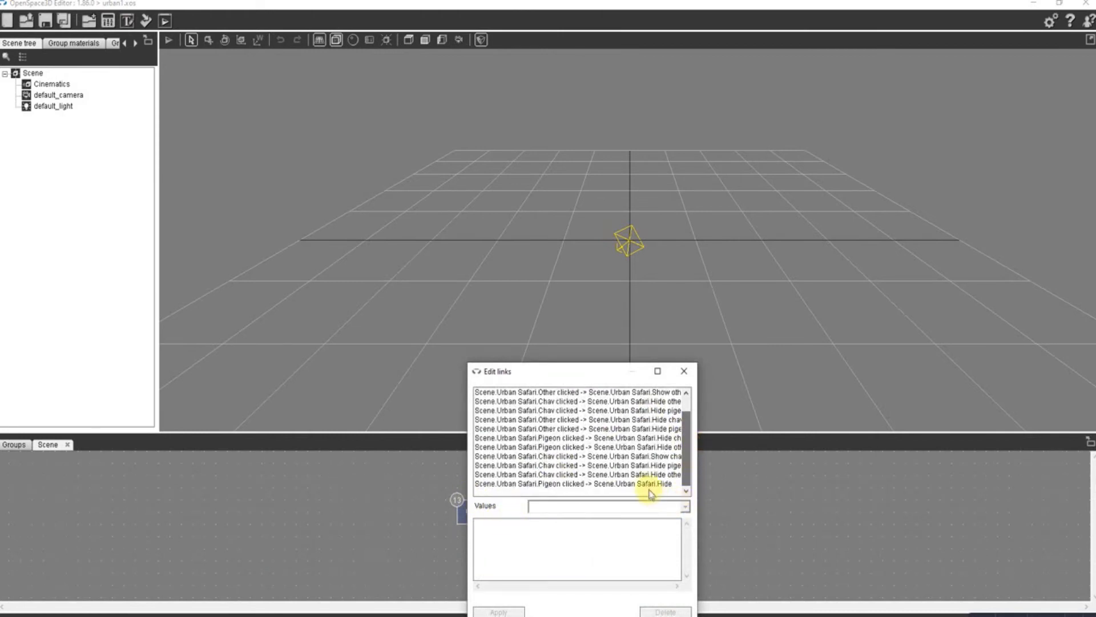
click(639, 484)
click(659, 610)
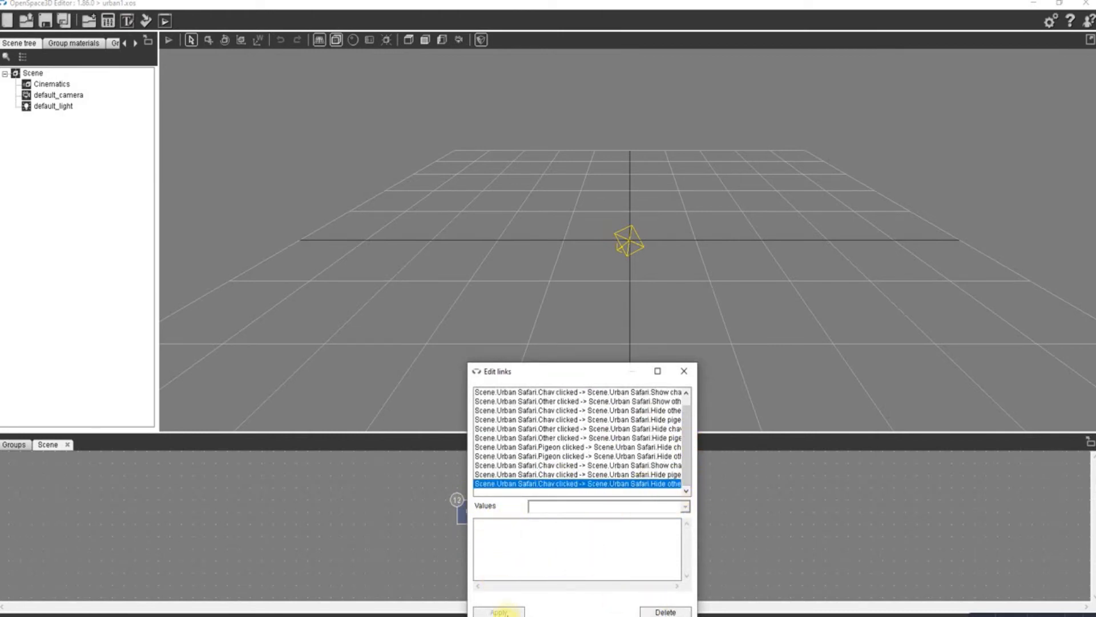
click(684, 370)
- Link Urban Safari's Pigeon clicked event to its Hide chav pic action
right_click(494, 513)
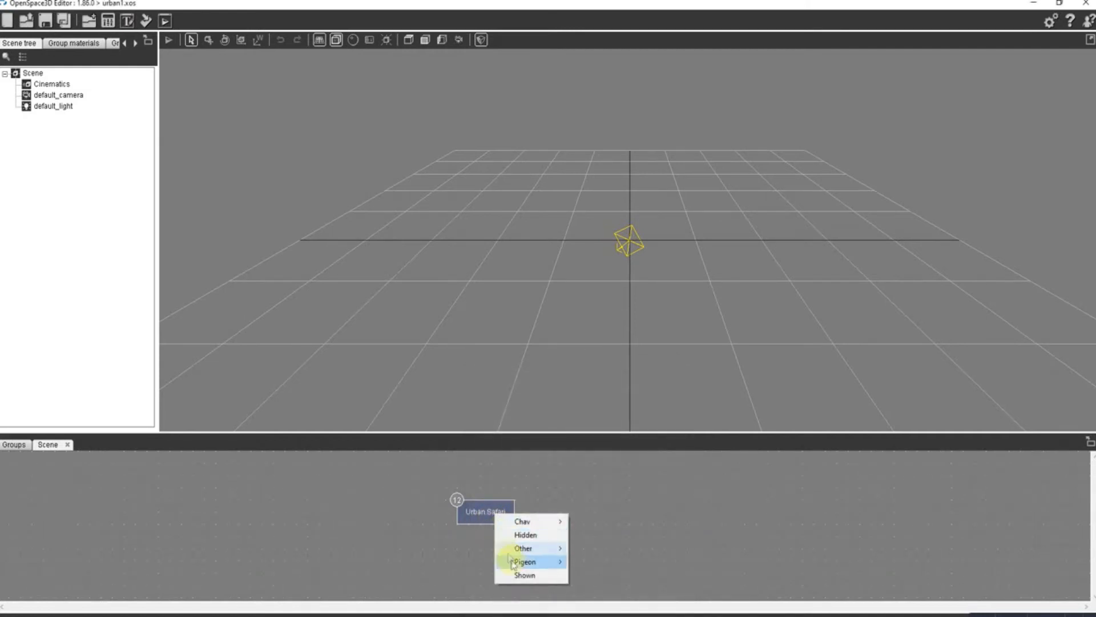
mouse_move(532, 563)
click(599, 563)
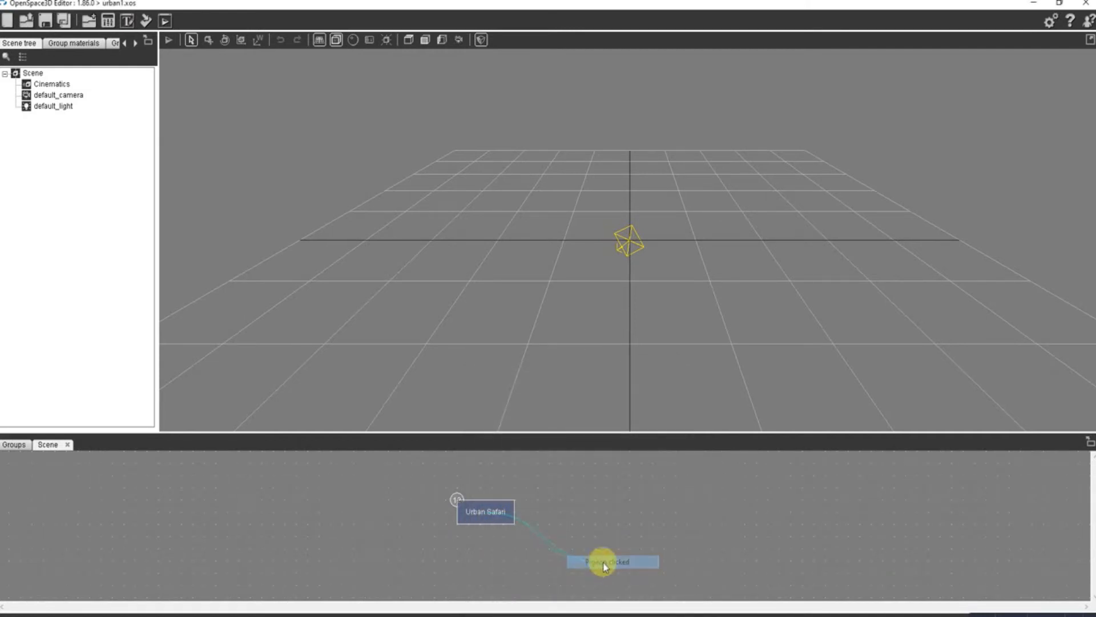
right_click(501, 509)
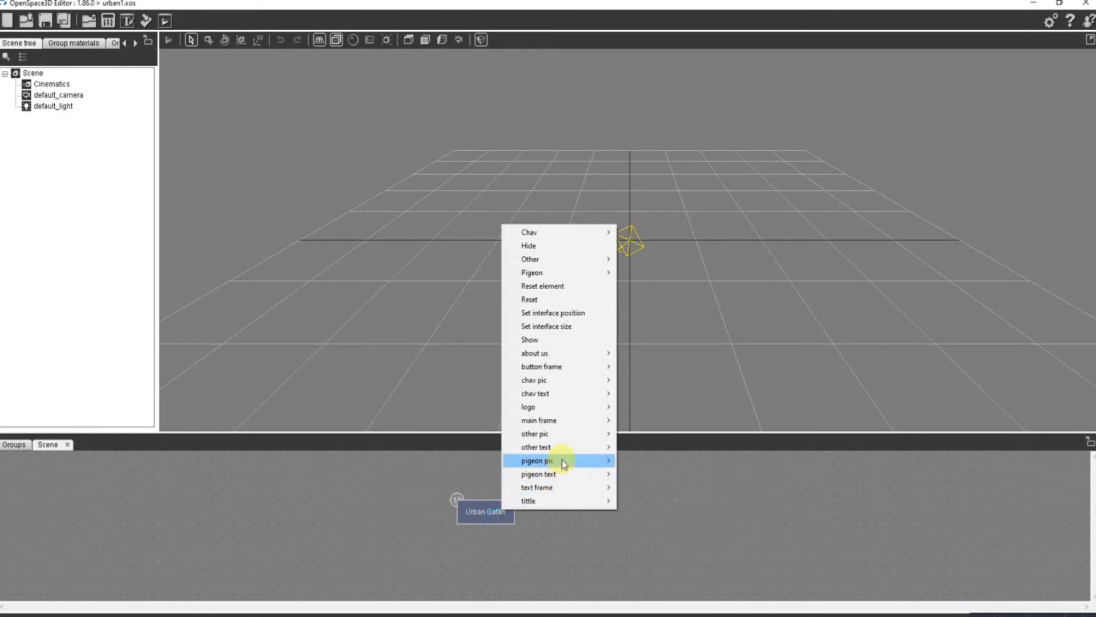
mouse_move(593, 379)
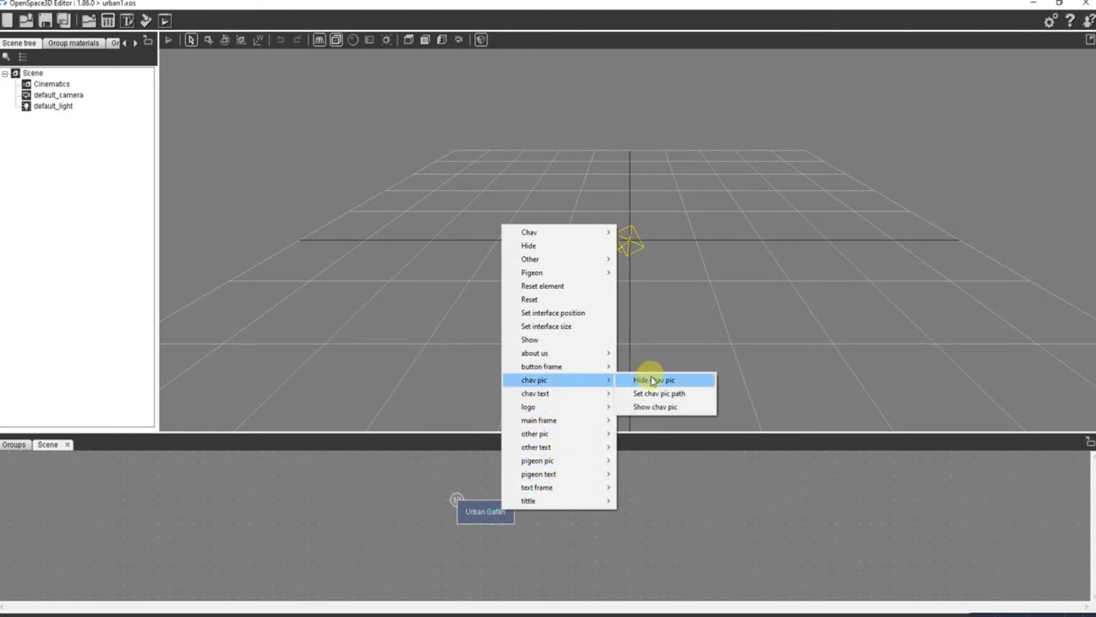
click(650, 380)
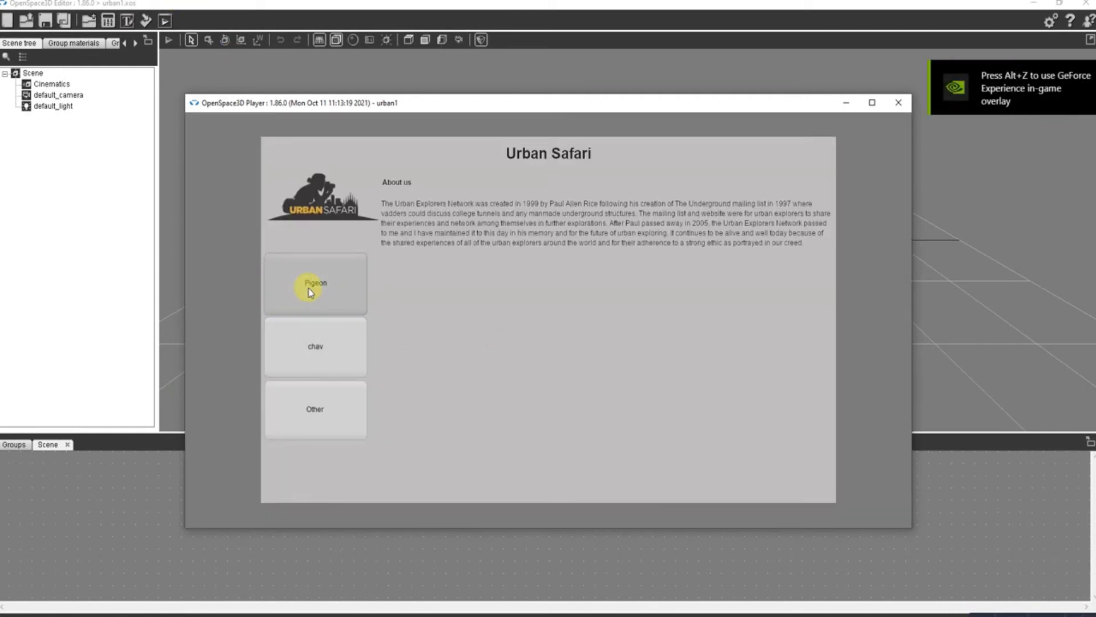
- Test how the Pigeon, chav and Other buttons switch the text and pictures in the running player, and close it
click(309, 348)
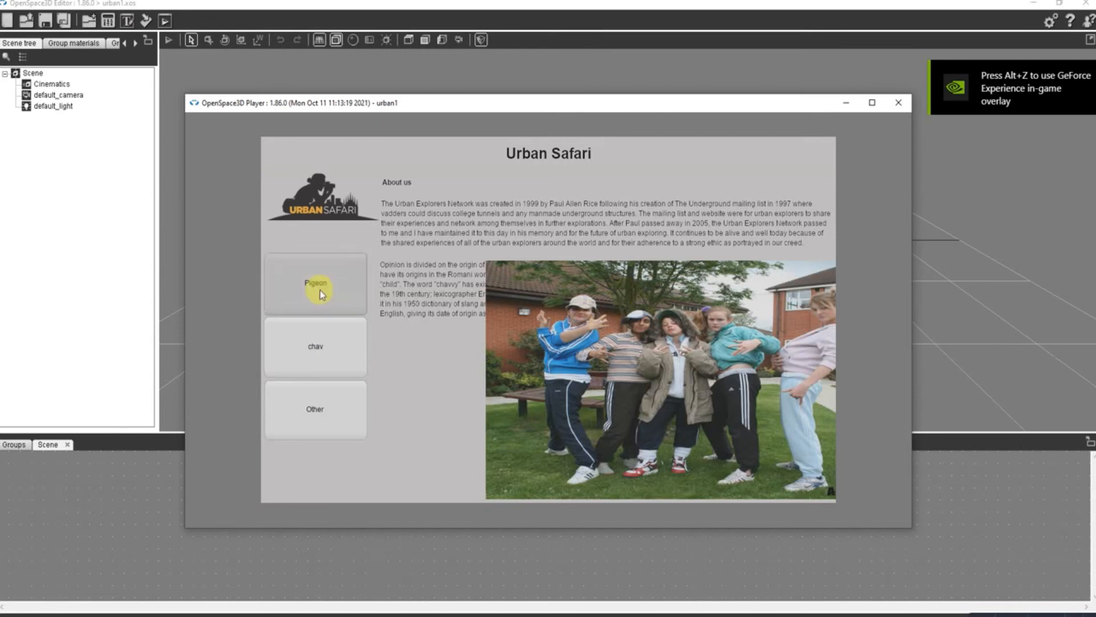
click(318, 286)
click(314, 355)
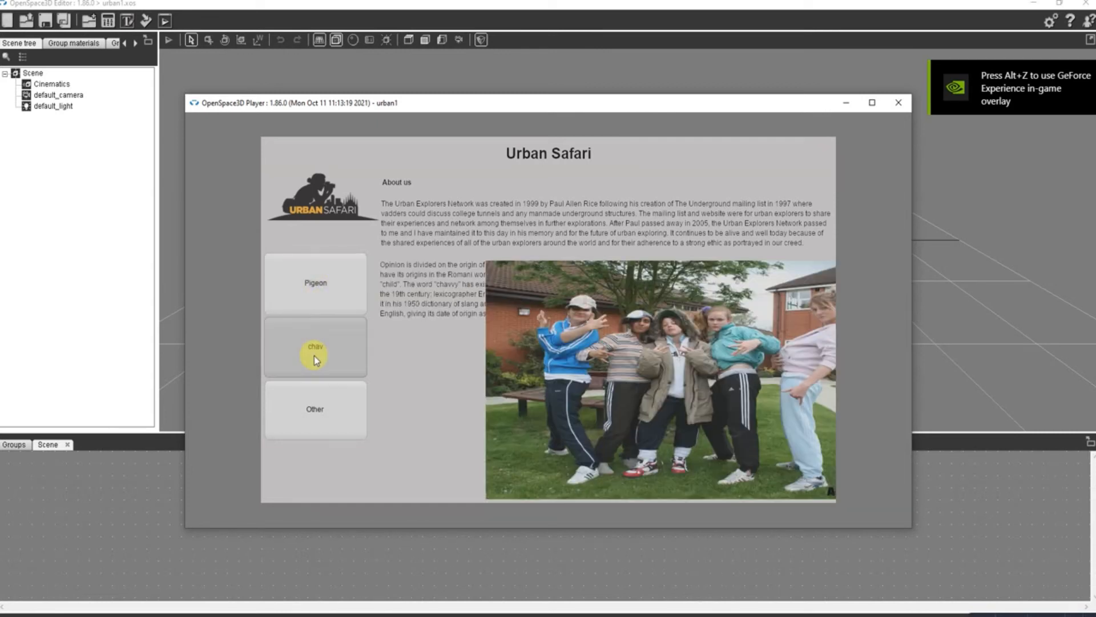
click(318, 402)
click(324, 304)
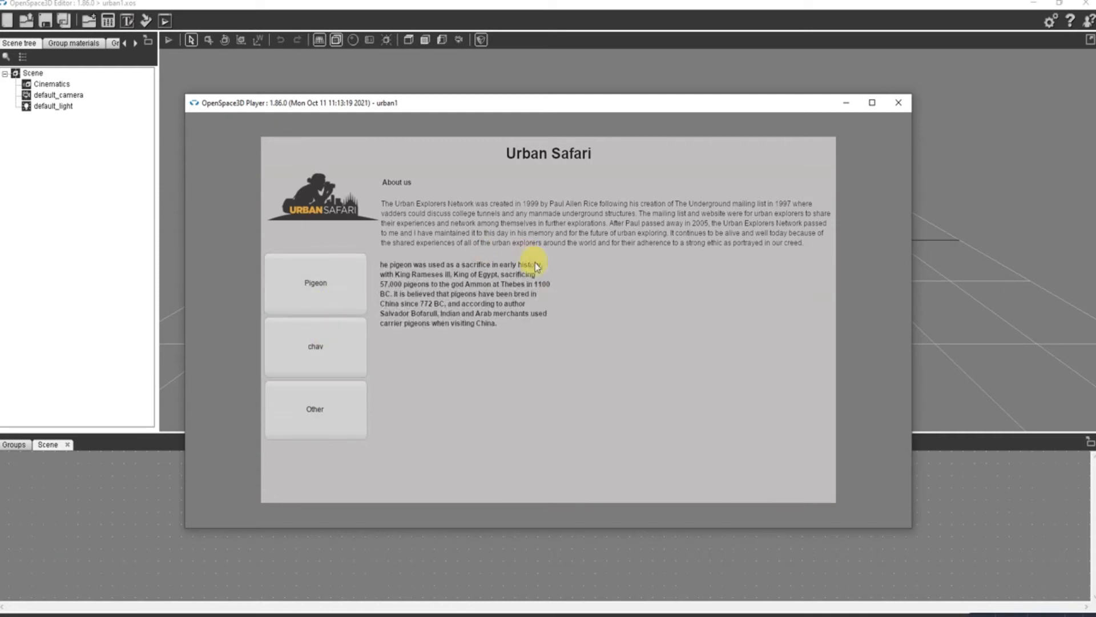
click(293, 354)
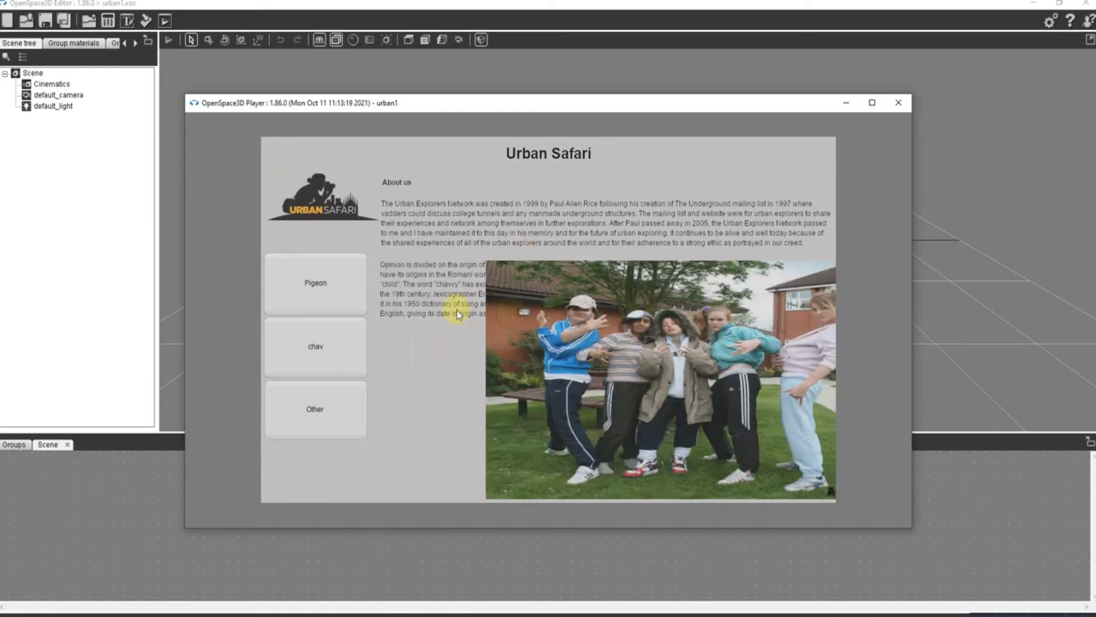
click(899, 104)
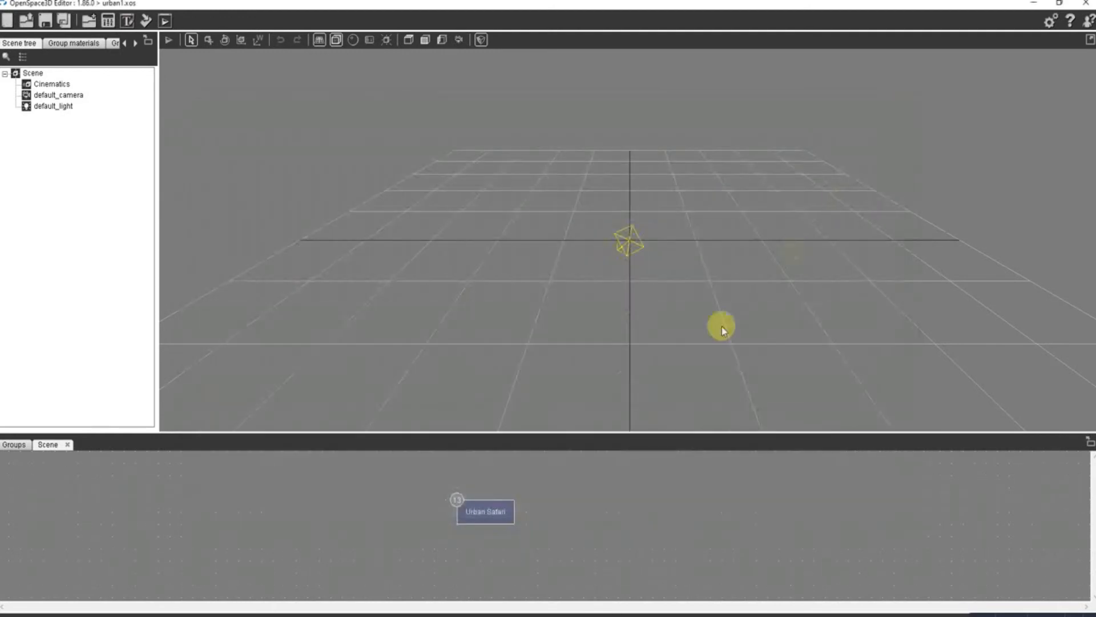
- Shrink the overlapping other, chav and pigeon picture elements in Urban Safari's interface configuration, making pigeon pic about 440 by 275 px
double_click(495, 523)
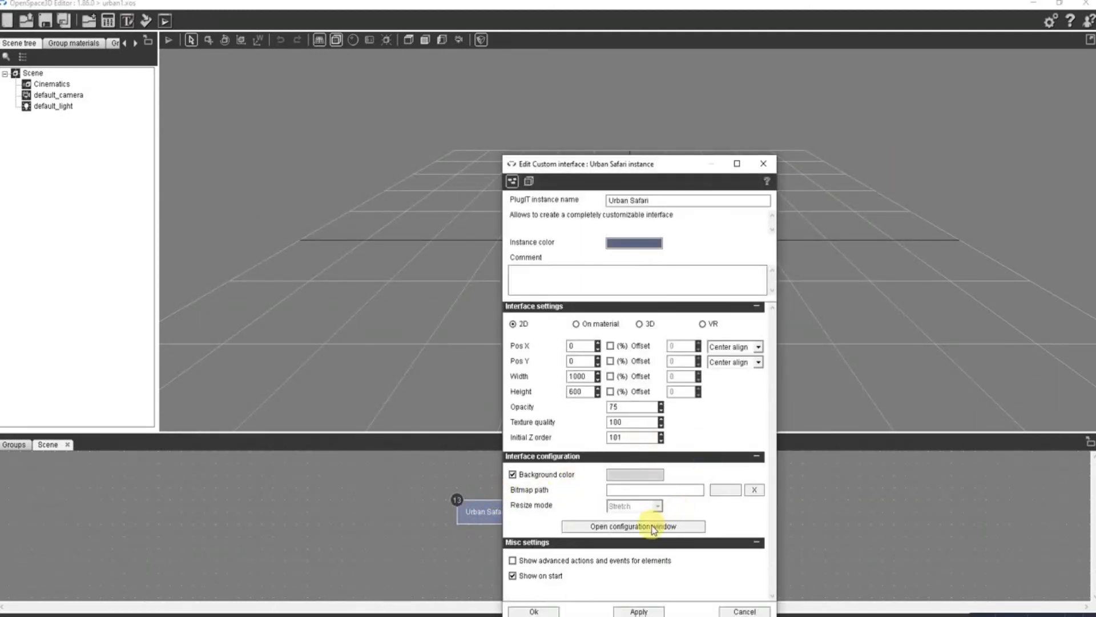
click(653, 526)
click(588, 355)
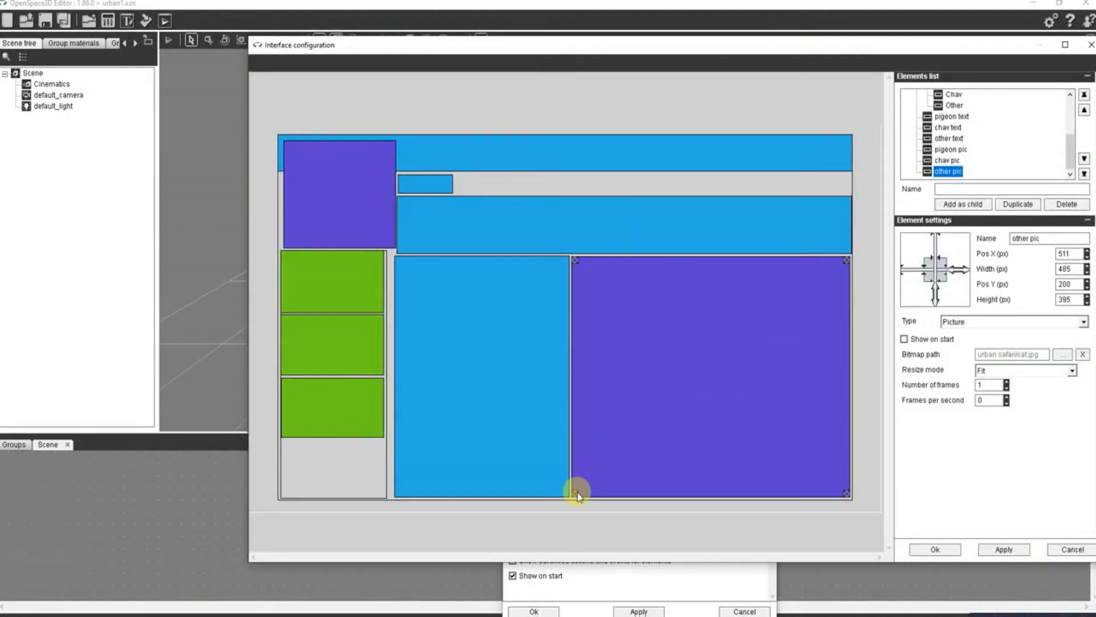
drag(578, 494, 601, 423)
click(578, 470)
drag(575, 491, 602, 425)
click(582, 496)
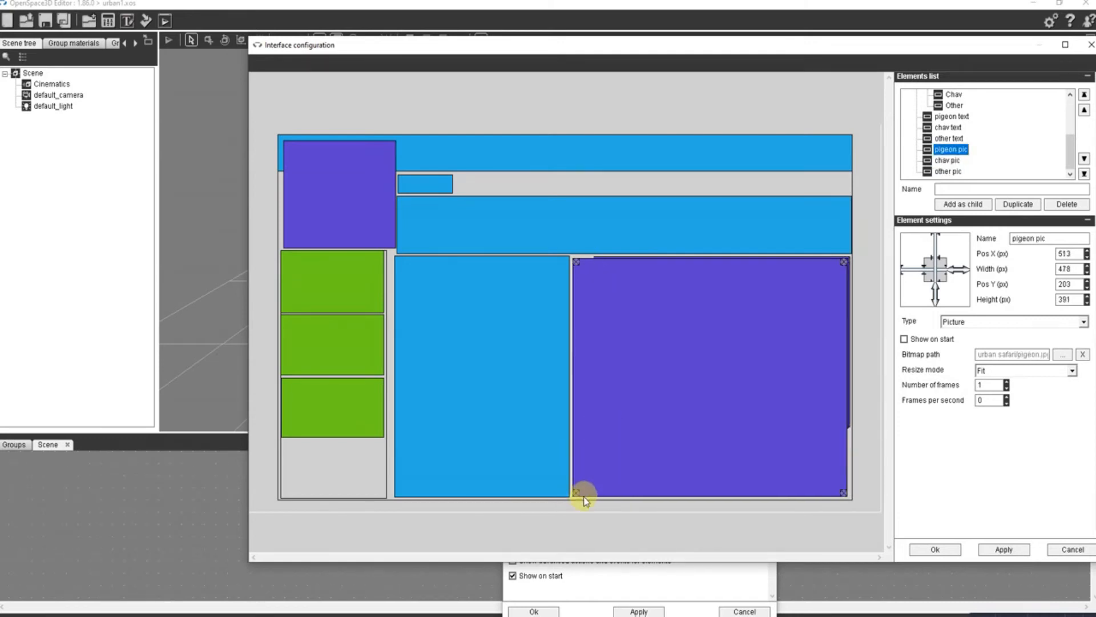
drag(577, 494, 599, 424)
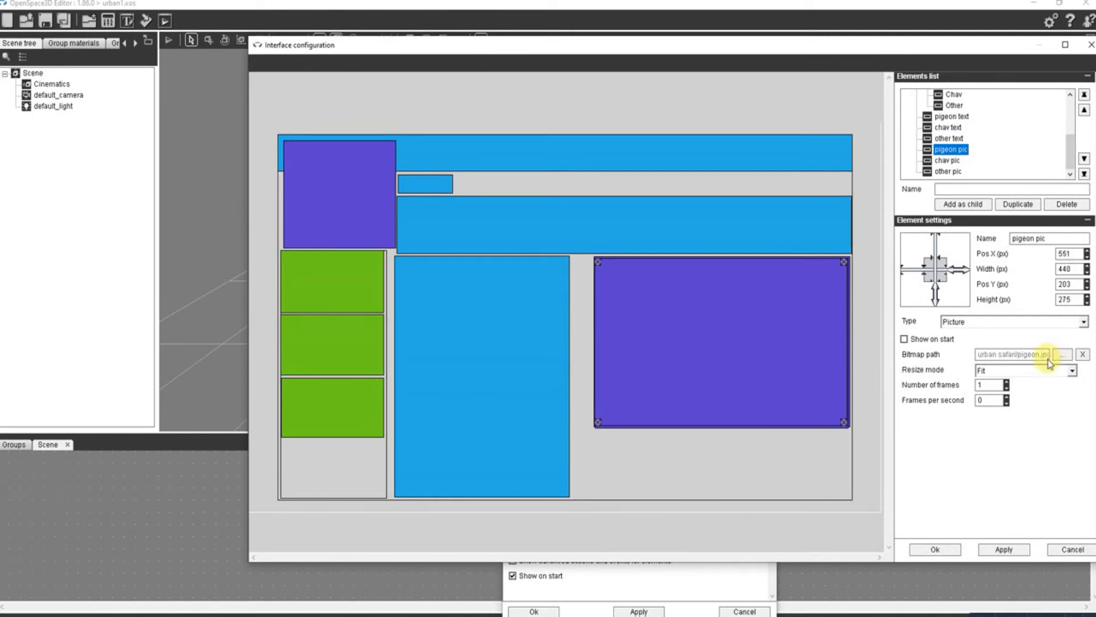
- Keep pigeon pic's resize mode at Fit, switch its X position, Y position and height to percentages, and confirm the Urban Safari settings
click(1056, 374)
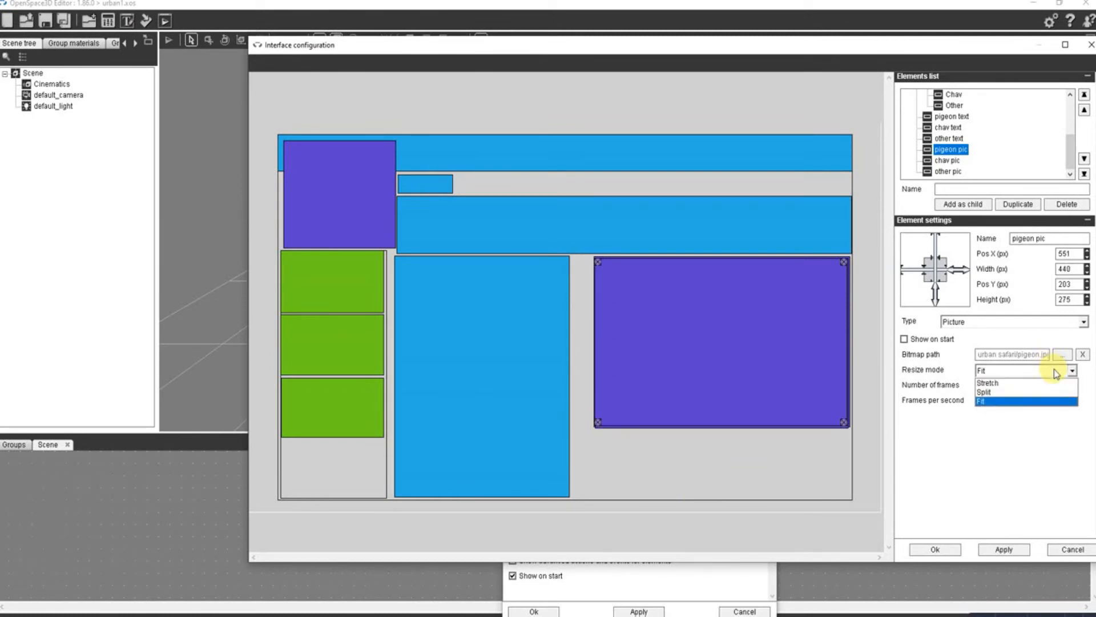
click(1056, 374)
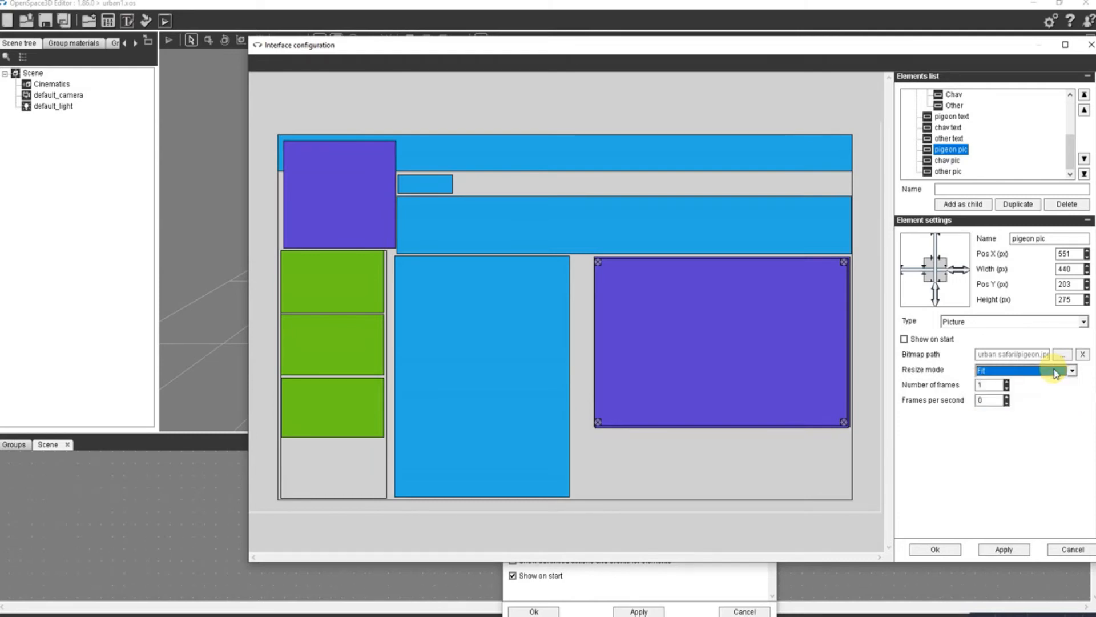
click(928, 547)
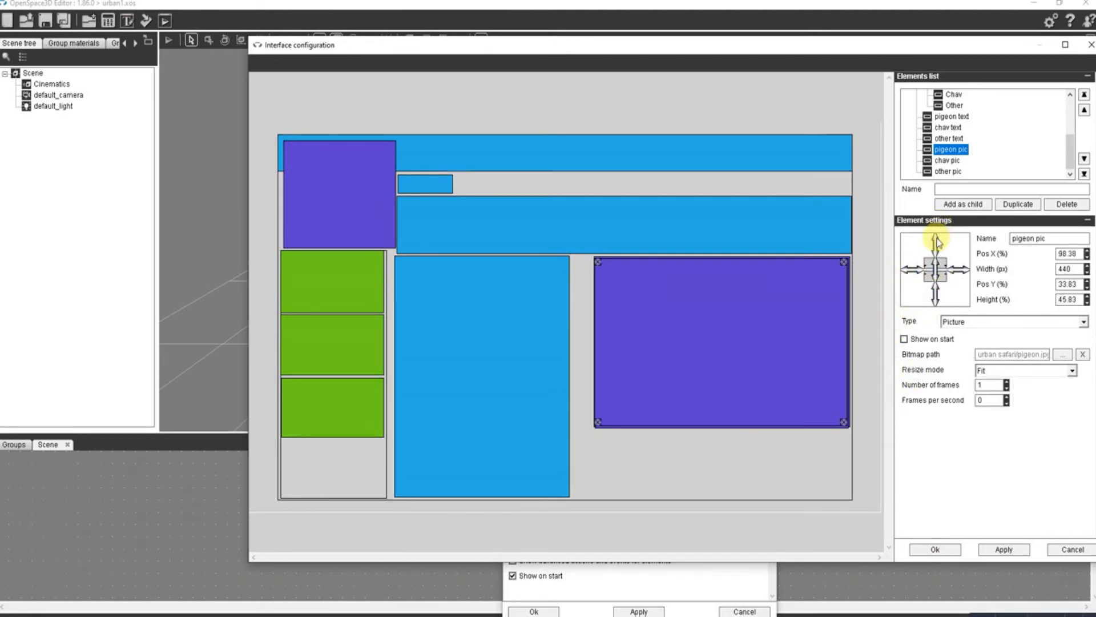
click(949, 550)
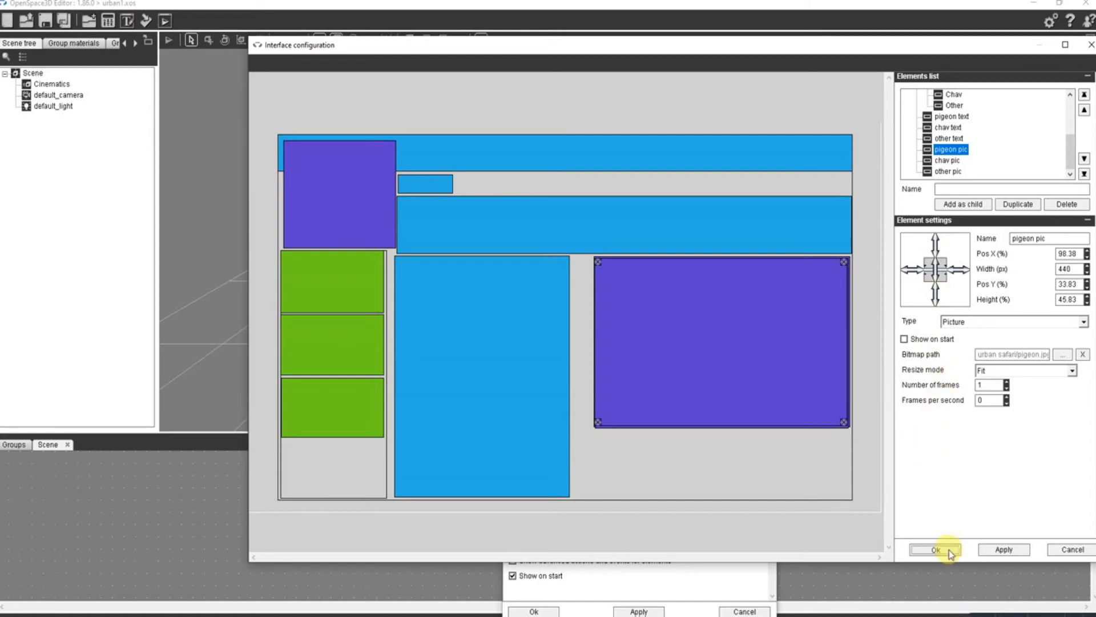
click(533, 611)
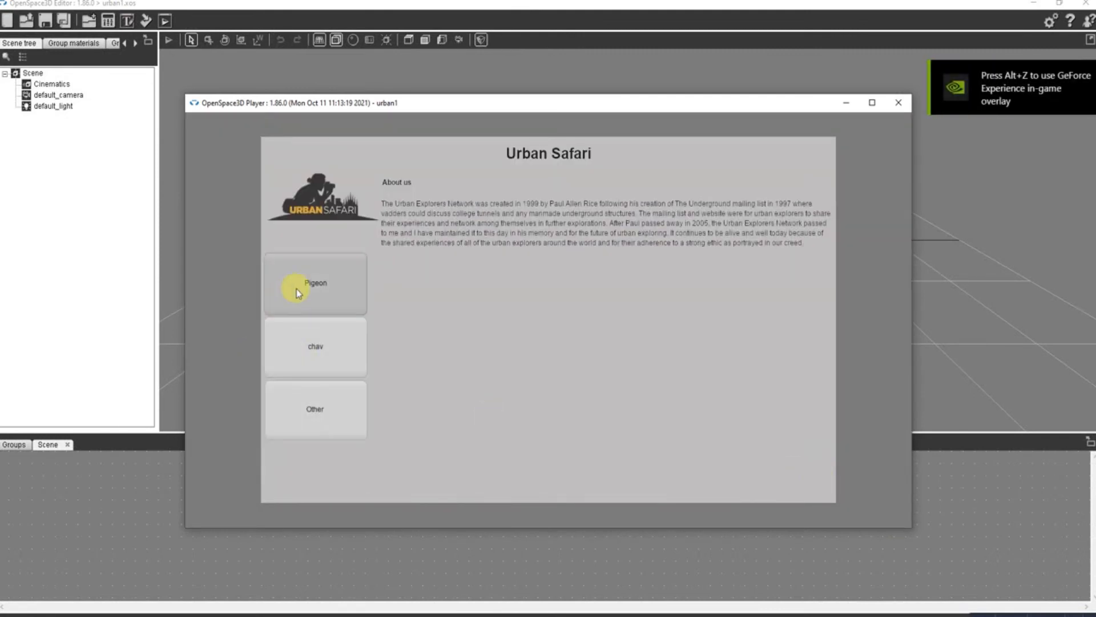
- Check the placement of the resized pictures in the player by trying the Pigeon, chav and Other buttons, and close it
click(302, 290)
click(303, 349)
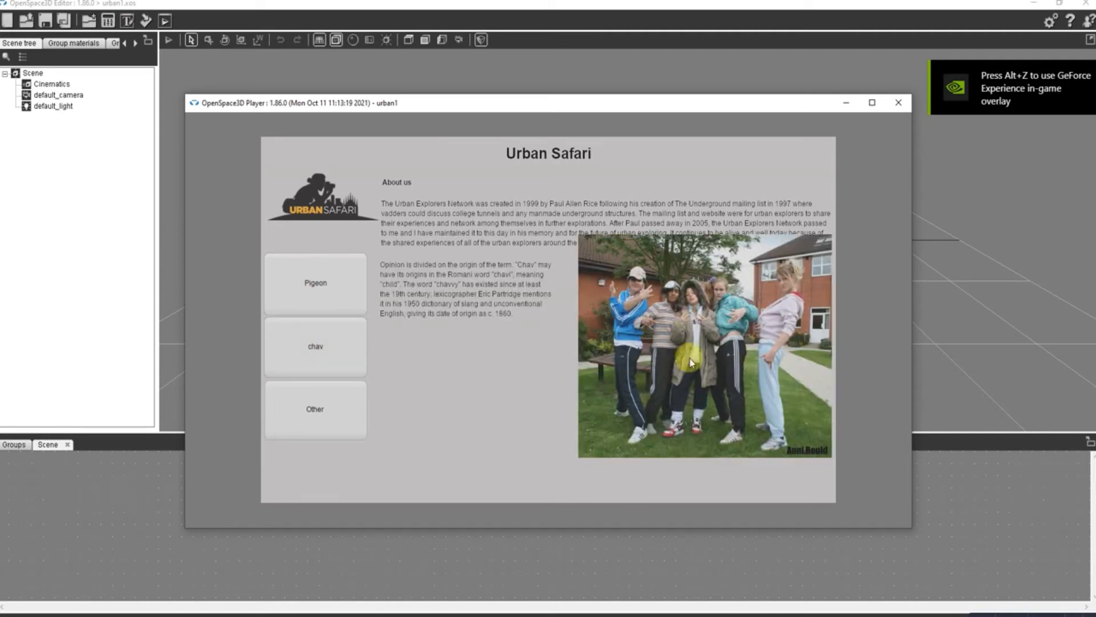
click(327, 409)
click(319, 357)
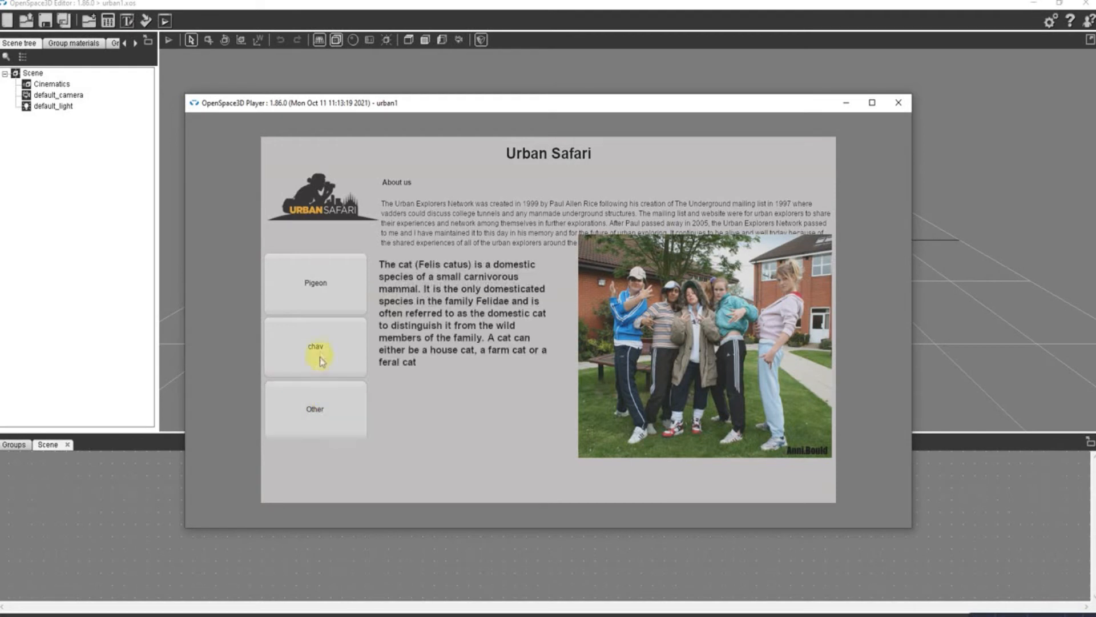
click(323, 282)
click(320, 351)
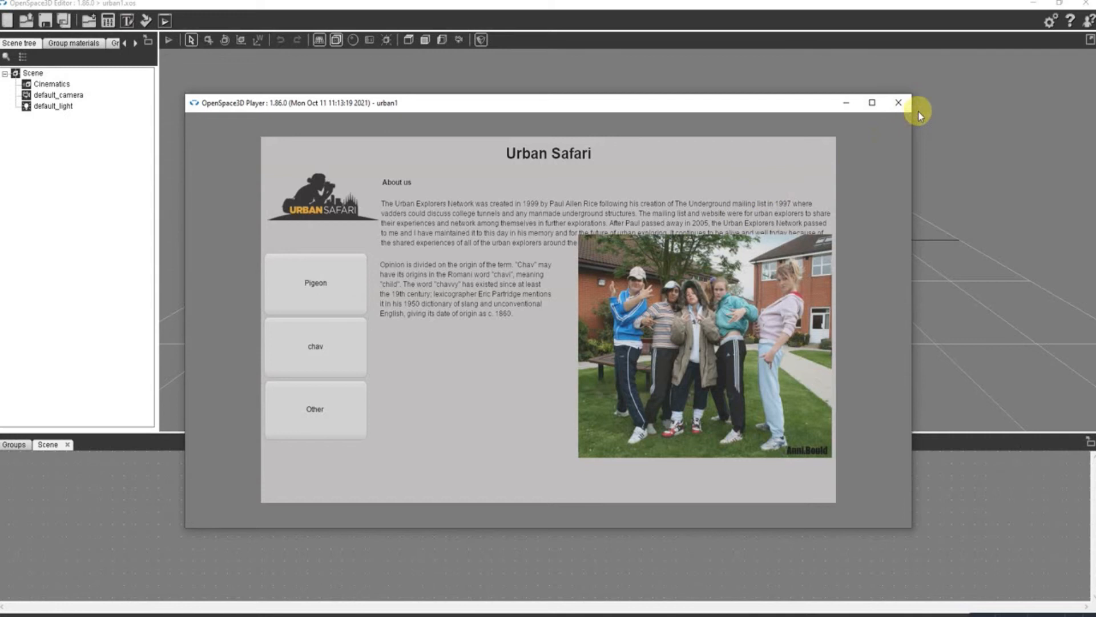
click(907, 103)
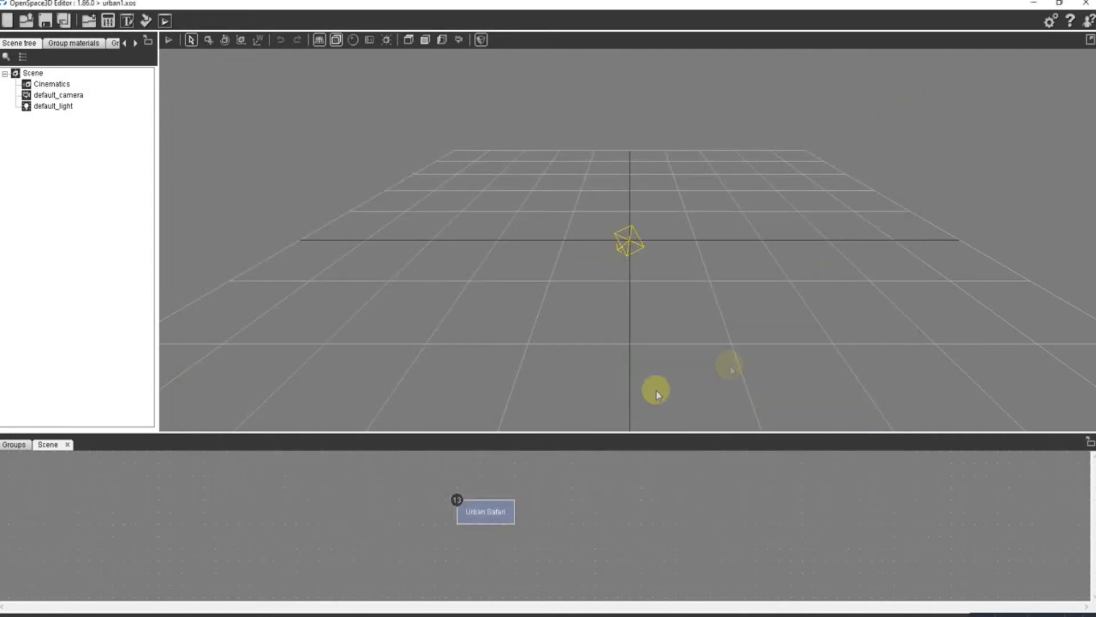
- Review the list of event links on the Urban Safari interface and close it
double_click(488, 515)
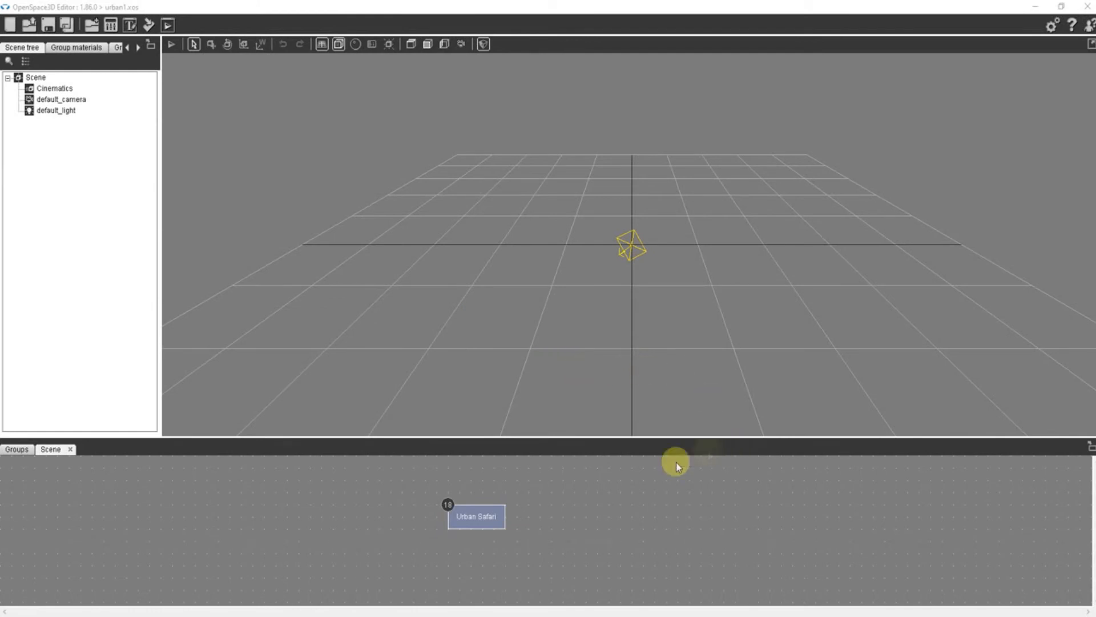
click(446, 504)
drag(666, 434, 674, 395)
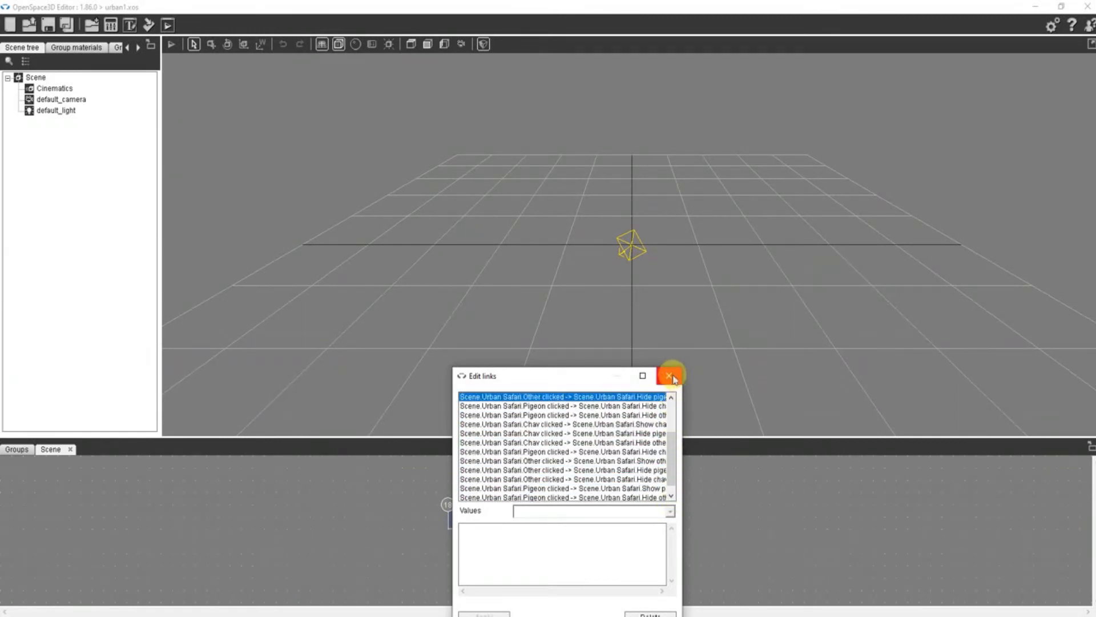
click(669, 375)
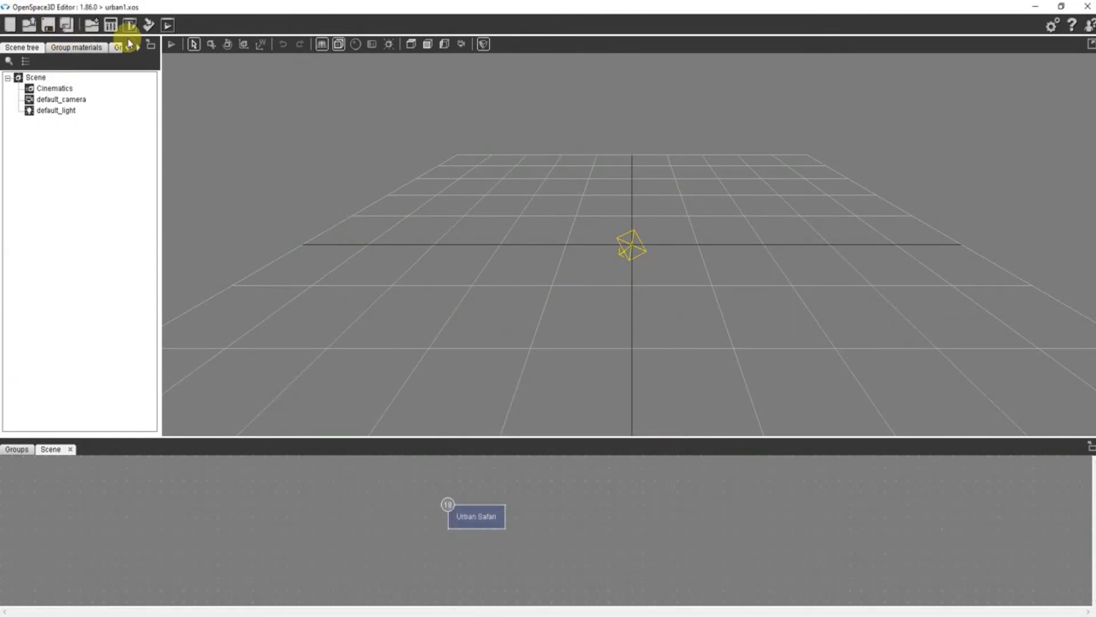
- Run the urban1 project and test that Pigeon, chav and Other each show only their own text and picture
click(167, 26)
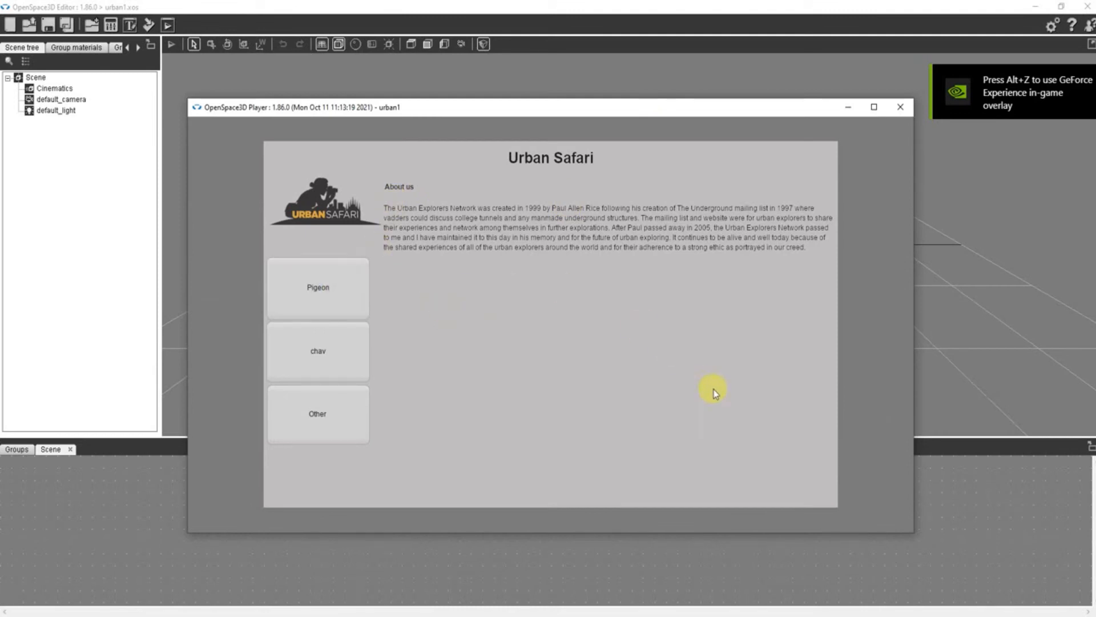
mouse_move(362, 108)
mouse_down()
mouse_move(362, 86)
mouse_move(373, 108)
mouse_up()
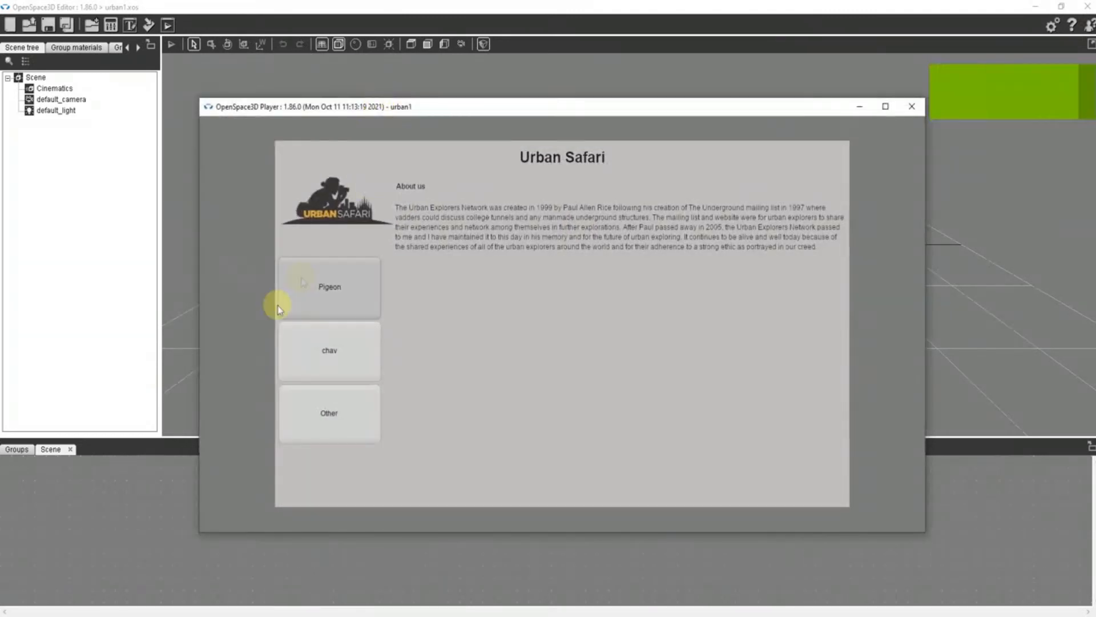
click(336, 295)
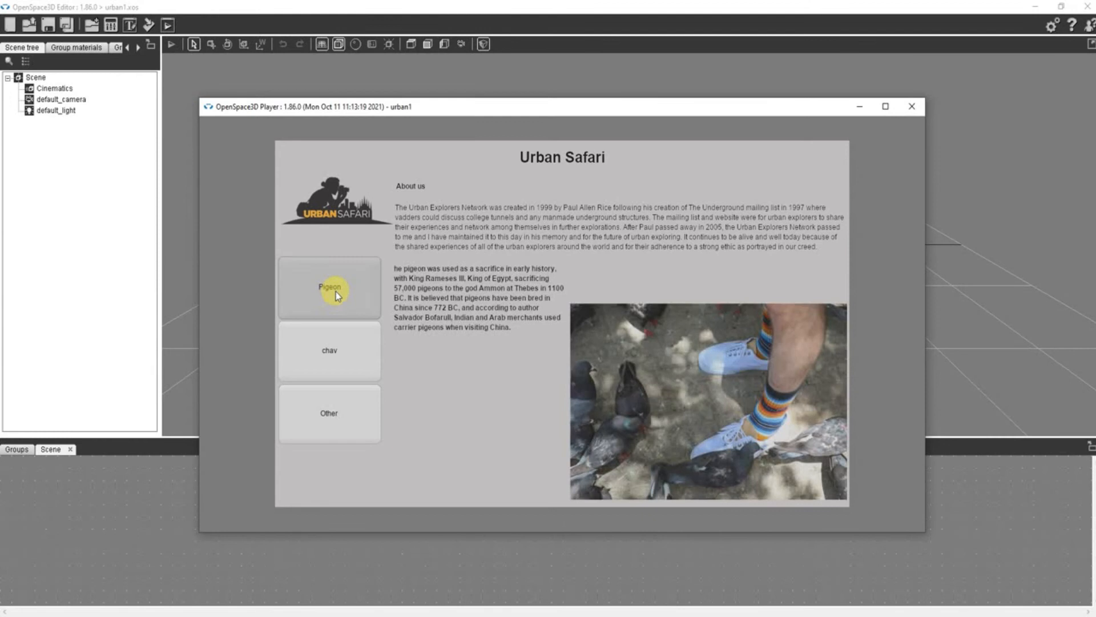
click(326, 358)
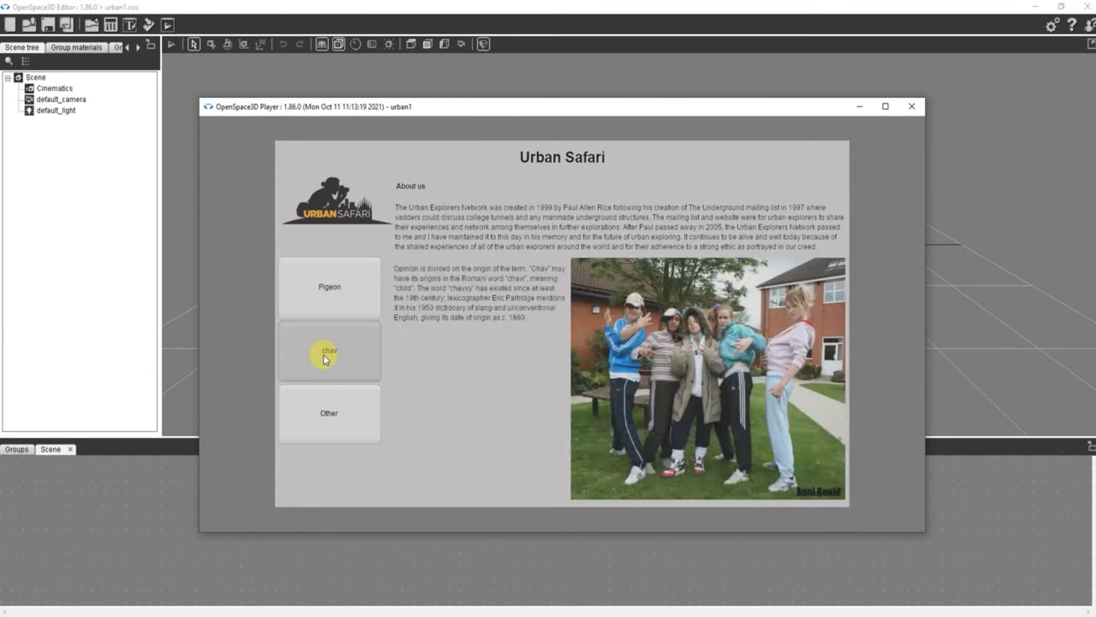
click(340, 434)
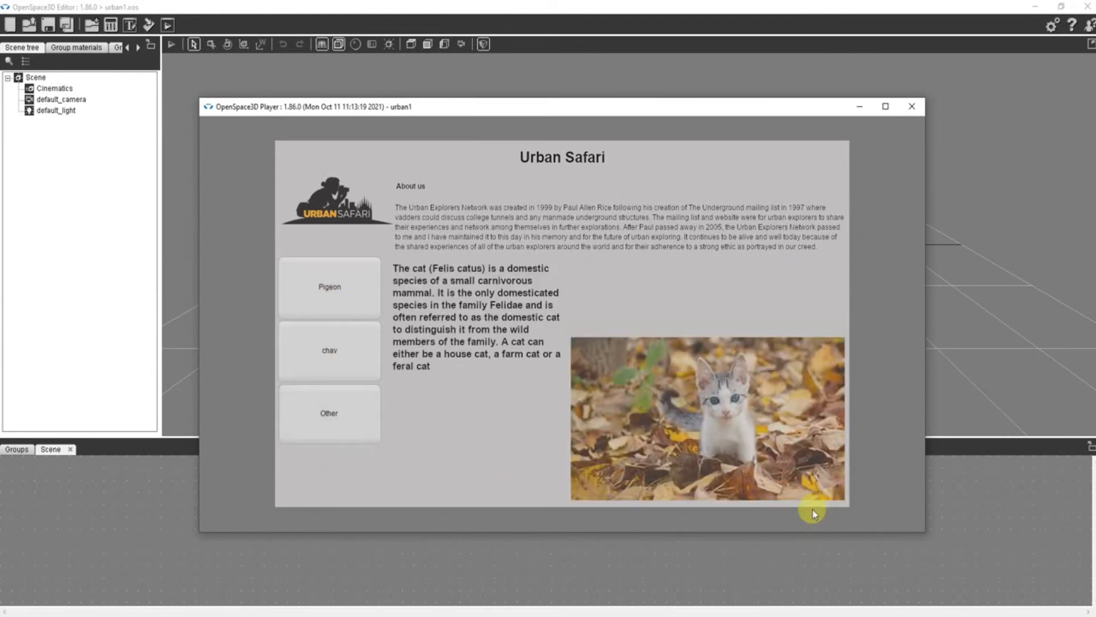
click(329, 349)
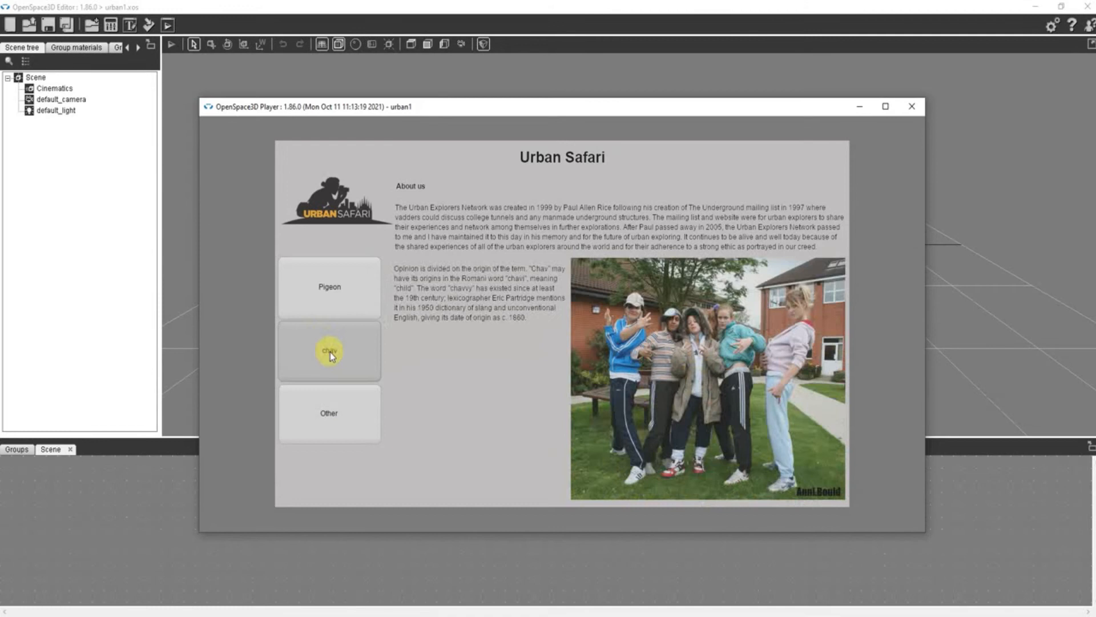
click(337, 285)
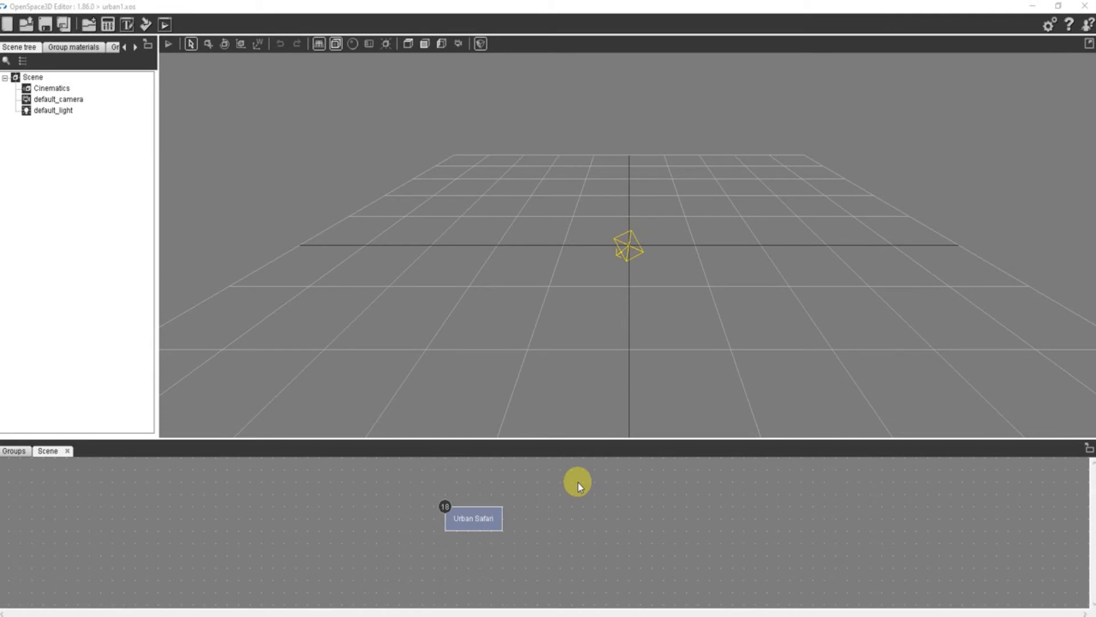
- Review Urban Safari's interface settings and element layout, and close both windows
double_click(468, 517)
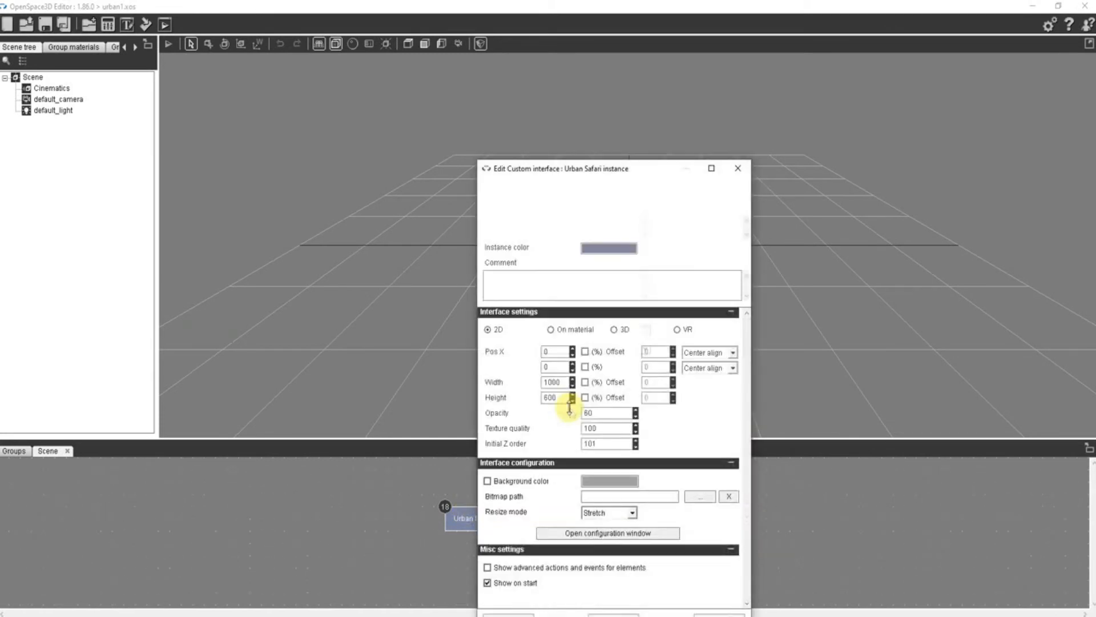
click(582, 536)
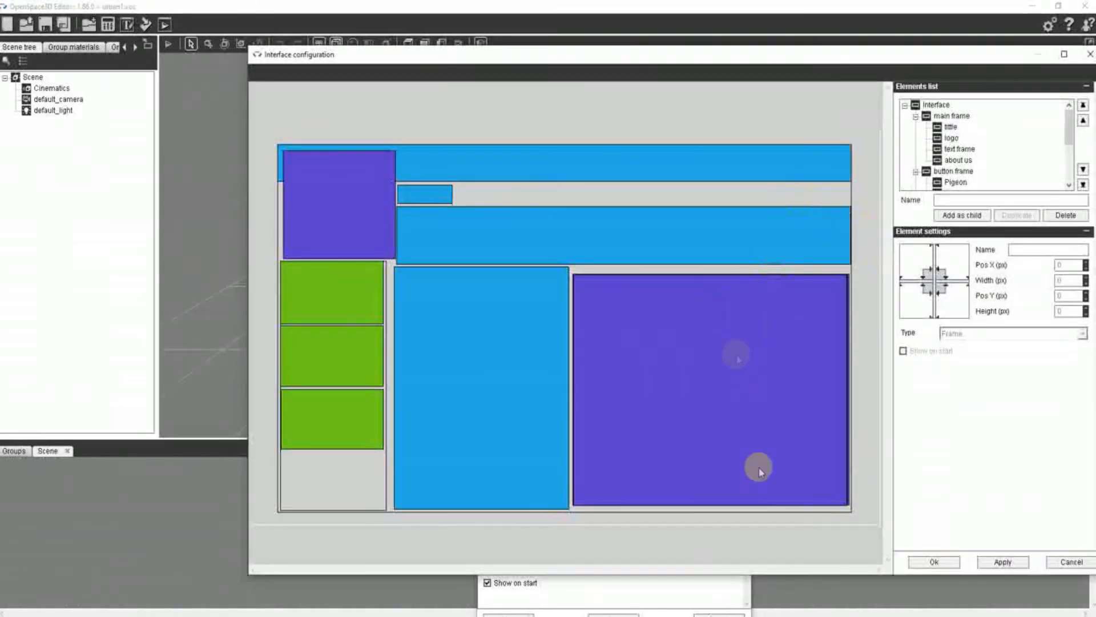
click(934, 562)
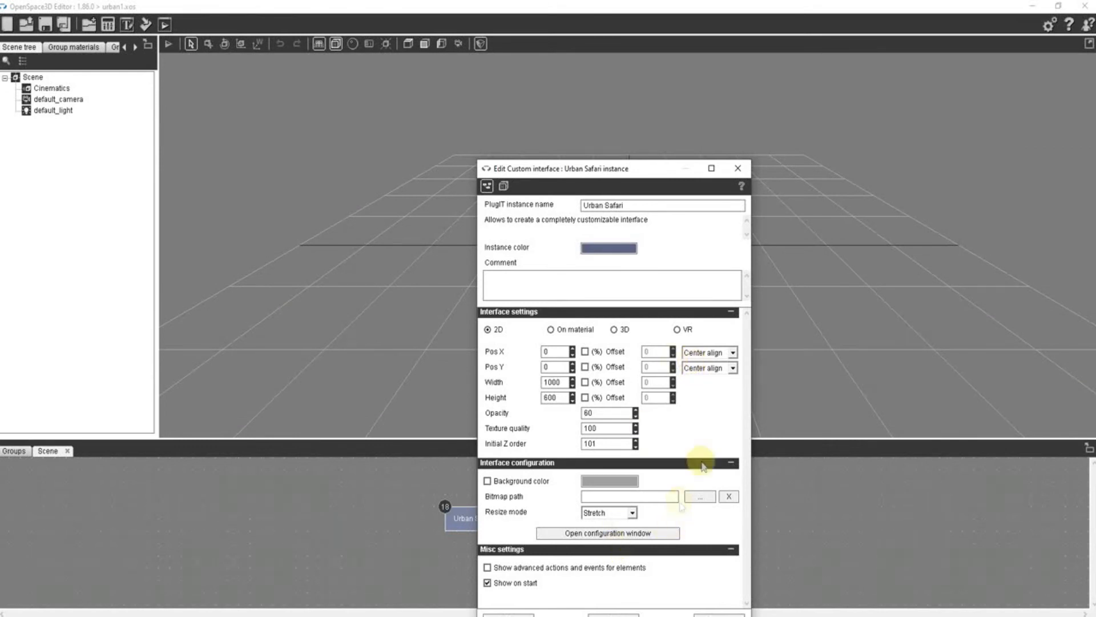
drag(615, 170, 632, 110)
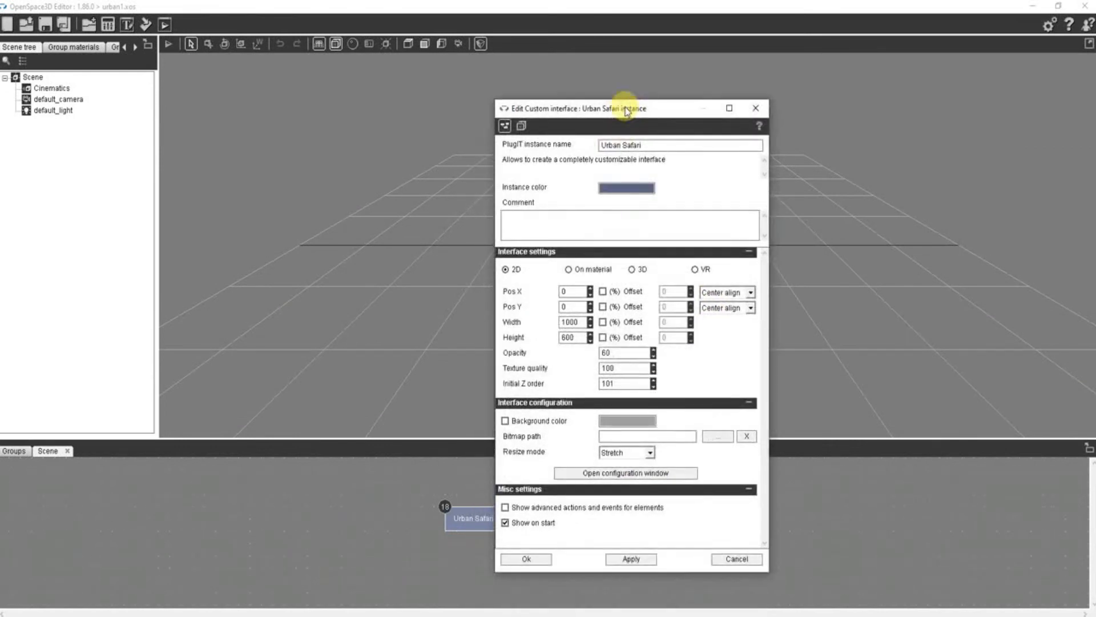
click(528, 560)
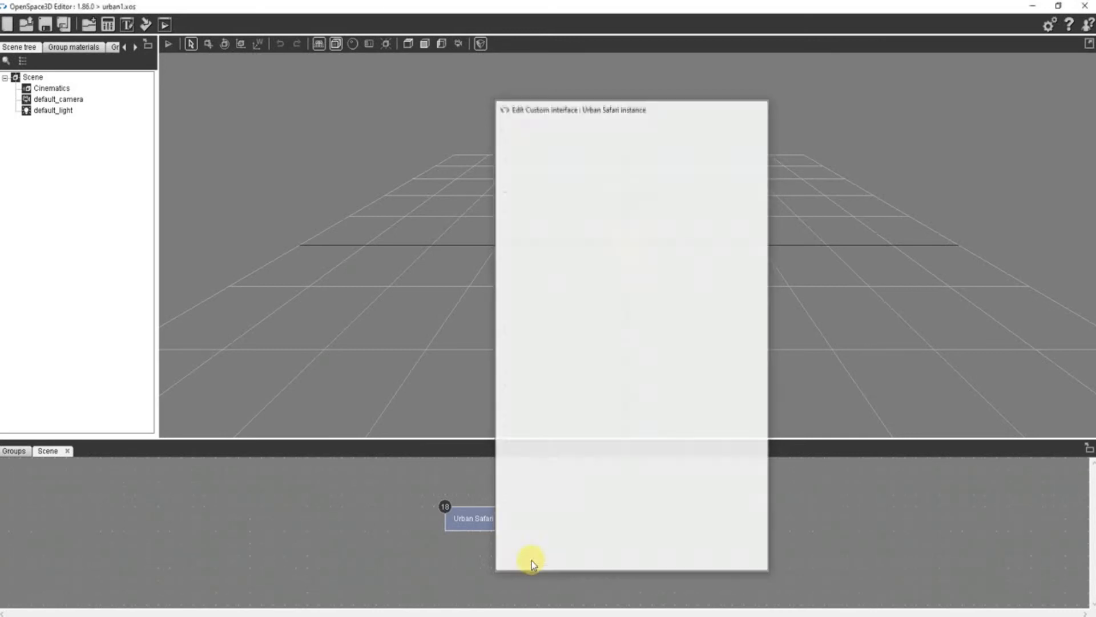
- Add a dummy named dummy_ar to the scene
right_click(32, 76)
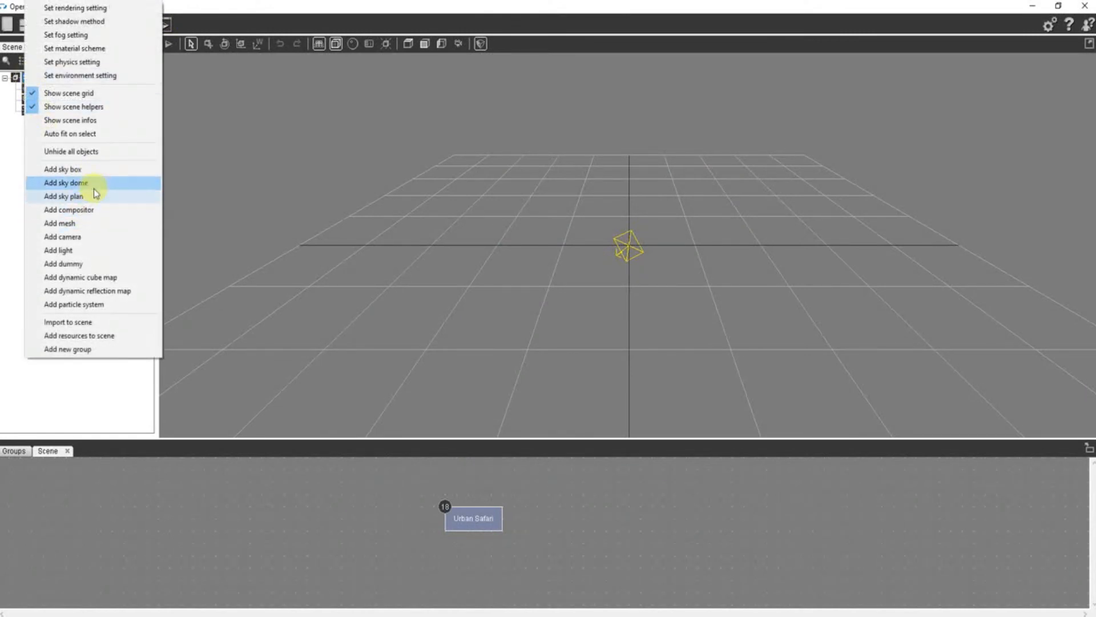
click(72, 266)
text(_ar)
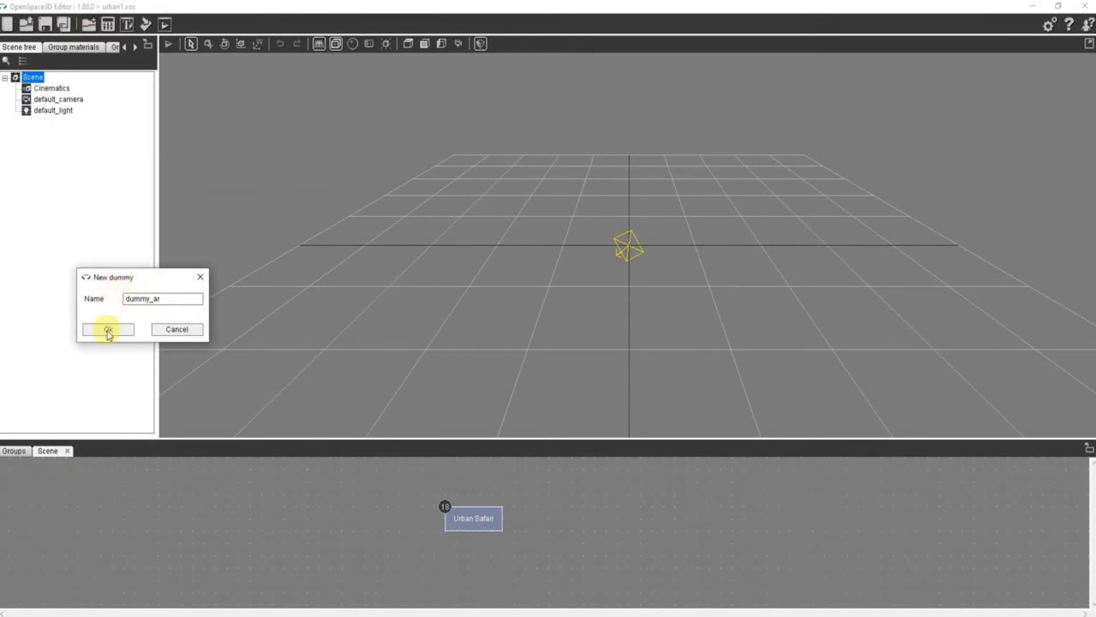
click(108, 330)
- Turn off Show on start for the Urban Safari interface and save its settings
double_click(484, 516)
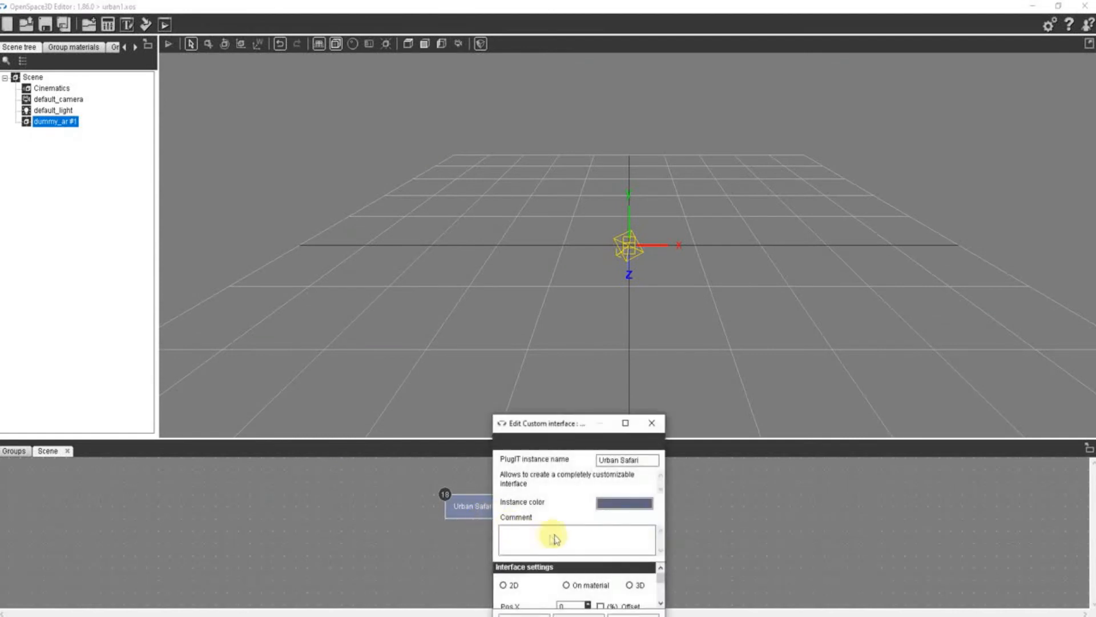
click(503, 582)
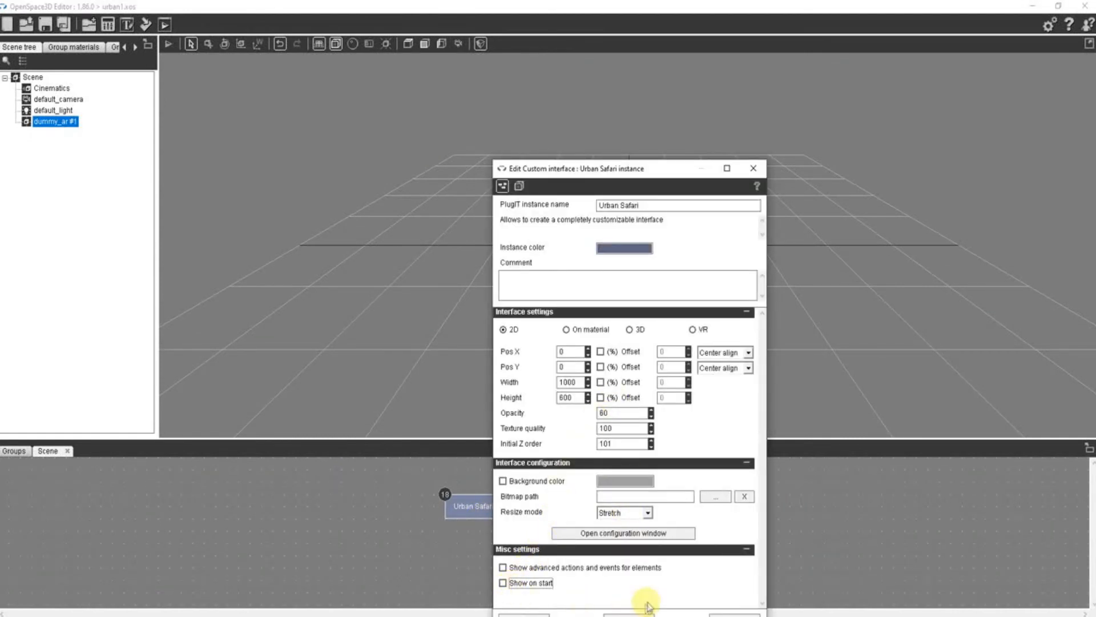
drag(588, 169, 626, 71)
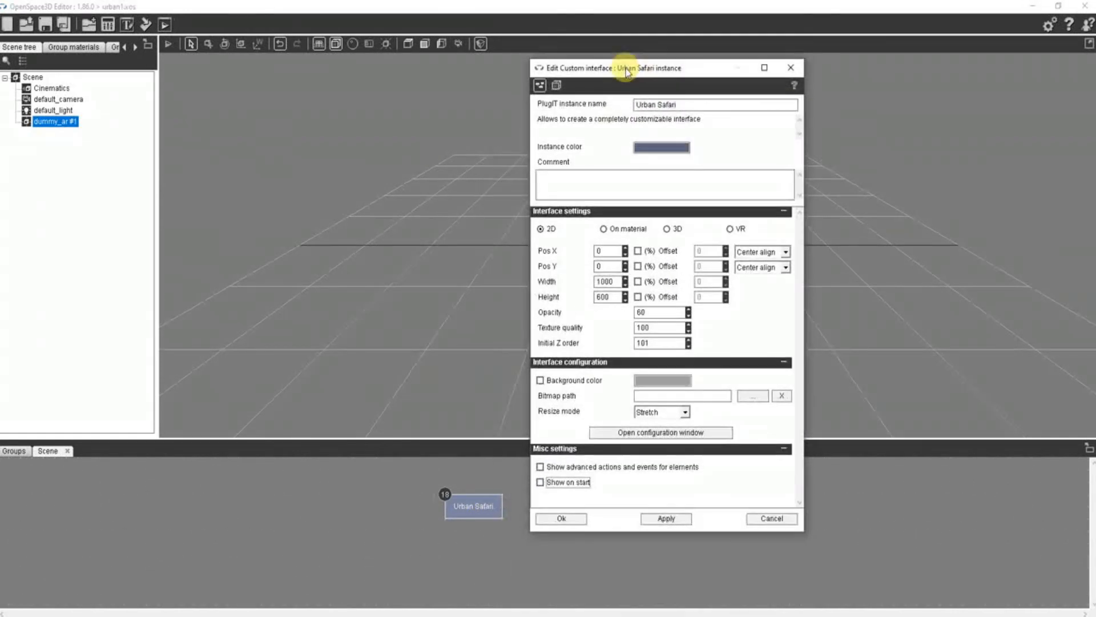
click(558, 518)
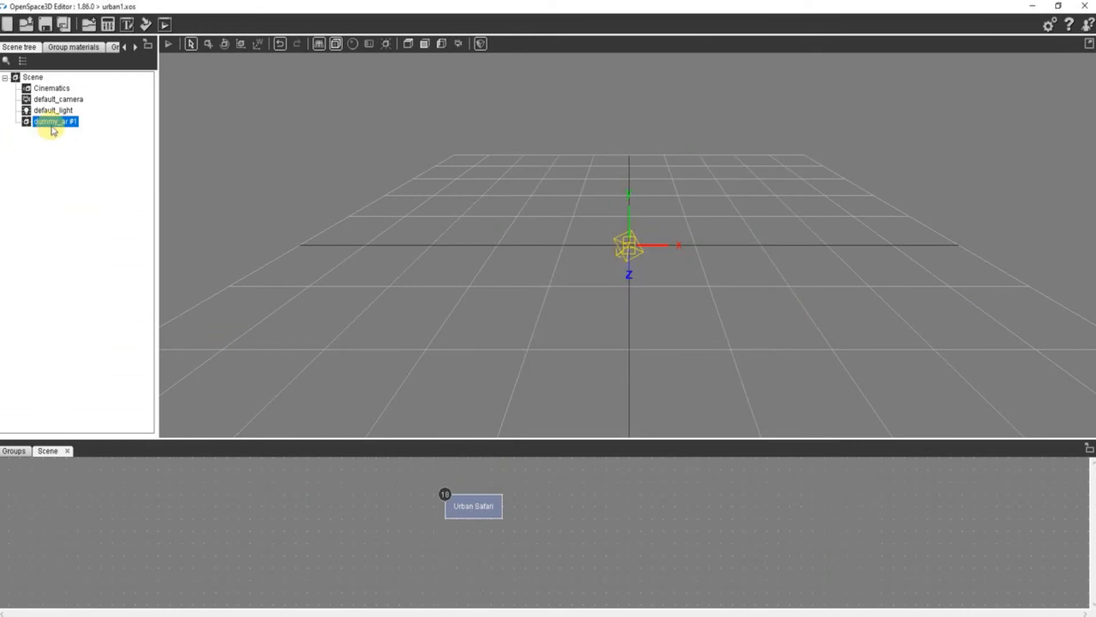
- Add an AR capture plugIT with its default settings and place it above and away from the Urban Safari block
right_click(225, 484)
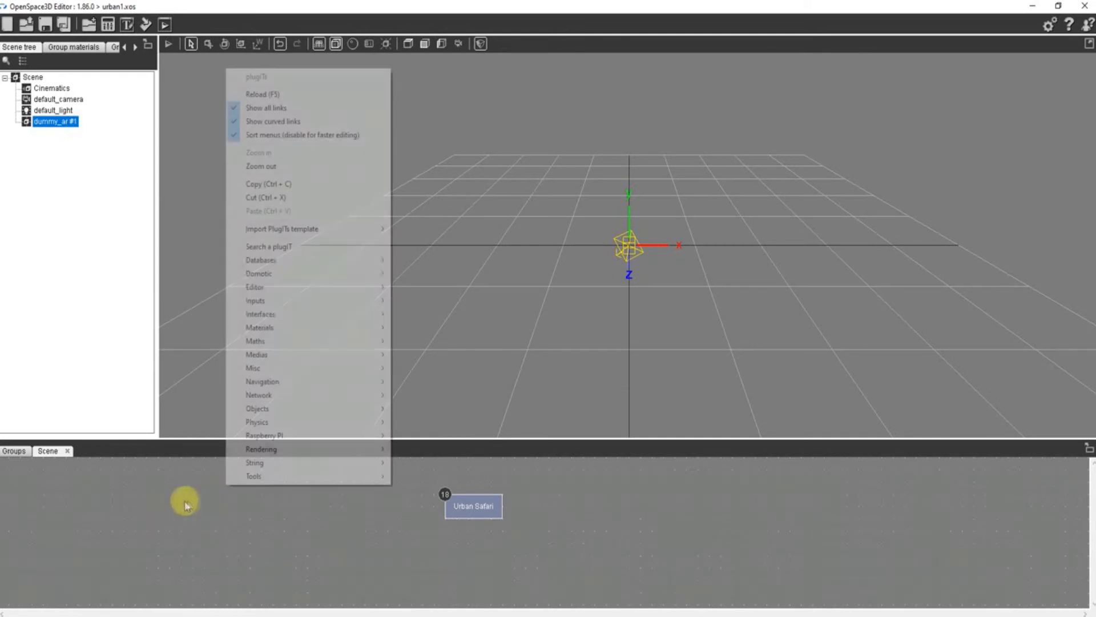
mouse_move(313, 301)
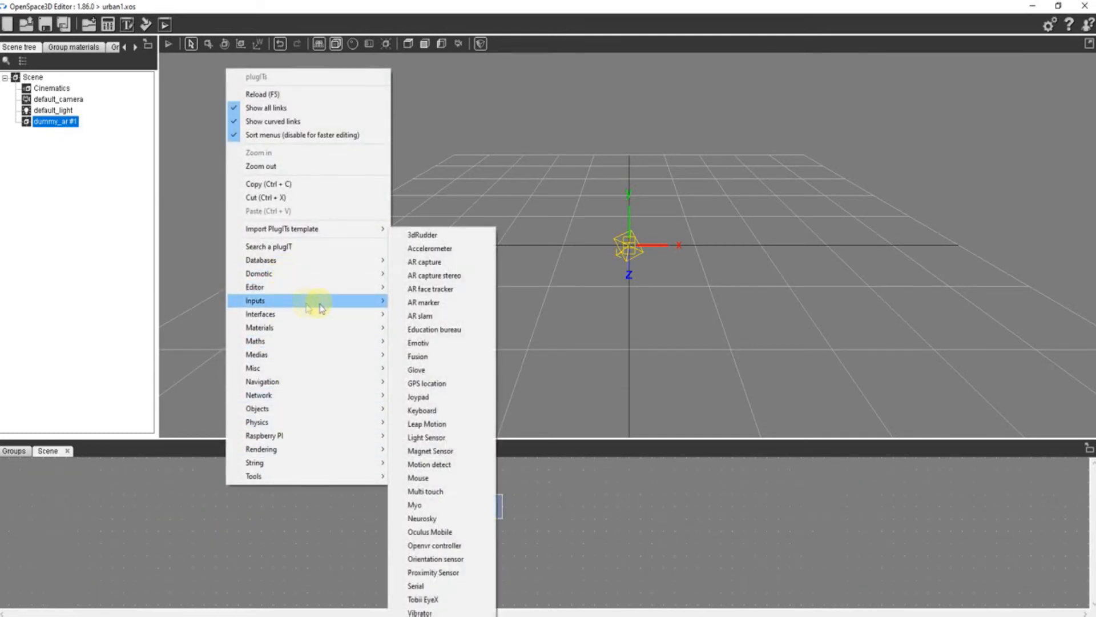
click(460, 257)
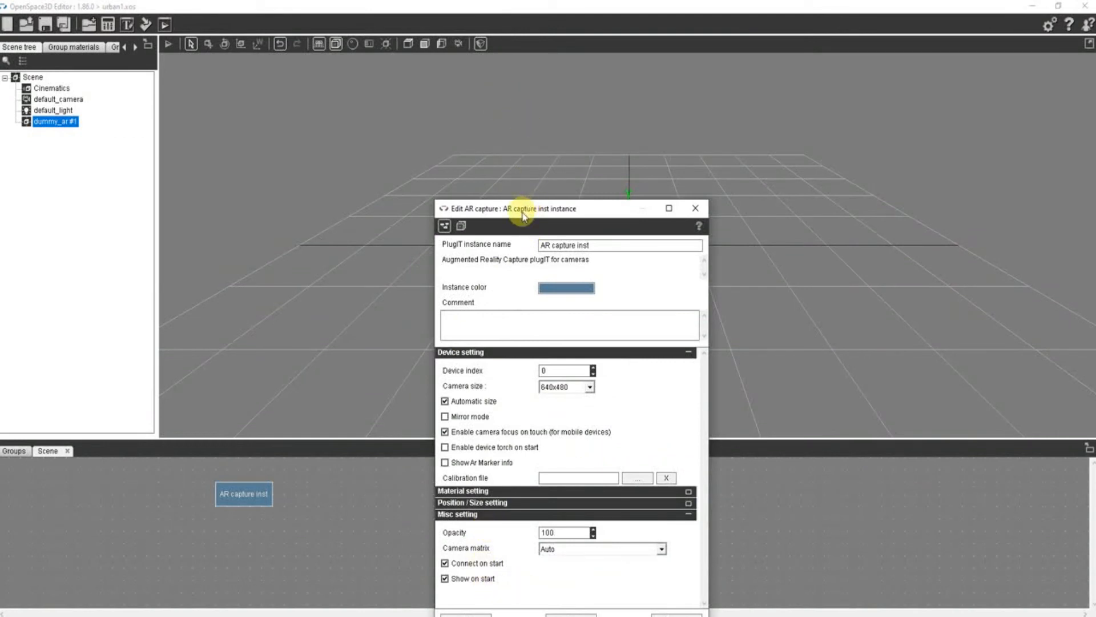
drag(523, 216, 487, 96)
click(428, 498)
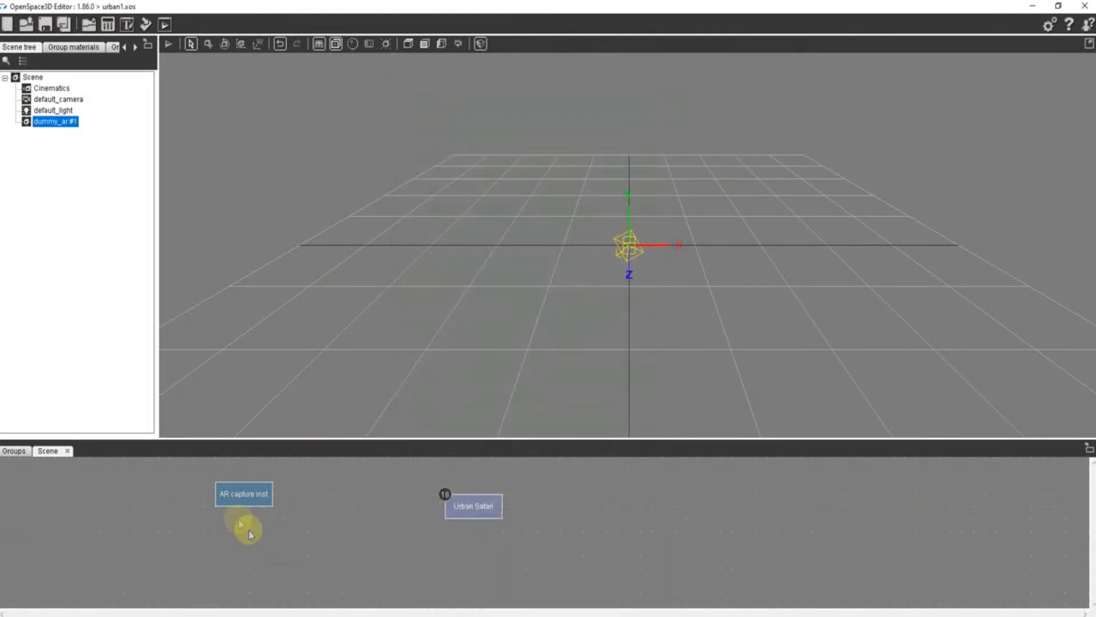
drag(252, 492, 172, 468)
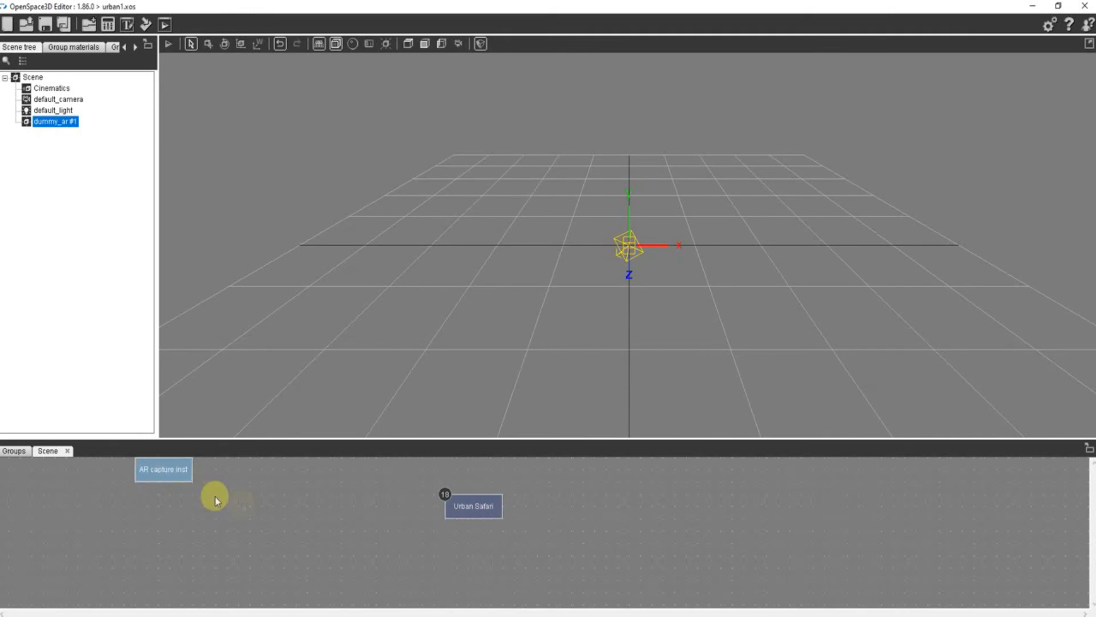
- Add an AR marker plugIT and use logo_us.png from the Urban Safari folder as its marker picture
right_click(261, 507)
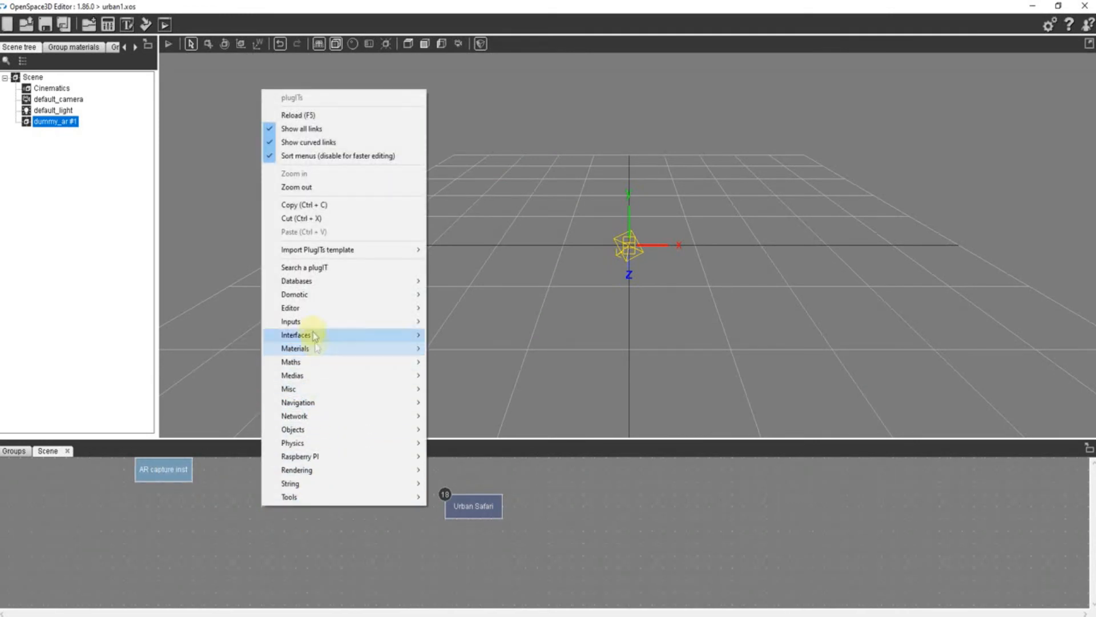
mouse_move(308, 323)
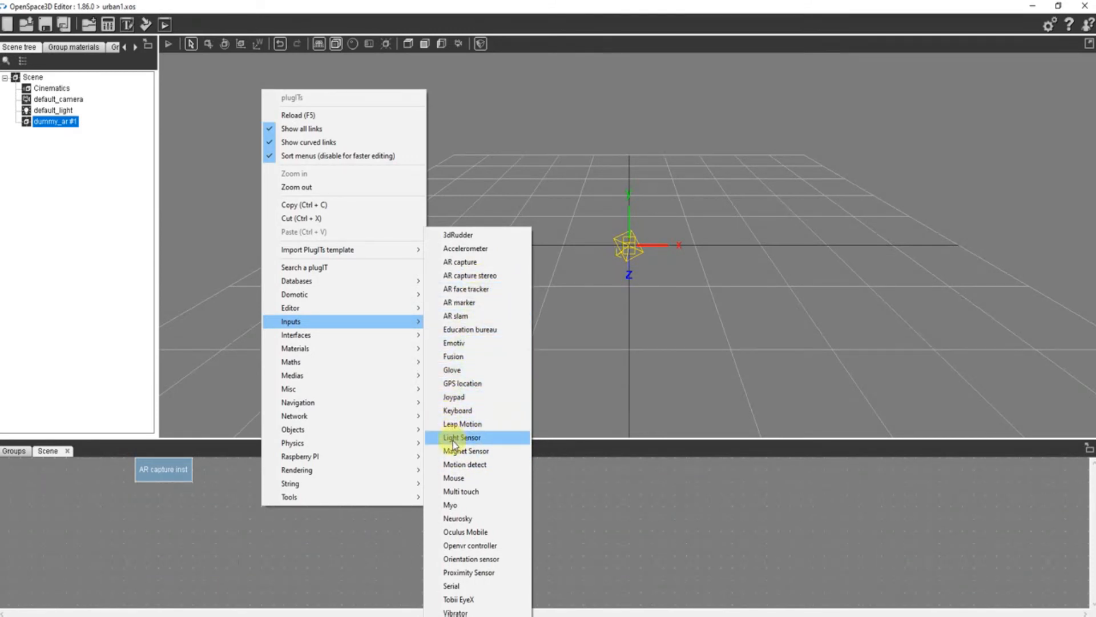
click(459, 302)
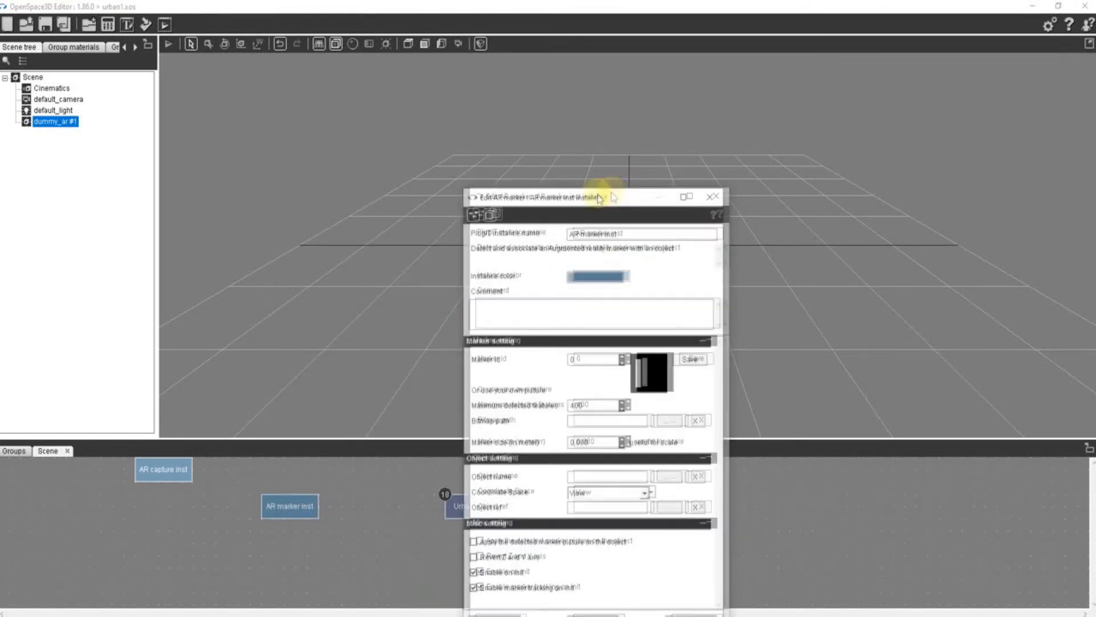
drag(614, 189, 518, 120)
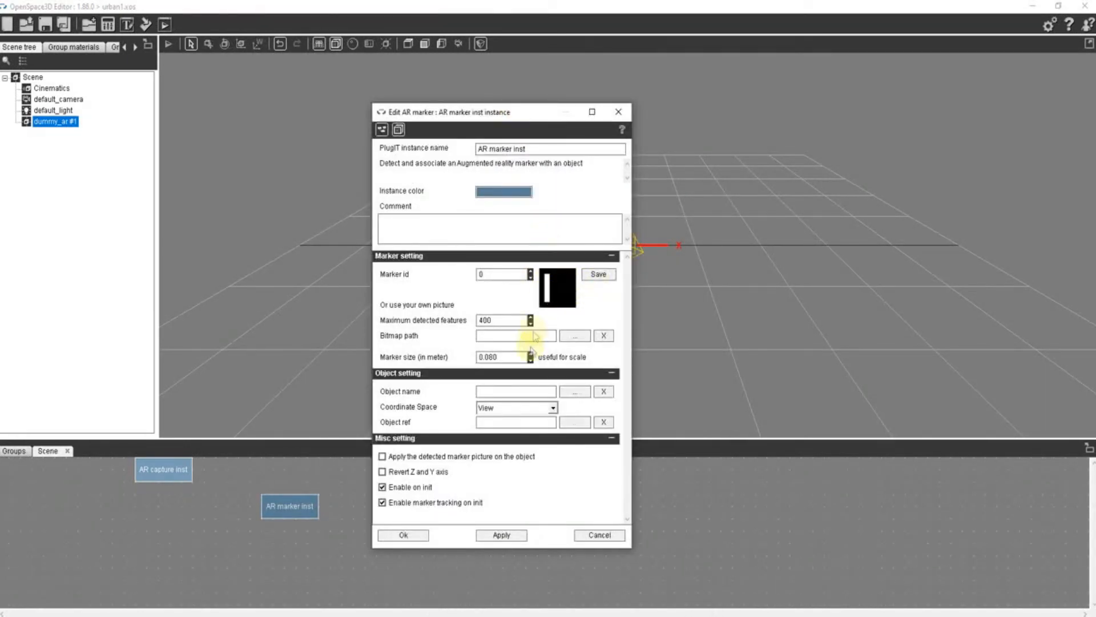
click(576, 337)
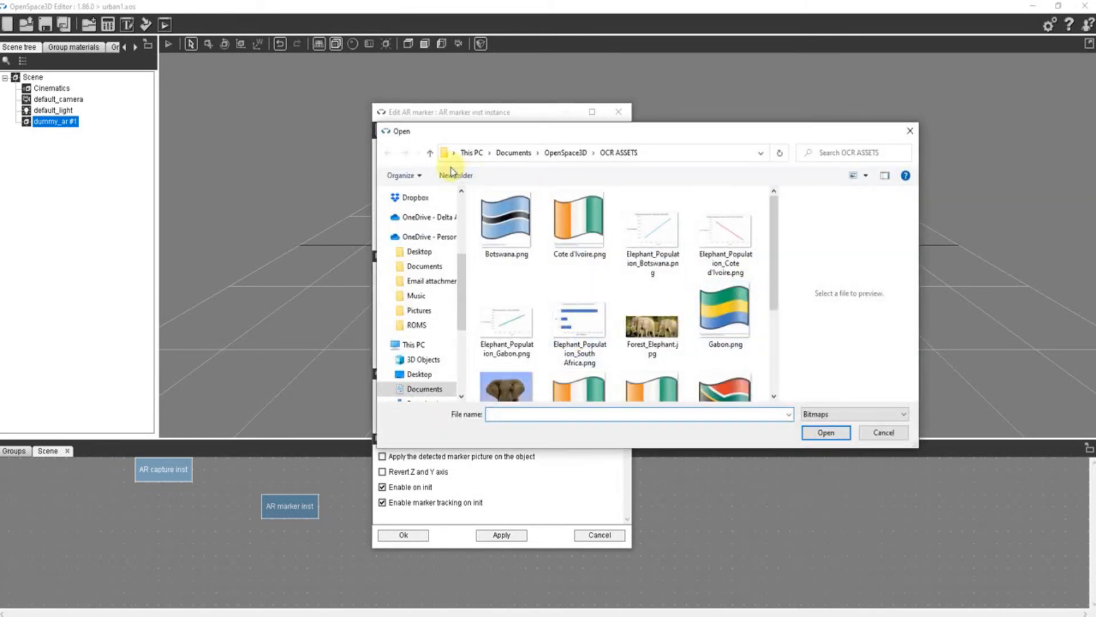
click(429, 153)
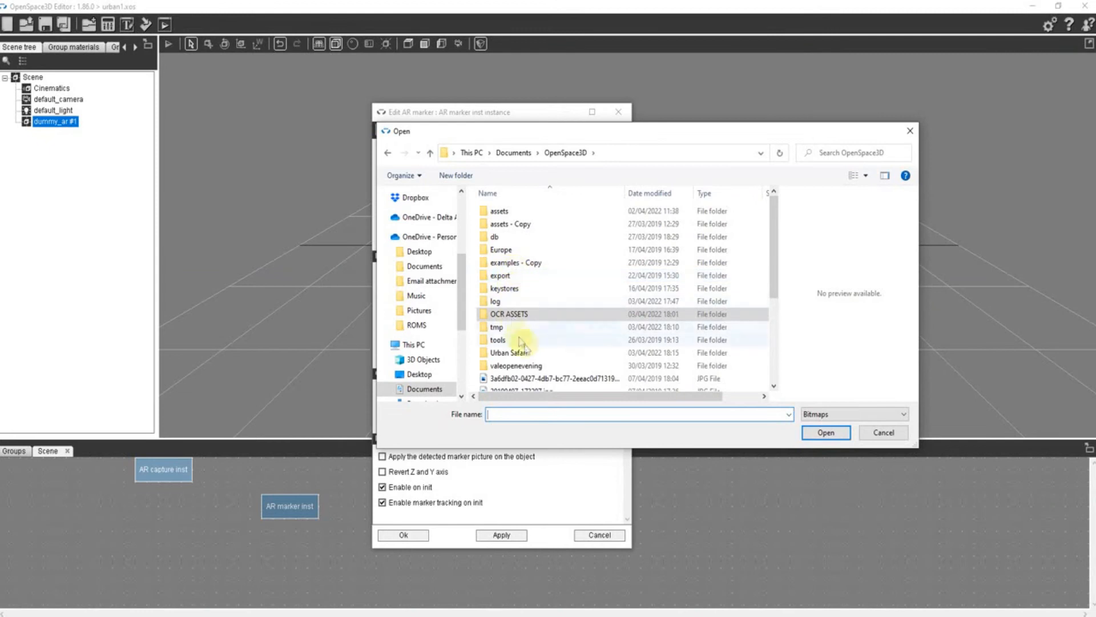
double_click(506, 354)
click(691, 245)
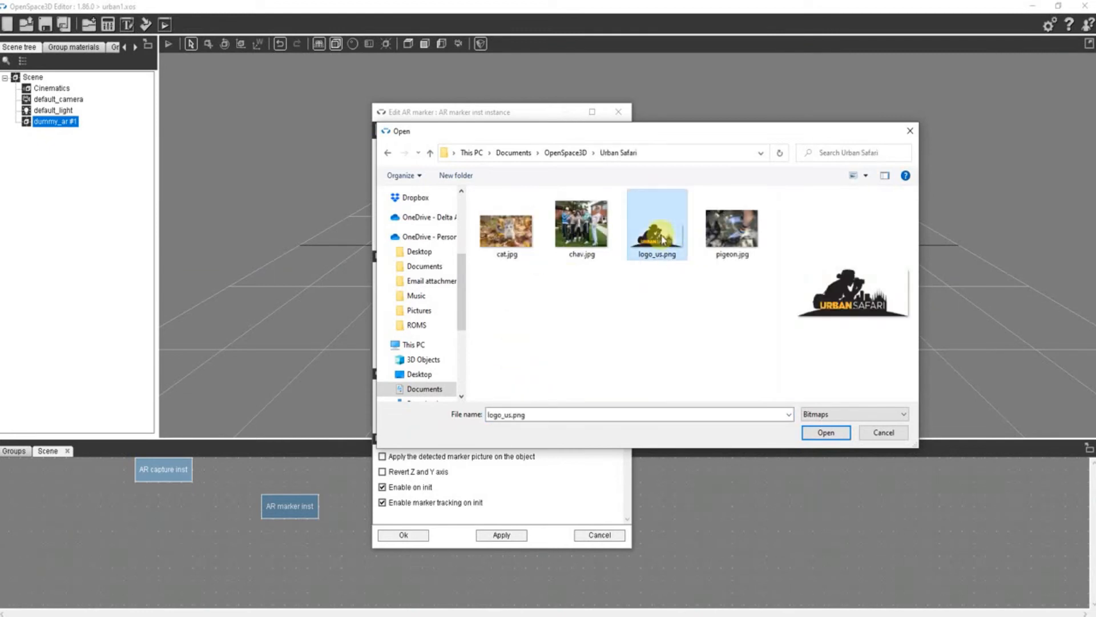
click(822, 433)
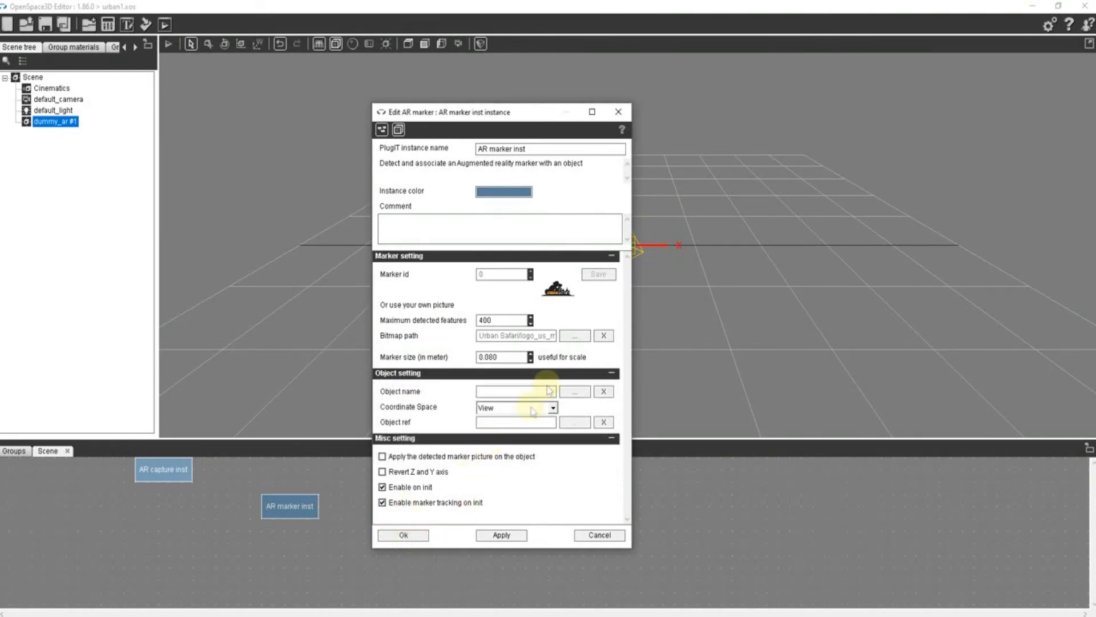
- Assign dummy_ar as the AR marker's object and save the marker settings
click(574, 392)
click(524, 336)
click(493, 412)
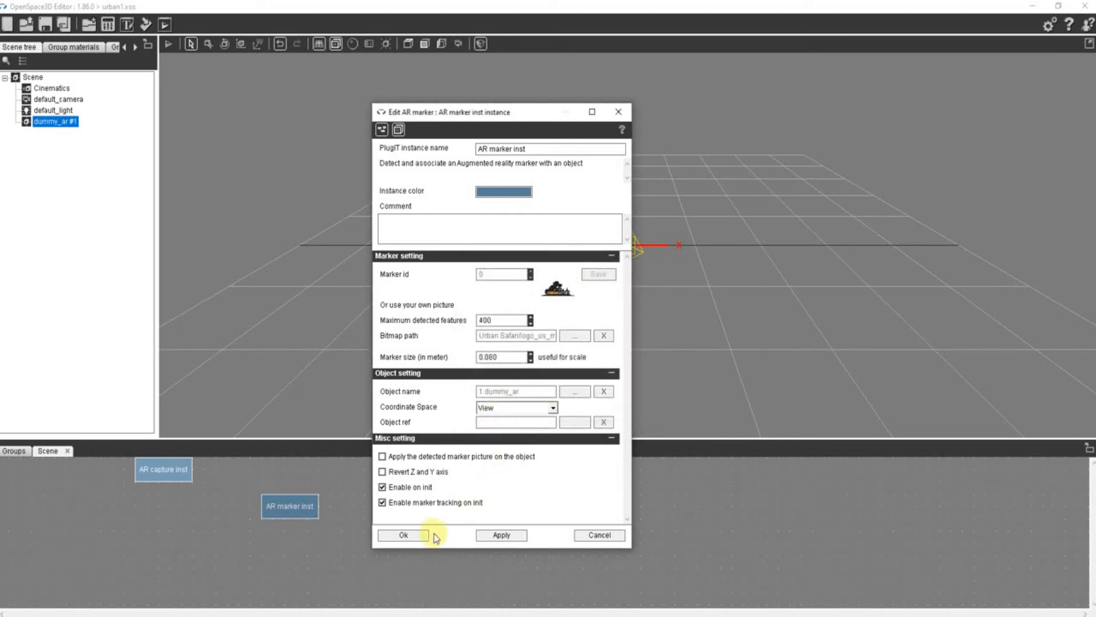
click(404, 535)
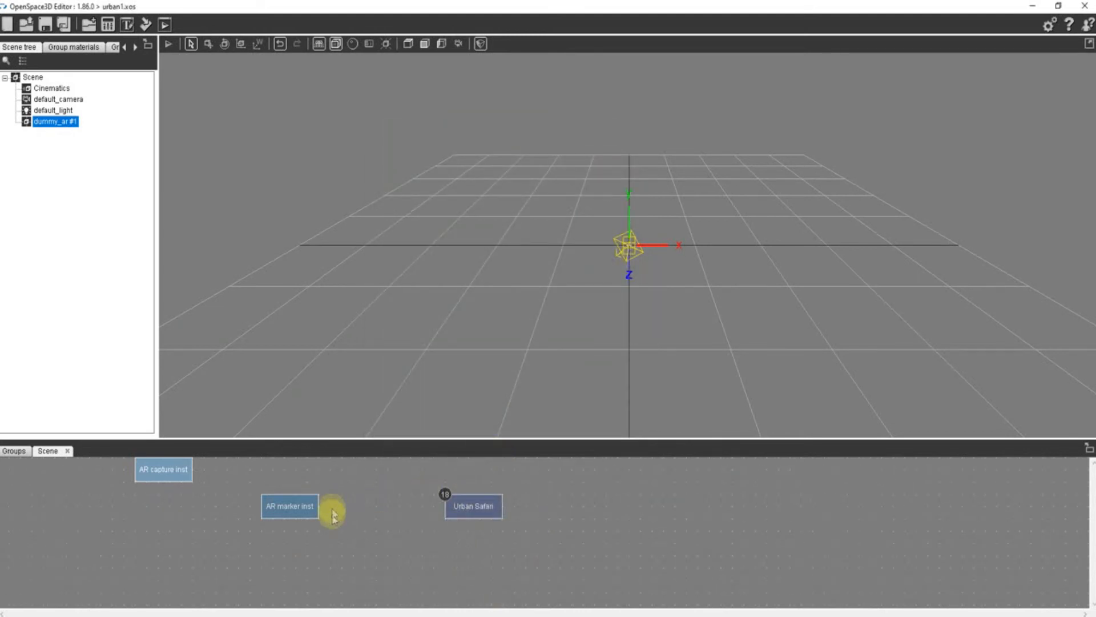
- Link the AR marker's Found event to the Urban Safari interface's Show action
right_click(286, 511)
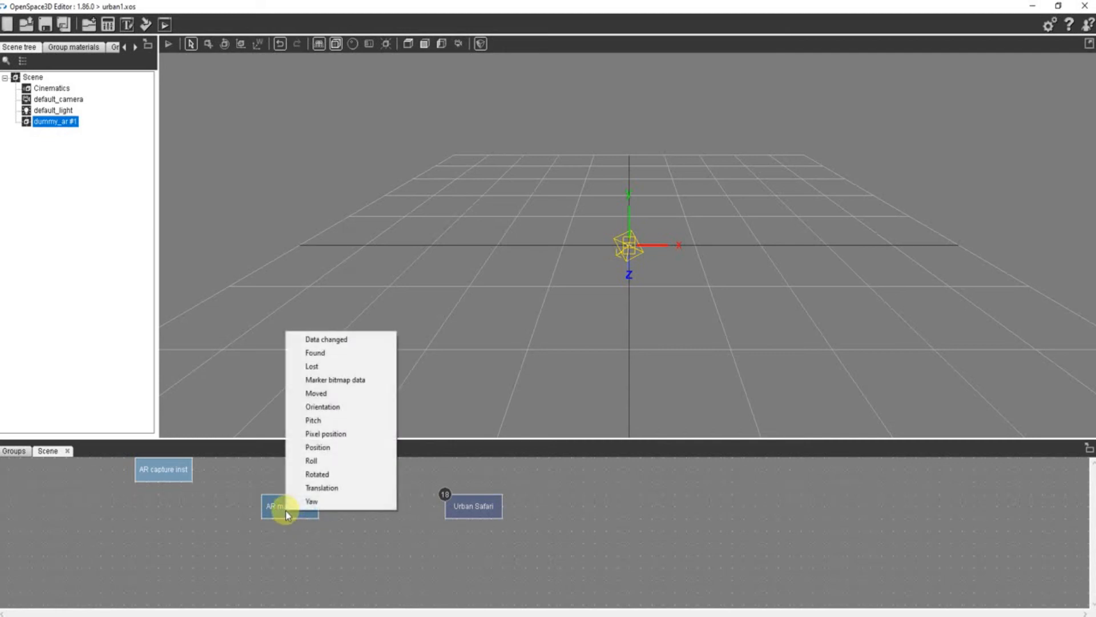
click(323, 357)
click(475, 500)
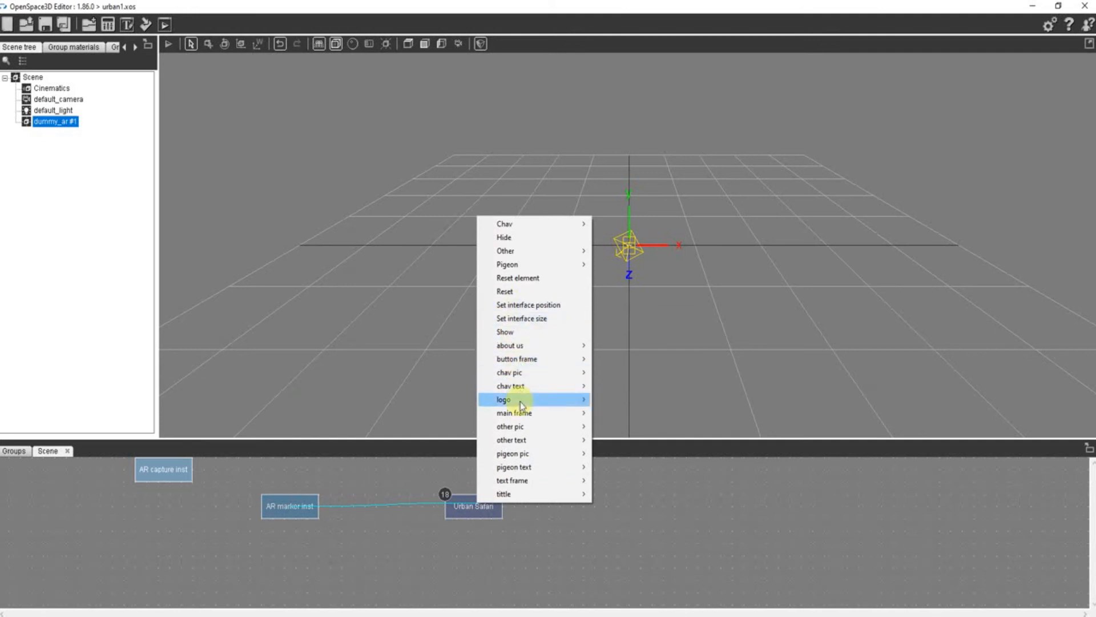
mouse_move(525, 345)
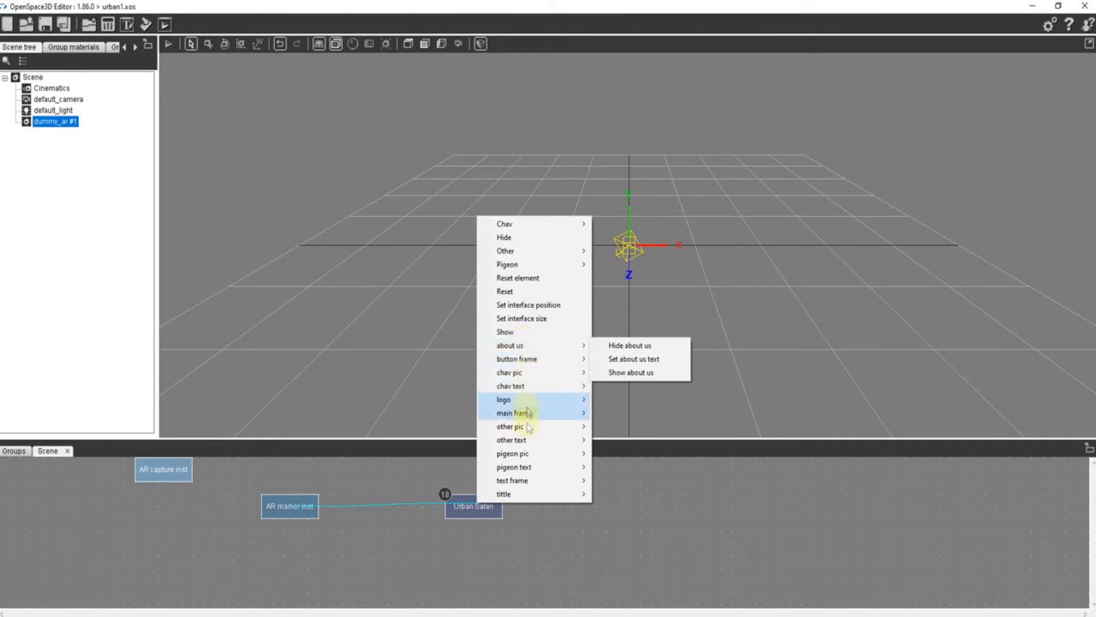
mouse_move(523, 473)
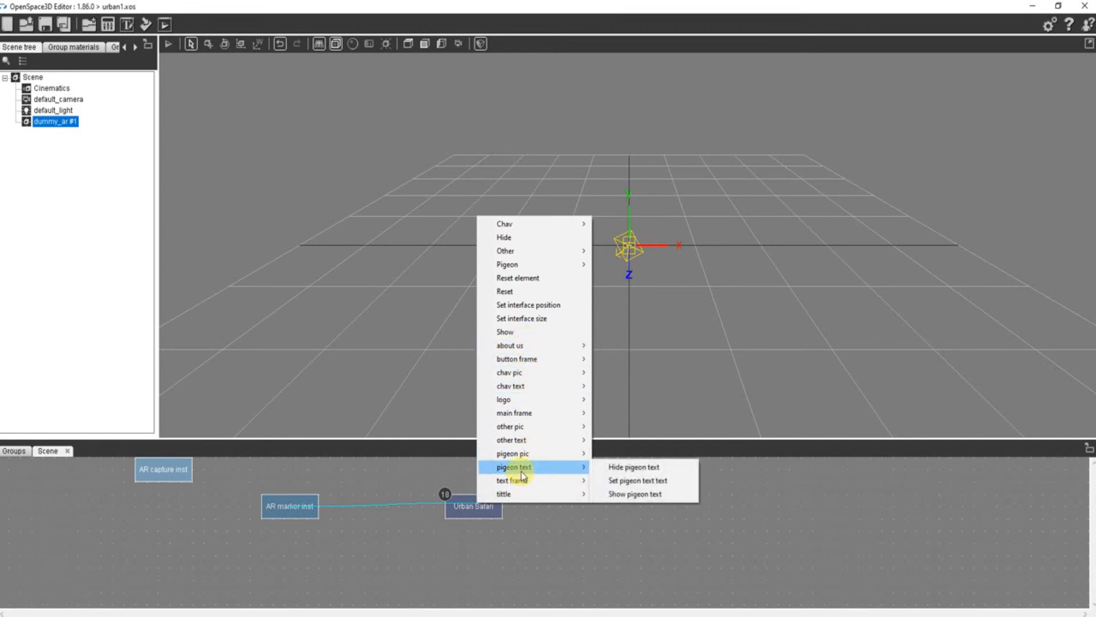
click(522, 333)
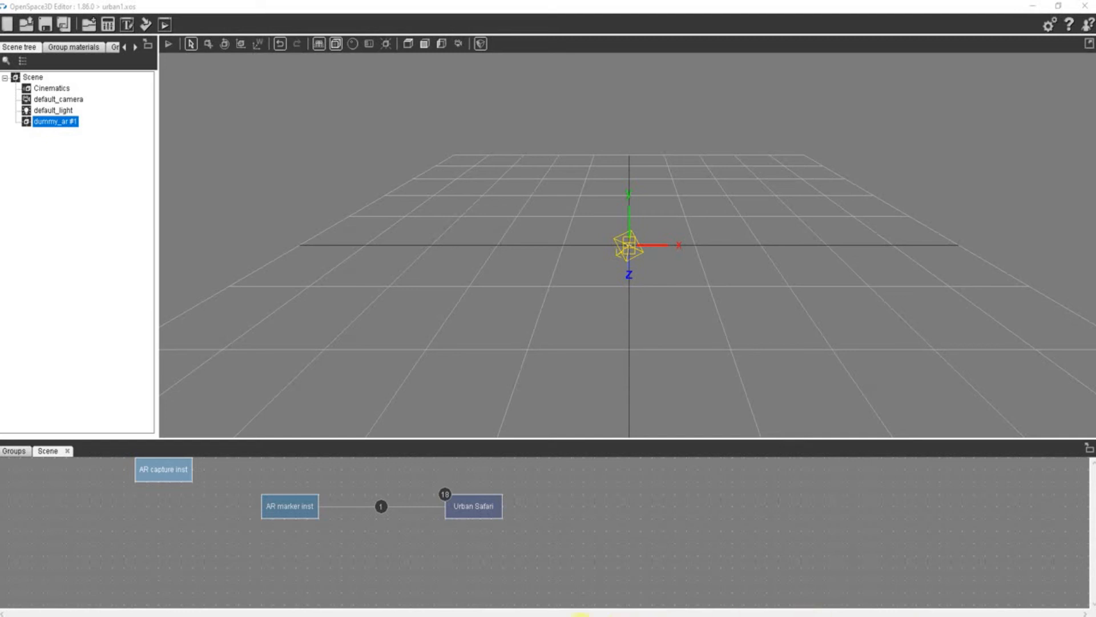
- Run urban1 with the logo held up to the camera, try the Pigeon, chav and Other buttons, and close the player
drag(583, 2, 0, 69)
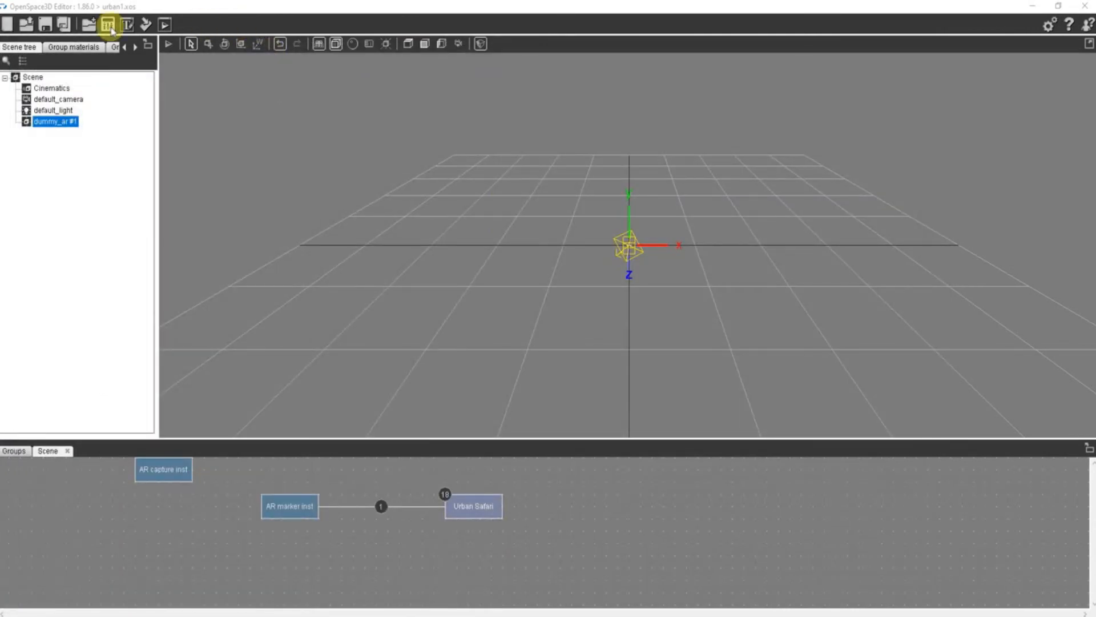
click(166, 24)
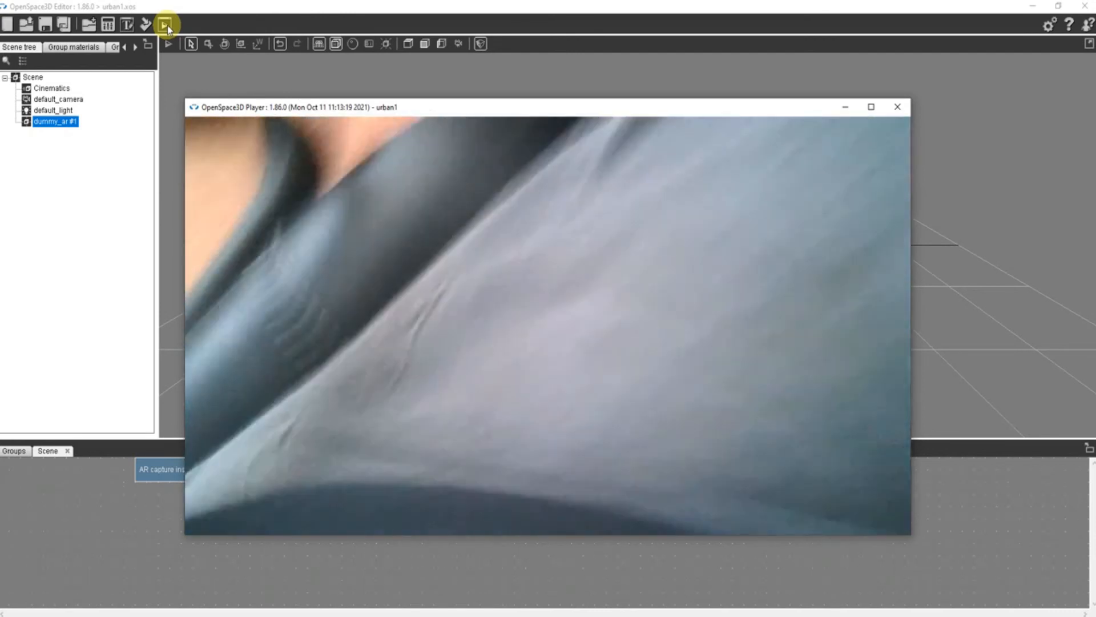
key(Escape)
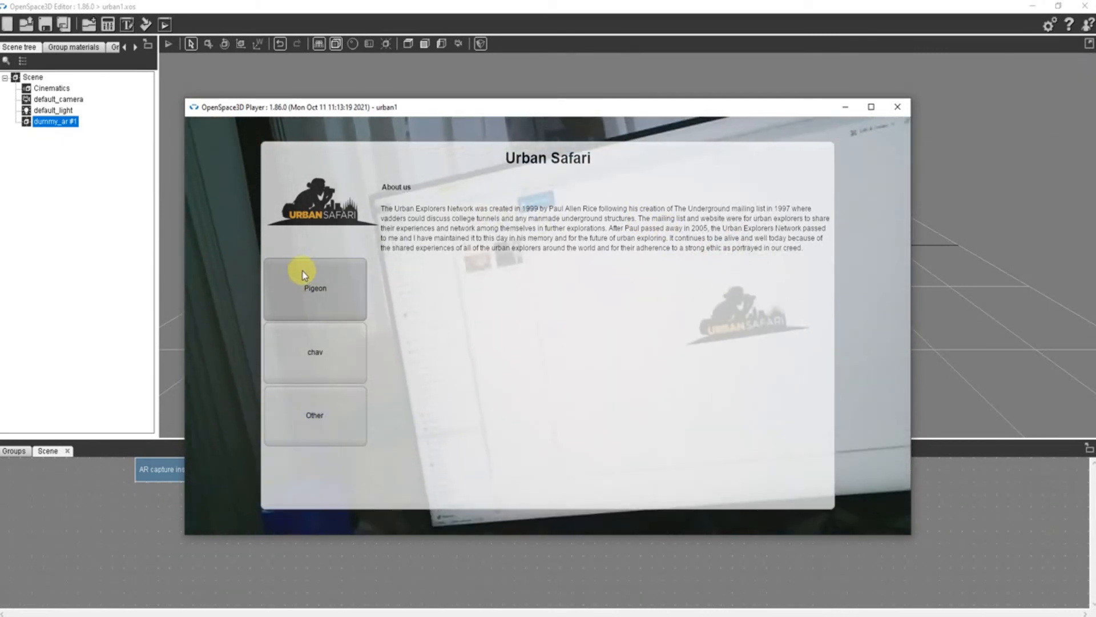
click(307, 307)
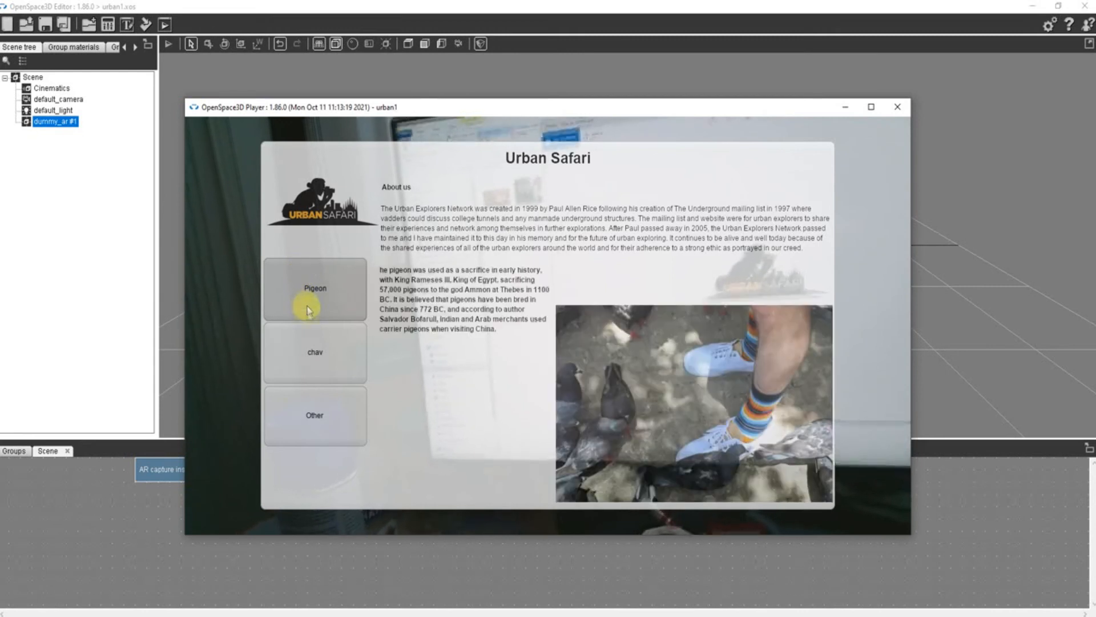
click(313, 344)
click(319, 426)
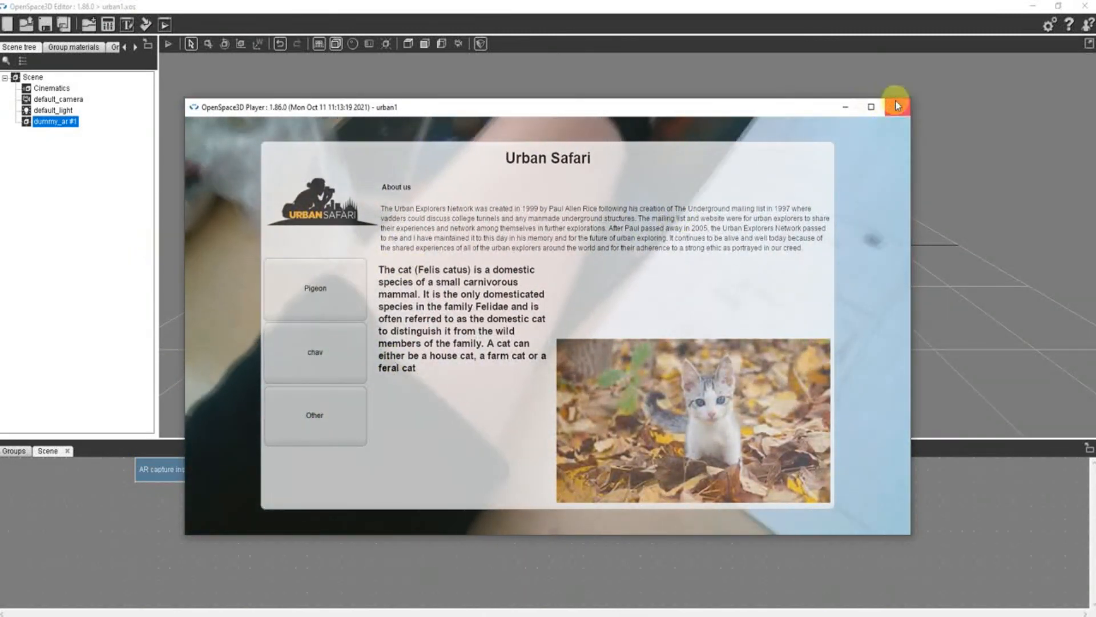
click(896, 106)
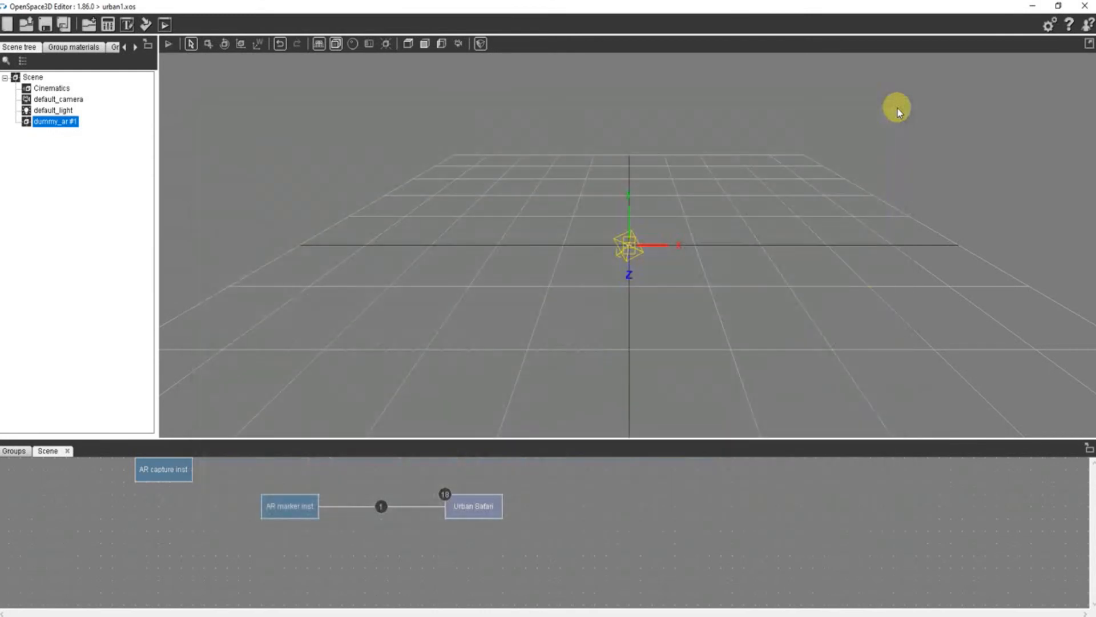
- Link the AR marker's Lost event to the Urban Safari interface's Hide action
right_click(292, 511)
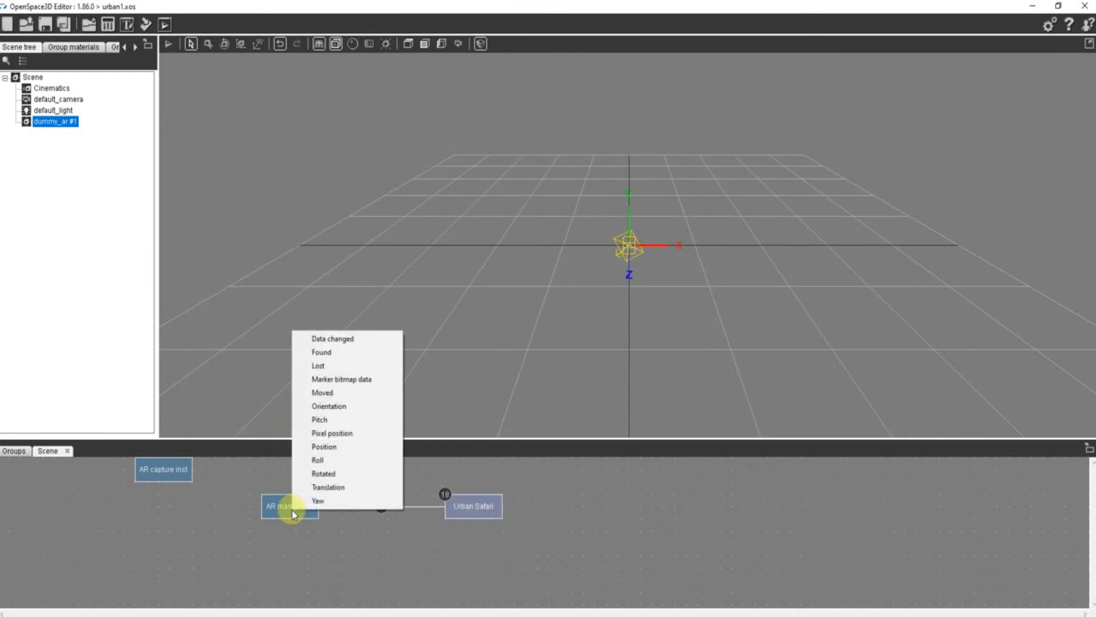
click(294, 363)
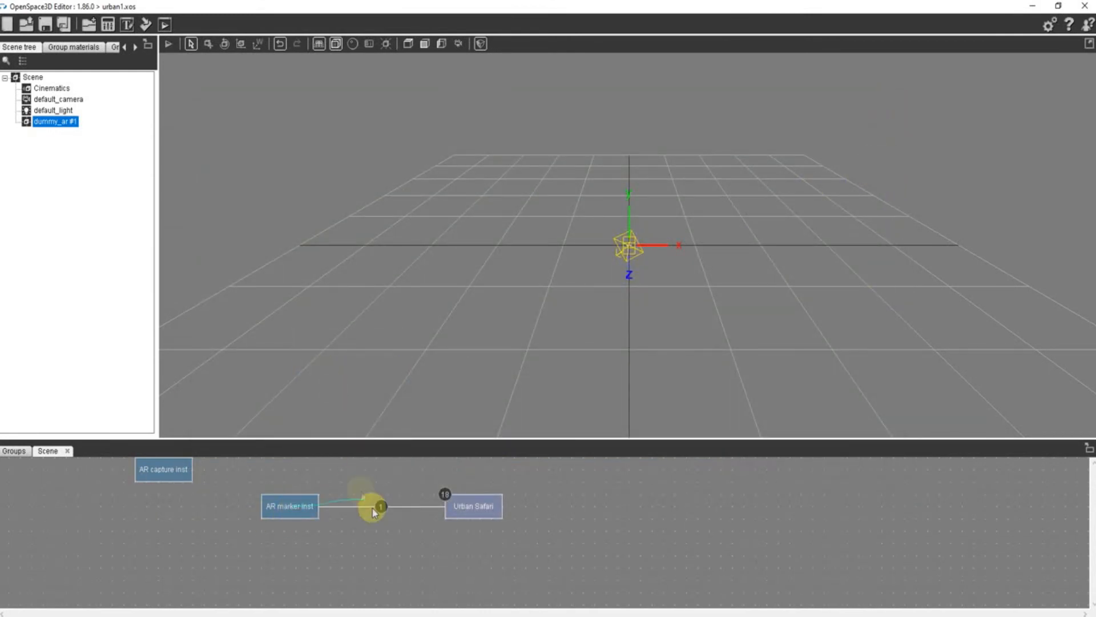
click(463, 510)
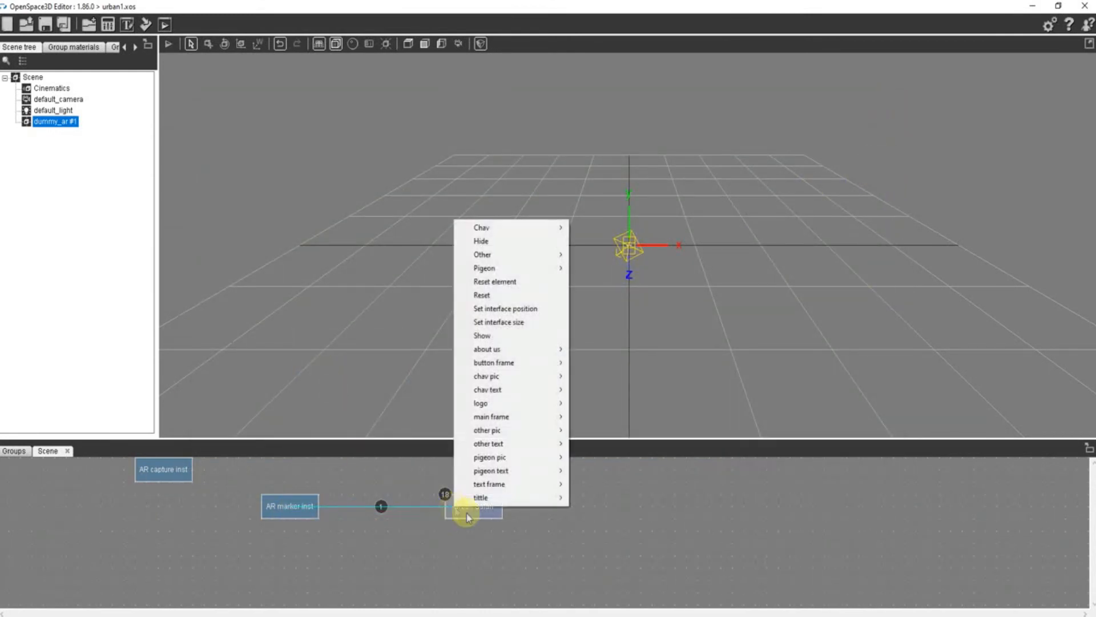
click(491, 241)
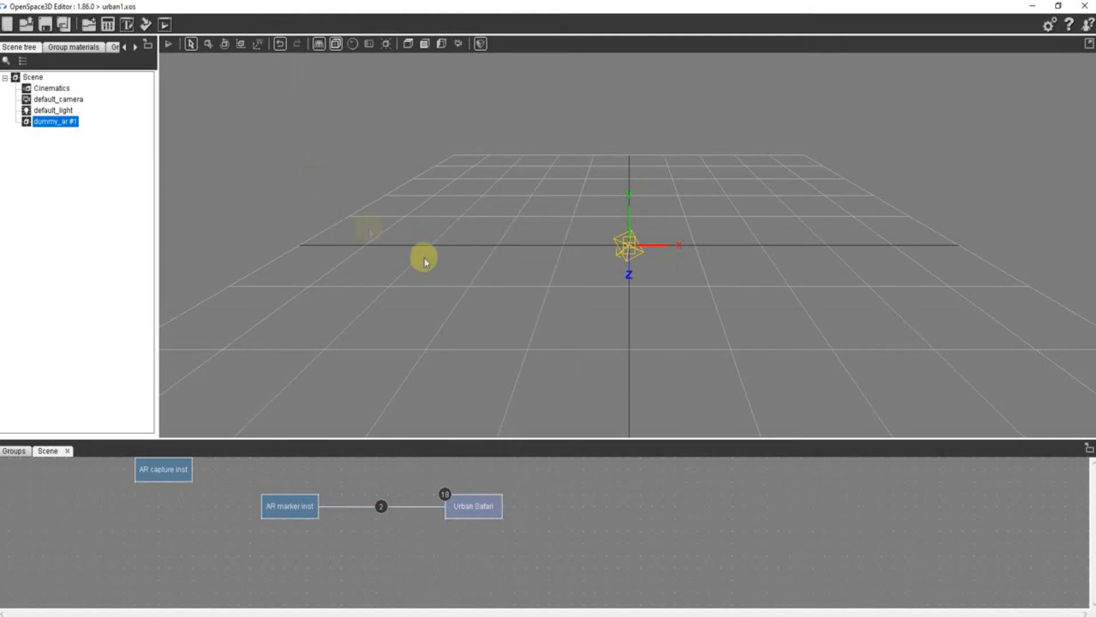
- Run urban1 with the logo in camera view, try the Pigeon, Other and chav buttons, move the camera off the logo and close the player
click(166, 26)
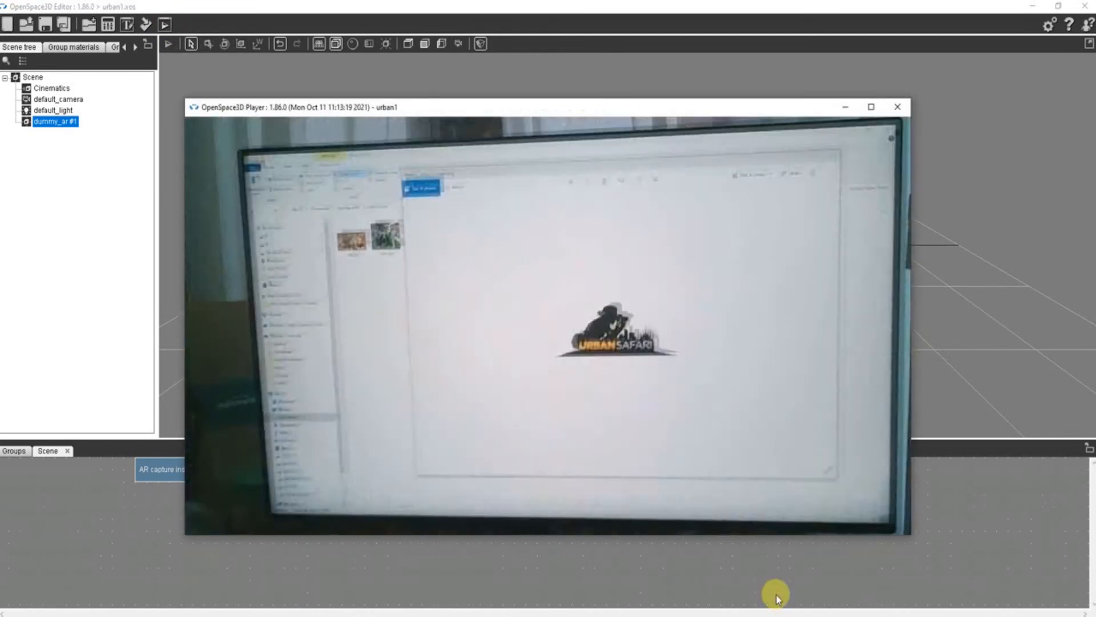
click(290, 298)
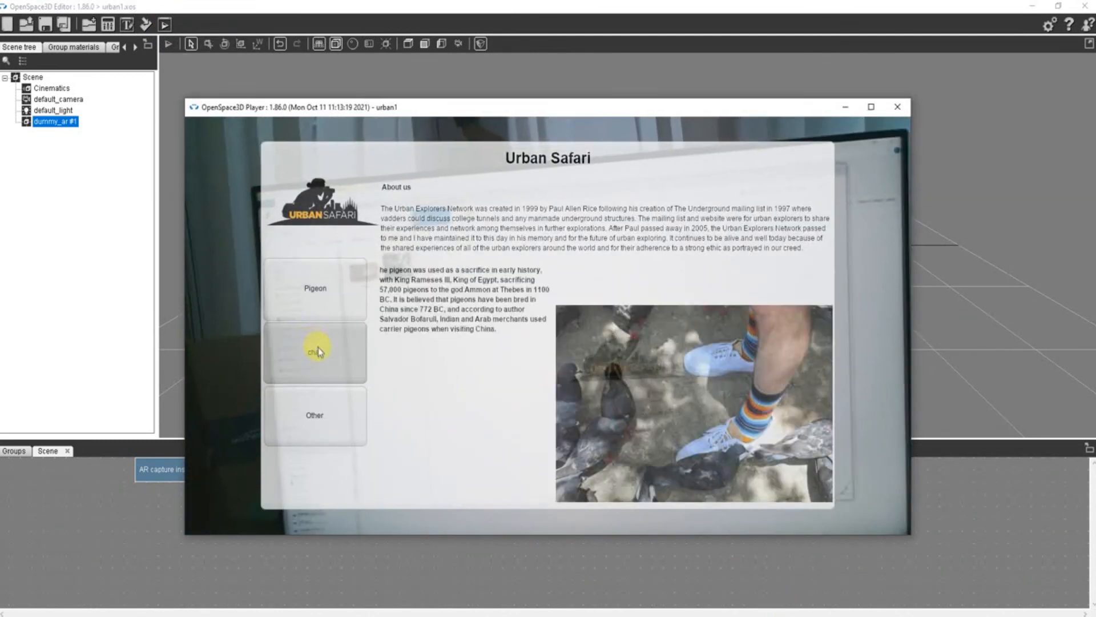
click(327, 413)
click(332, 344)
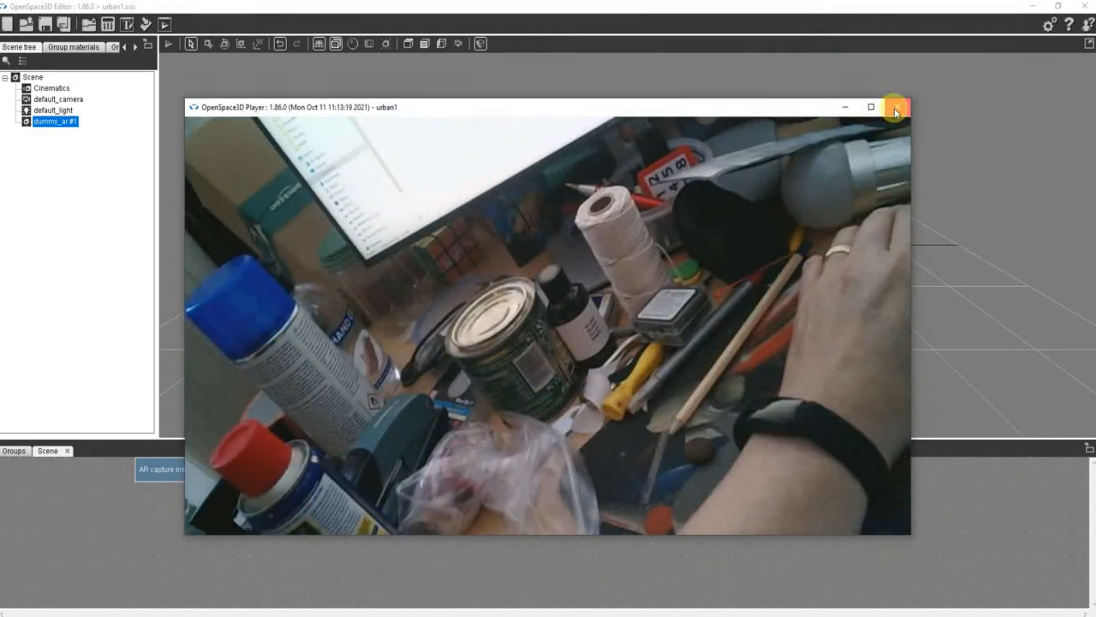
click(896, 109)
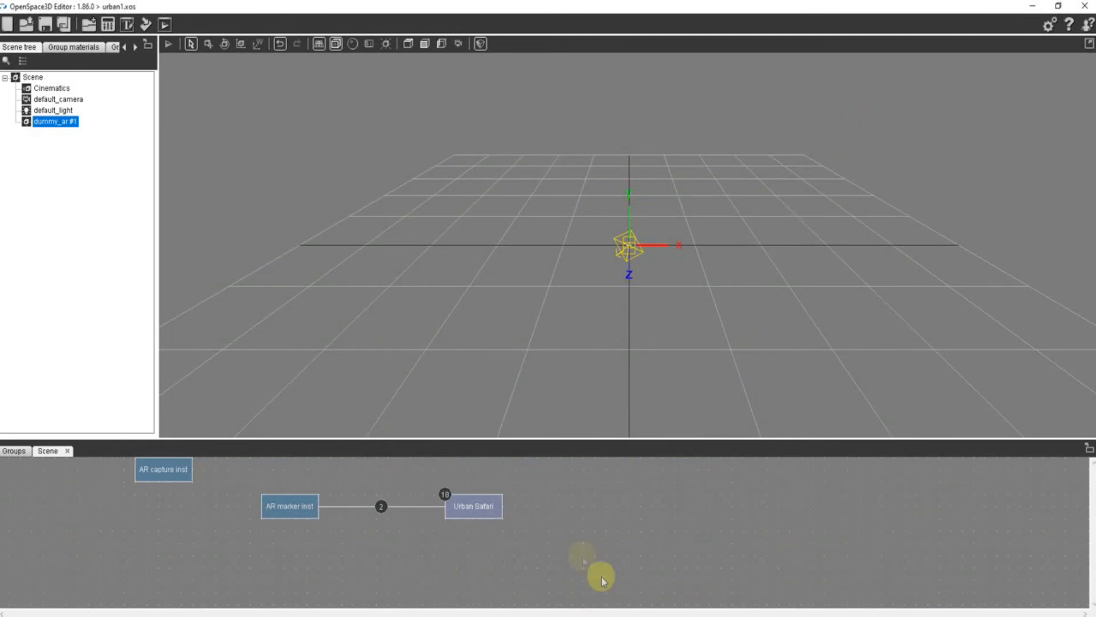
- Add a timer plugIT from the Misc category beside the Urban Safari interface
right_click(584, 505)
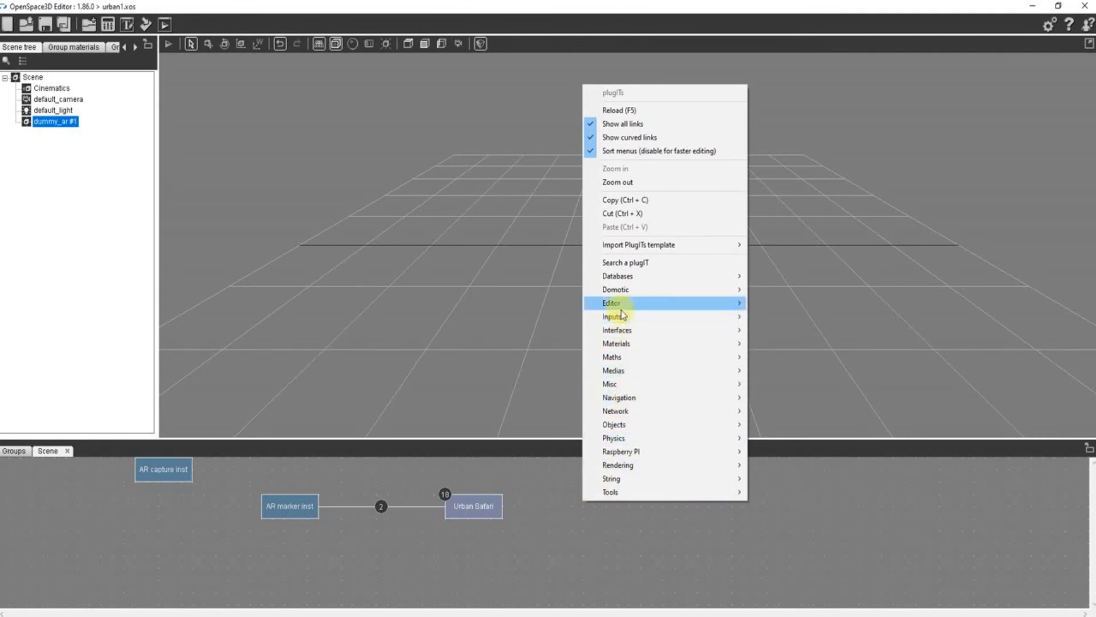
mouse_move(670, 392)
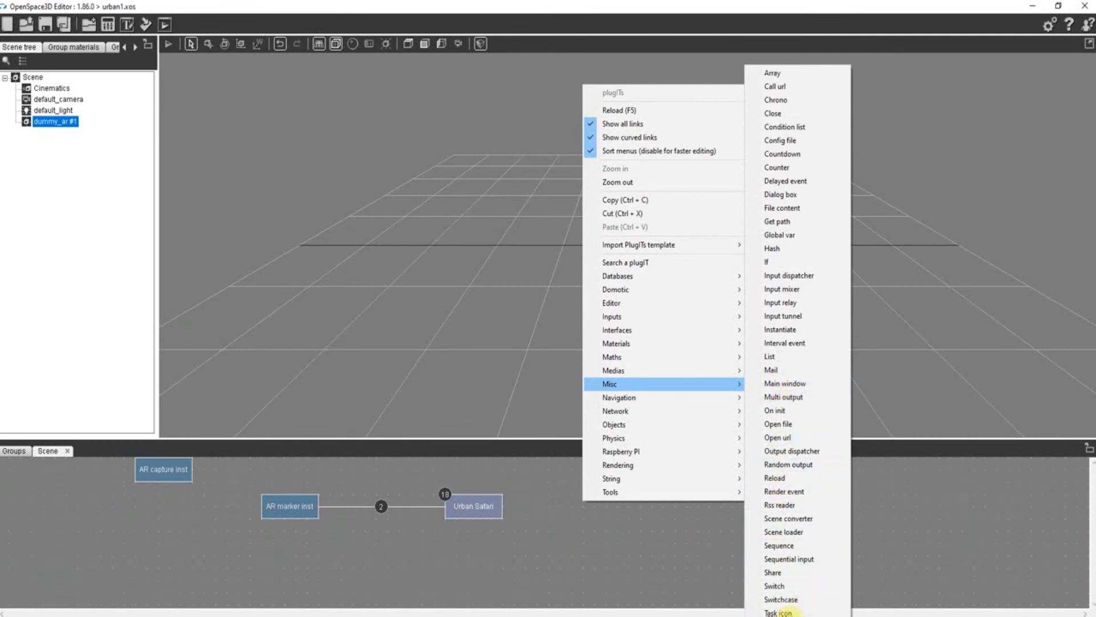
click(795, 613)
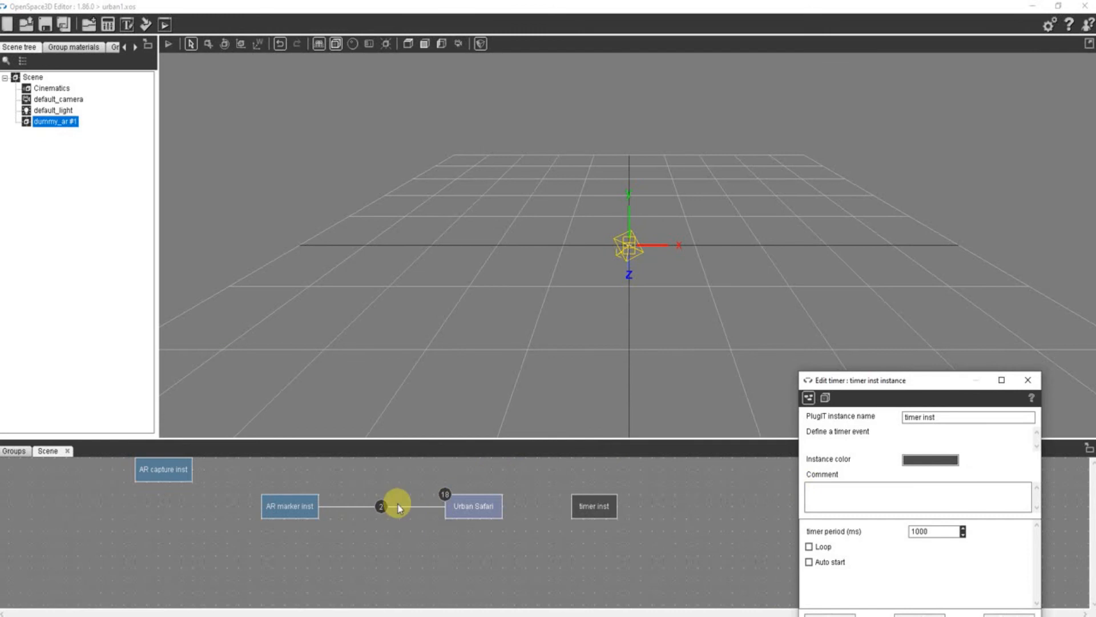
- Delete the link from the AR marker's Lost event to Urban Safari's Hide action, keeping the Found to Show link
double_click(381, 507)
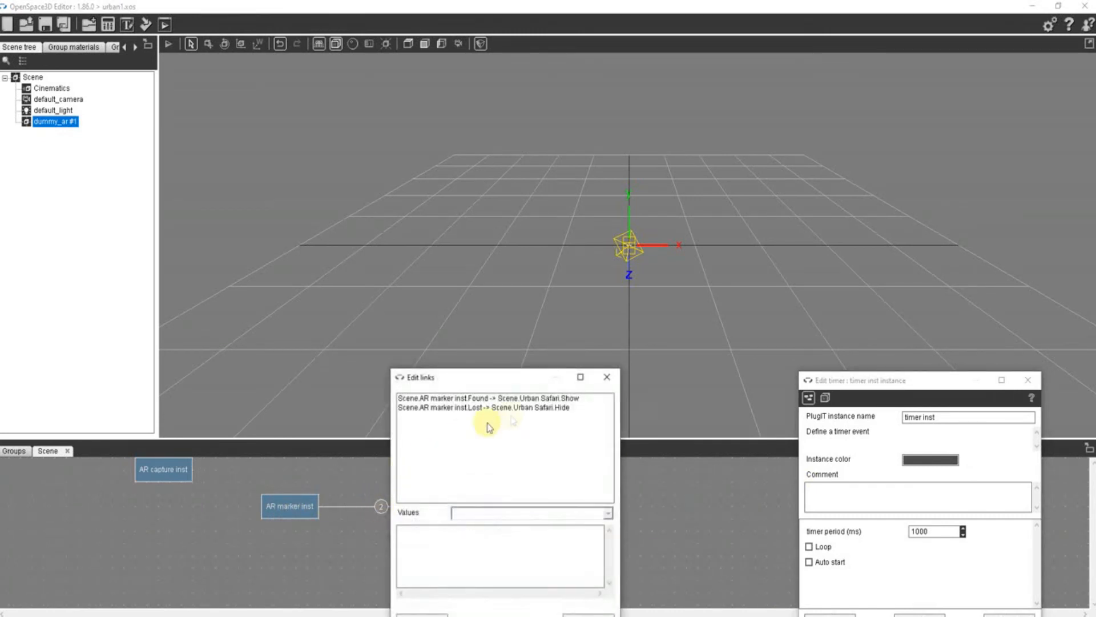
click(516, 408)
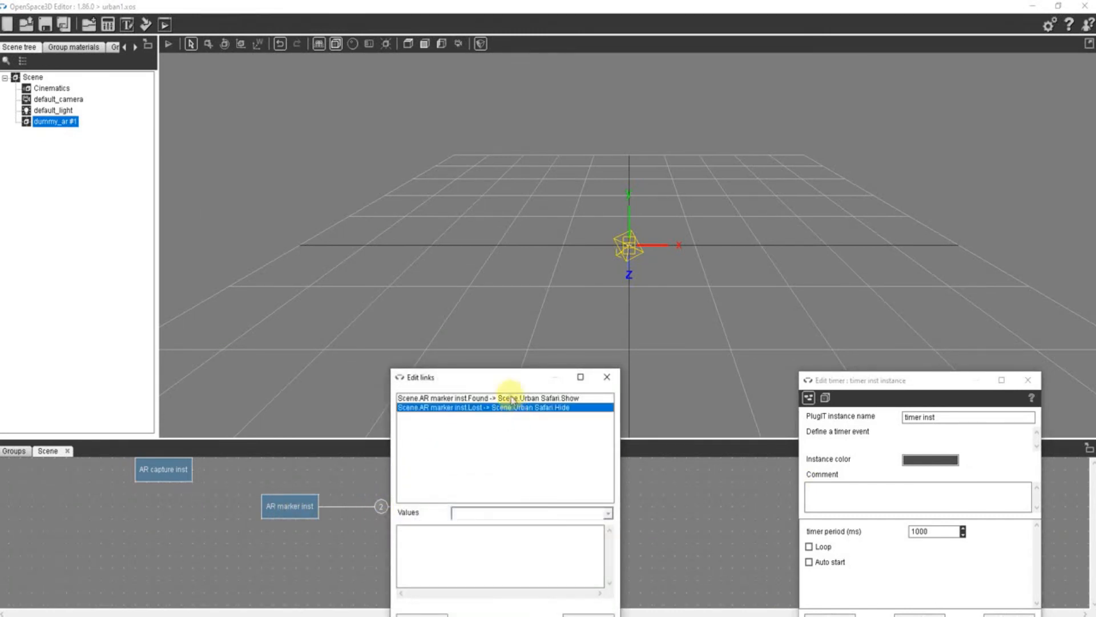
drag(510, 381, 503, 263)
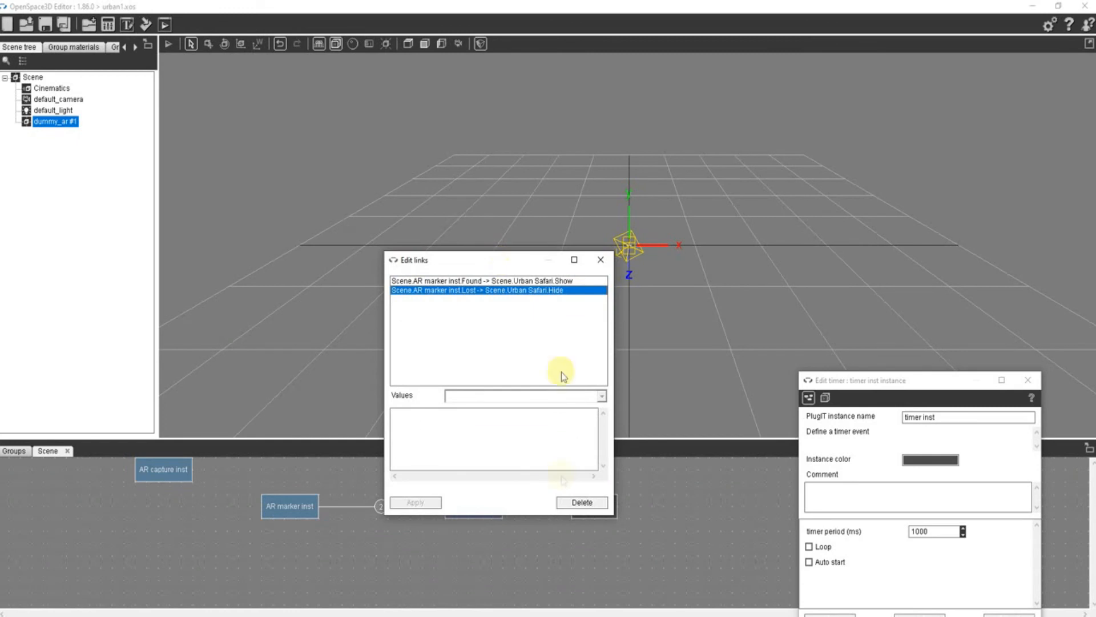
click(582, 503)
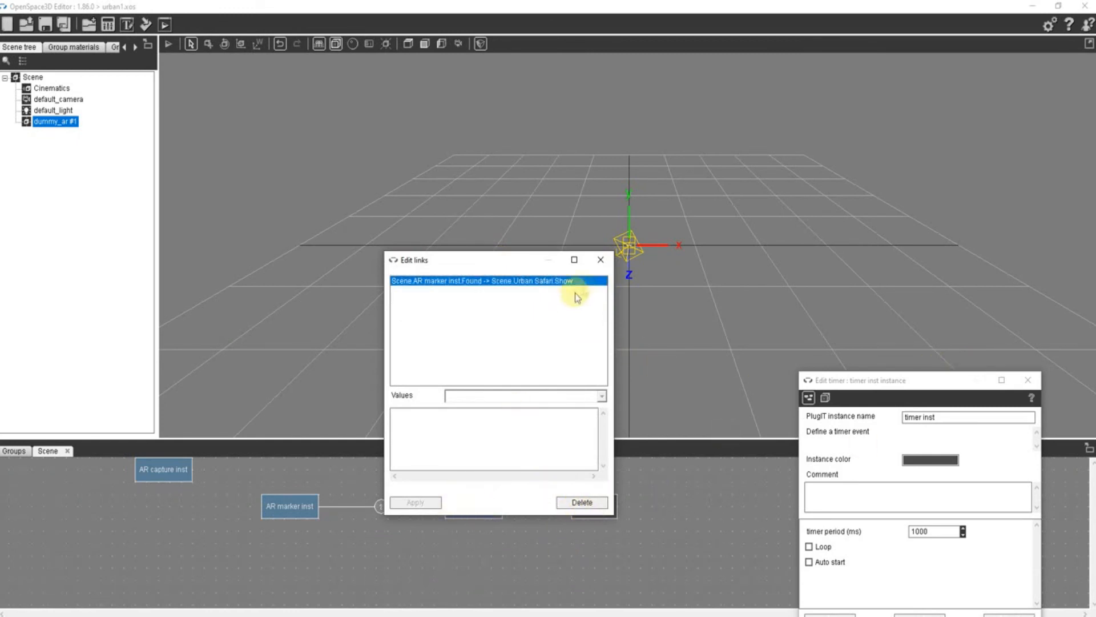
click(601, 259)
- Set the timer's period to 3000 ms and save its settings
drag(900, 380, 757, 243)
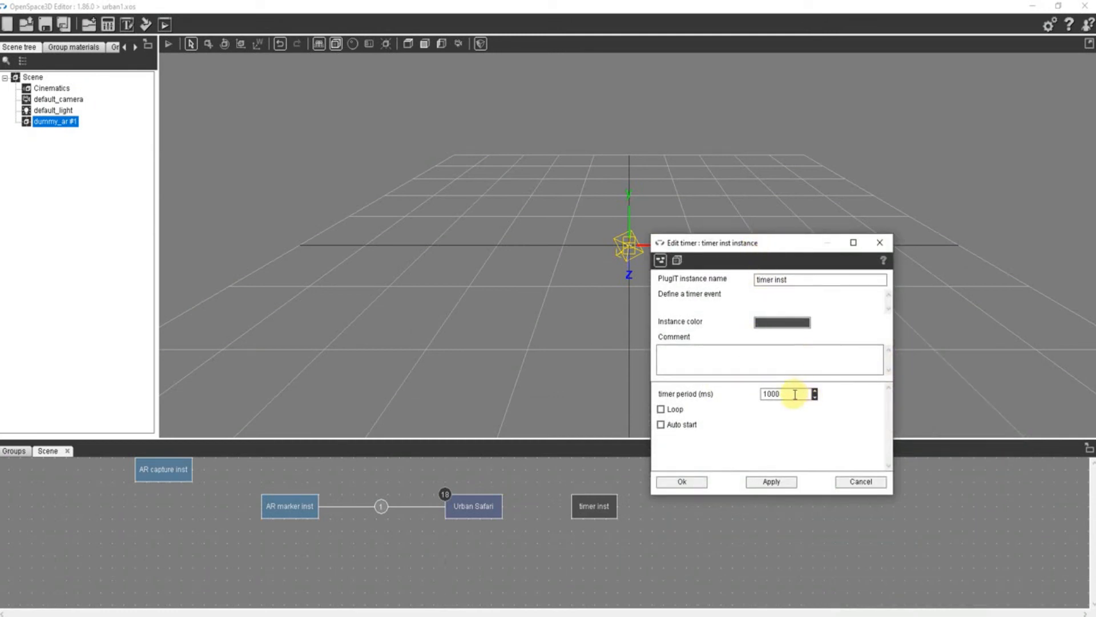
drag(794, 395, 732, 391)
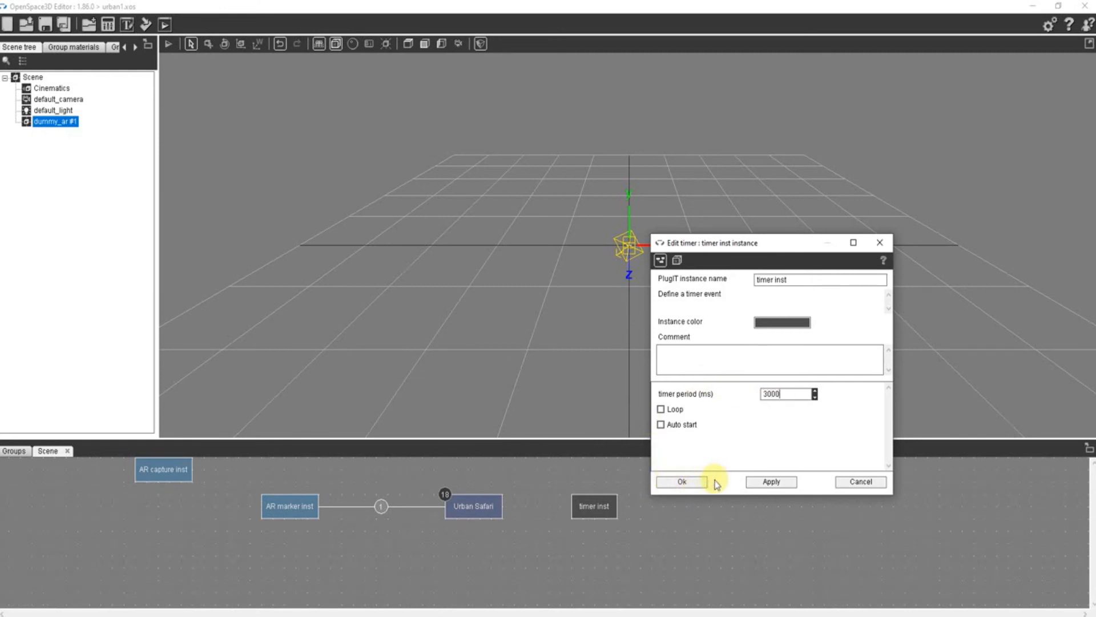
click(683, 483)
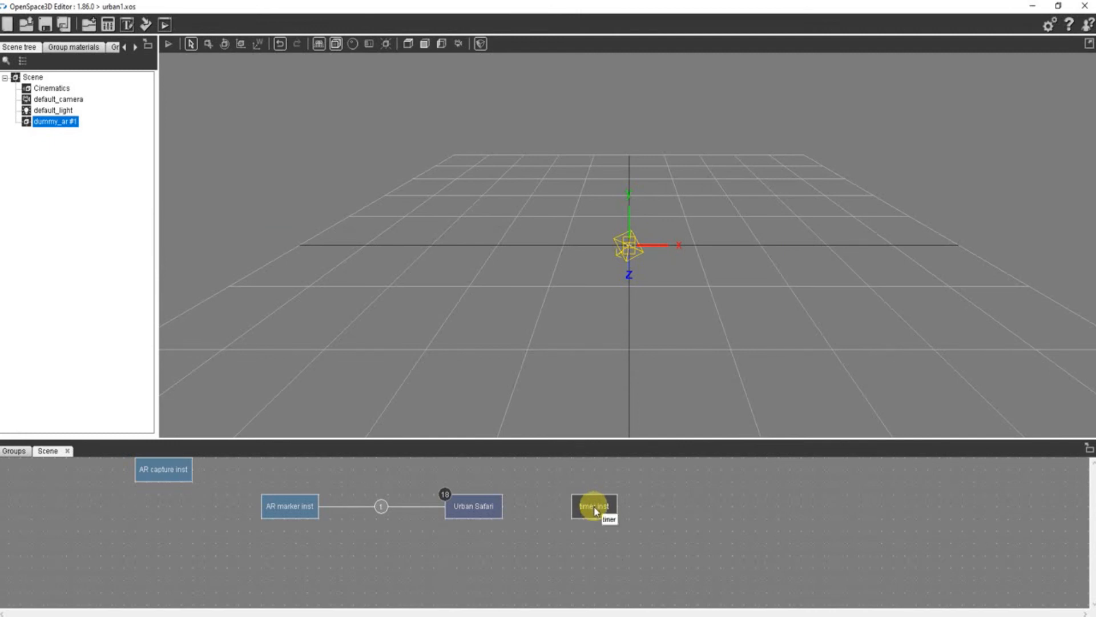
- Link the timer's event to the Urban Safari interface's Hide action
drag(612, 528, 351, 553)
drag(469, 528, 487, 510)
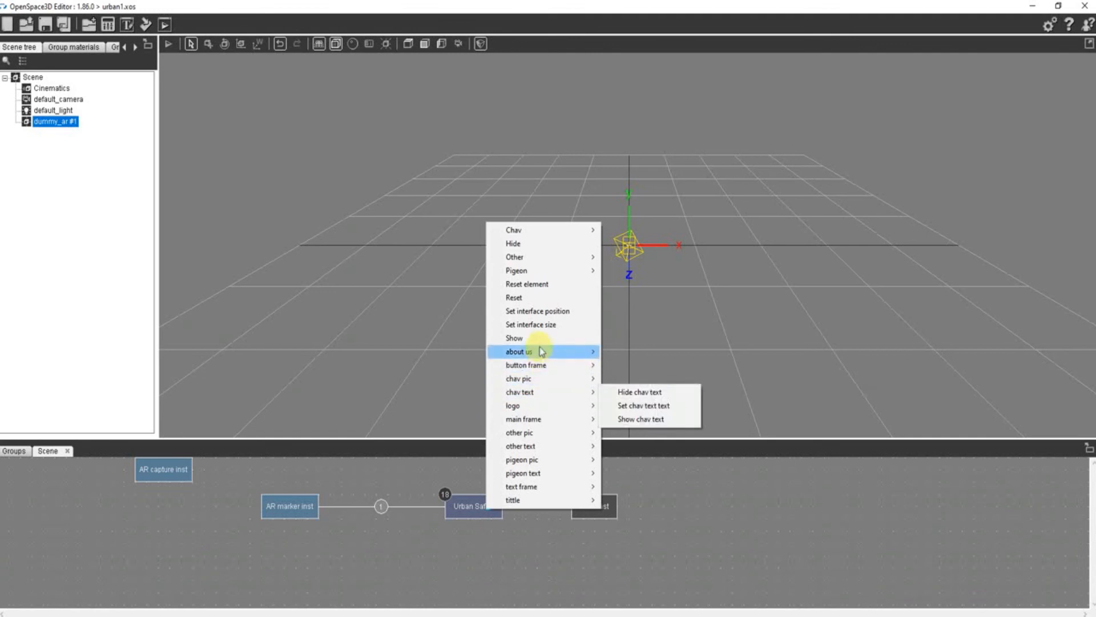
click(540, 244)
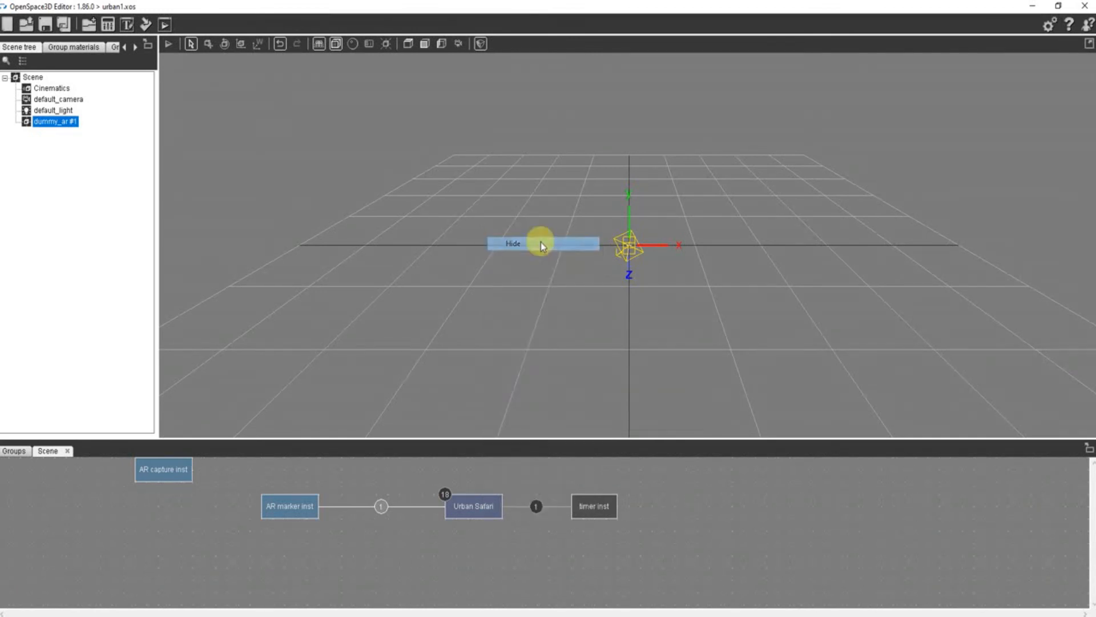
- Link the AR marker's Found event to the timer's Stop action
click(289, 505)
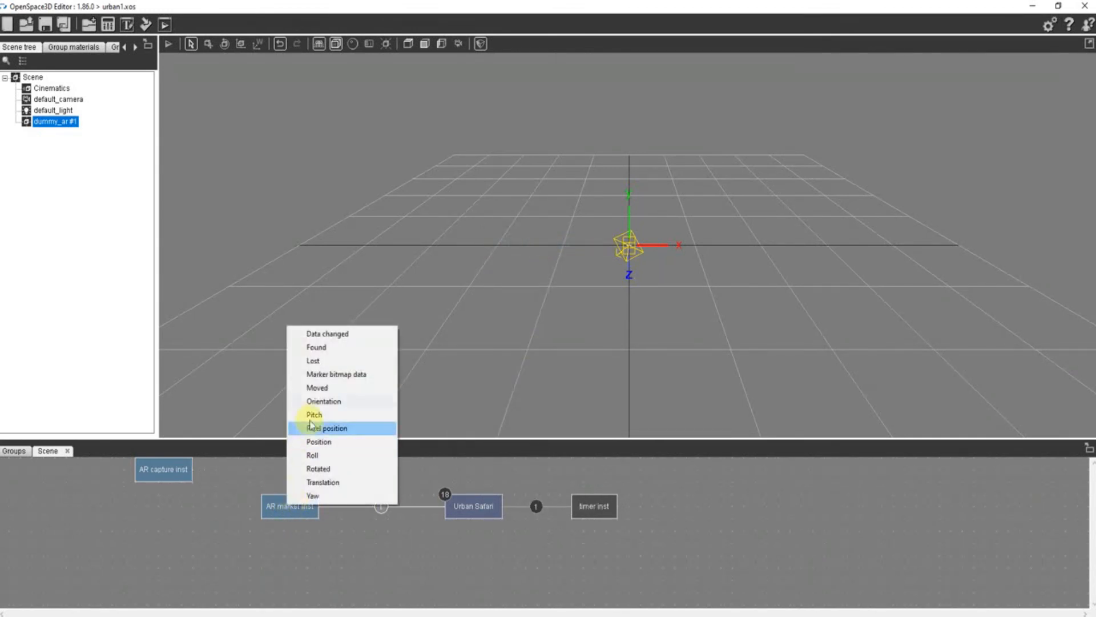
click(333, 347)
click(599, 510)
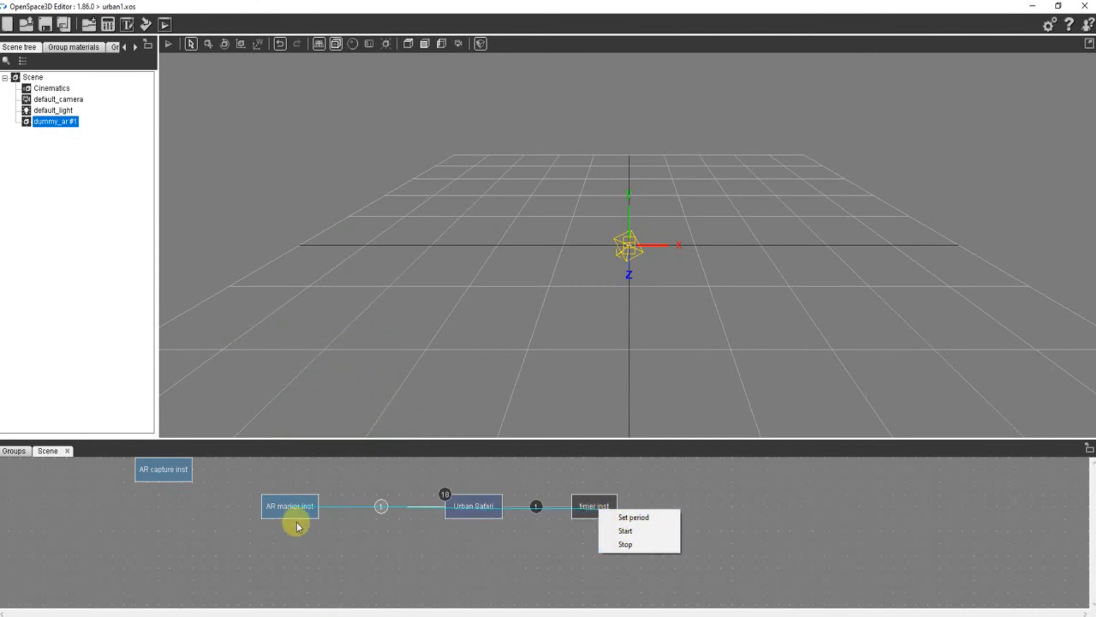
click(619, 547)
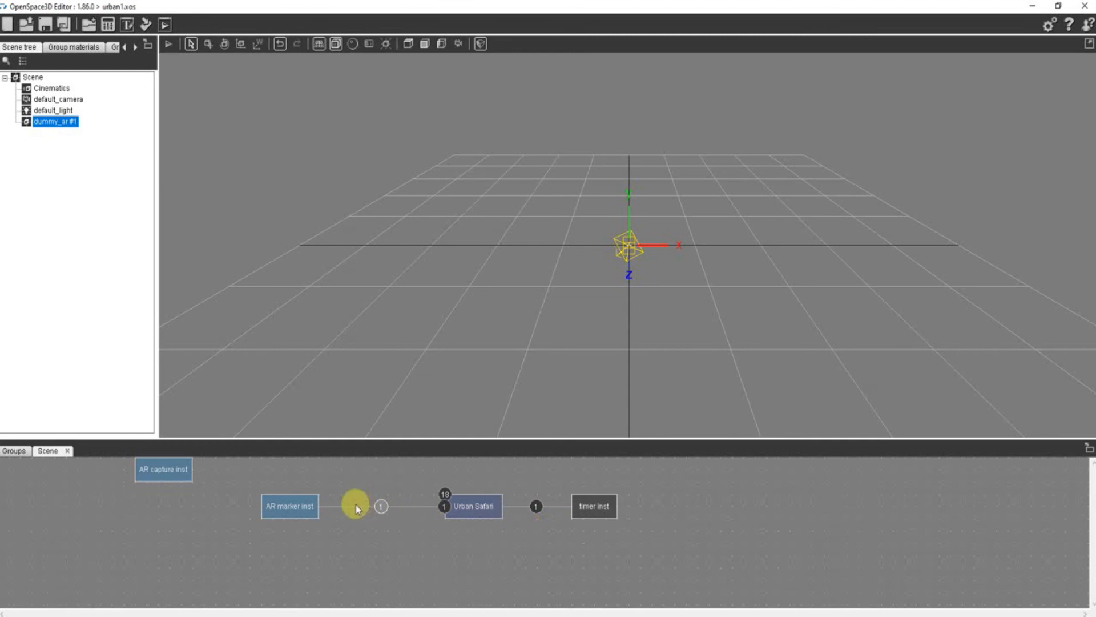
- Link the AR marker's Lost event to the timer's Start action
right_click(306, 510)
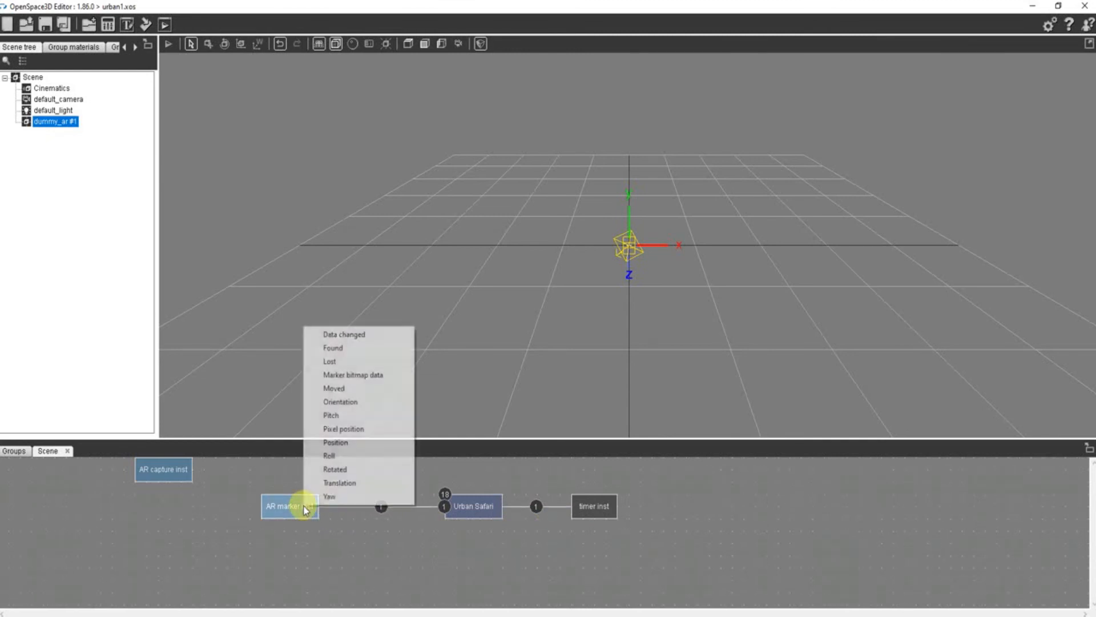
click(350, 362)
click(590, 508)
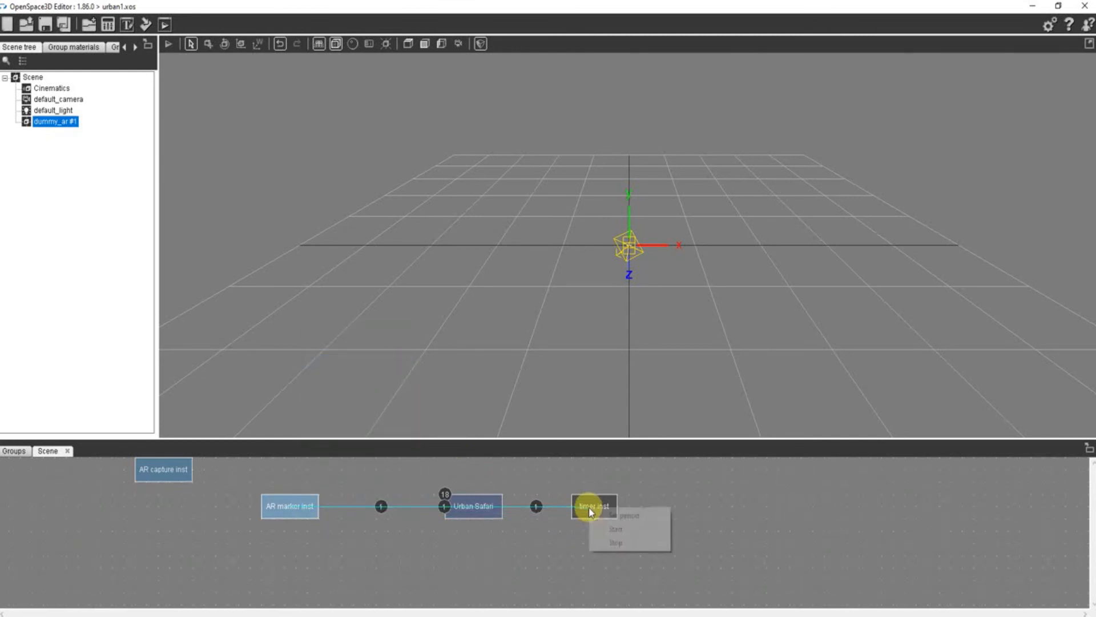
click(613, 528)
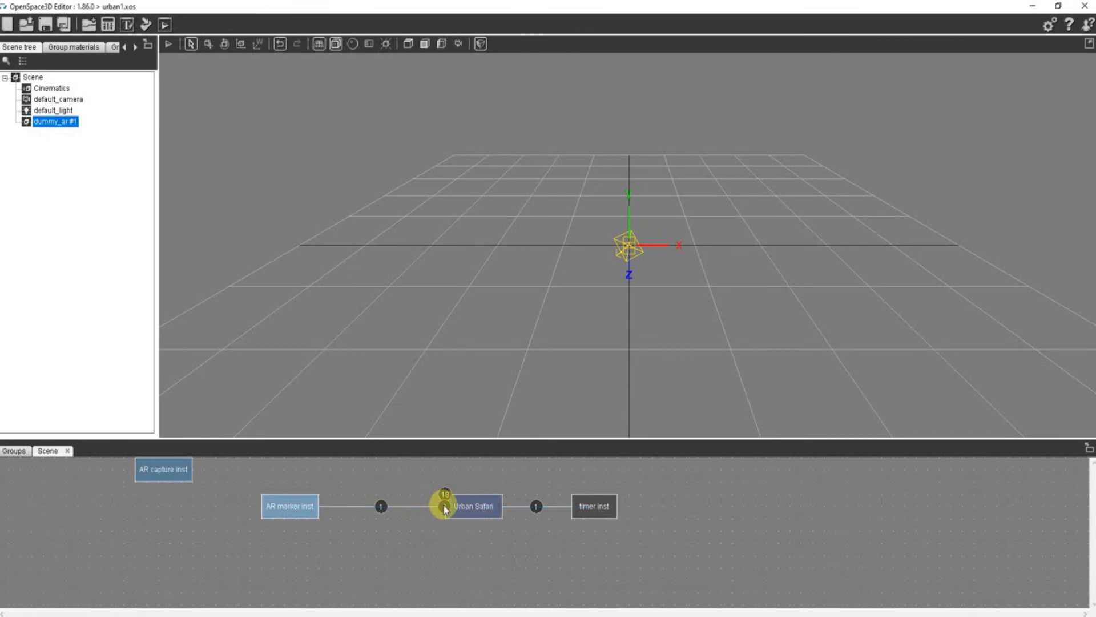
- Delete both links between the AR marker and the timer, Found to Stop and Lost to Start
double_click(445, 507)
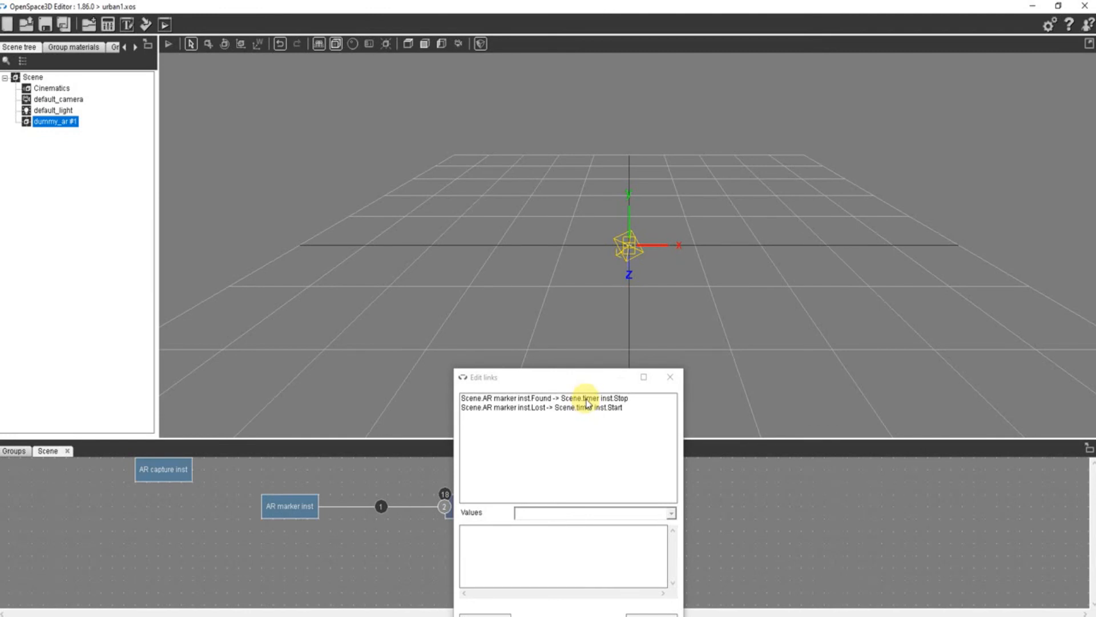
click(587, 399)
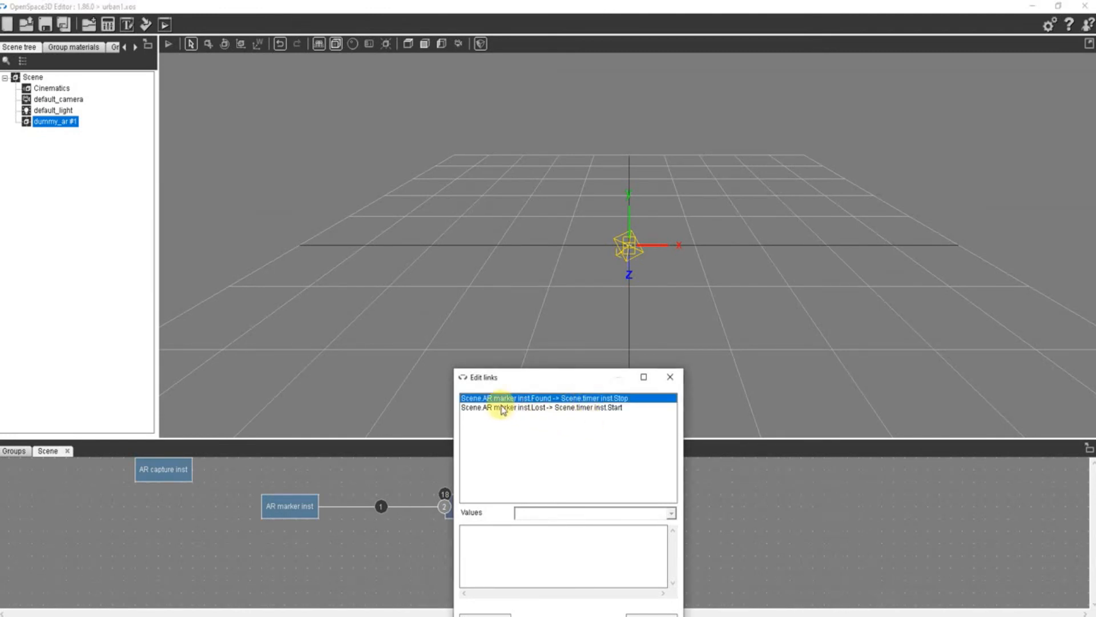
click(651, 613)
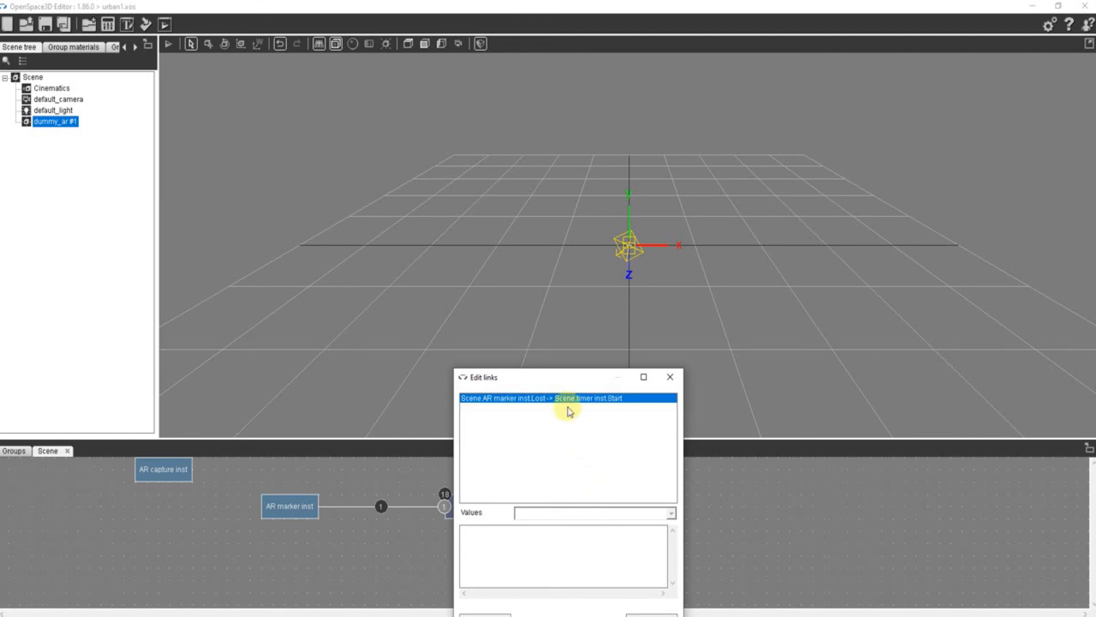
click(652, 612)
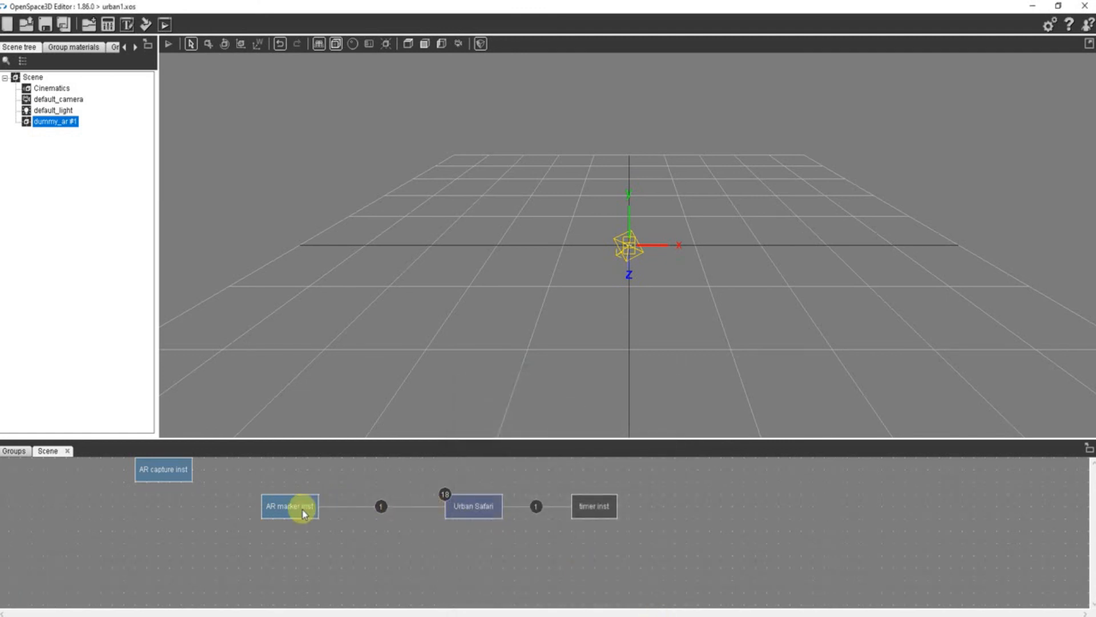
- Recreate the link from the AR marker's Lost event to the timer's Start action
right_click(300, 509)
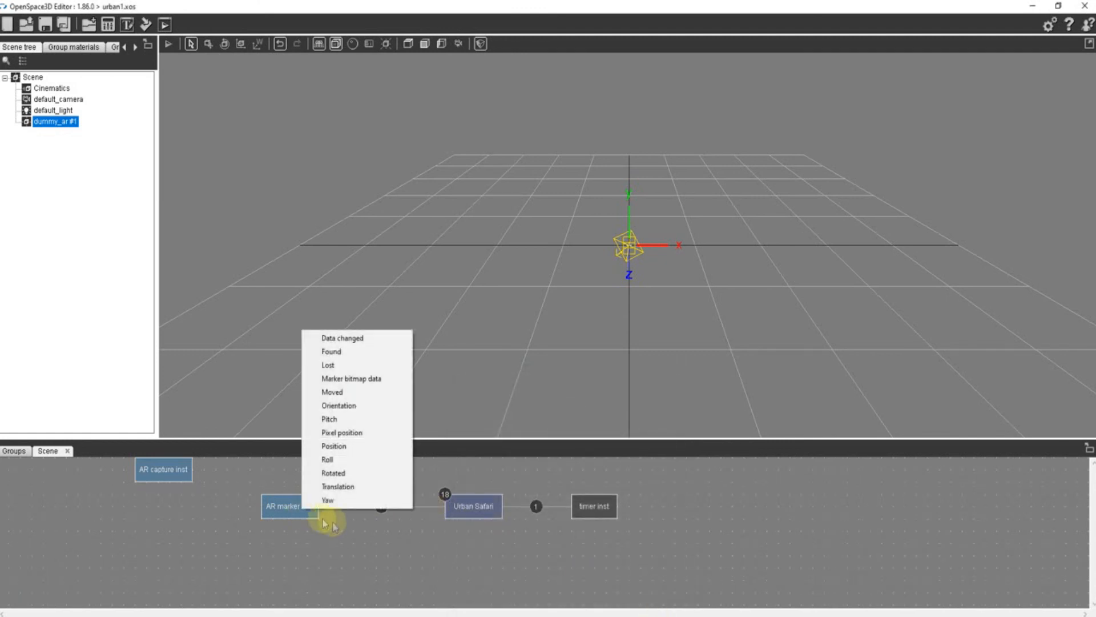
click(354, 366)
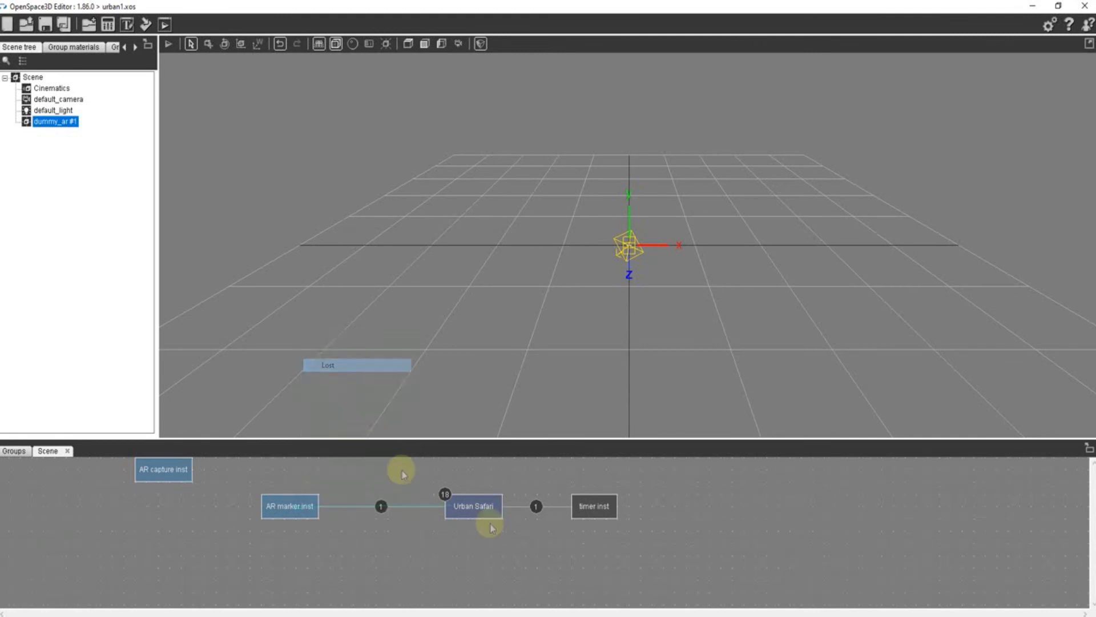
click(593, 507)
click(620, 531)
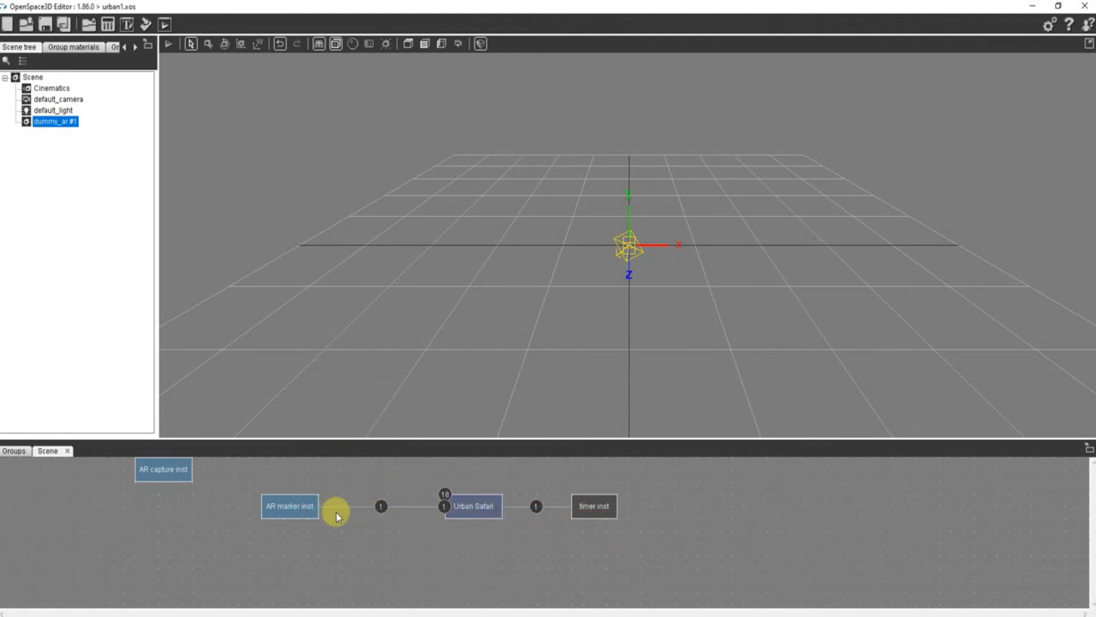
- Review the timer's settings and the link from the timer to the Urban Safari interface
drag(284, 507, 261, 555)
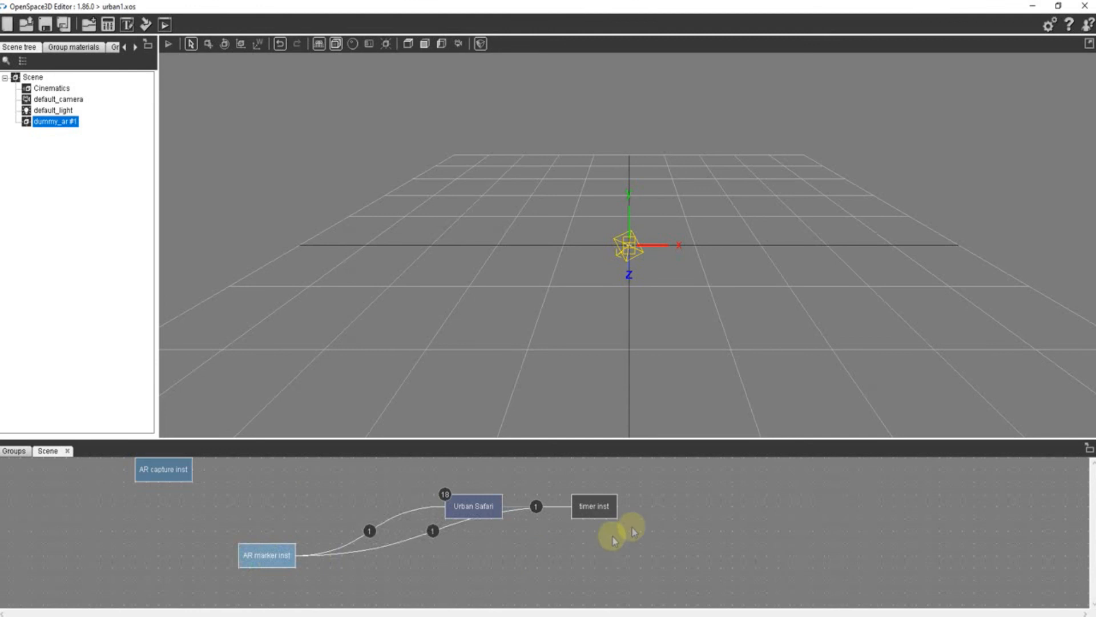
click(591, 508)
double_click(591, 508)
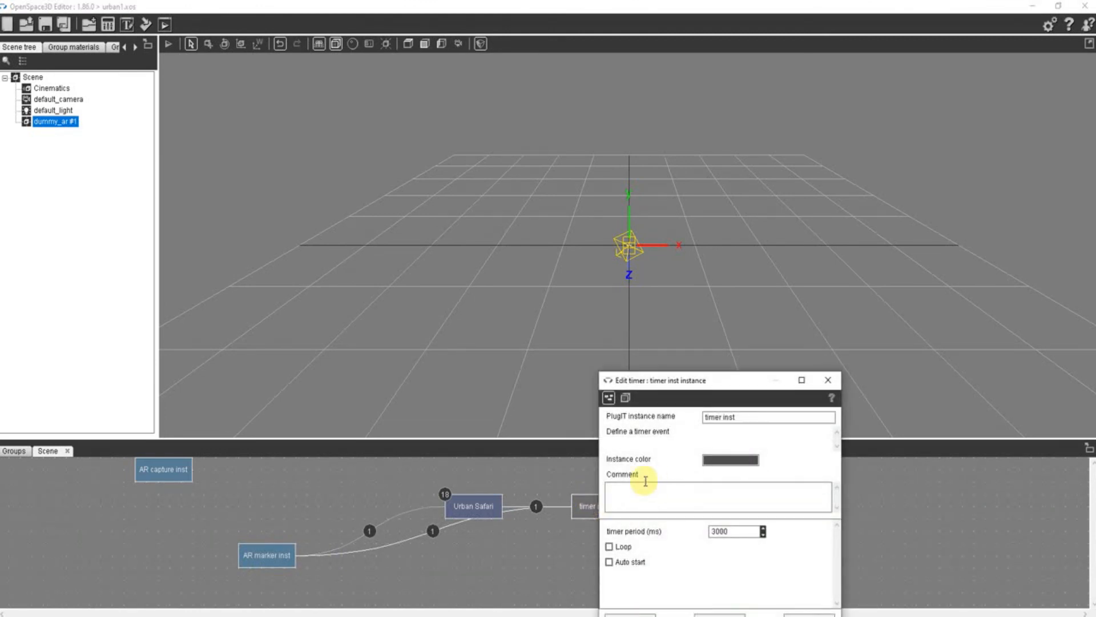
click(829, 379)
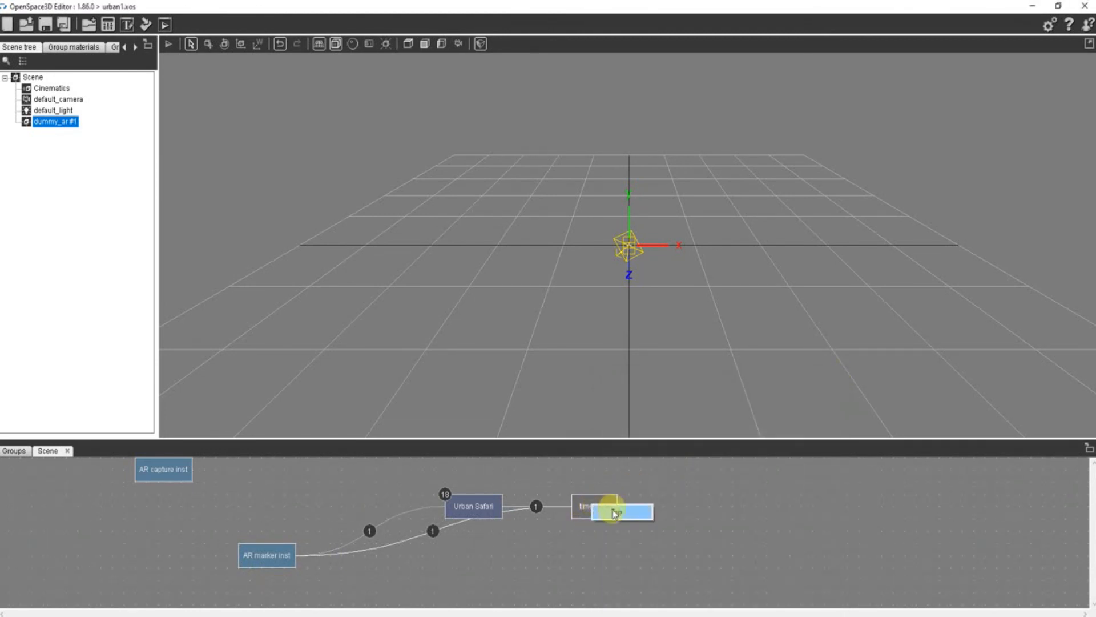
double_click(536, 507)
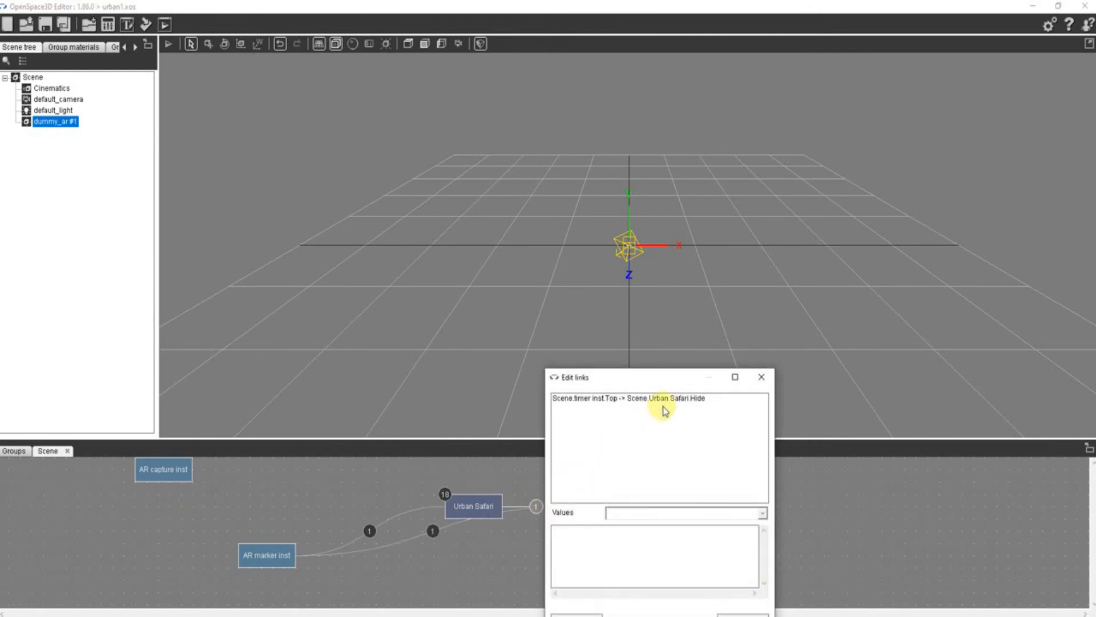
click(761, 376)
- Rearrange the AR marker, Urban Safari and timer blocks in a triangle so each link between them is distinct
mouse_move(273, 555)
mouse_down()
mouse_move(262, 499)
mouse_move(364, 567)
mouse_up()
drag(484, 508, 472, 483)
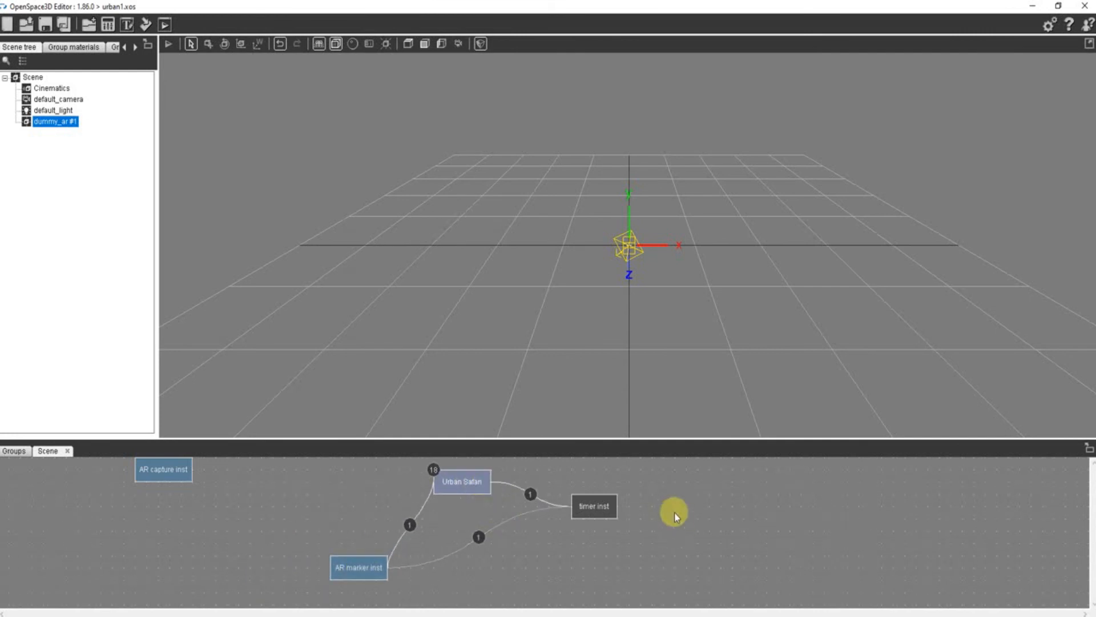
drag(600, 505, 623, 517)
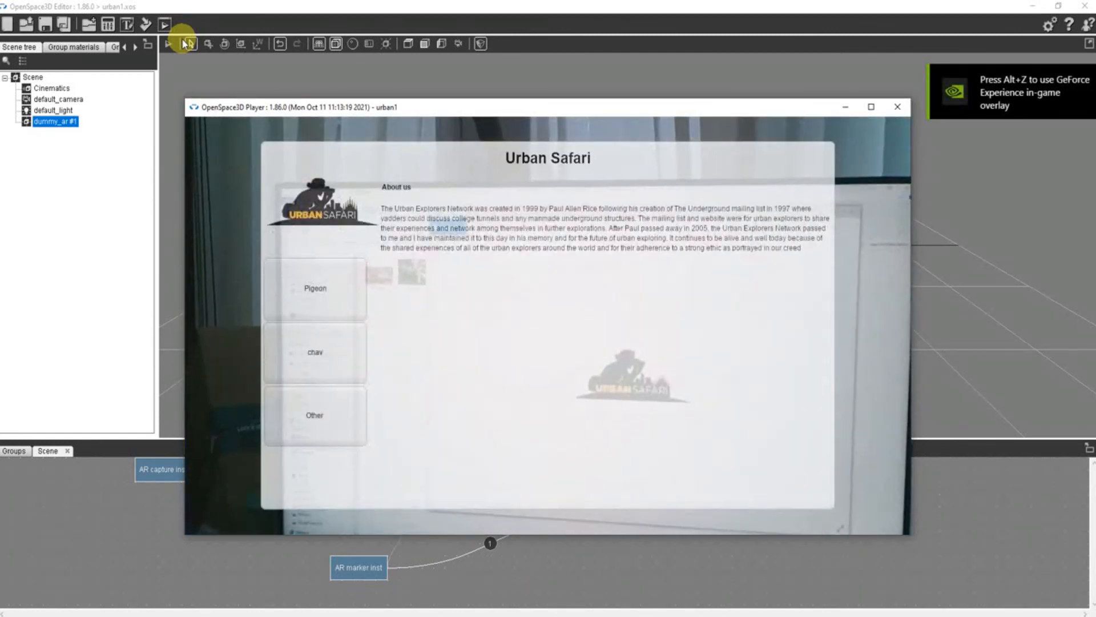
- Test the Urban Safari interface in the player by switching between Pigeon, chav and Other, and close the player
click(304, 319)
click(337, 371)
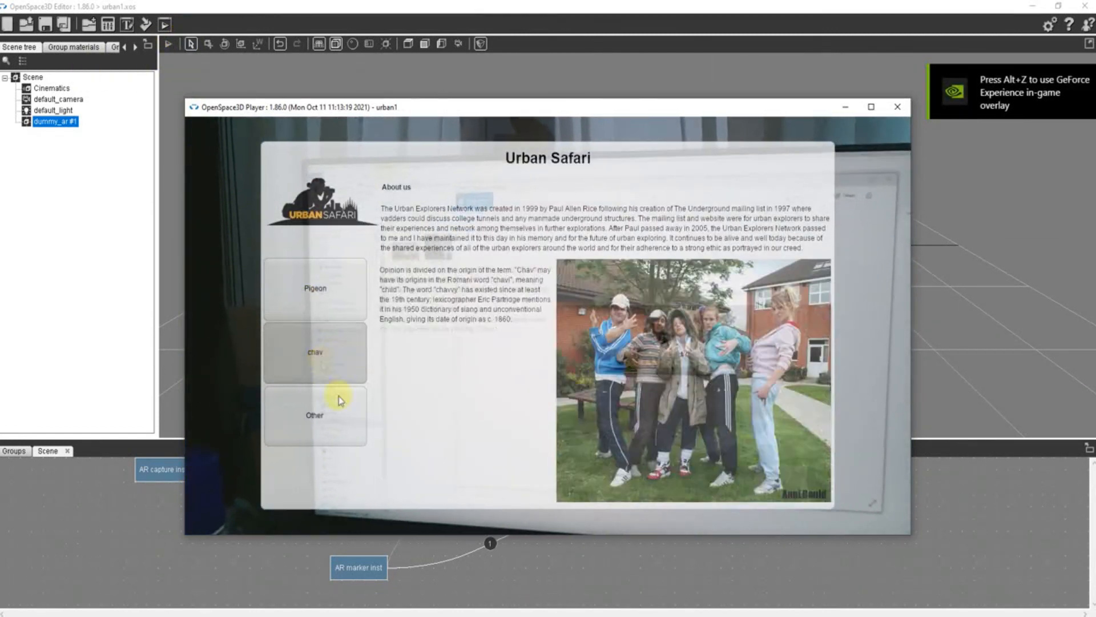
click(350, 417)
click(344, 354)
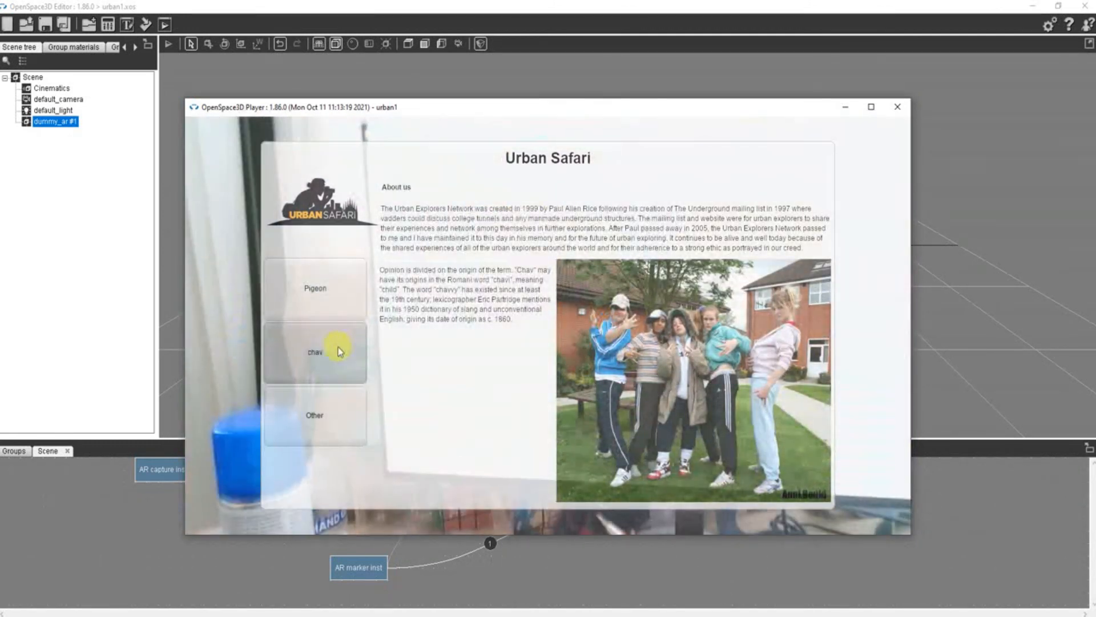
click(320, 271)
click(324, 353)
click(326, 422)
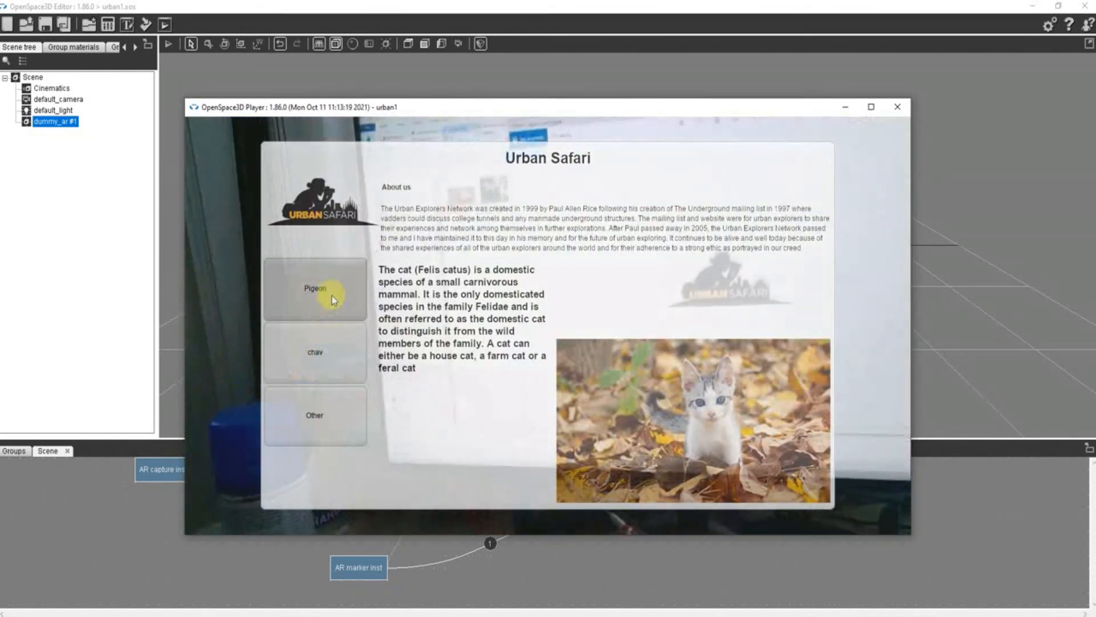
click(334, 354)
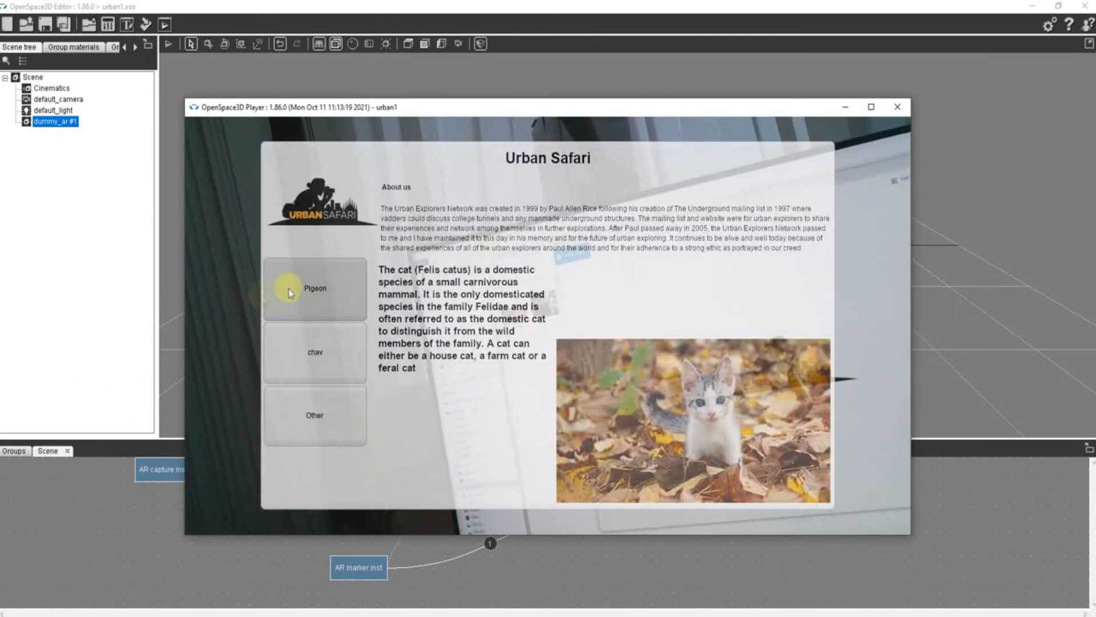
click(290, 292)
click(323, 359)
click(340, 413)
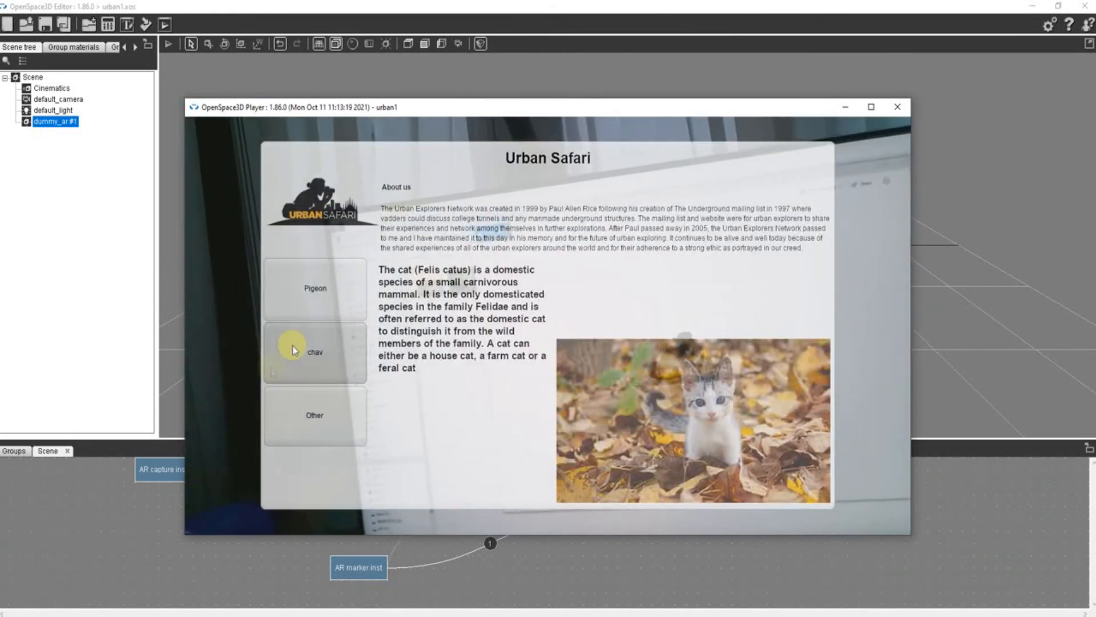
click(292, 344)
click(314, 290)
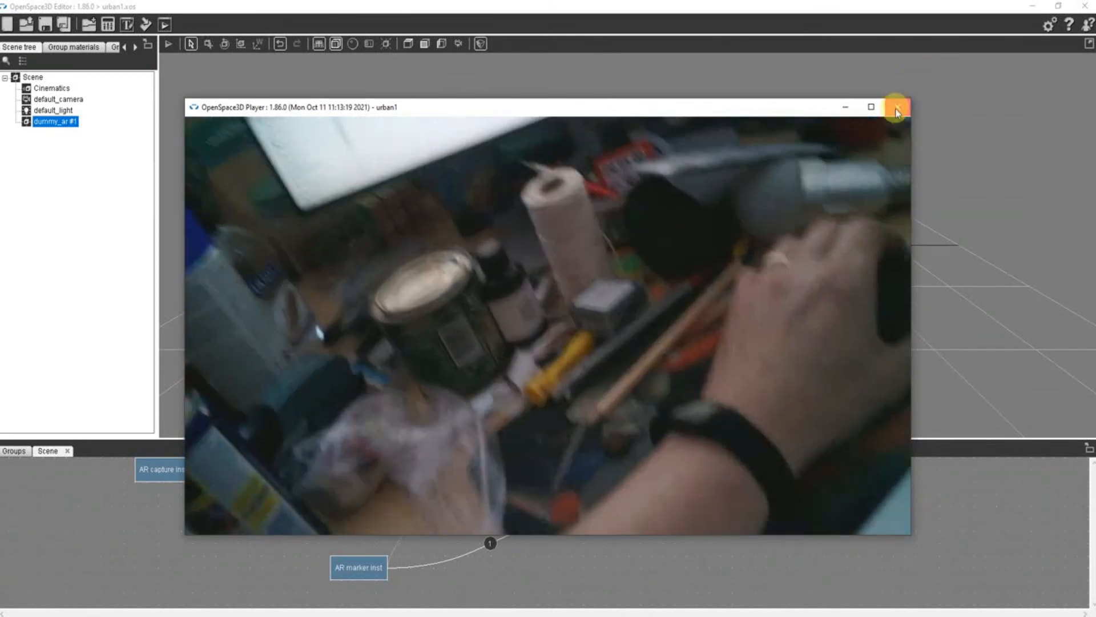
click(898, 106)
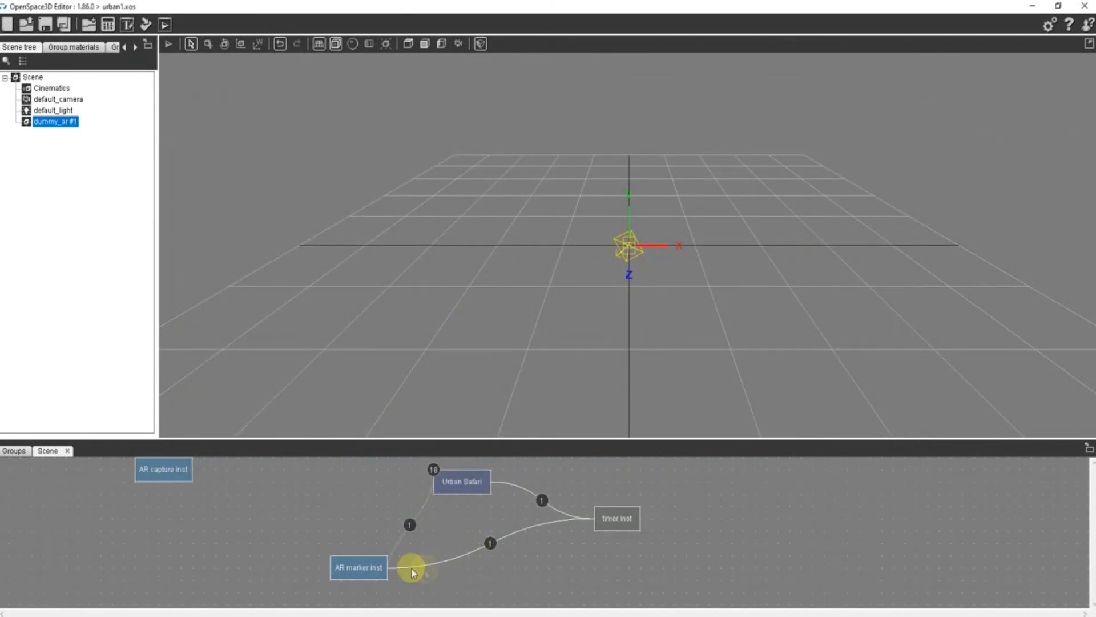
double_click(366, 565)
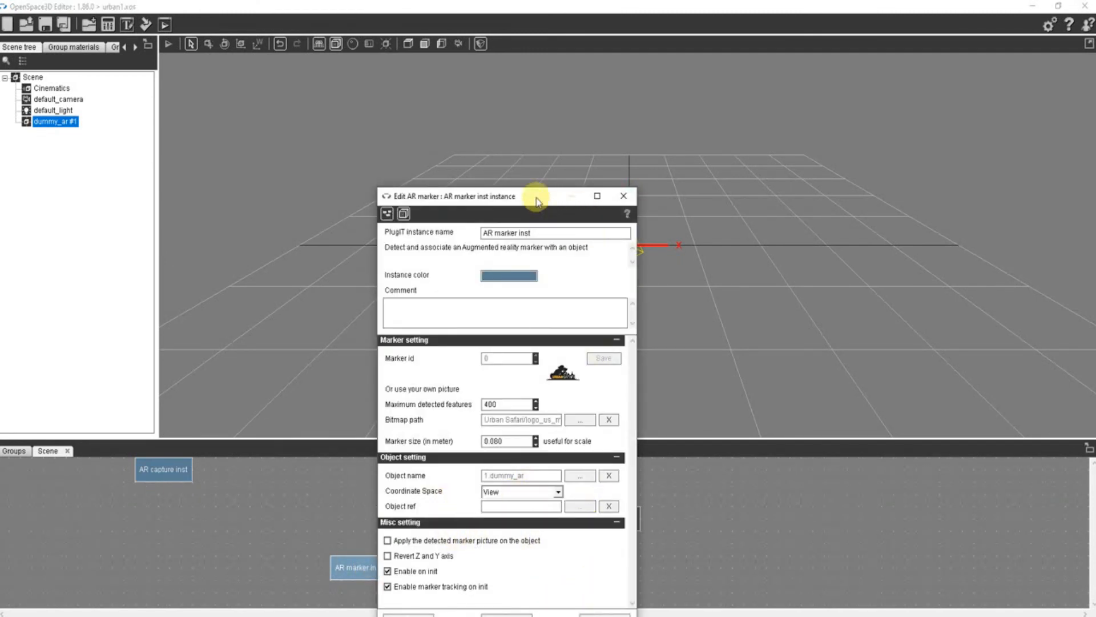
drag(531, 196, 528, 129)
click(621, 130)
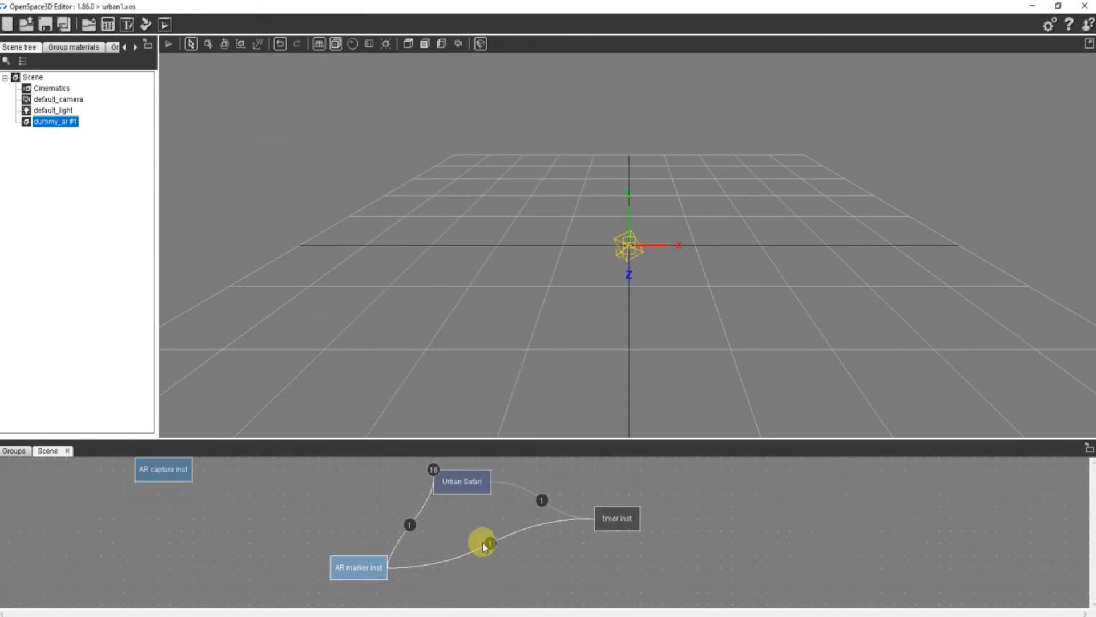
- Delete the link from the AR marker's Lost event to the timer's Start action
double_click(487, 544)
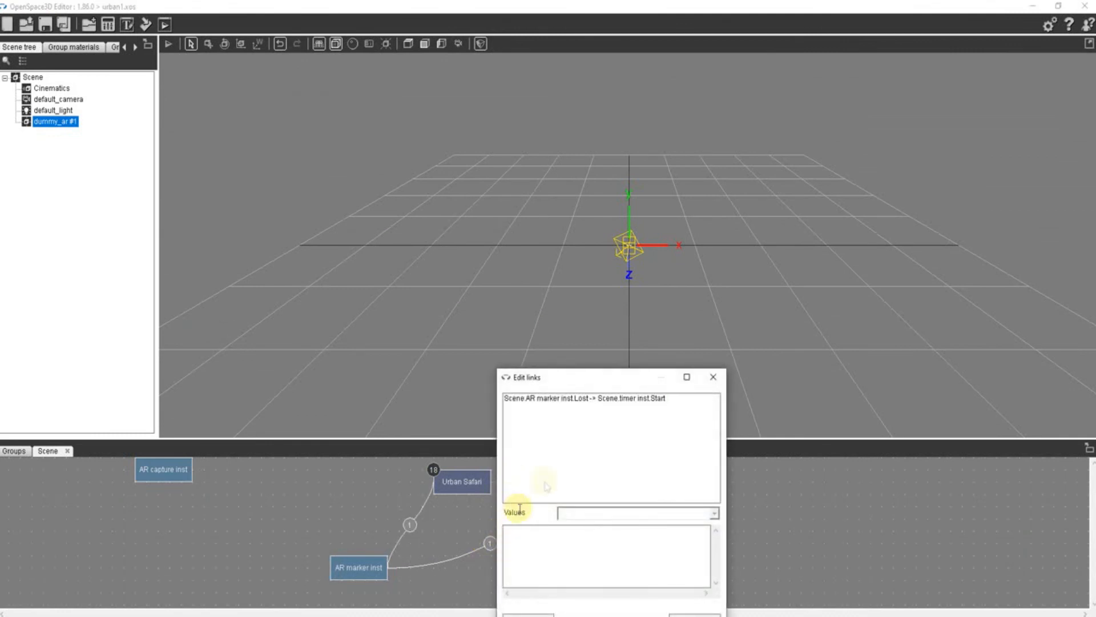
click(613, 400)
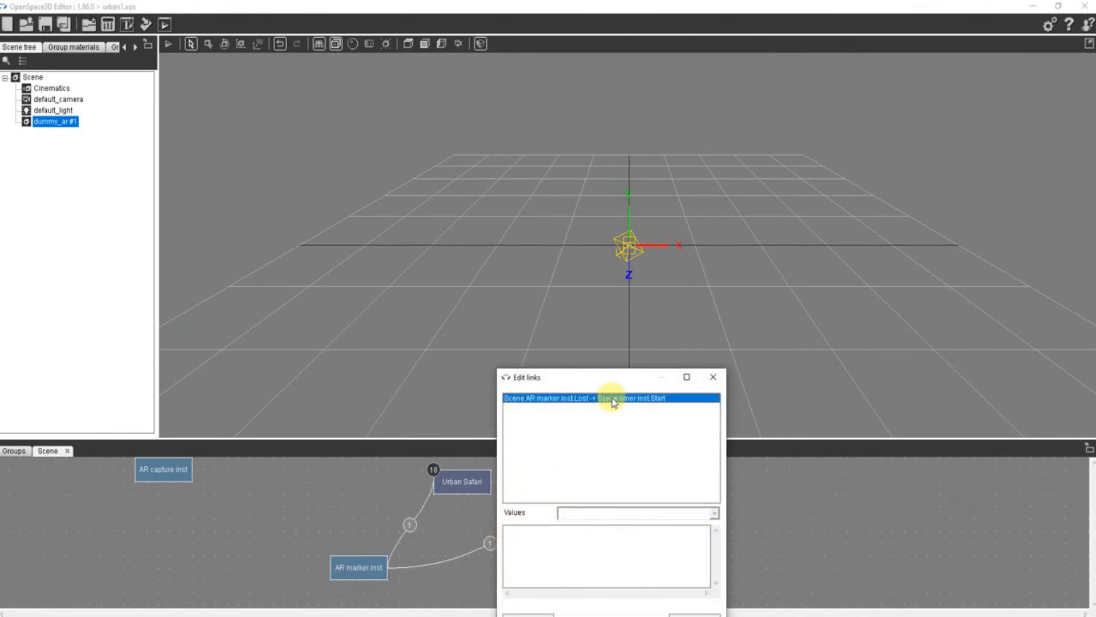
click(708, 613)
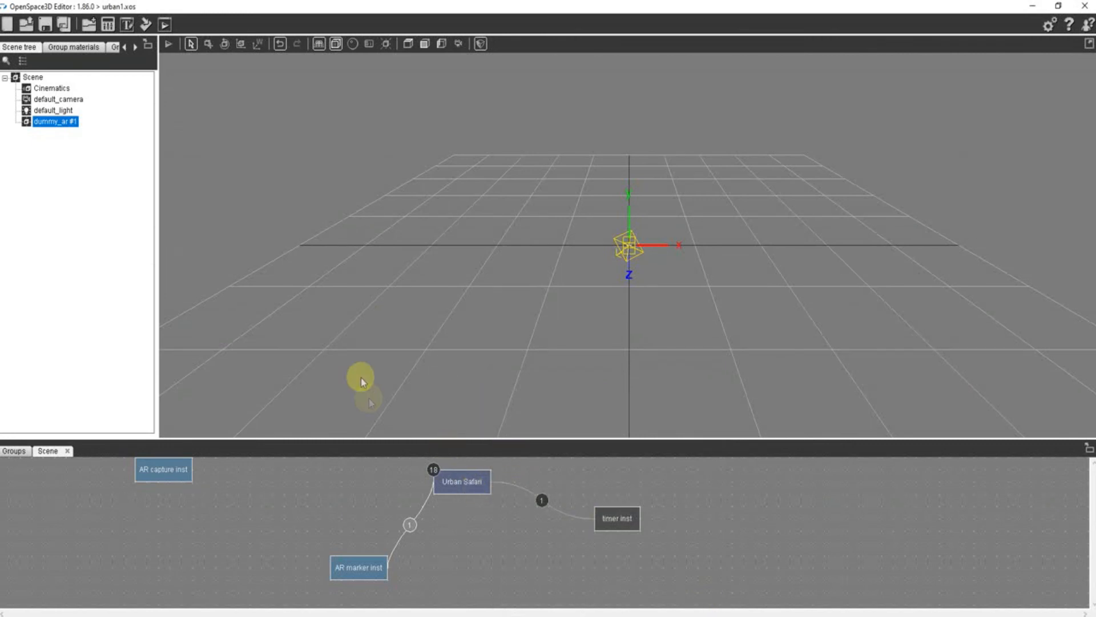
- Add an "exit" element to the Urban Safari interface's button frame, about 181 by 95 px, below the Other button
double_click(454, 484)
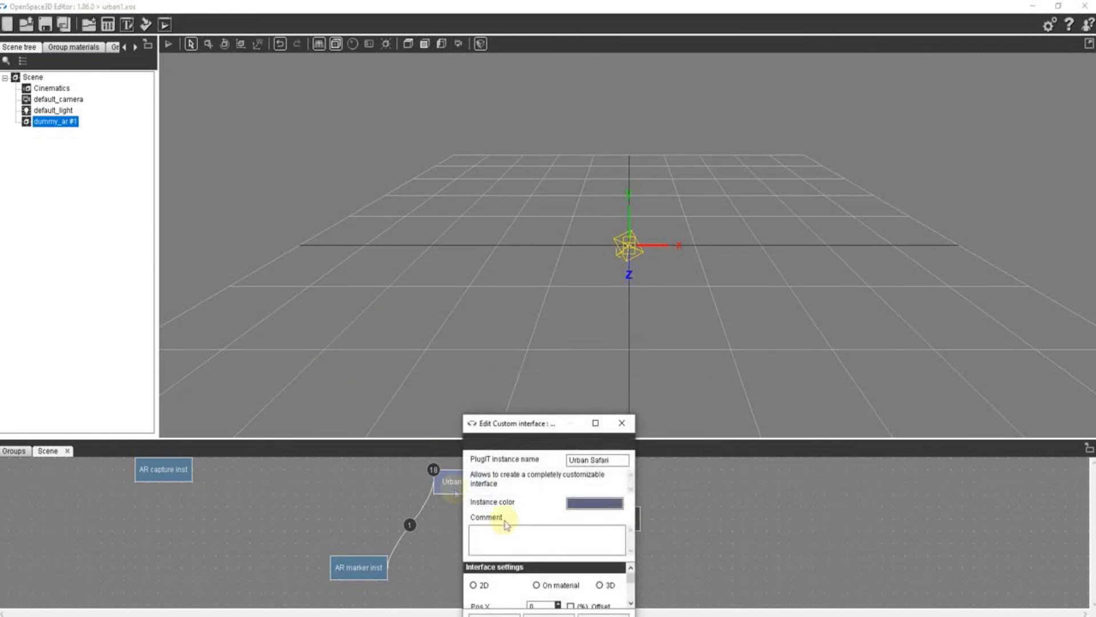
drag(632, 166, 570, 45)
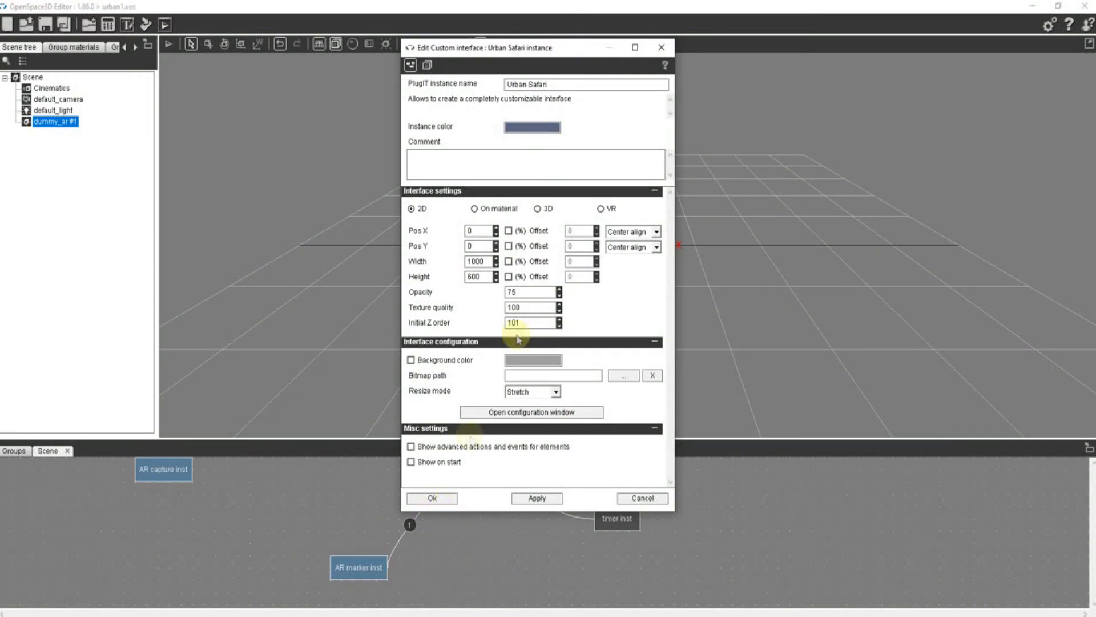
click(520, 412)
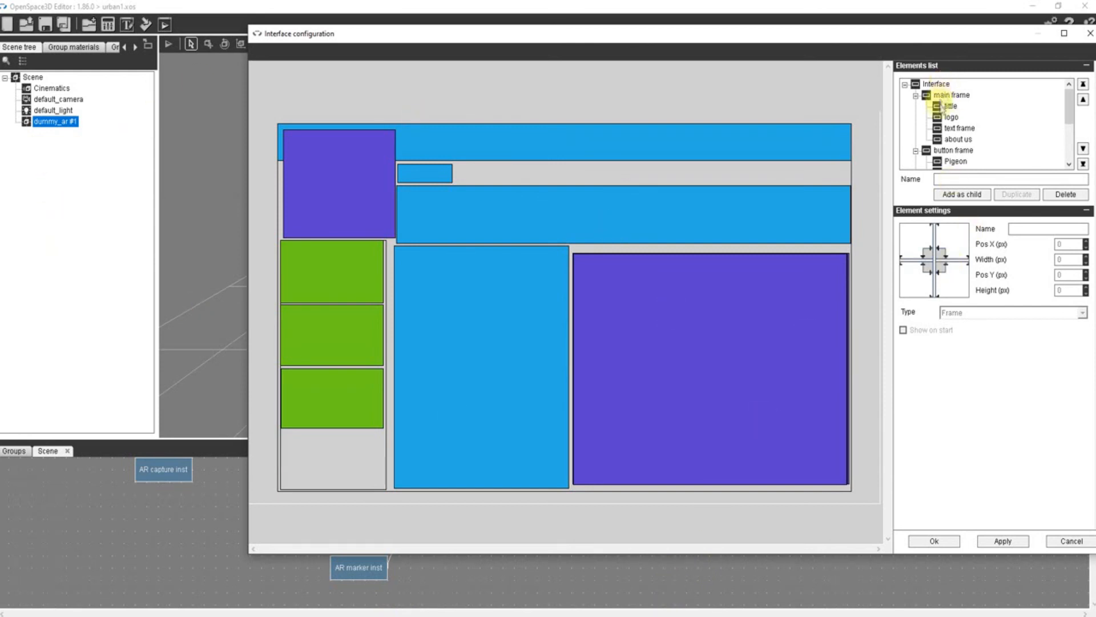
click(946, 151)
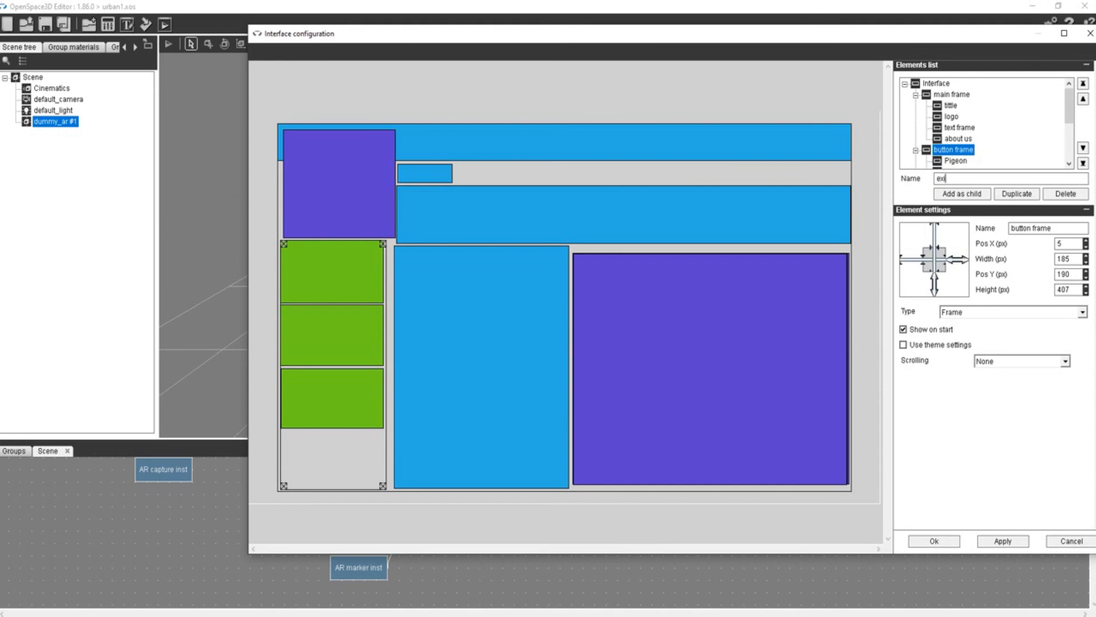
click(961, 194)
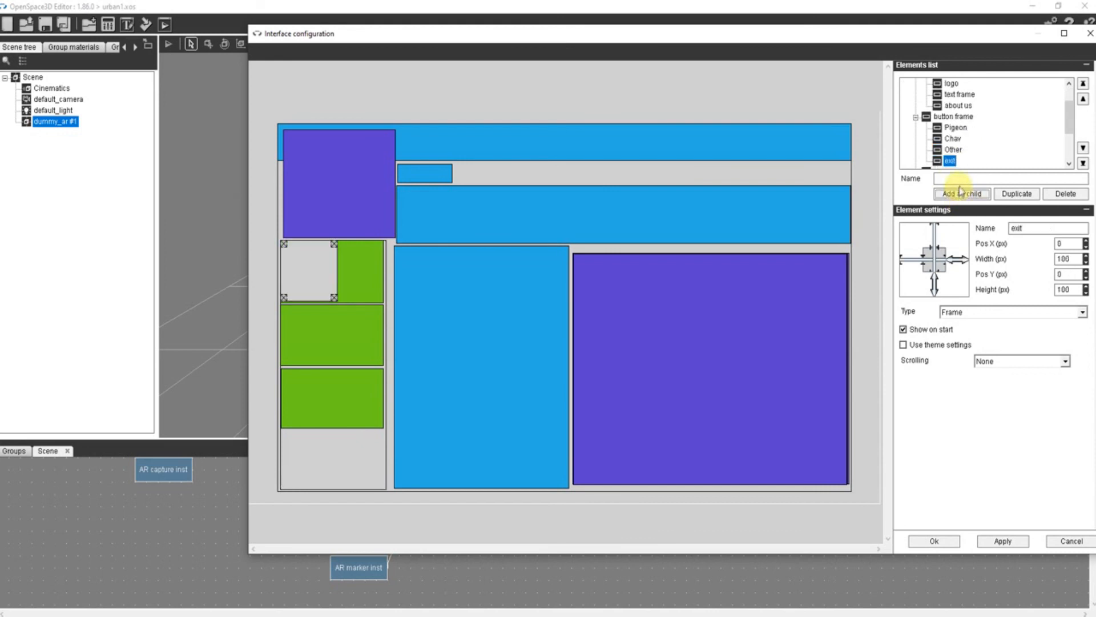
drag(293, 257, 316, 441)
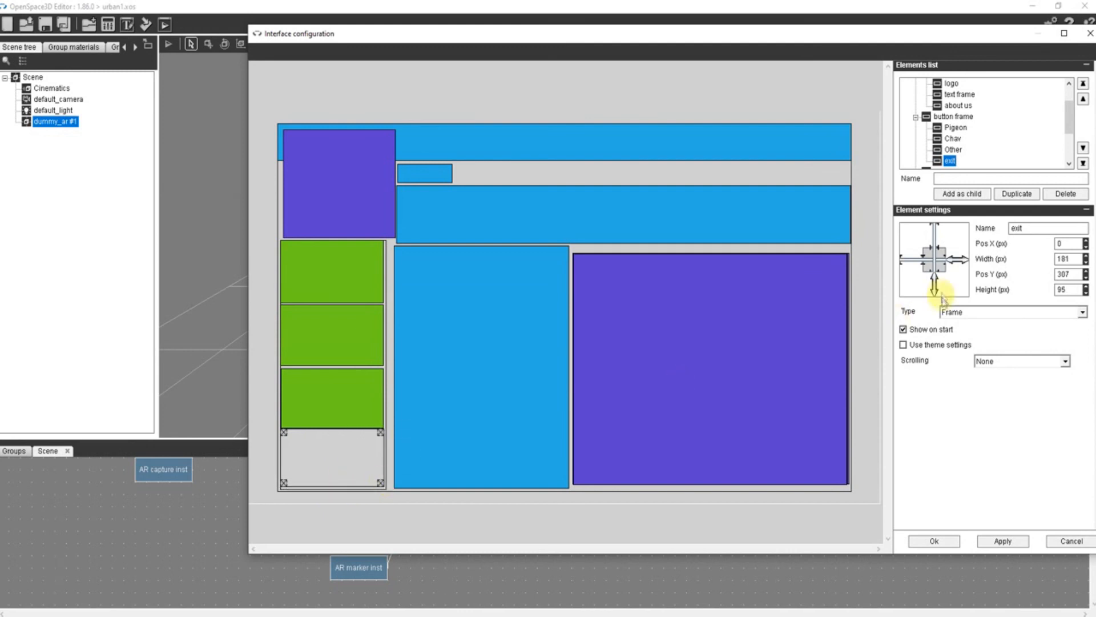
- Make the exit element a Button with the text "Exit" and save the interface configuration
click(967, 313)
click(957, 353)
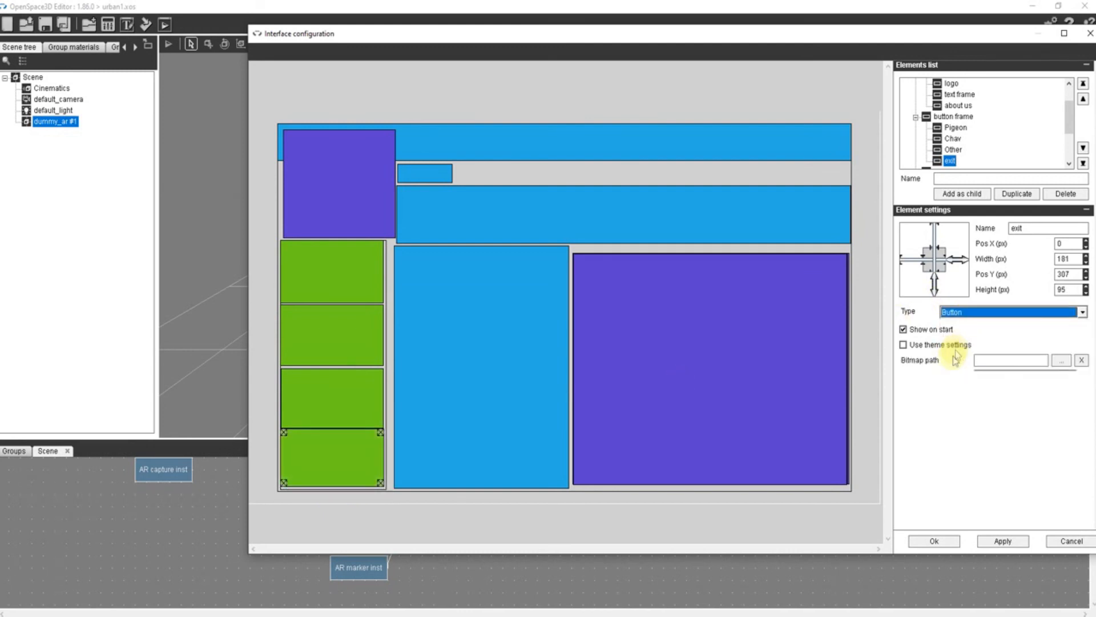
click(998, 487)
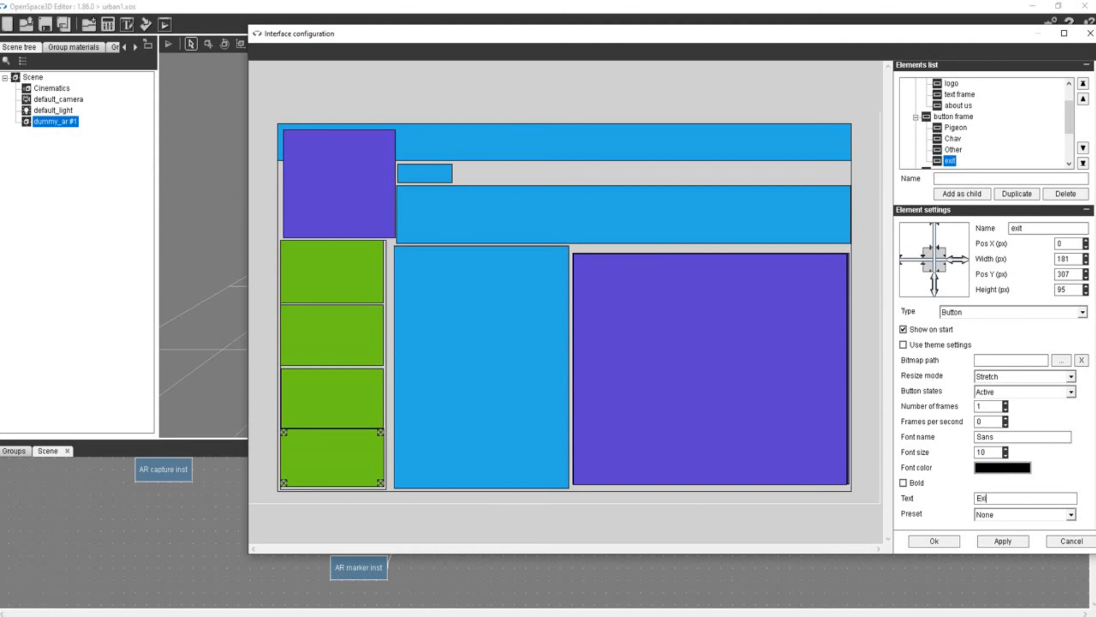
click(937, 543)
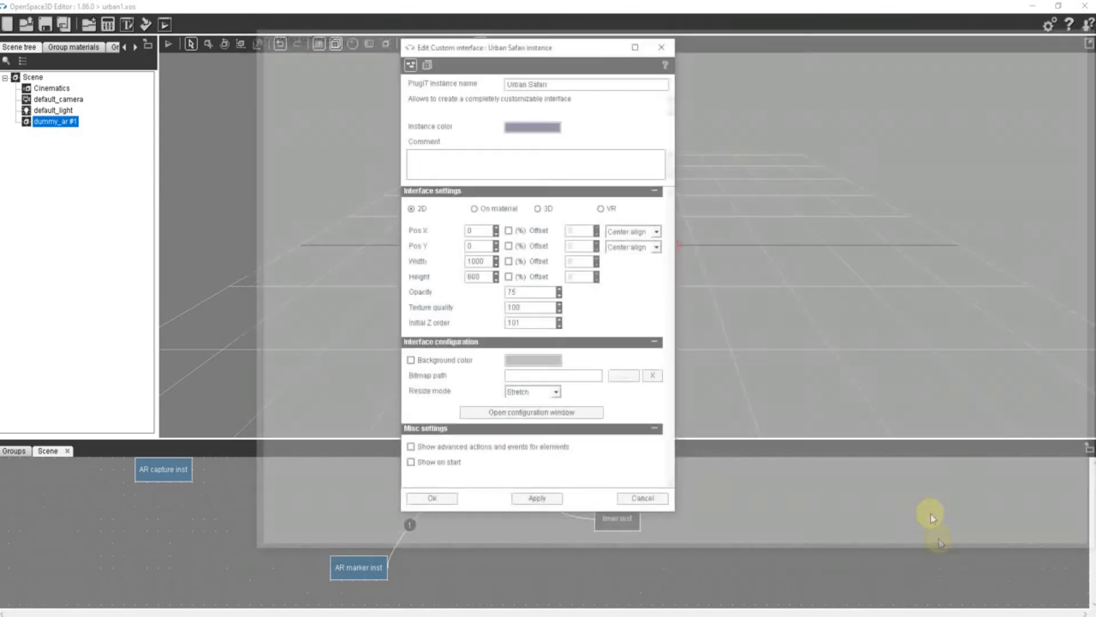
click(430, 498)
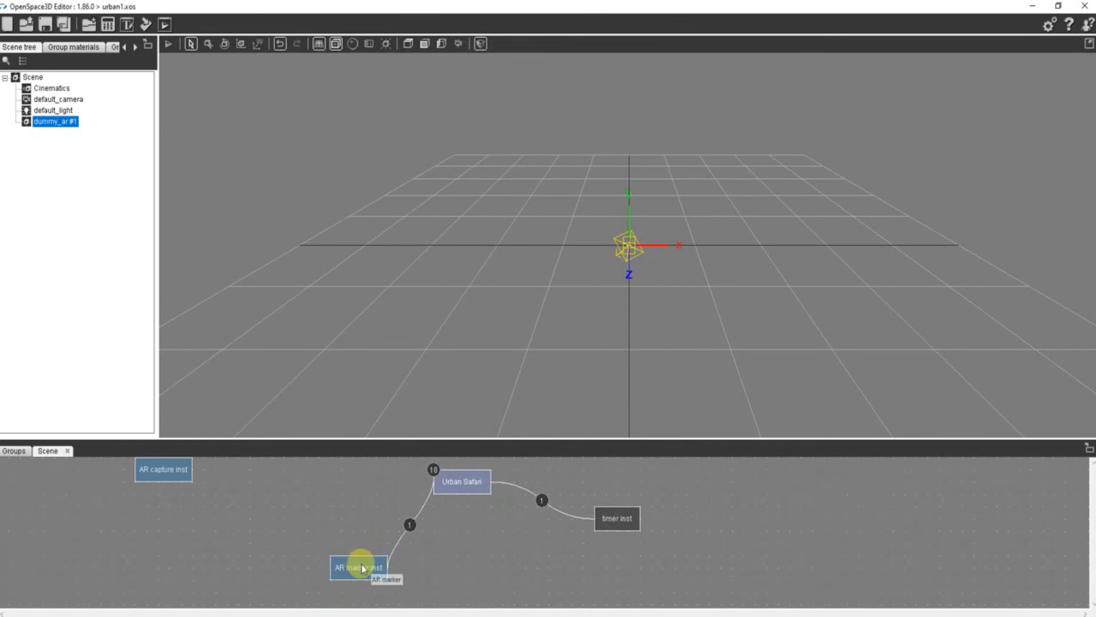
- Link Urban Safari's exit clicked event to the timer's Start action
right_click(454, 491)
mouse_move(490, 558)
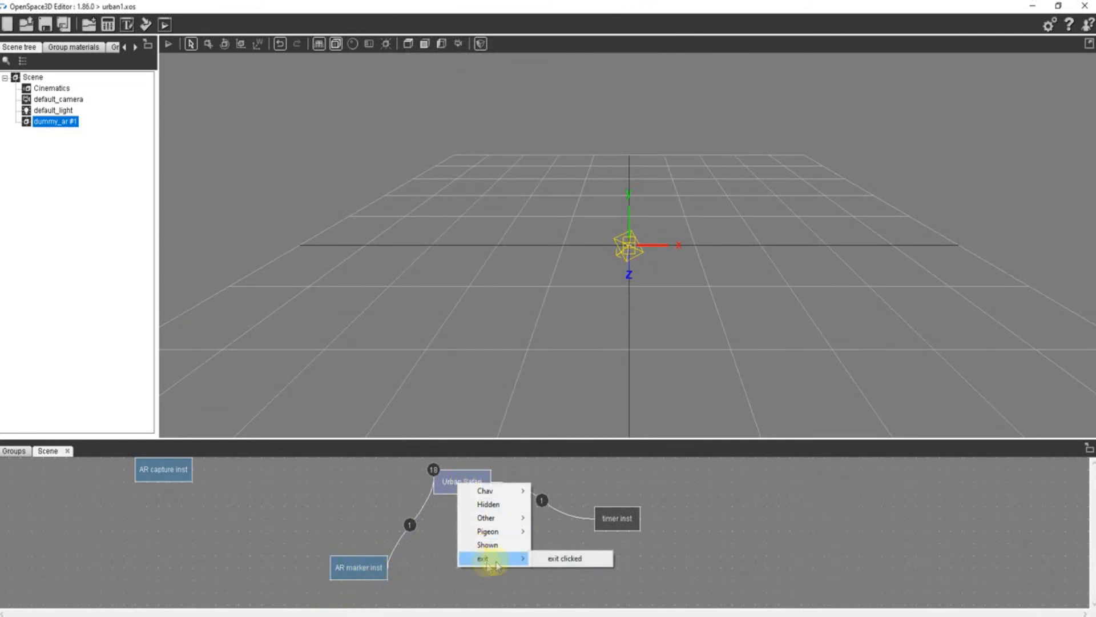
click(553, 557)
click(611, 521)
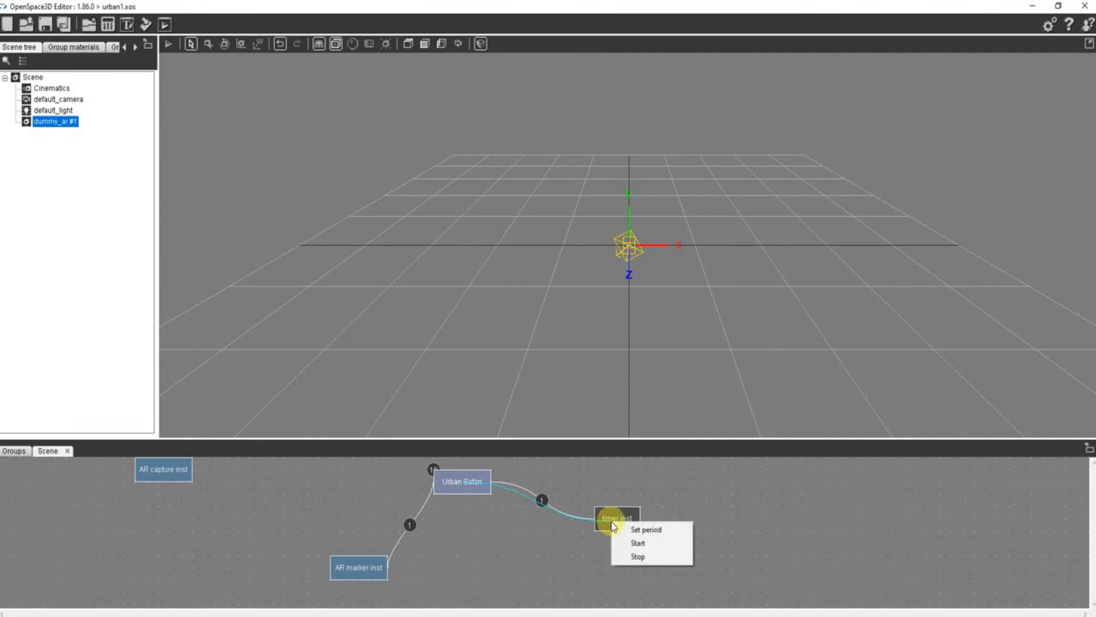
click(639, 544)
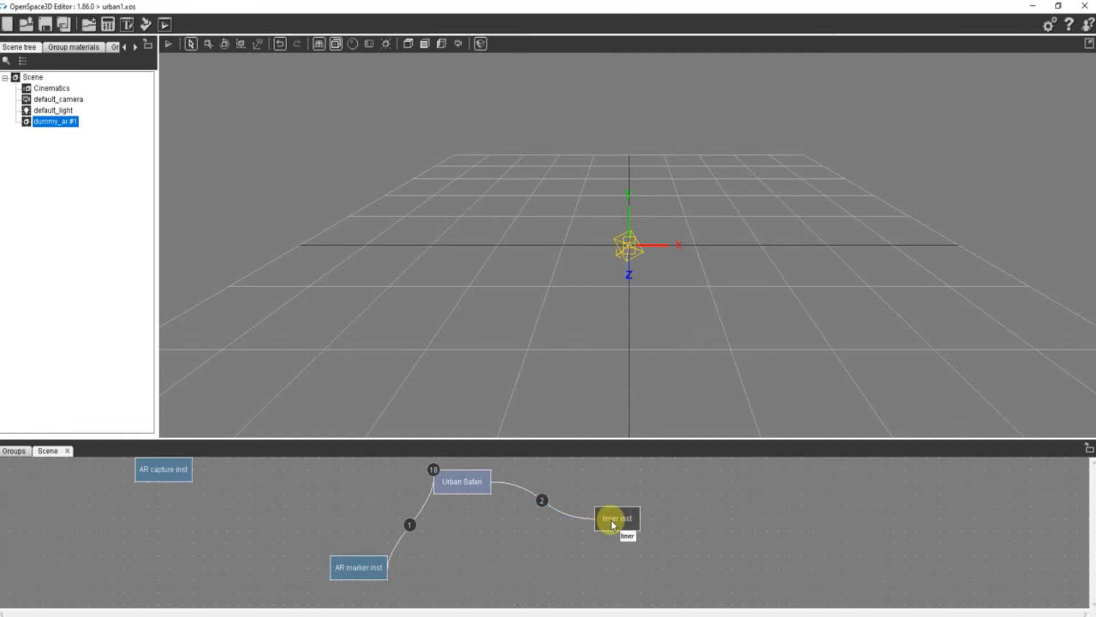
- Set the timer period to 100 ms and try to add another link from the timer to Urban Safari's Hide action
double_click(611, 521)
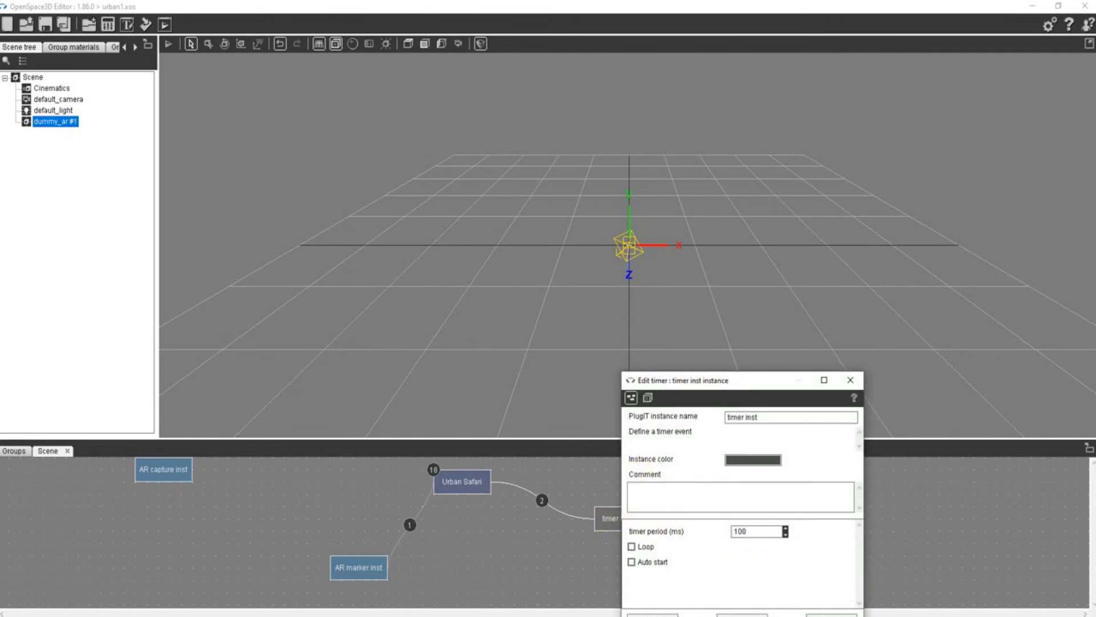
click(657, 614)
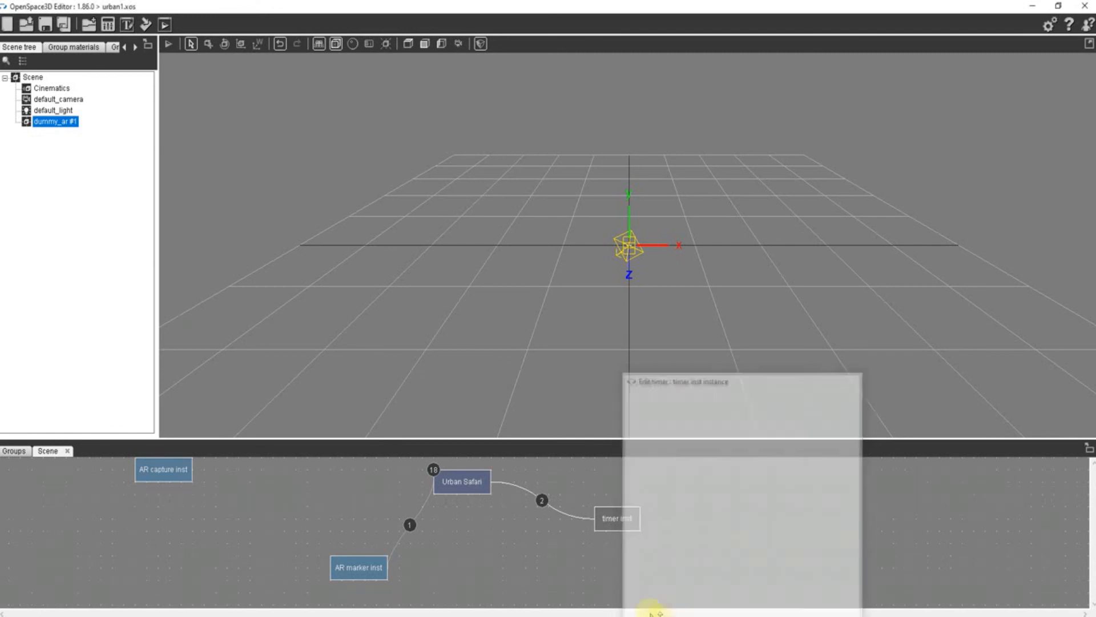
mouse_move(612, 520)
mouse_down()
mouse_move(641, 522)
mouse_move(350, 577)
mouse_move(480, 497)
mouse_up()
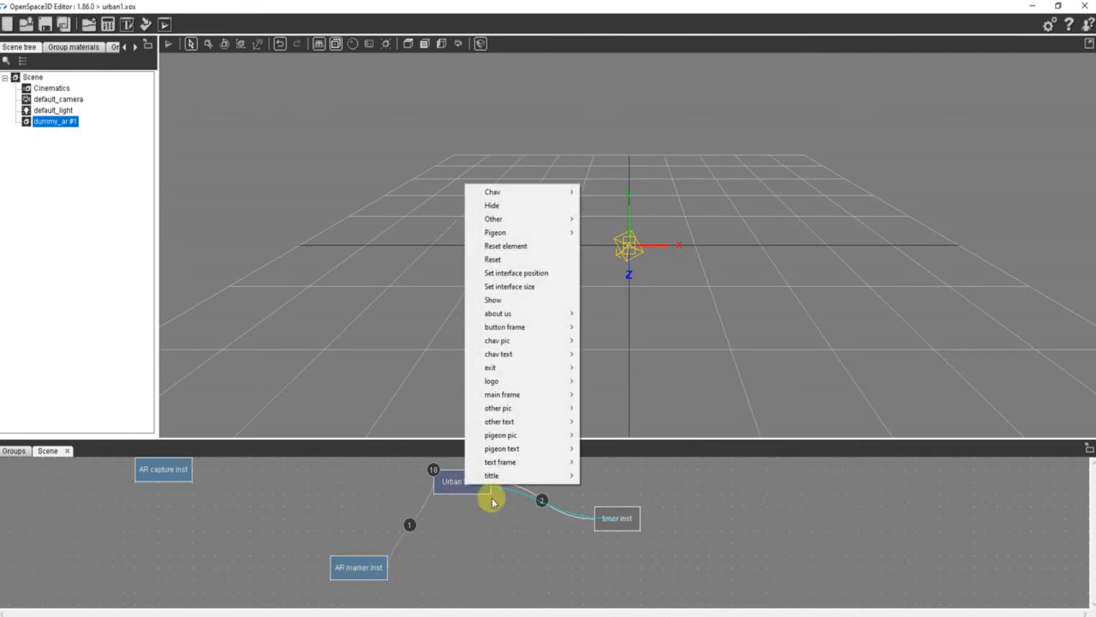
click(503, 206)
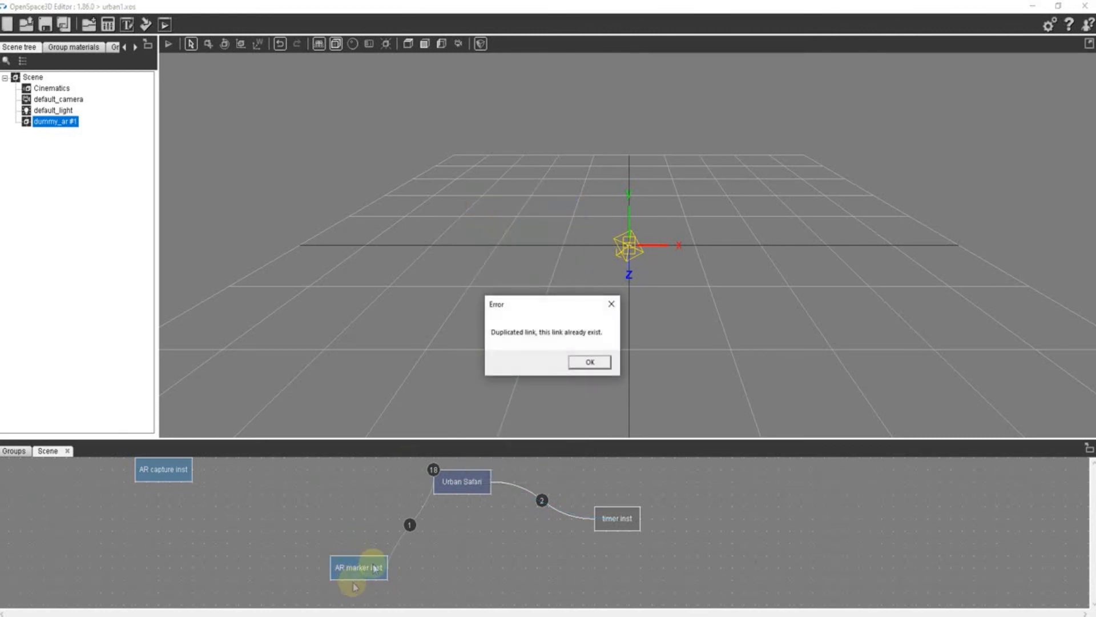
- Dismiss the duplicate-link error and review the existing links between Urban Safari and the timer
click(588, 365)
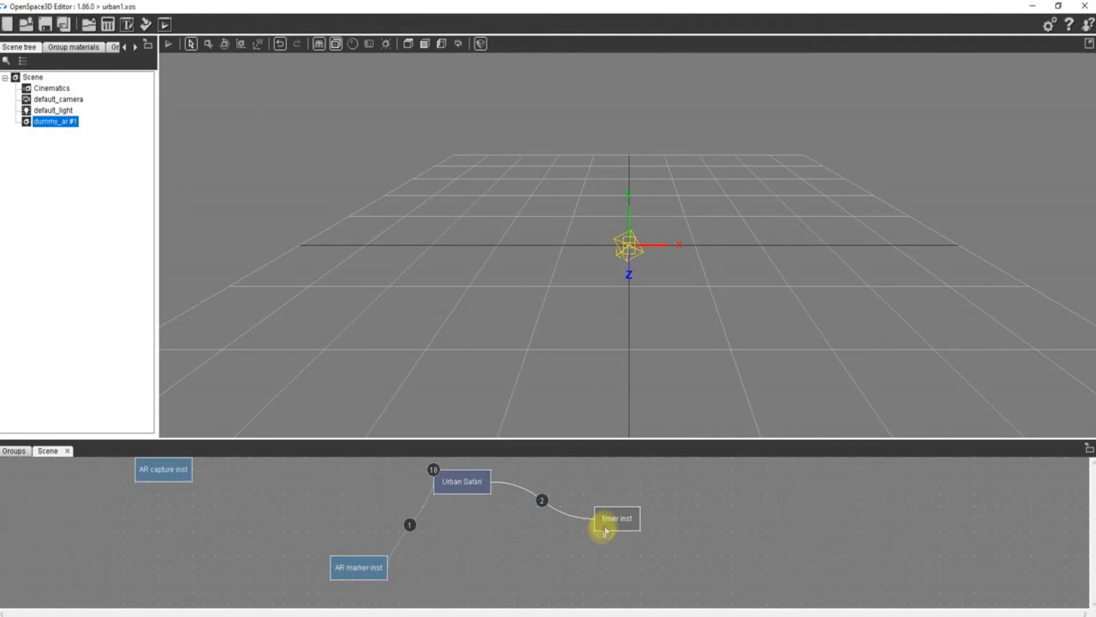
double_click(549, 502)
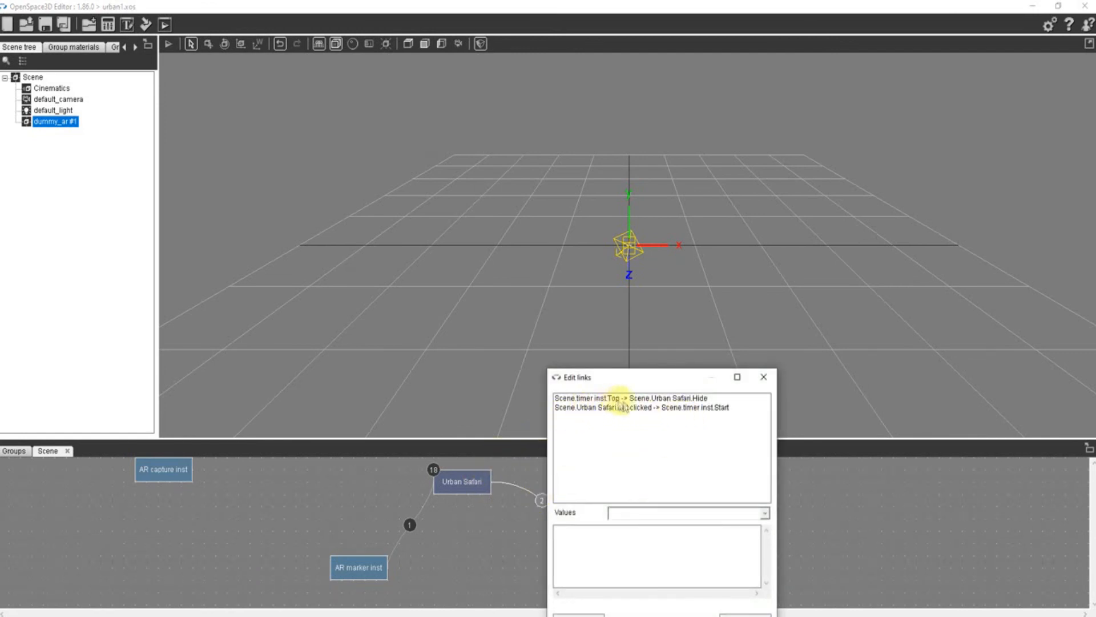
click(764, 377)
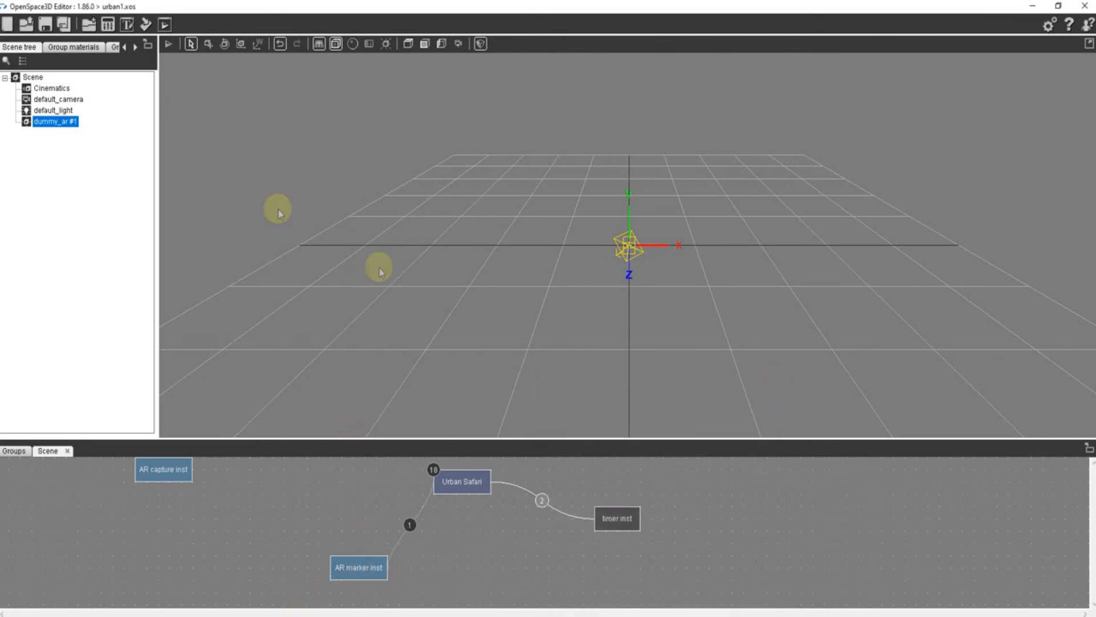
- Run urban1 in the player and test the interface's Pigeon, chav, Other and Exit buttons
click(165, 25)
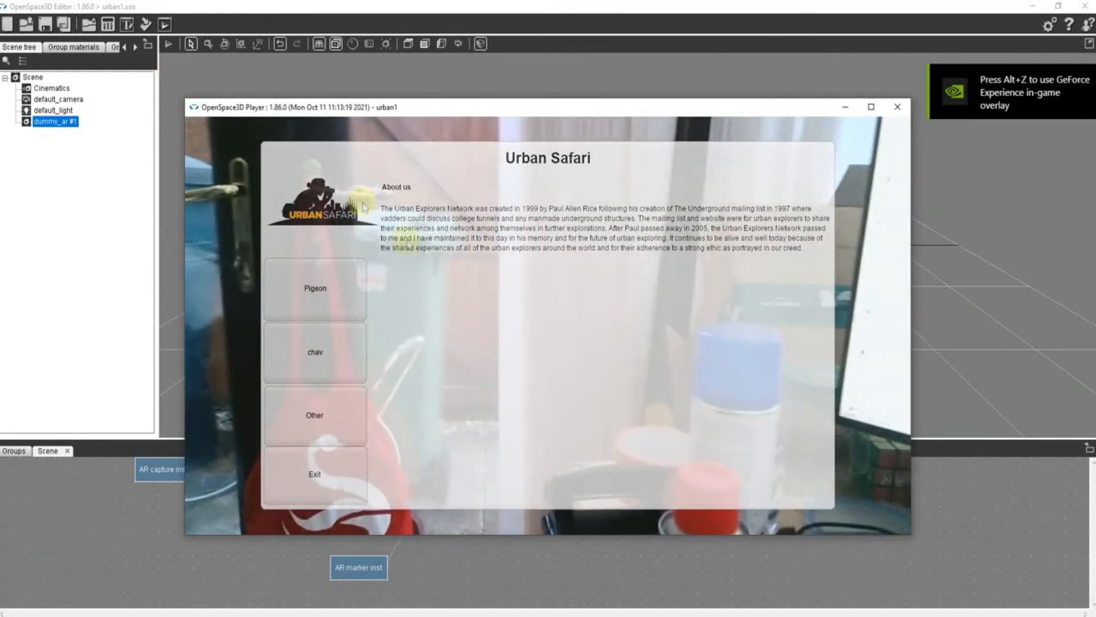
click(320, 345)
click(311, 414)
click(321, 349)
click(330, 293)
click(323, 376)
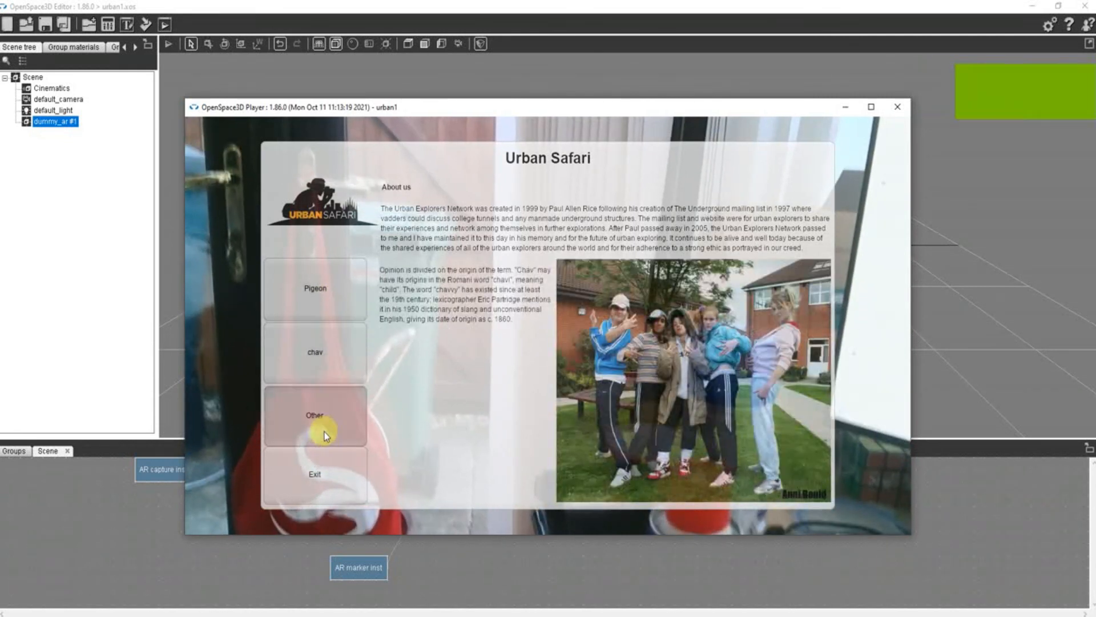
click(325, 432)
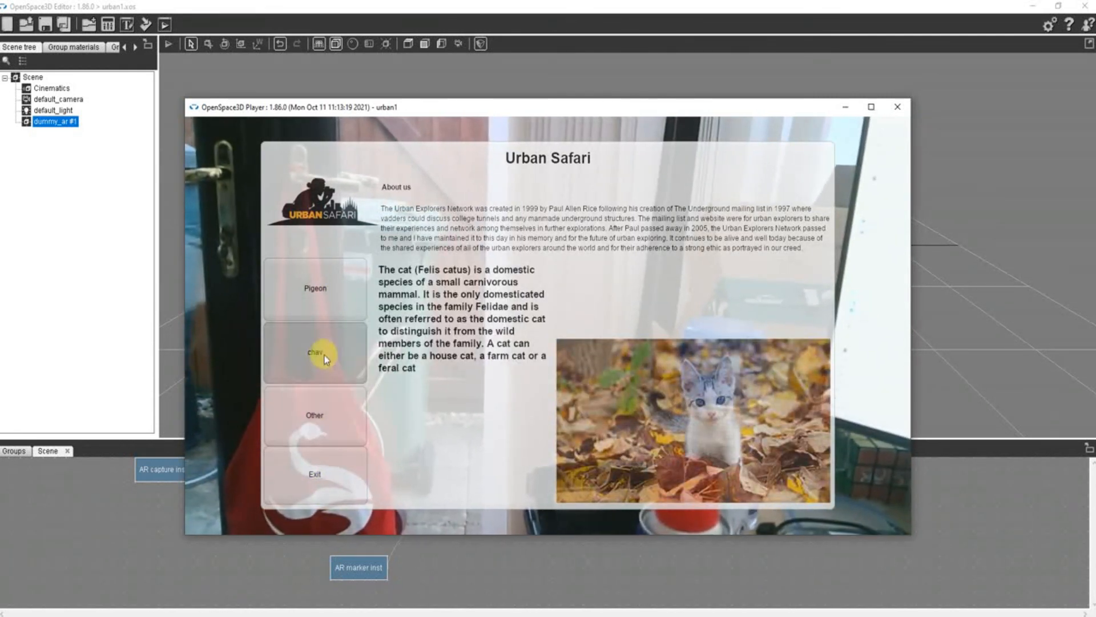
click(333, 481)
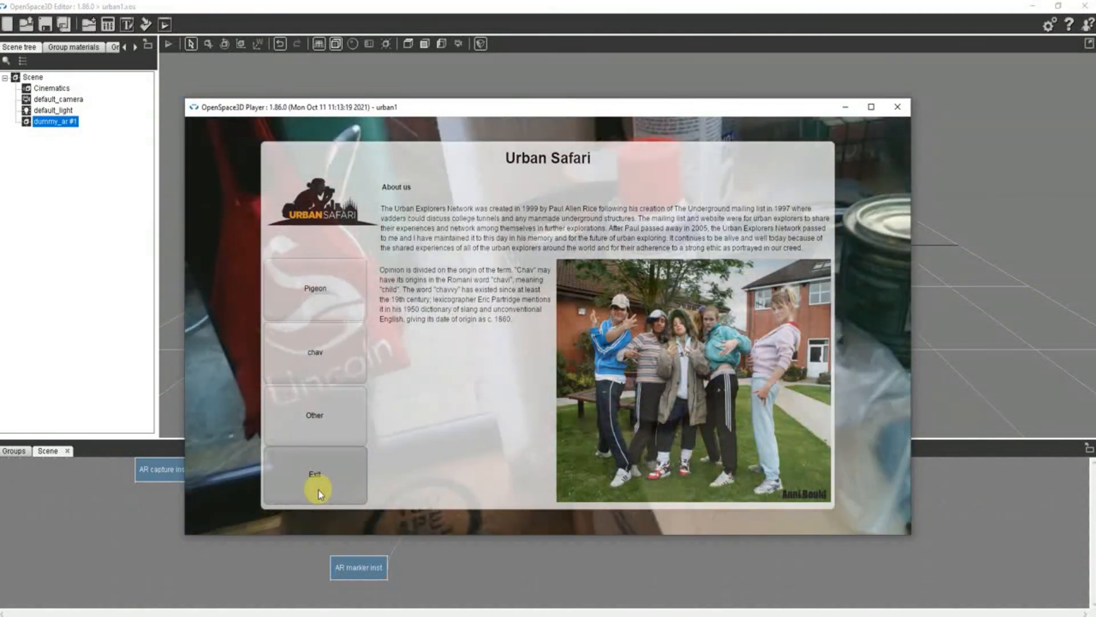
click(318, 490)
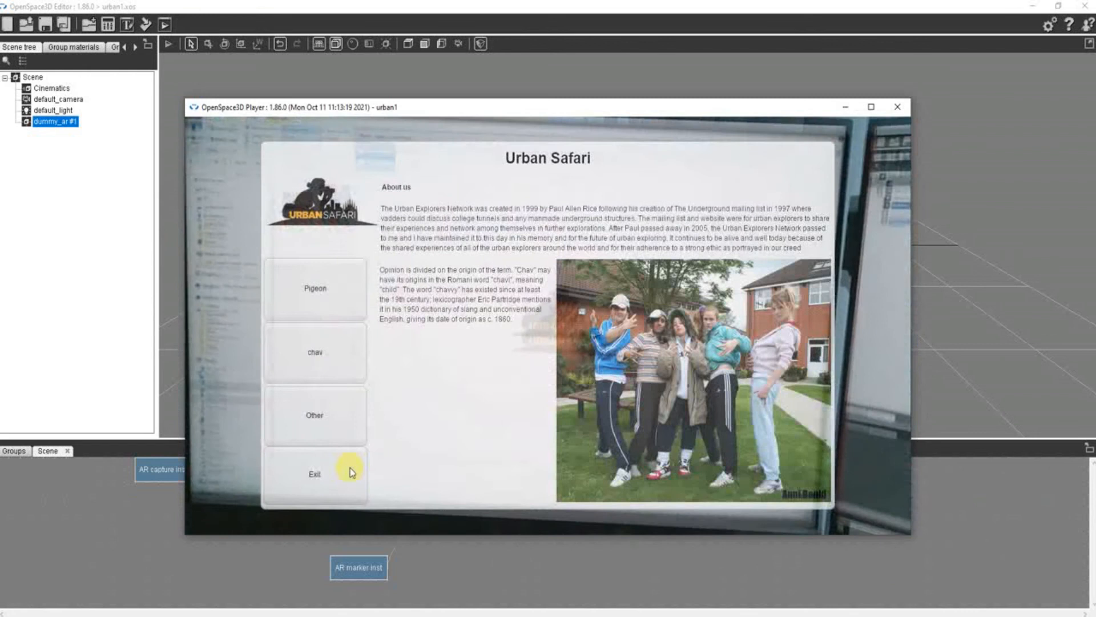
- Retest the Other, chav and Pigeon buttons with the logo marker in camera view, and exit the interface
click(305, 397)
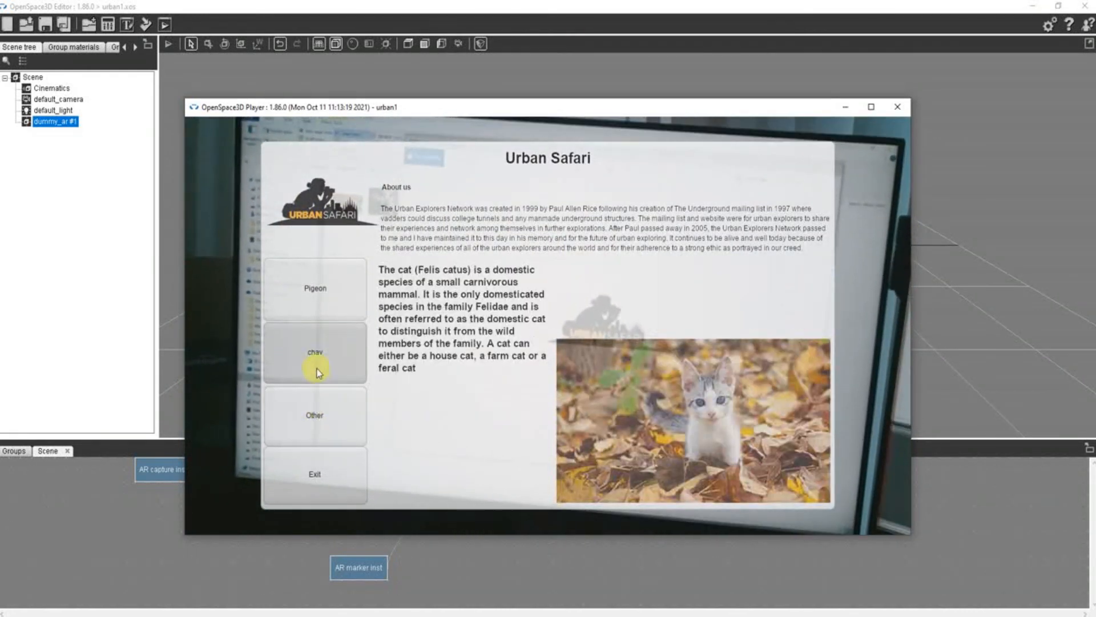
click(314, 354)
click(315, 298)
click(318, 351)
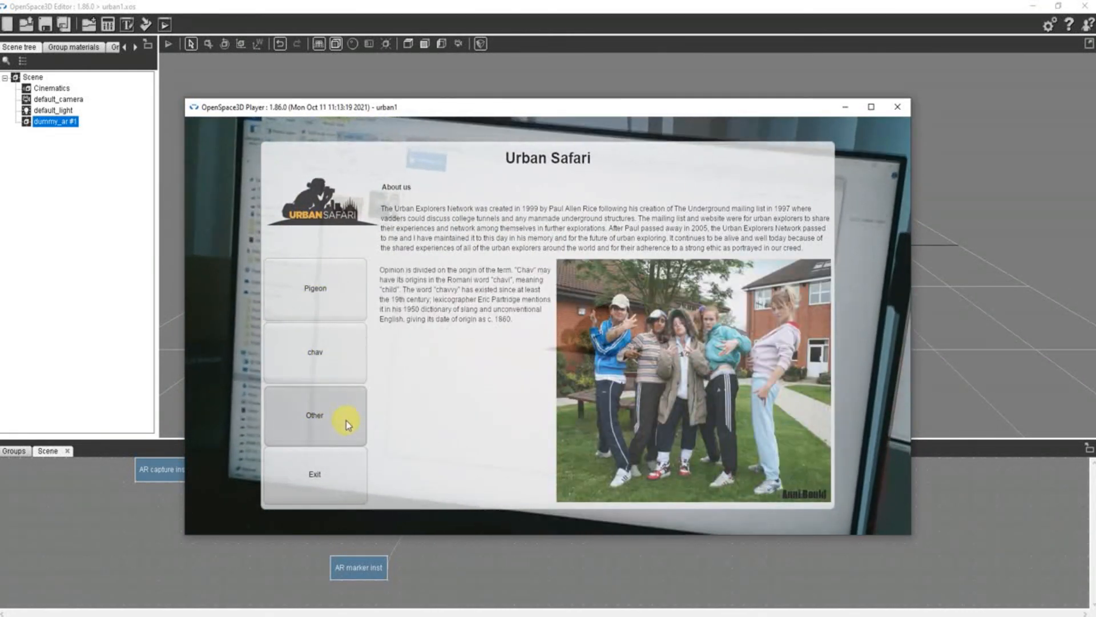
click(346, 421)
click(344, 472)
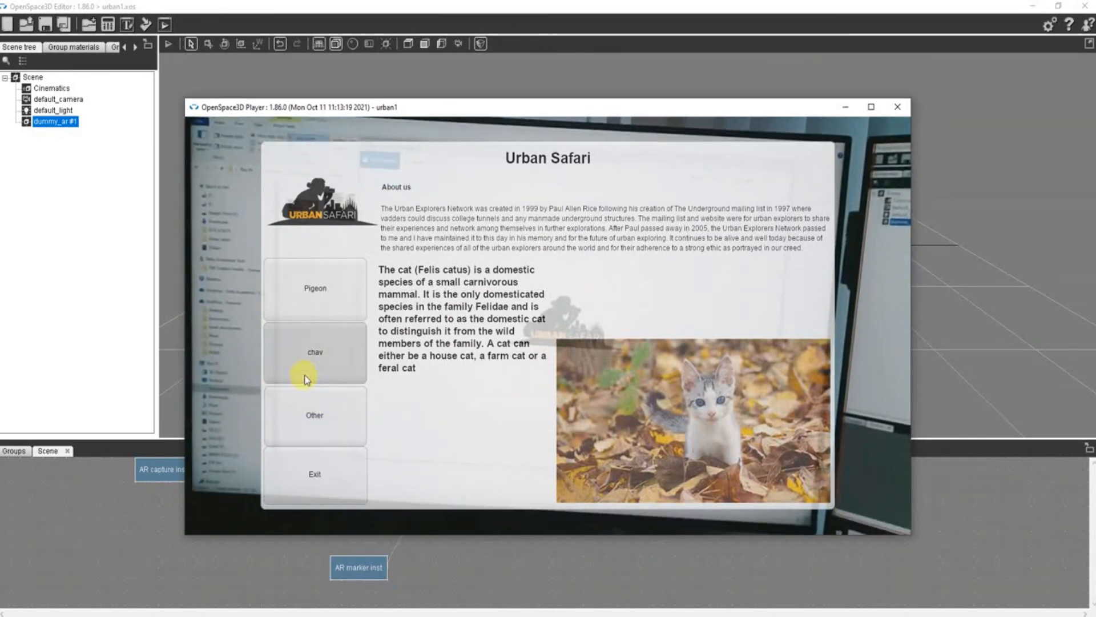
- Bring the interface back with the logo marker and switch repeatedly between the chav, Pigeon and Other content
click(314, 349)
click(316, 306)
click(318, 358)
click(317, 418)
click(322, 304)
click(318, 354)
click(312, 416)
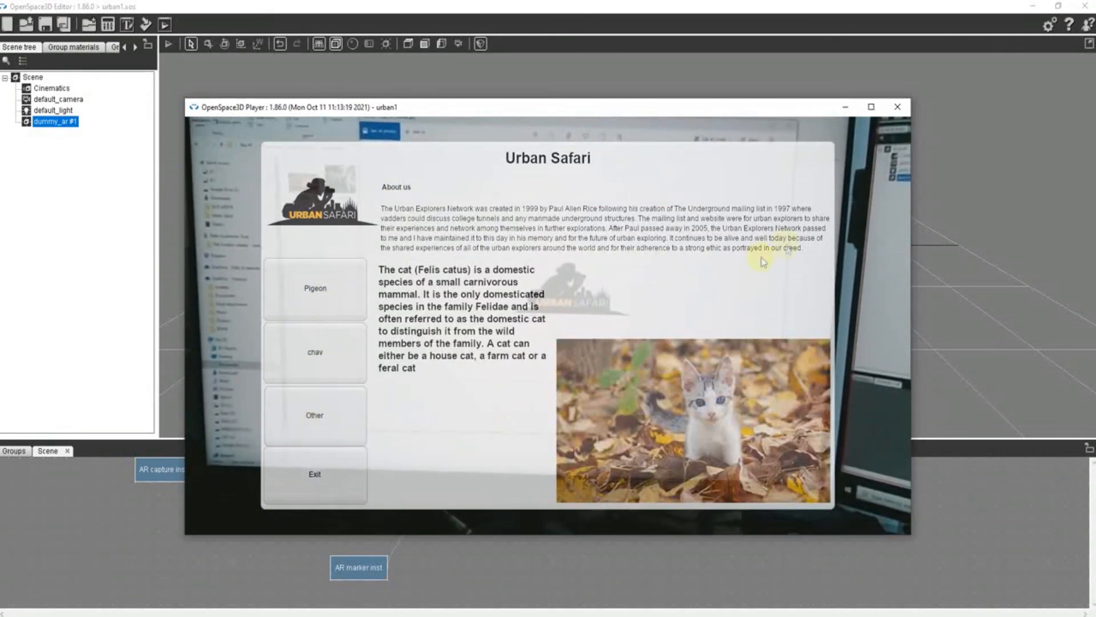